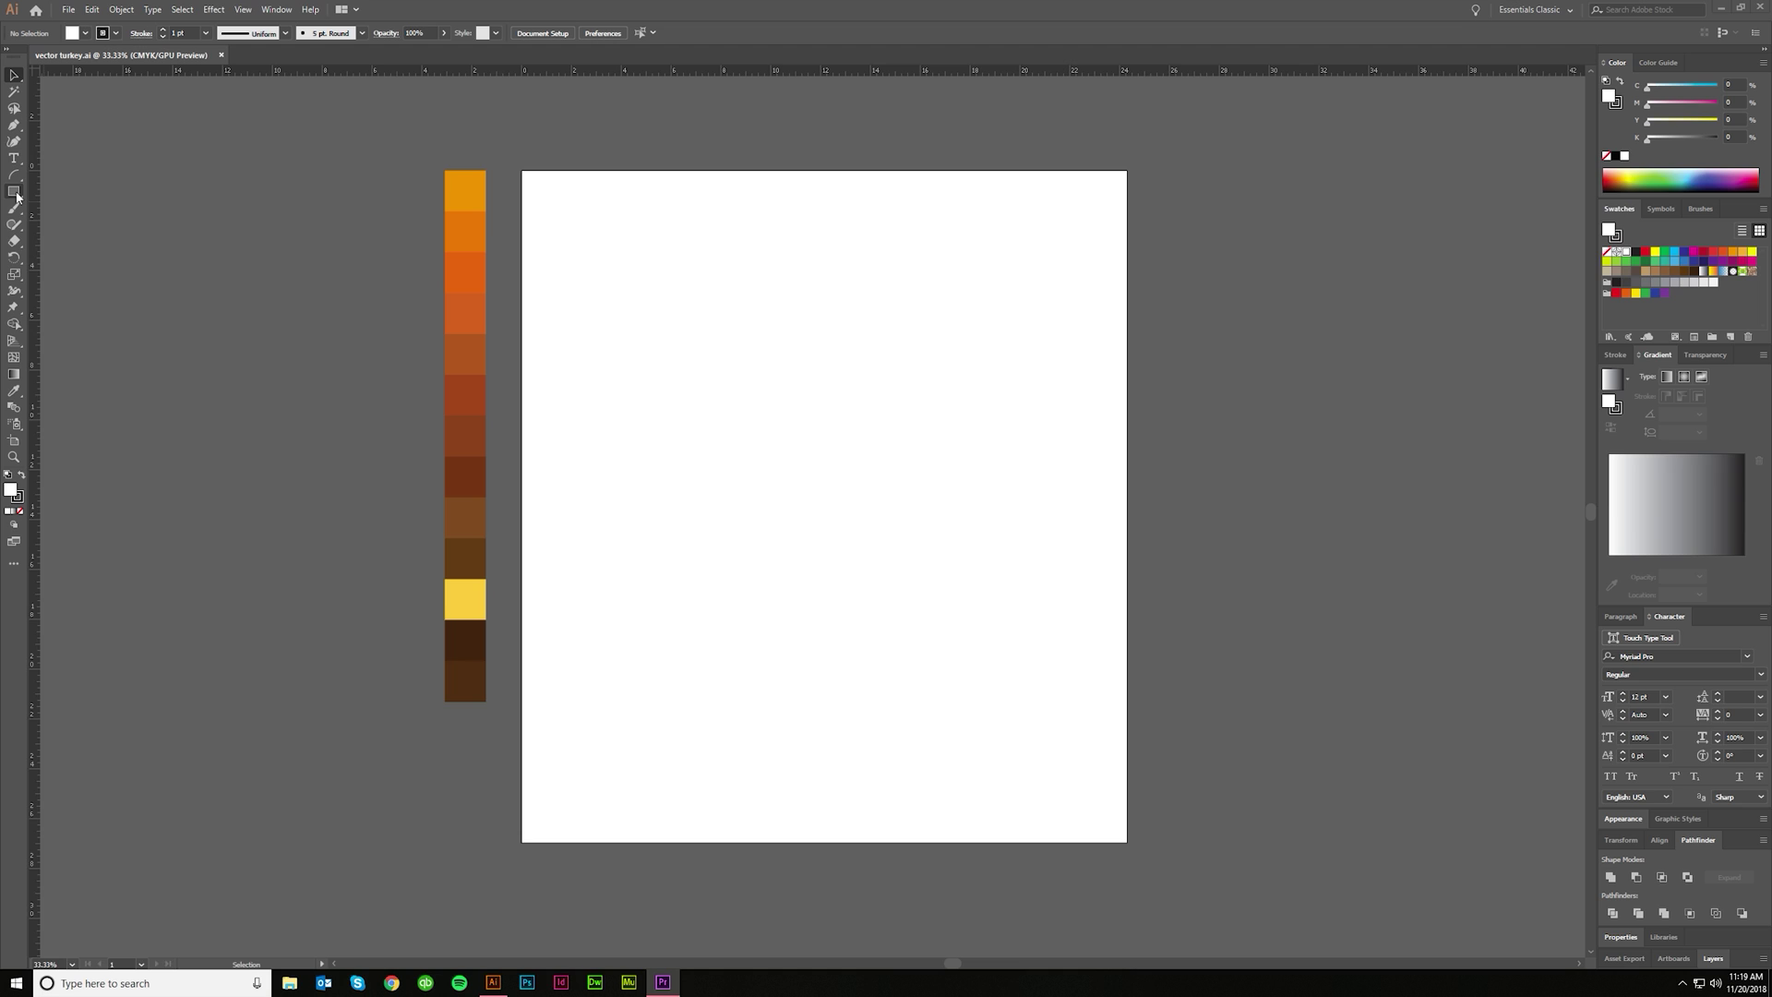
Step: Draw a circle about 12.3 in wide at the artboard's lower centre and fill it with the palette's medium brown
left_click(14, 191)
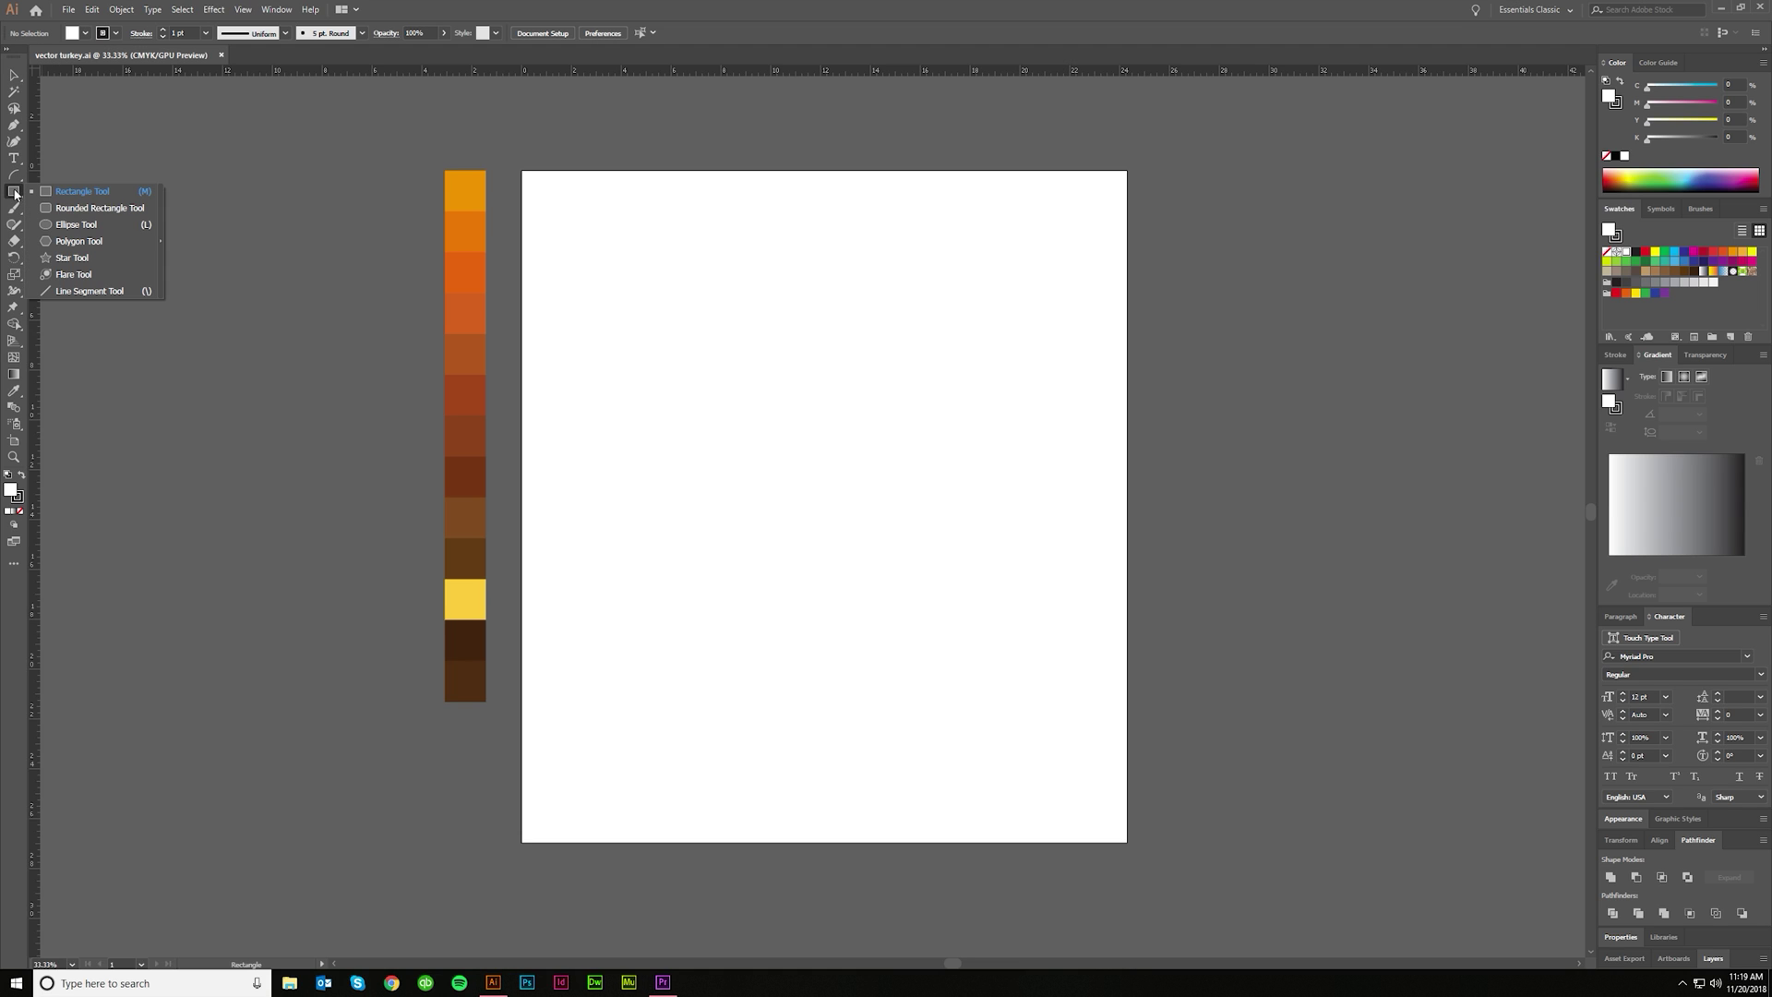
left_click(72, 226)
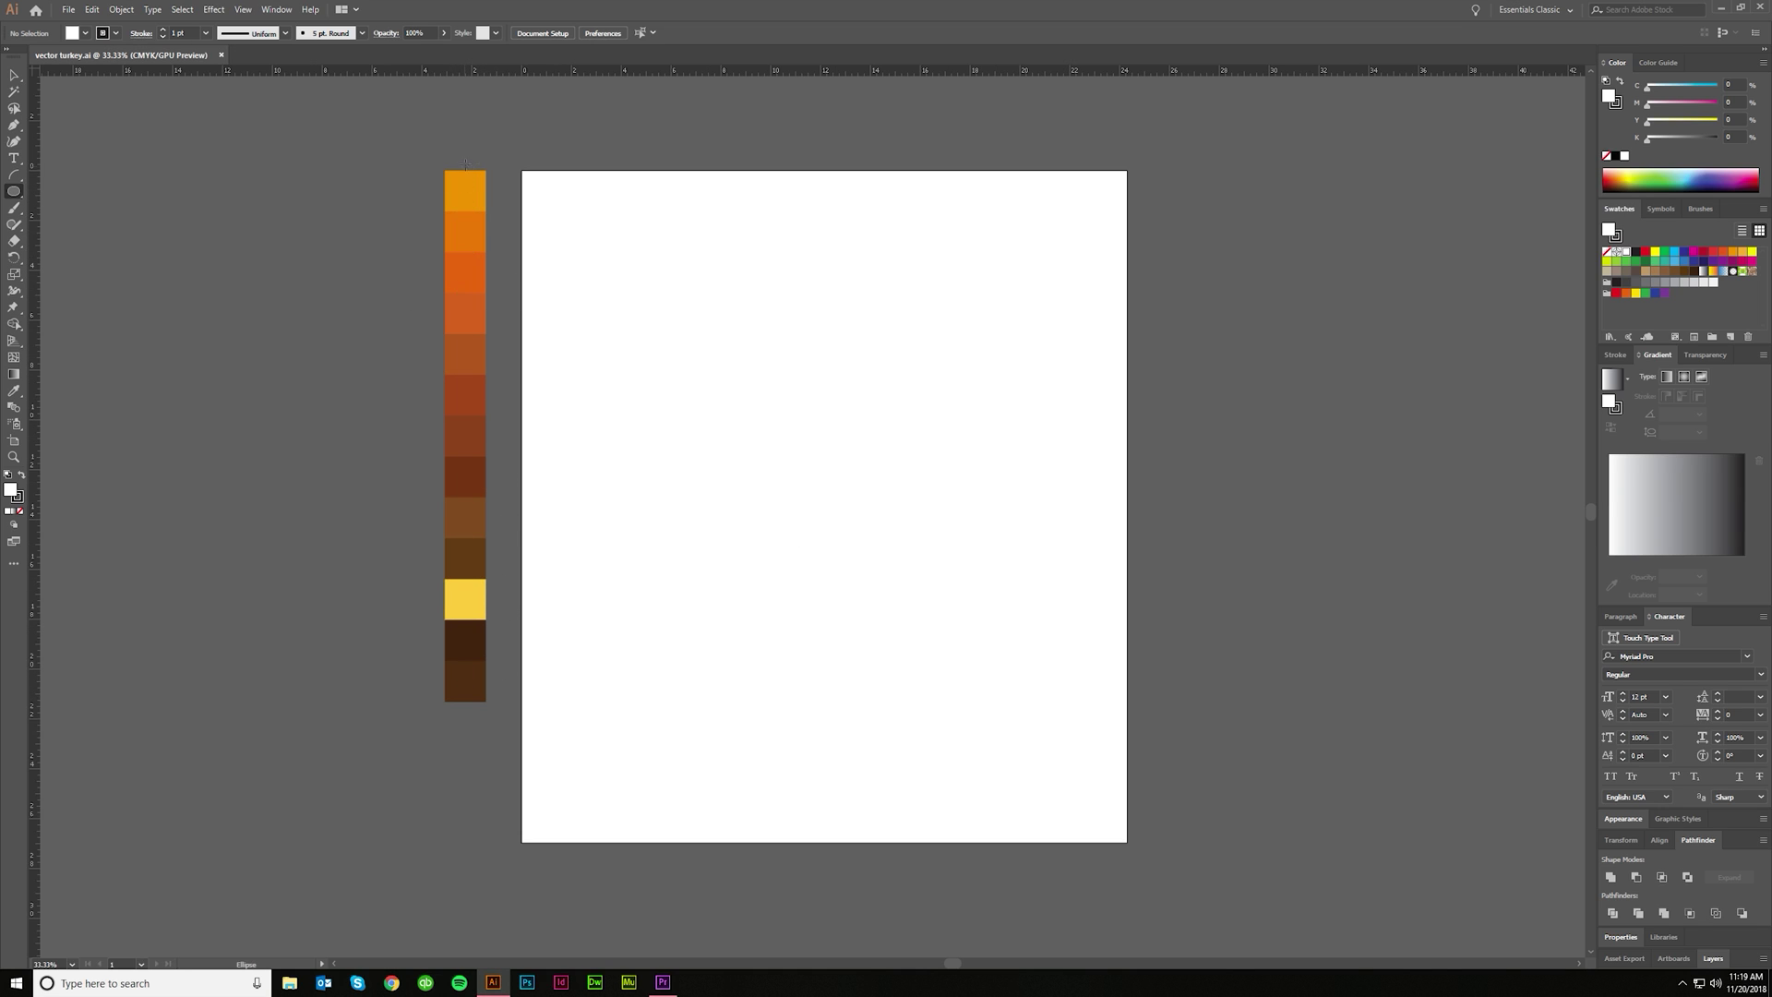
left_click_drag(827, 558, 981, 711)
key("v")
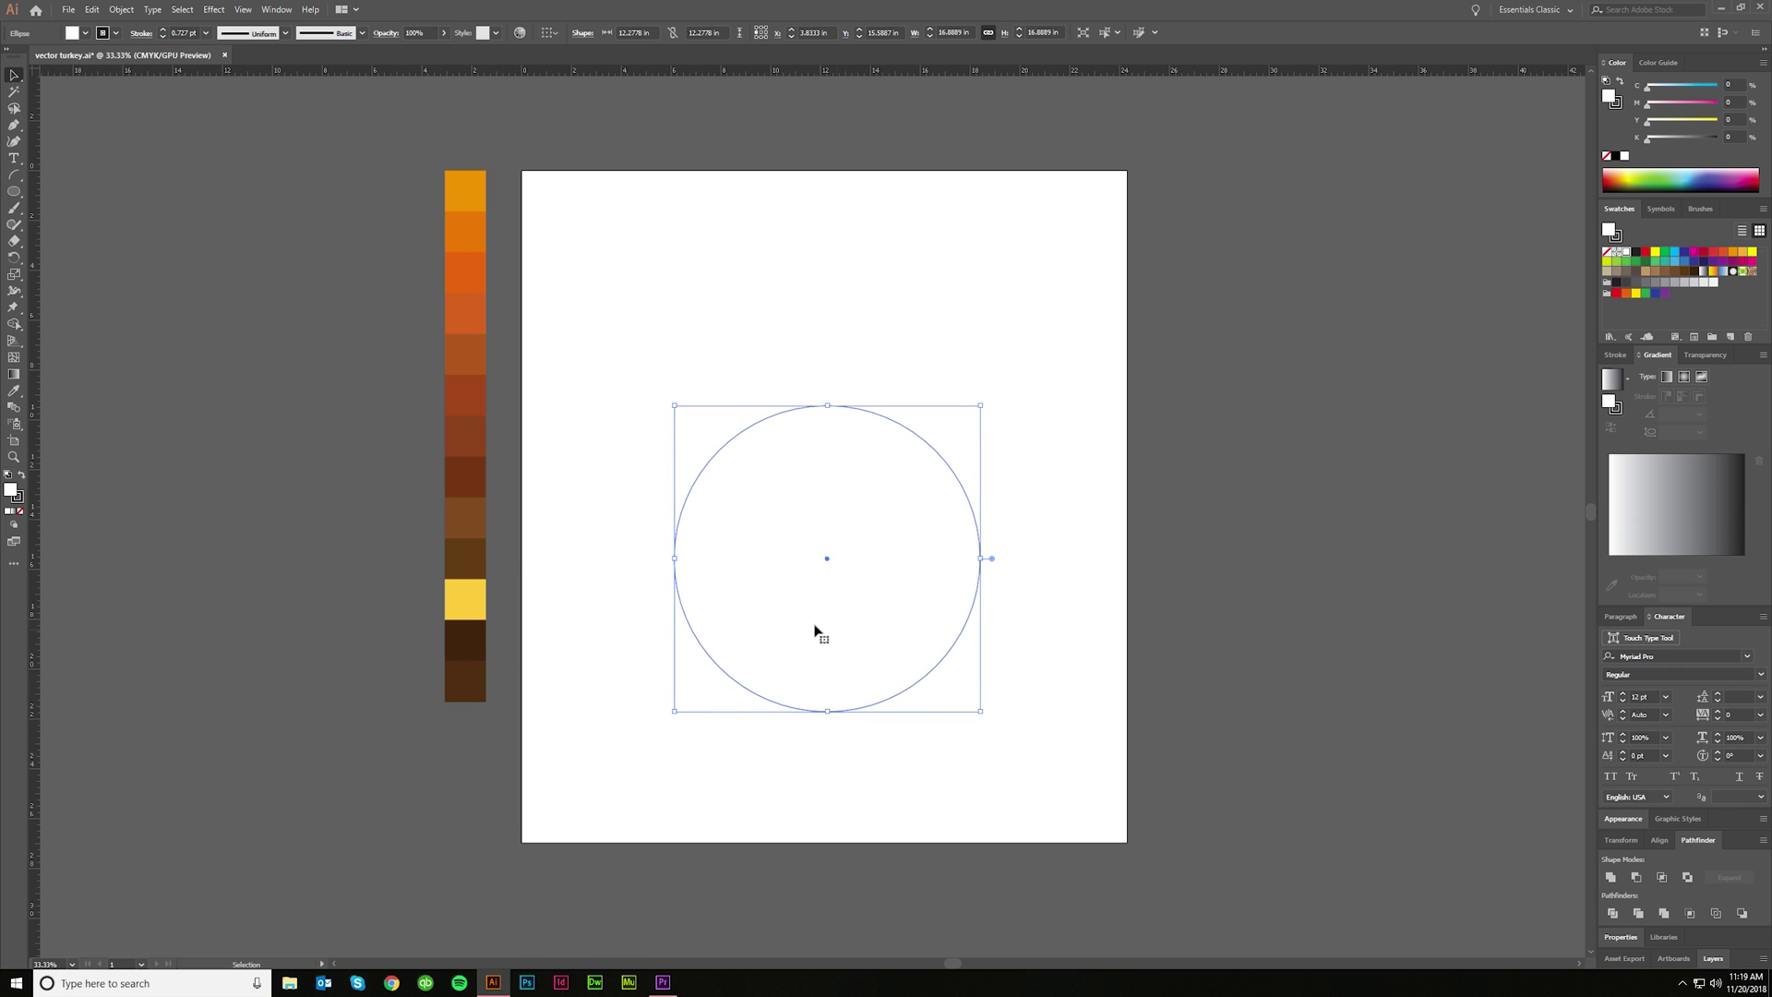
key("i")
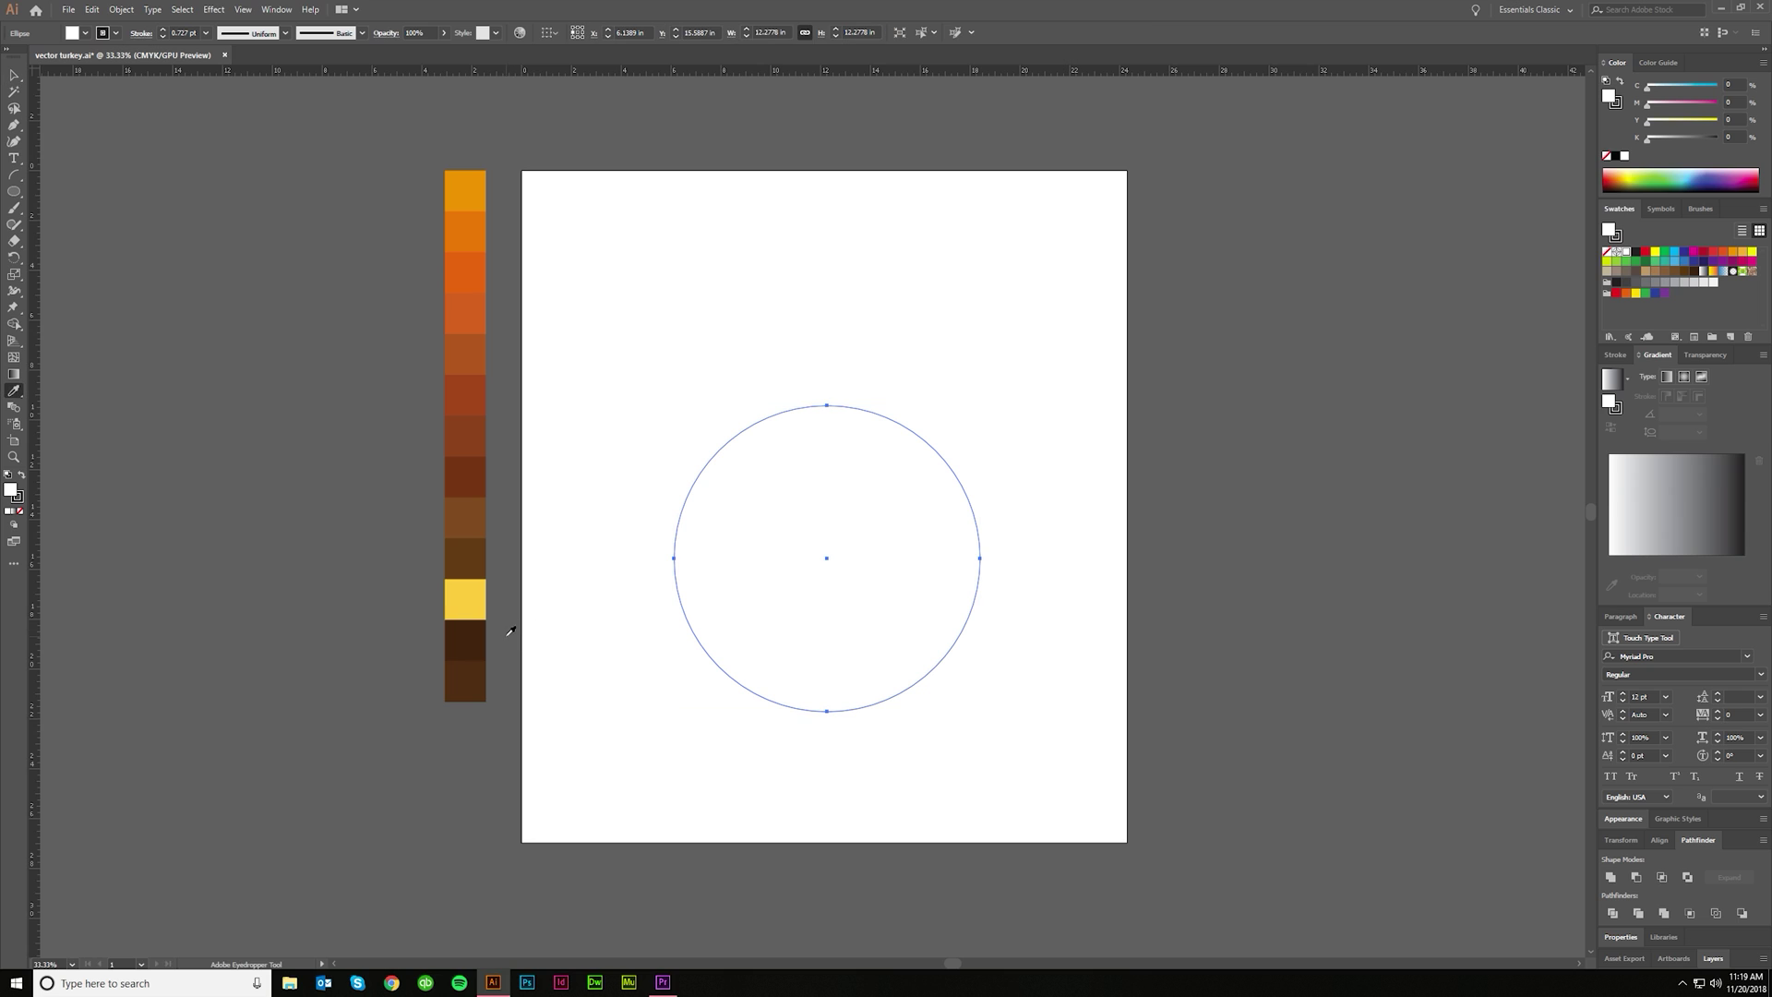
left_click(471, 538)
key("a")
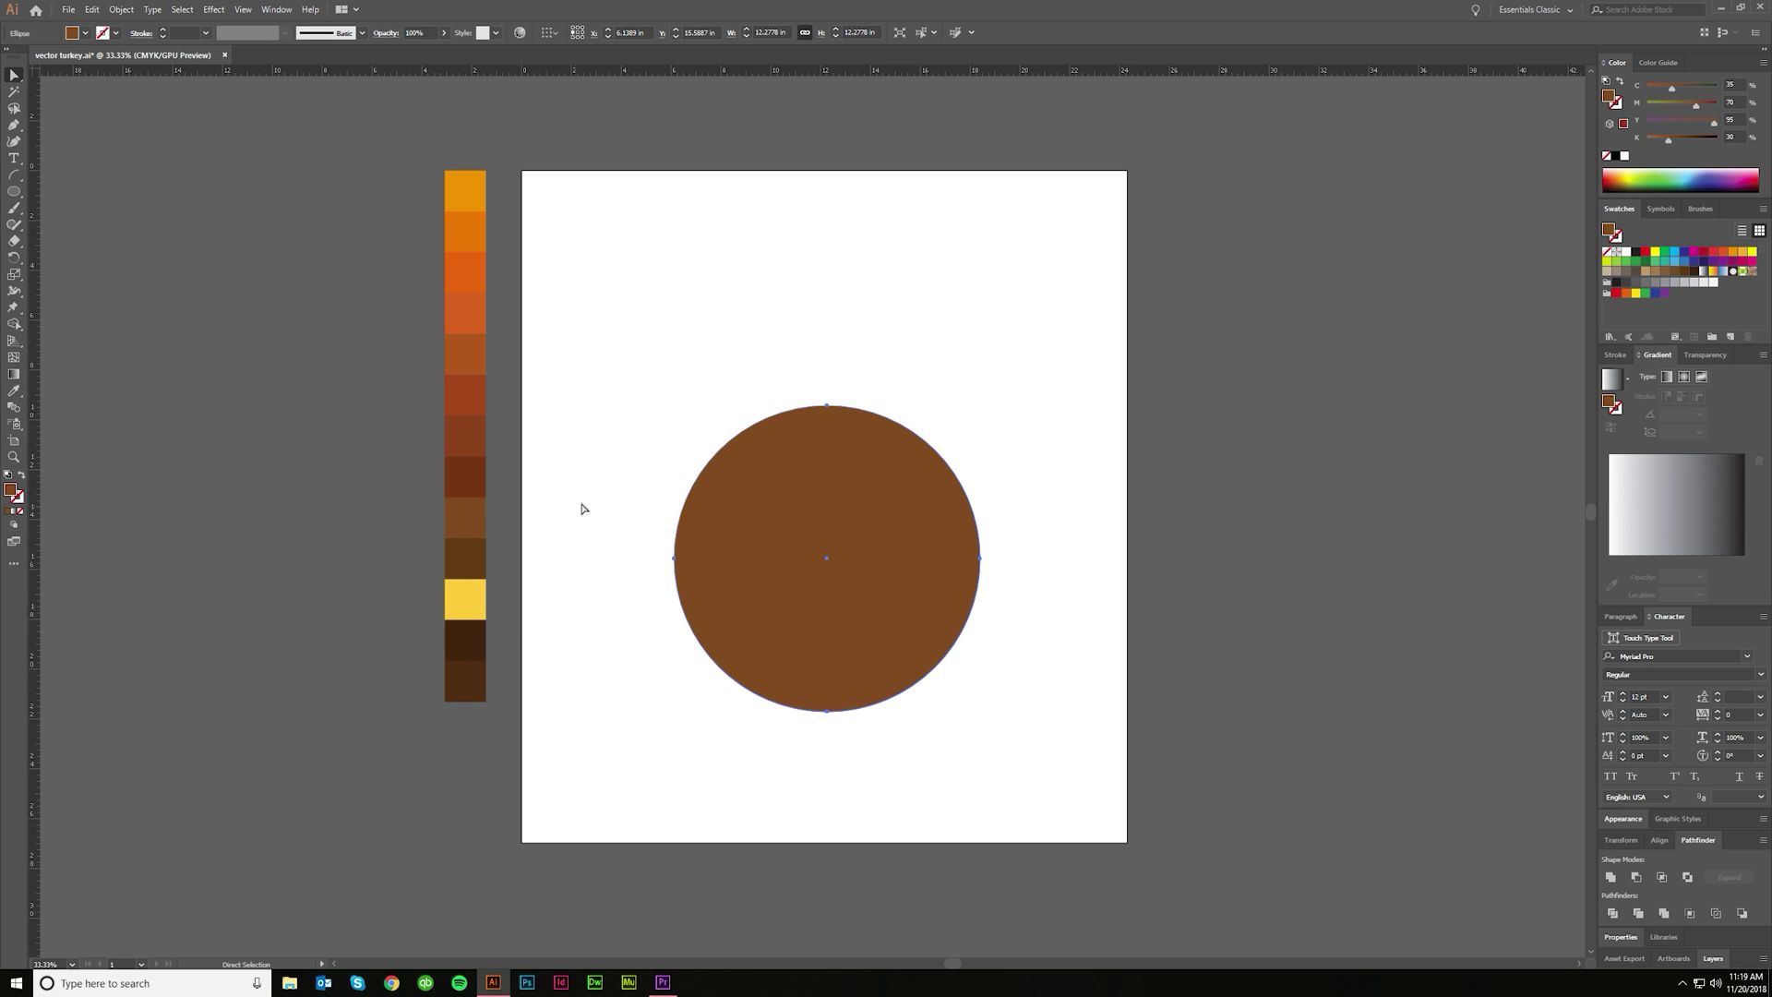
left_click(621, 462)
key("v")
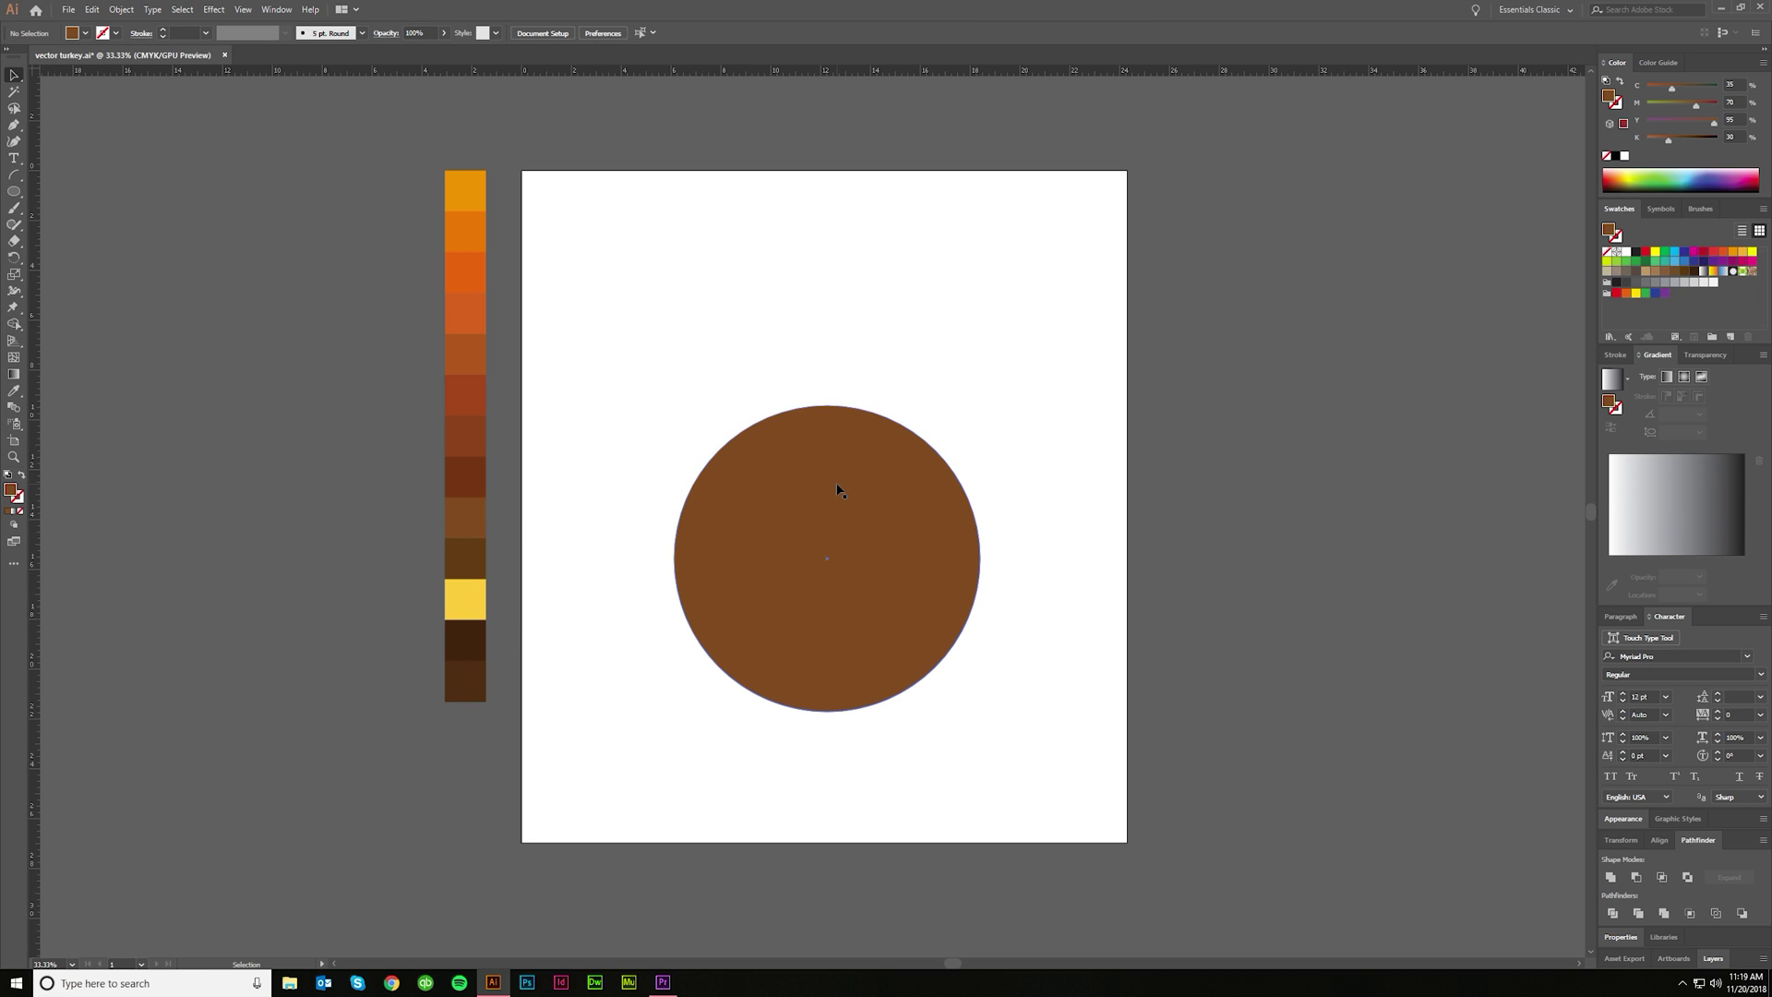
Step: Draw an upright ellipse about 5.2 by 8.9 in over the body's left edge and fill it with the palette's dark olive brown
left_click(838, 491)
left_click(14, 191)
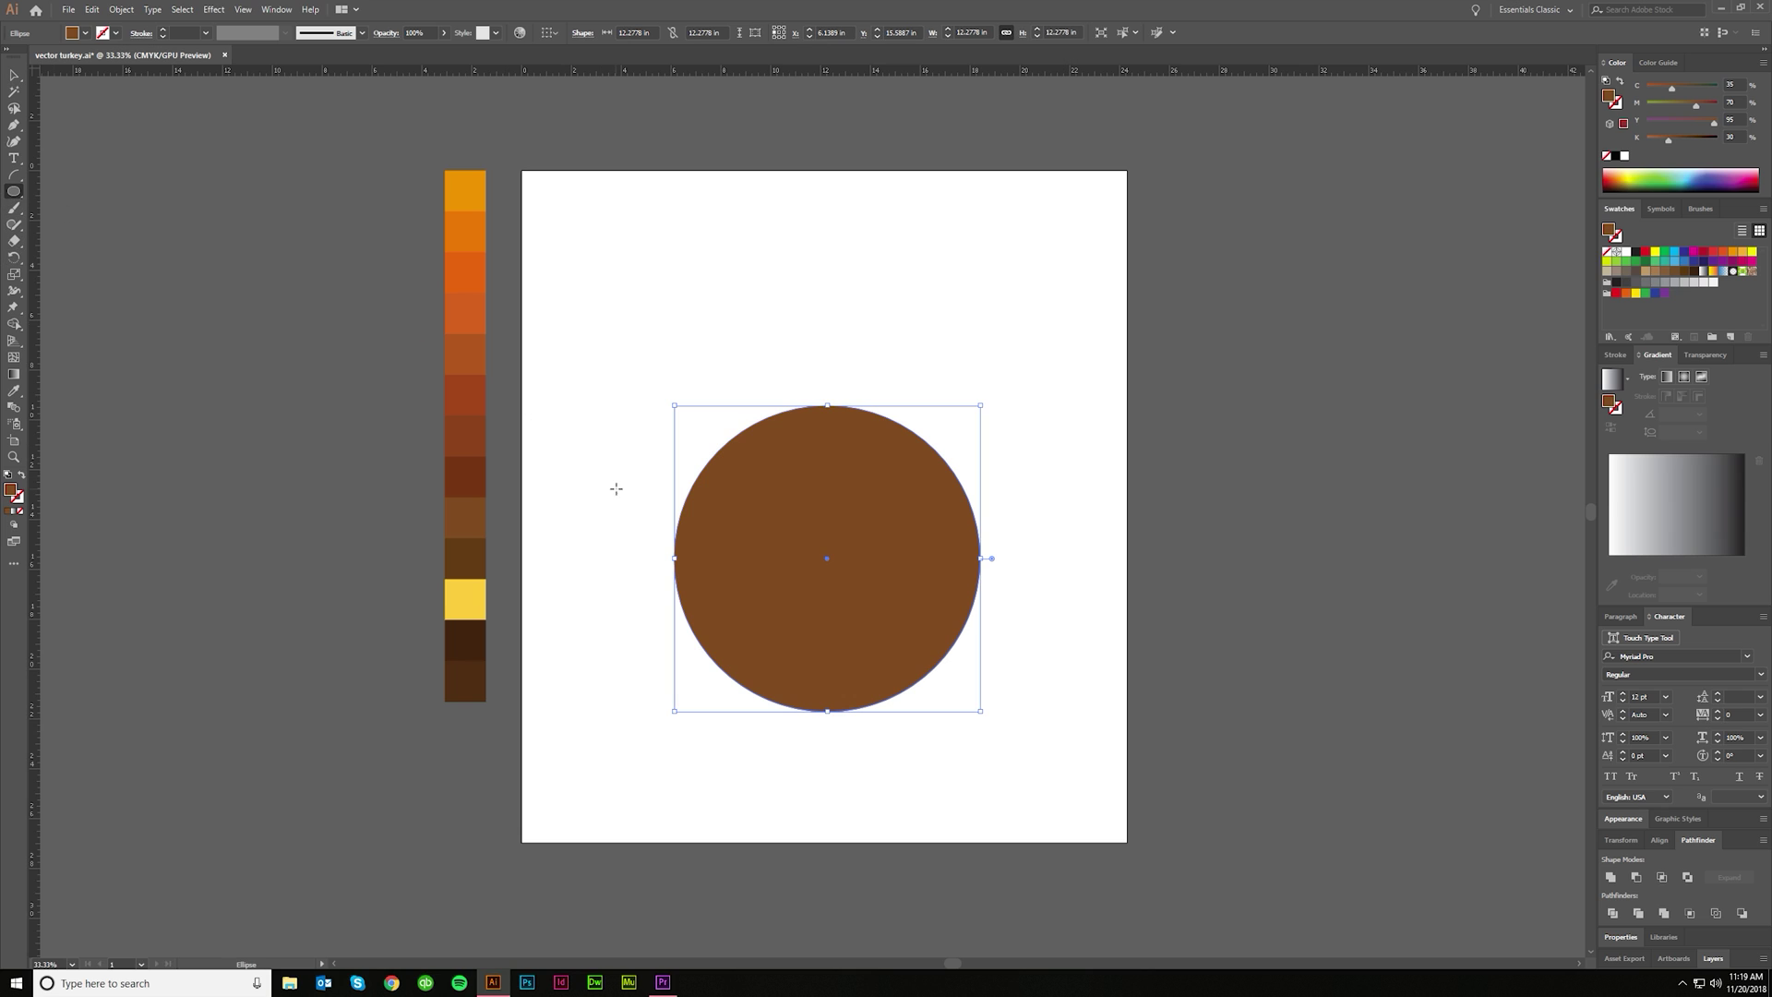
left_click_drag(654, 443, 784, 663)
key("i")
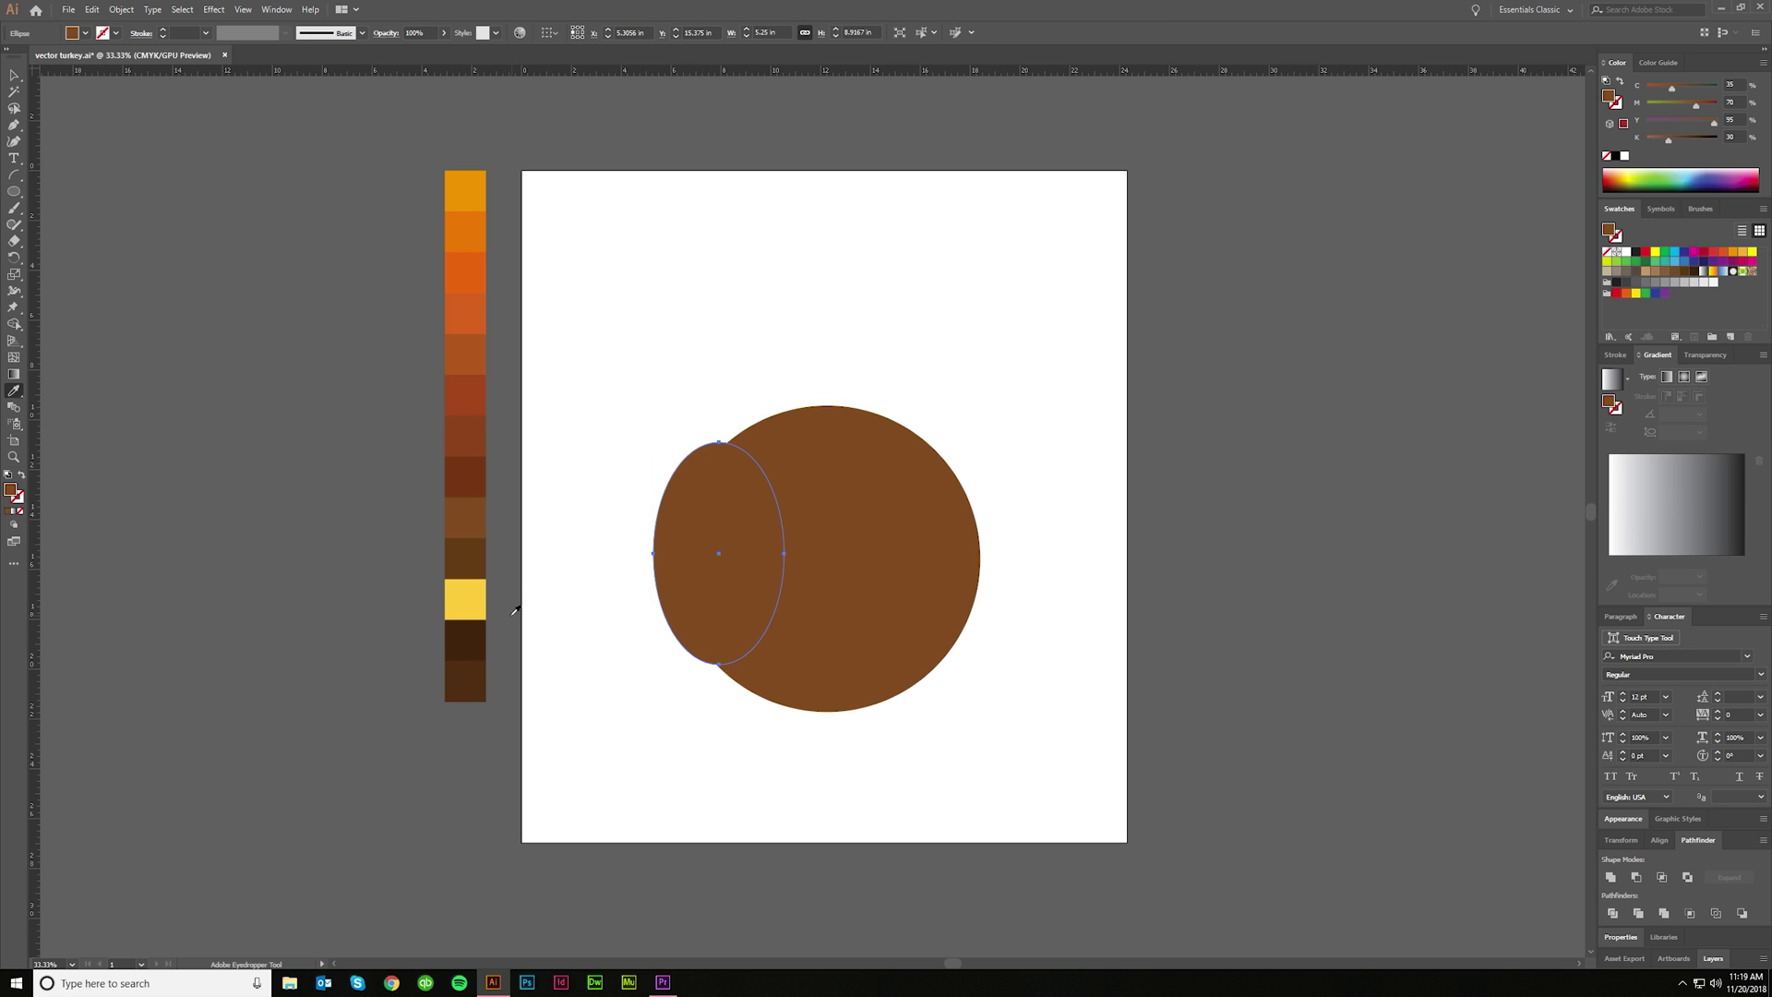
left_click(467, 563)
key("ctrl+shift+a")
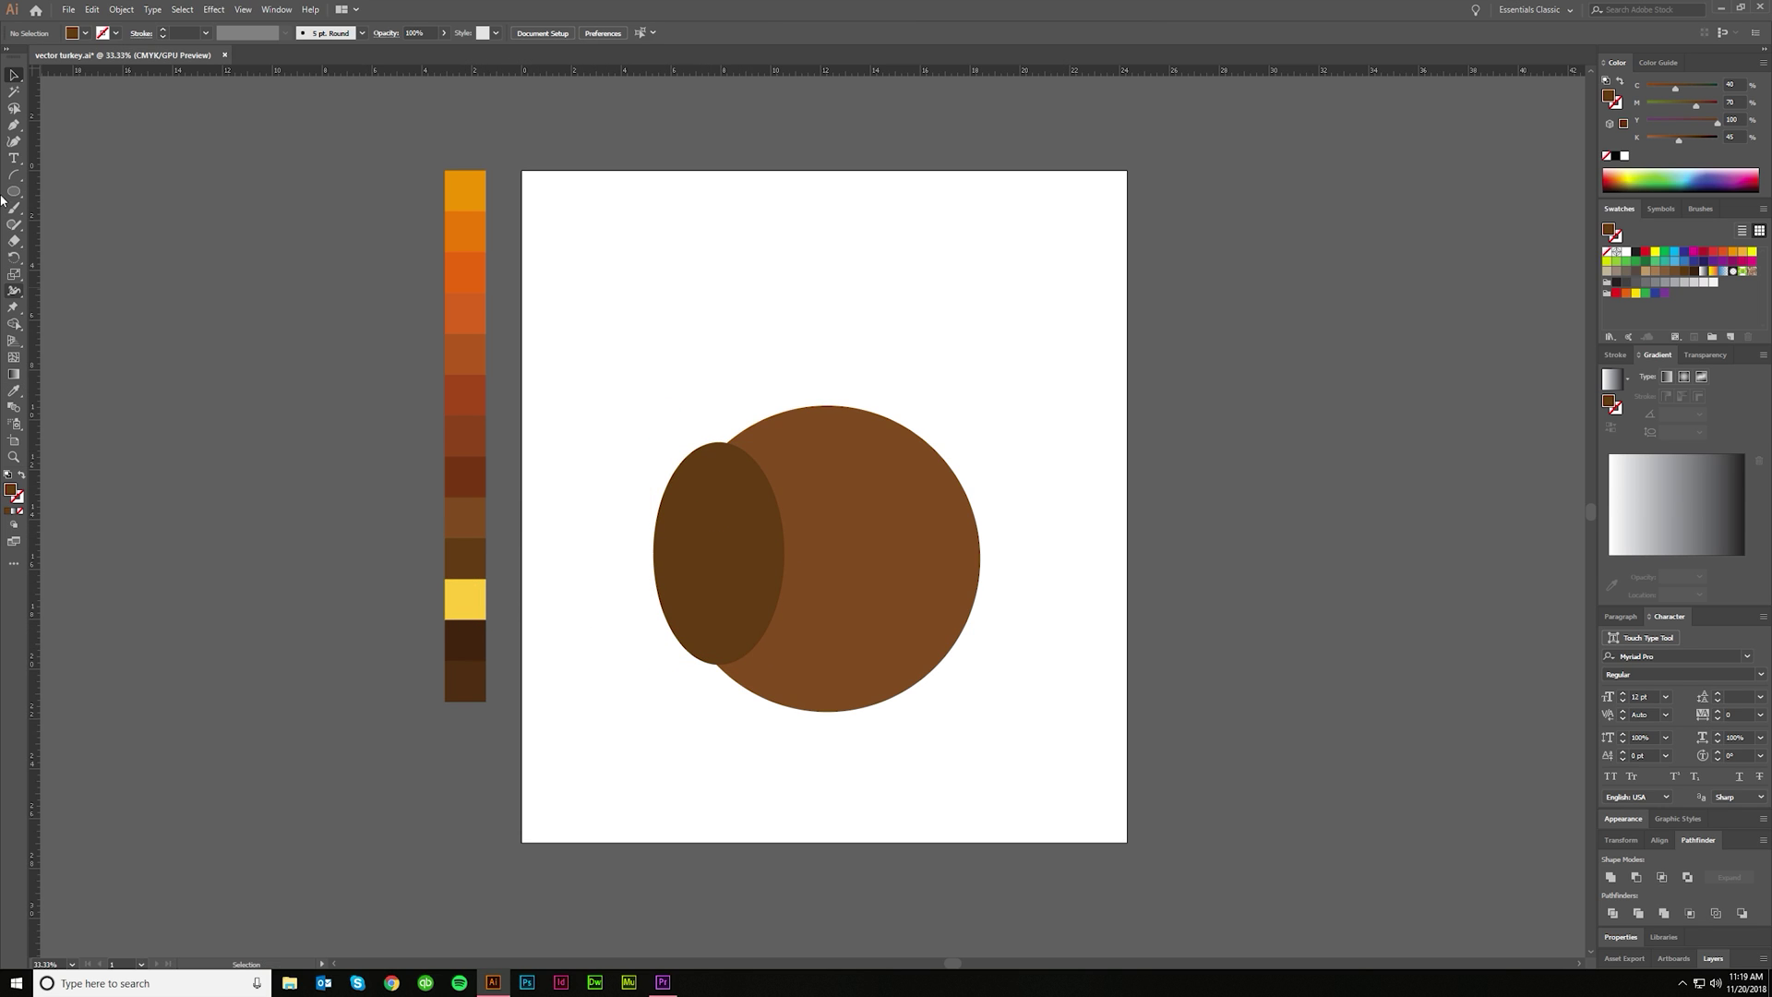
Step: Draw a circle about 4.8 in wide and, below it, an overlapping ellipse about 4.8 by 8.1 in, right of the dark ellipse
left_click(15, 192)
scroll(772, 599, "up", 1)
mouse_move(780, 507)
left_mouse_down()
mouse_move(891, 627)
mouse_move(811, 570)
mouse_move(794, 748)
left_mouse_up()
Step: Shift the new circle and ellipse over the dark left ellipse's inner side and subtract them with Minus Front to shape the wing
key("v")
left_click(814, 533, "shift")
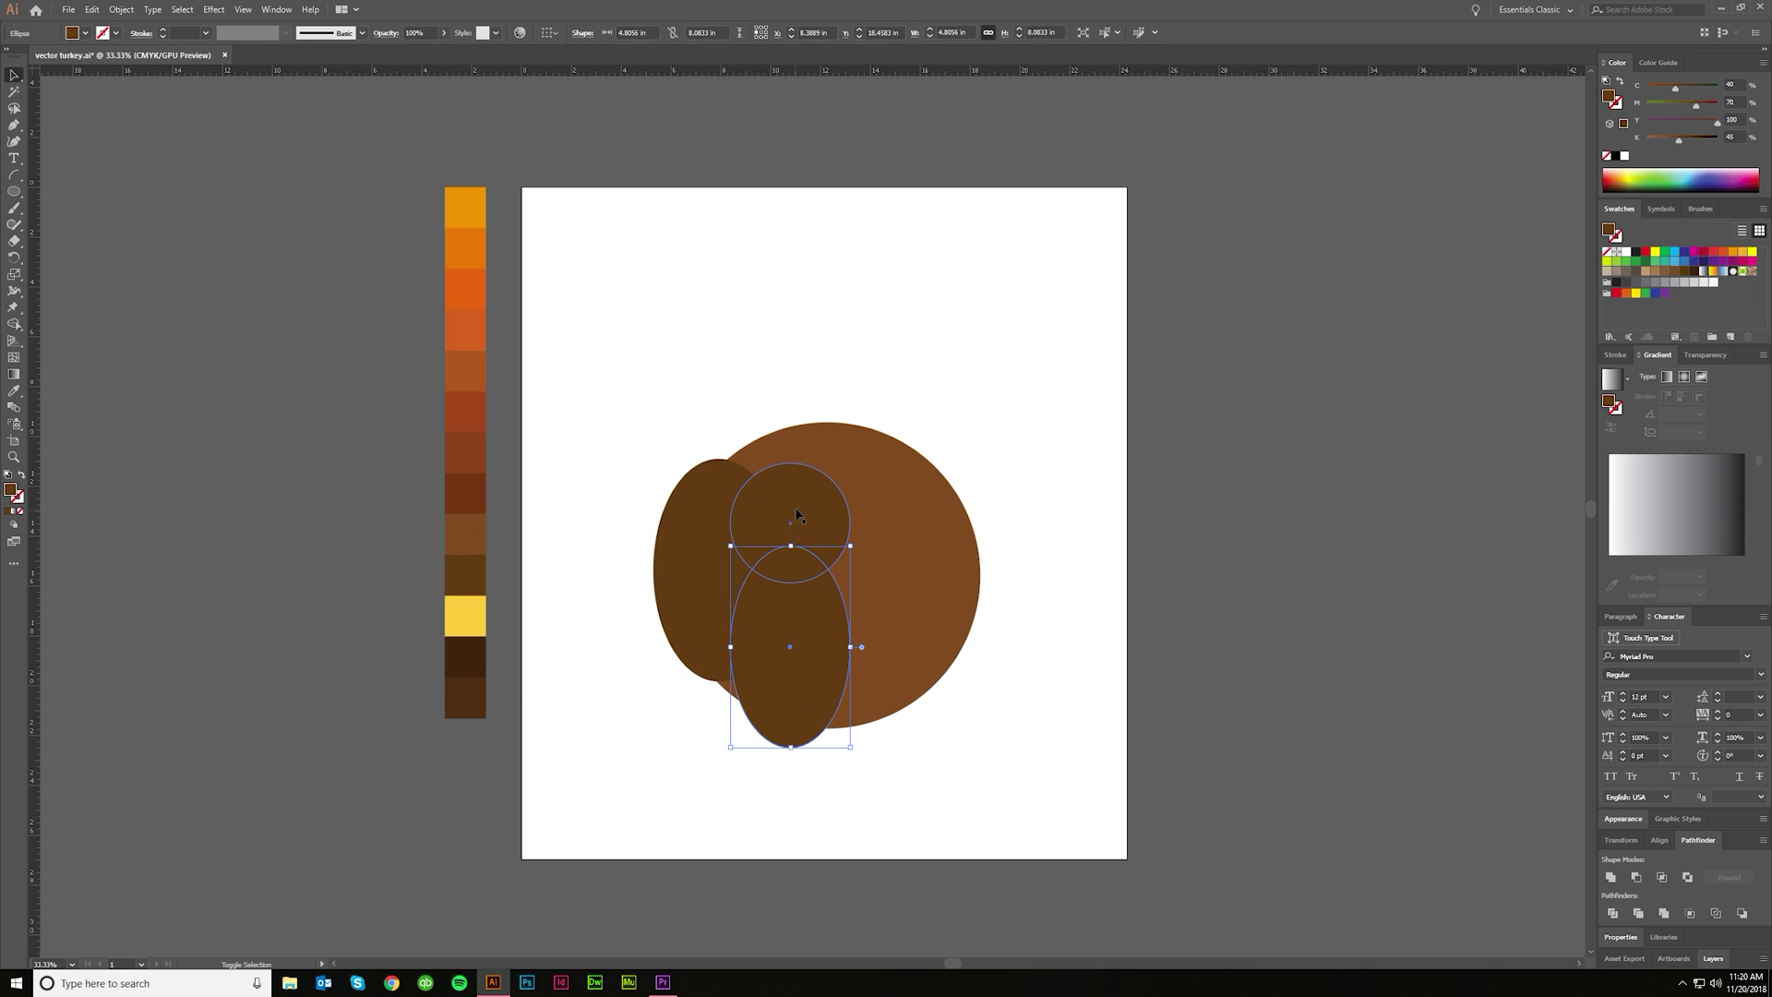
left_click_drag(813, 532, 807, 511)
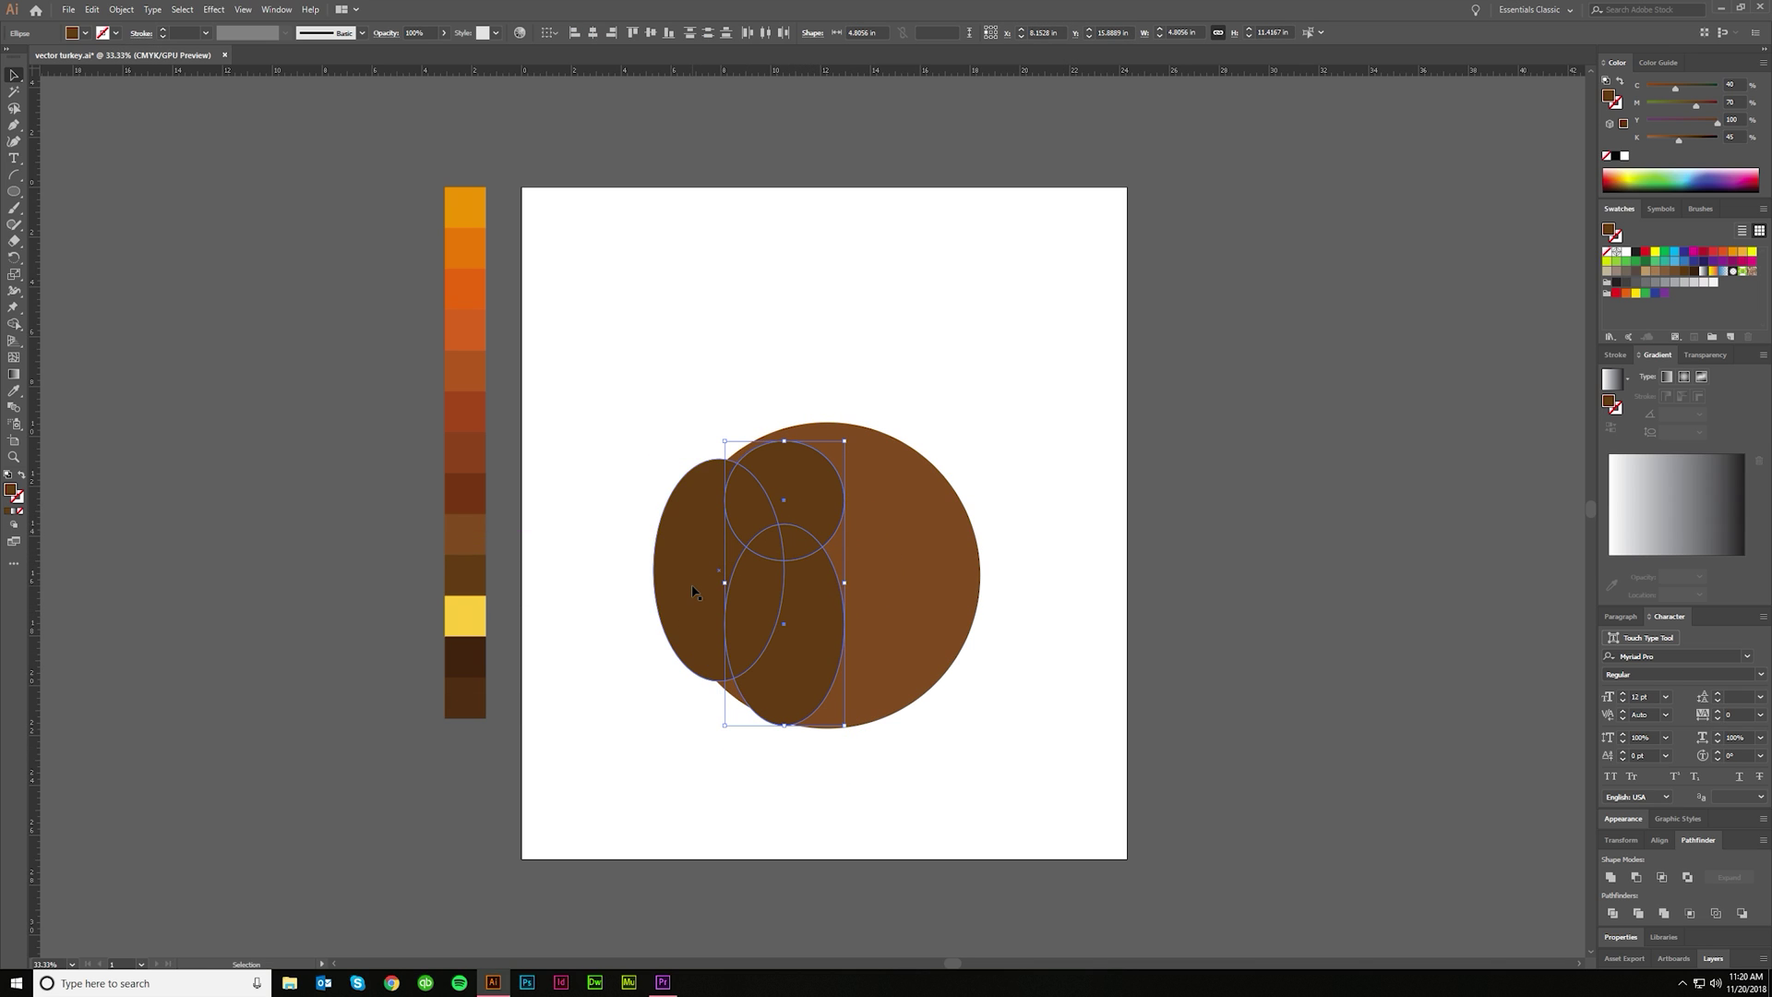
left_click(692, 570, "shift")
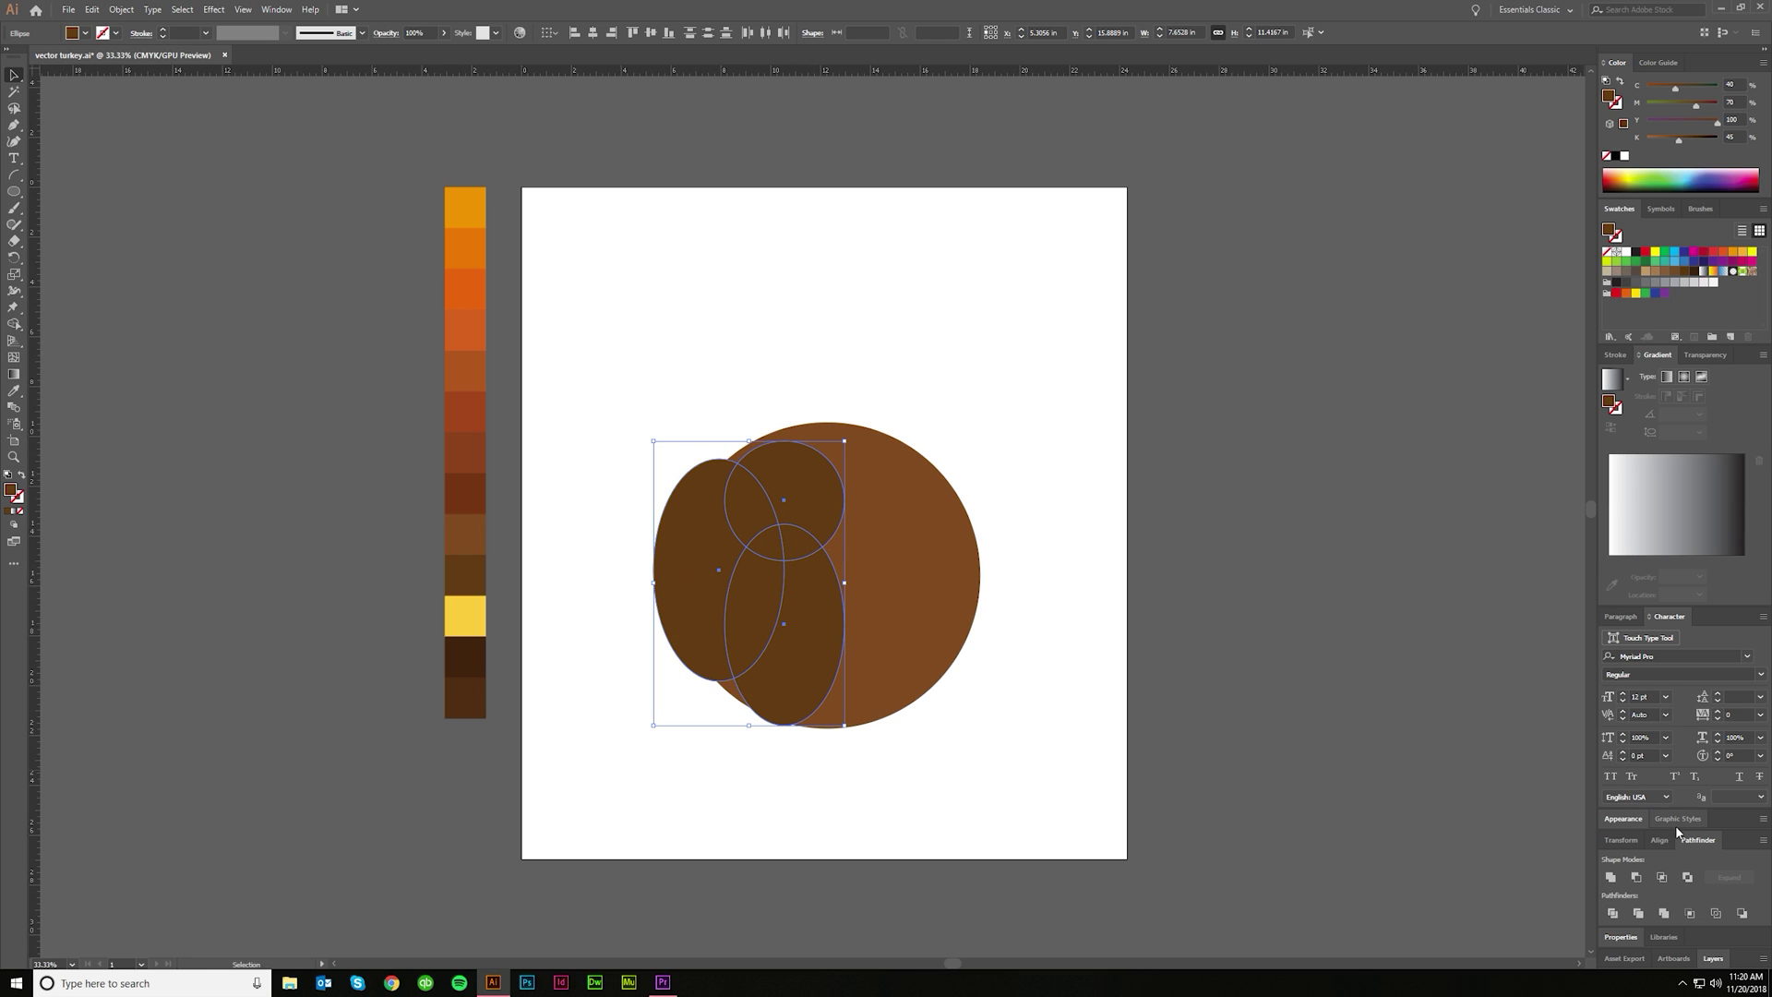
left_click(1635, 878)
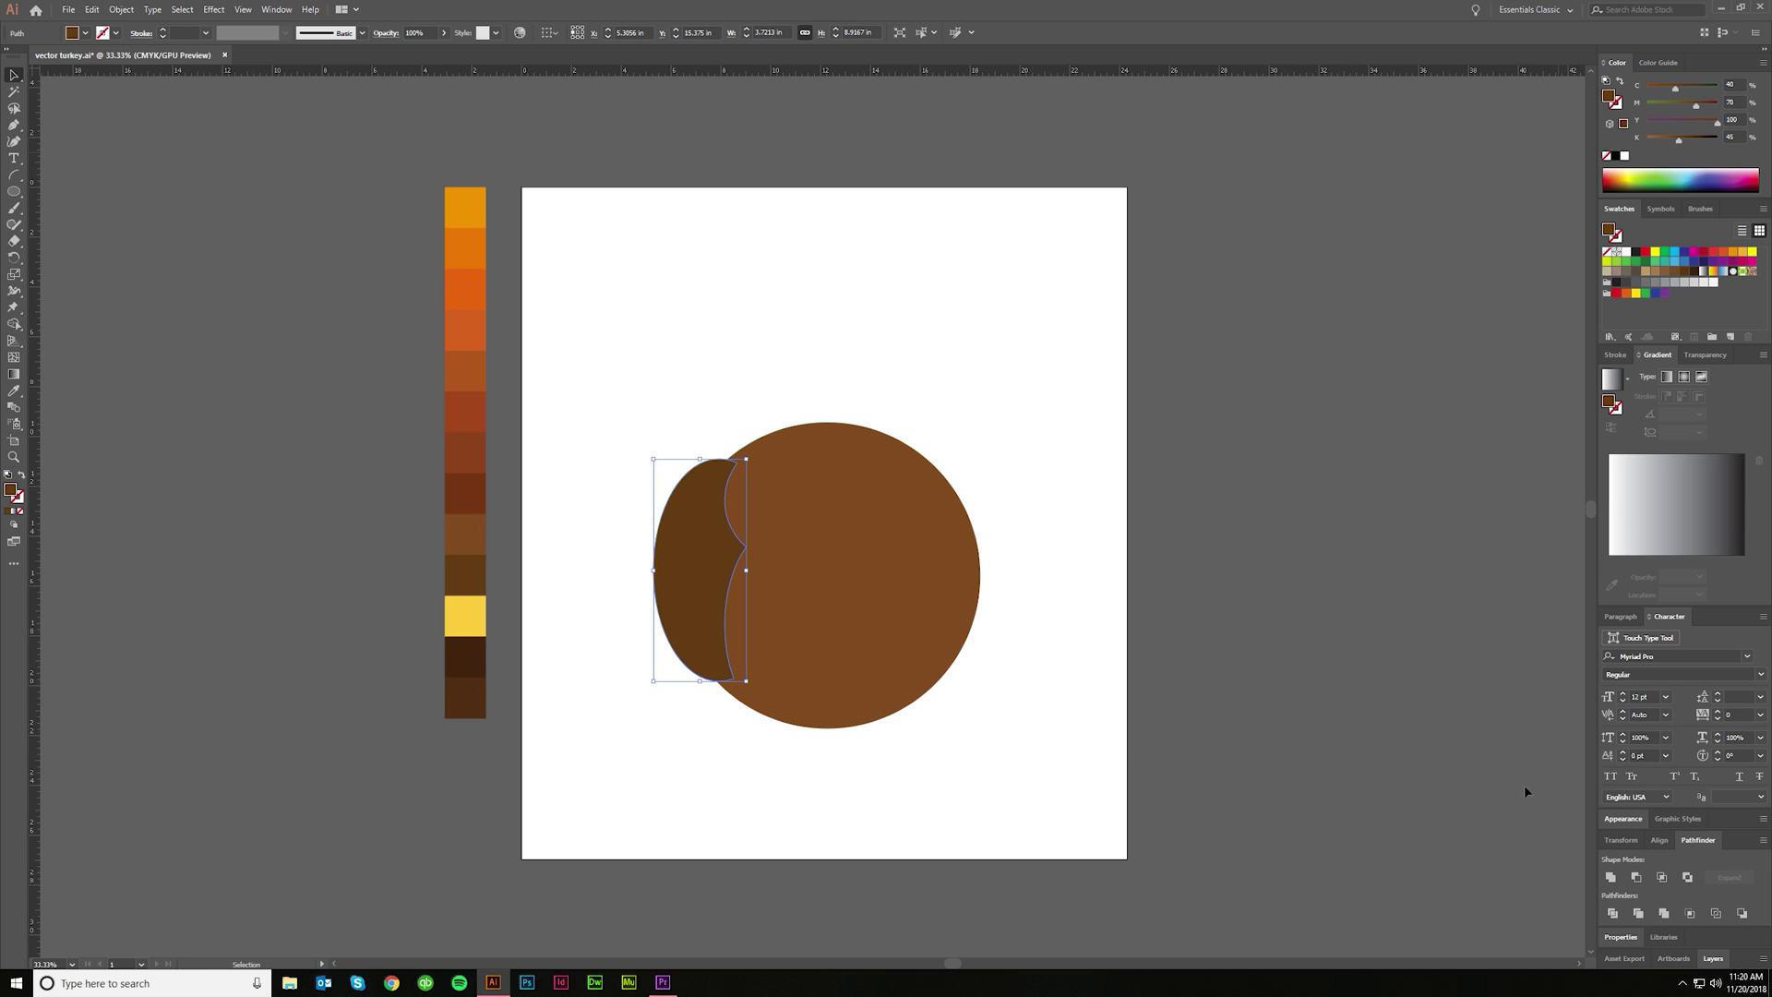
Step: Round the wing's upper inner corner and smooth the pointed corner midway along its inner edge
left_click(881, 775)
scroll(724, 588, "up", 2)
key("a")
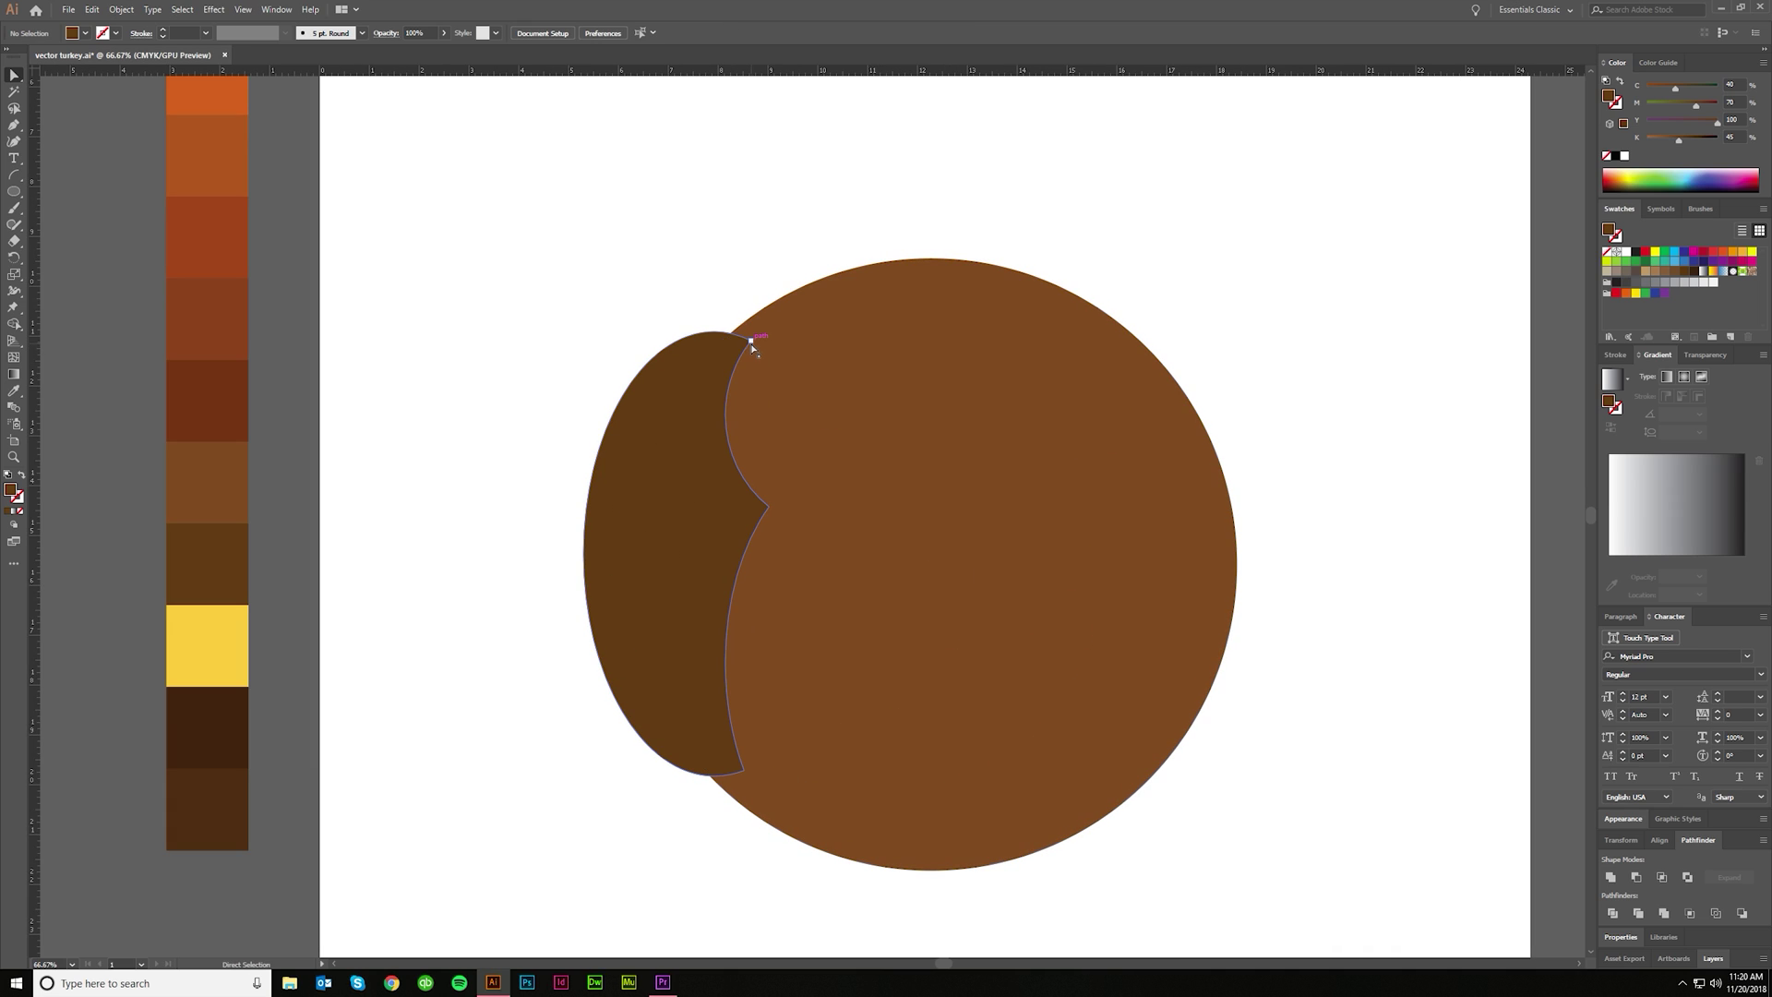
left_click(752, 349)
left_click(767, 507)
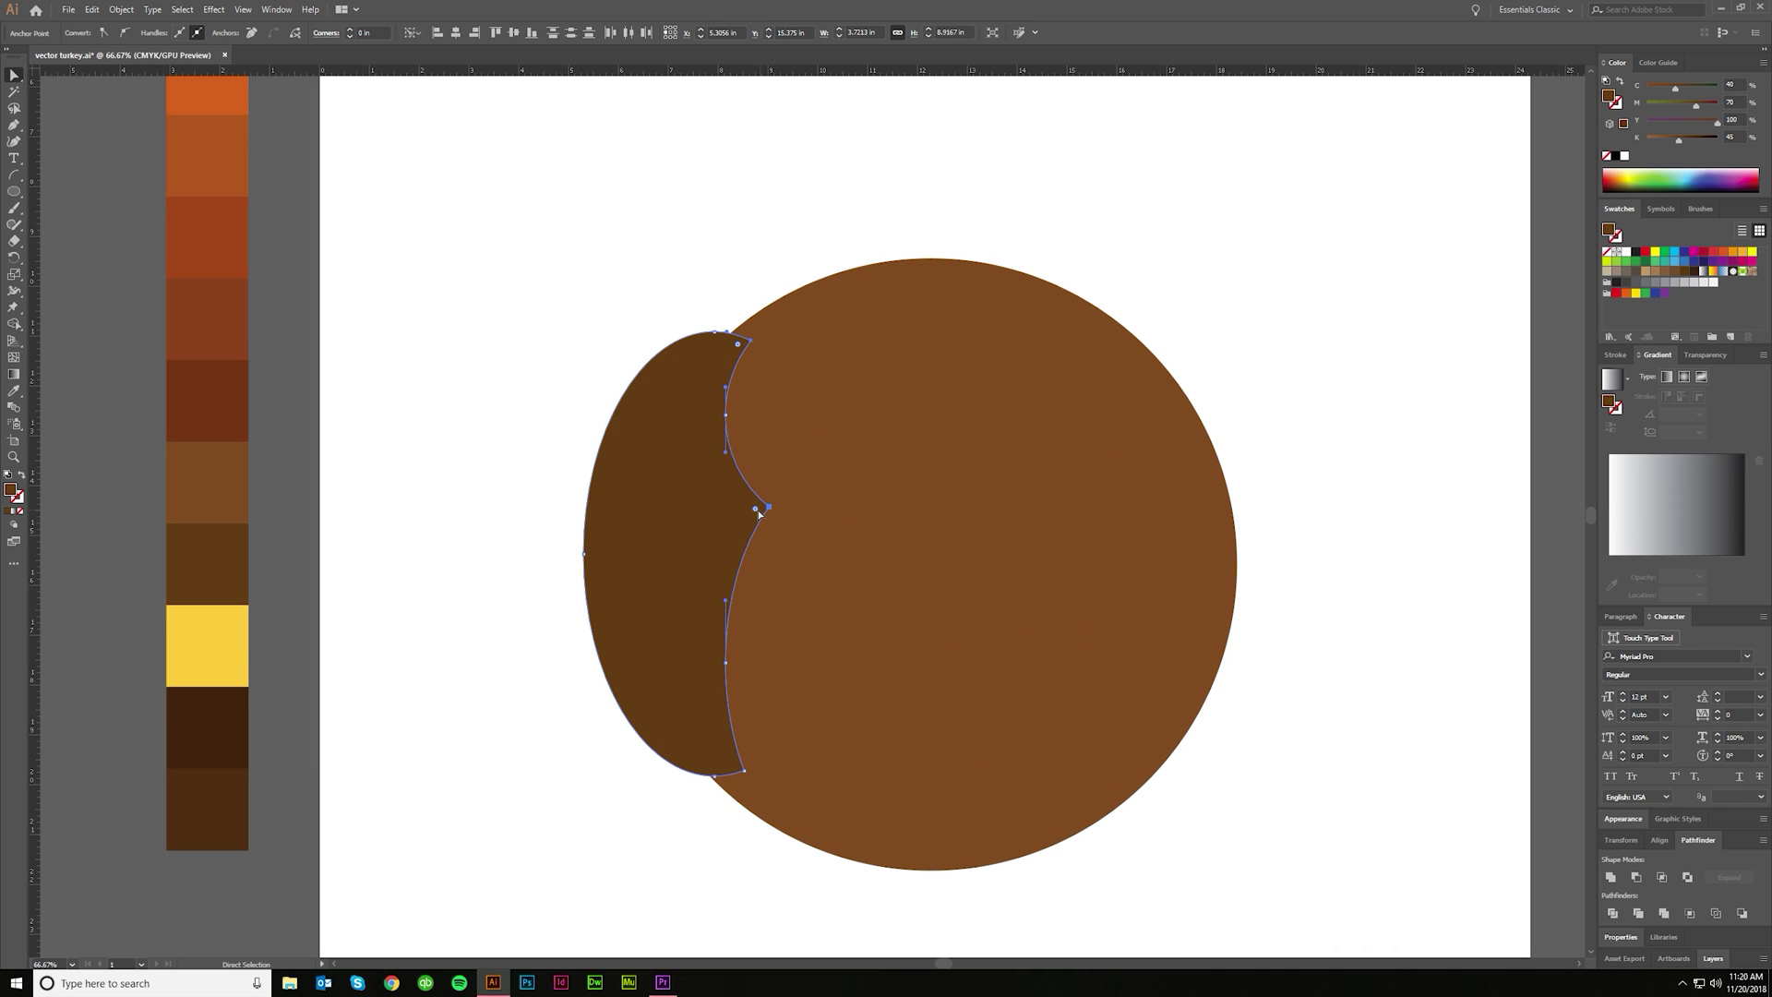
left_click(751, 285)
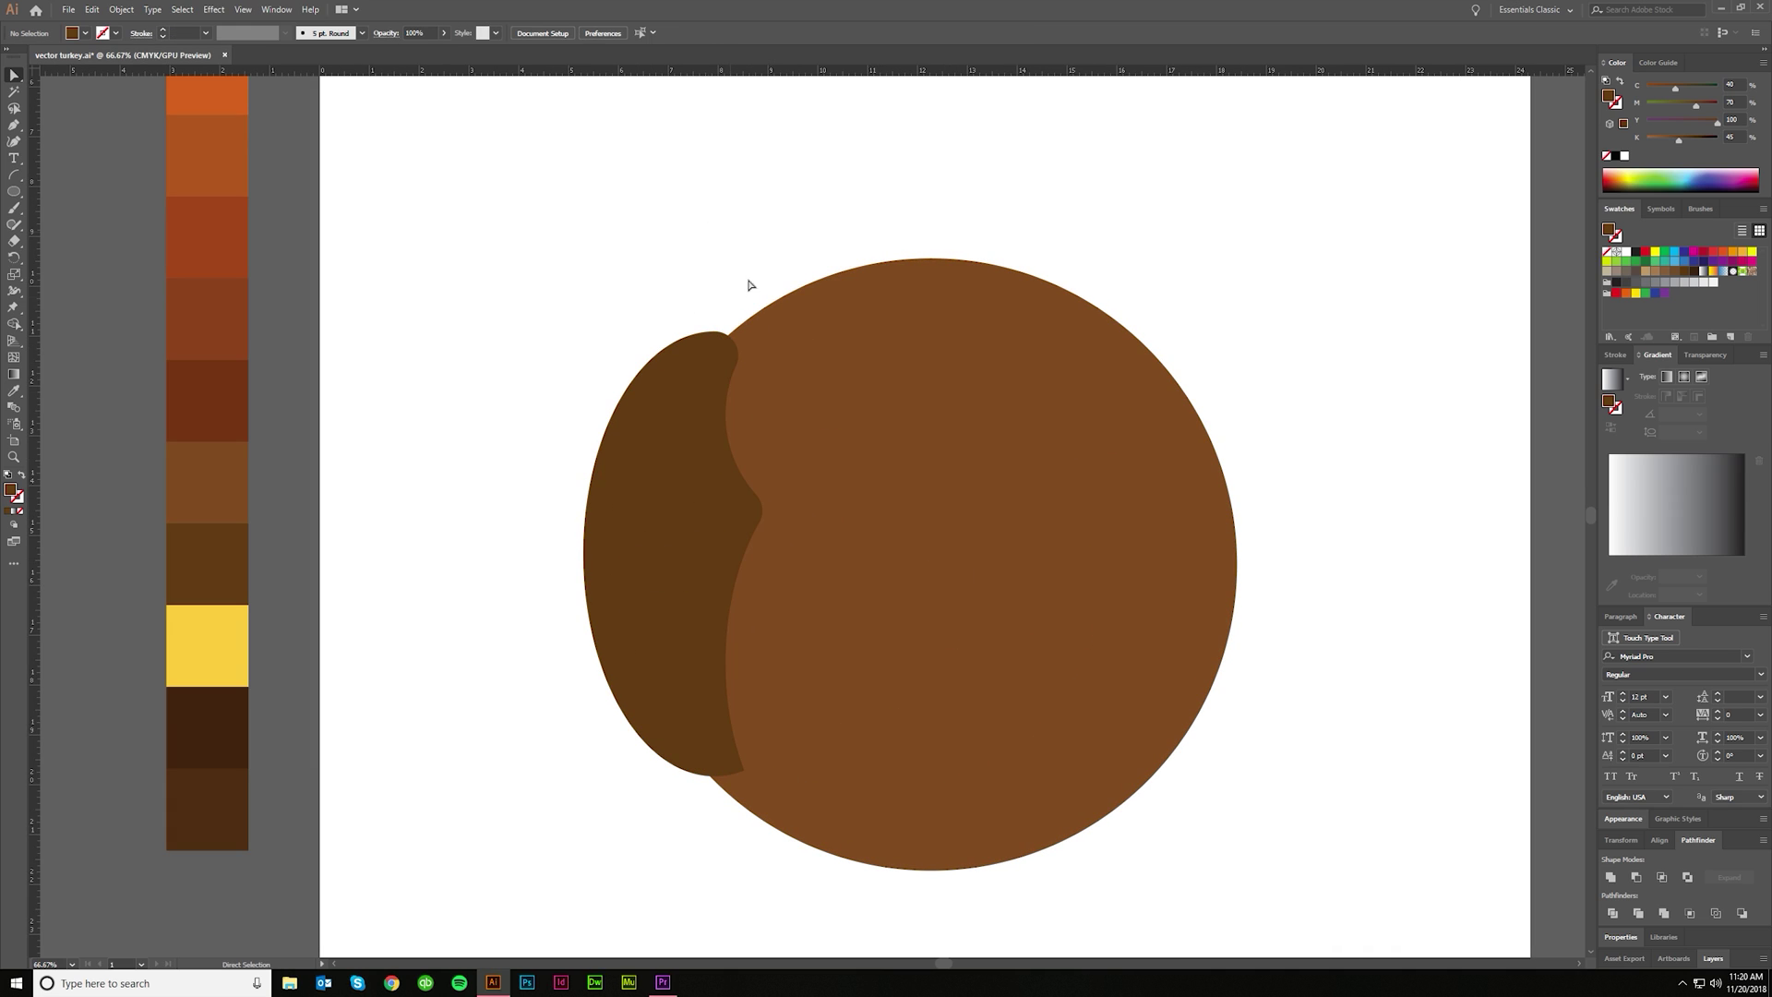
left_click(767, 514)
left_click_drag(732, 506, 499, 519)
left_click(534, 274)
Step: Move the left wing slightly outward so it overlaps only the edge of the round body
key("v")
left_click_drag(680, 548, 635, 559)
scroll(620, 571, "down", 2)
scroll(696, 586, "right", 1)
key("ctrl+shift+a")
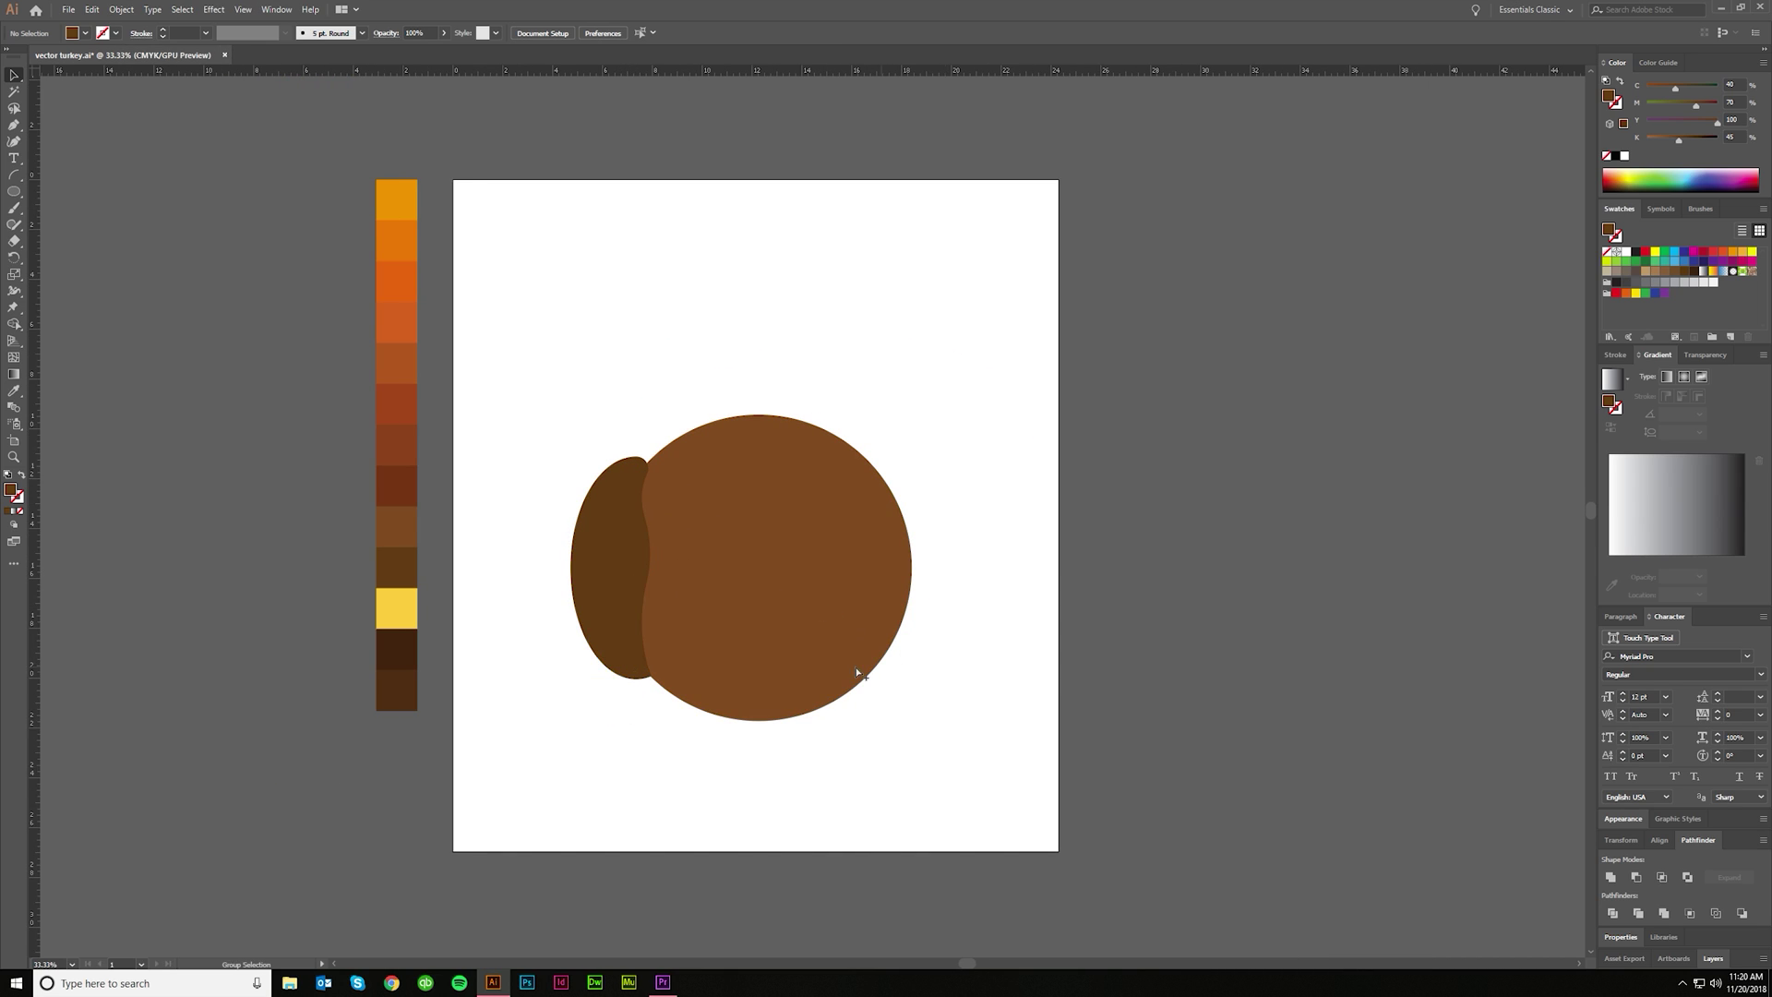
Step: Duplicate the left wing straight across to the right of the body and reflect the copy across the vertical axis
key("ctrl+plus")
left_click_drag(545, 526, 1128, 526)
right_click(1077, 511)
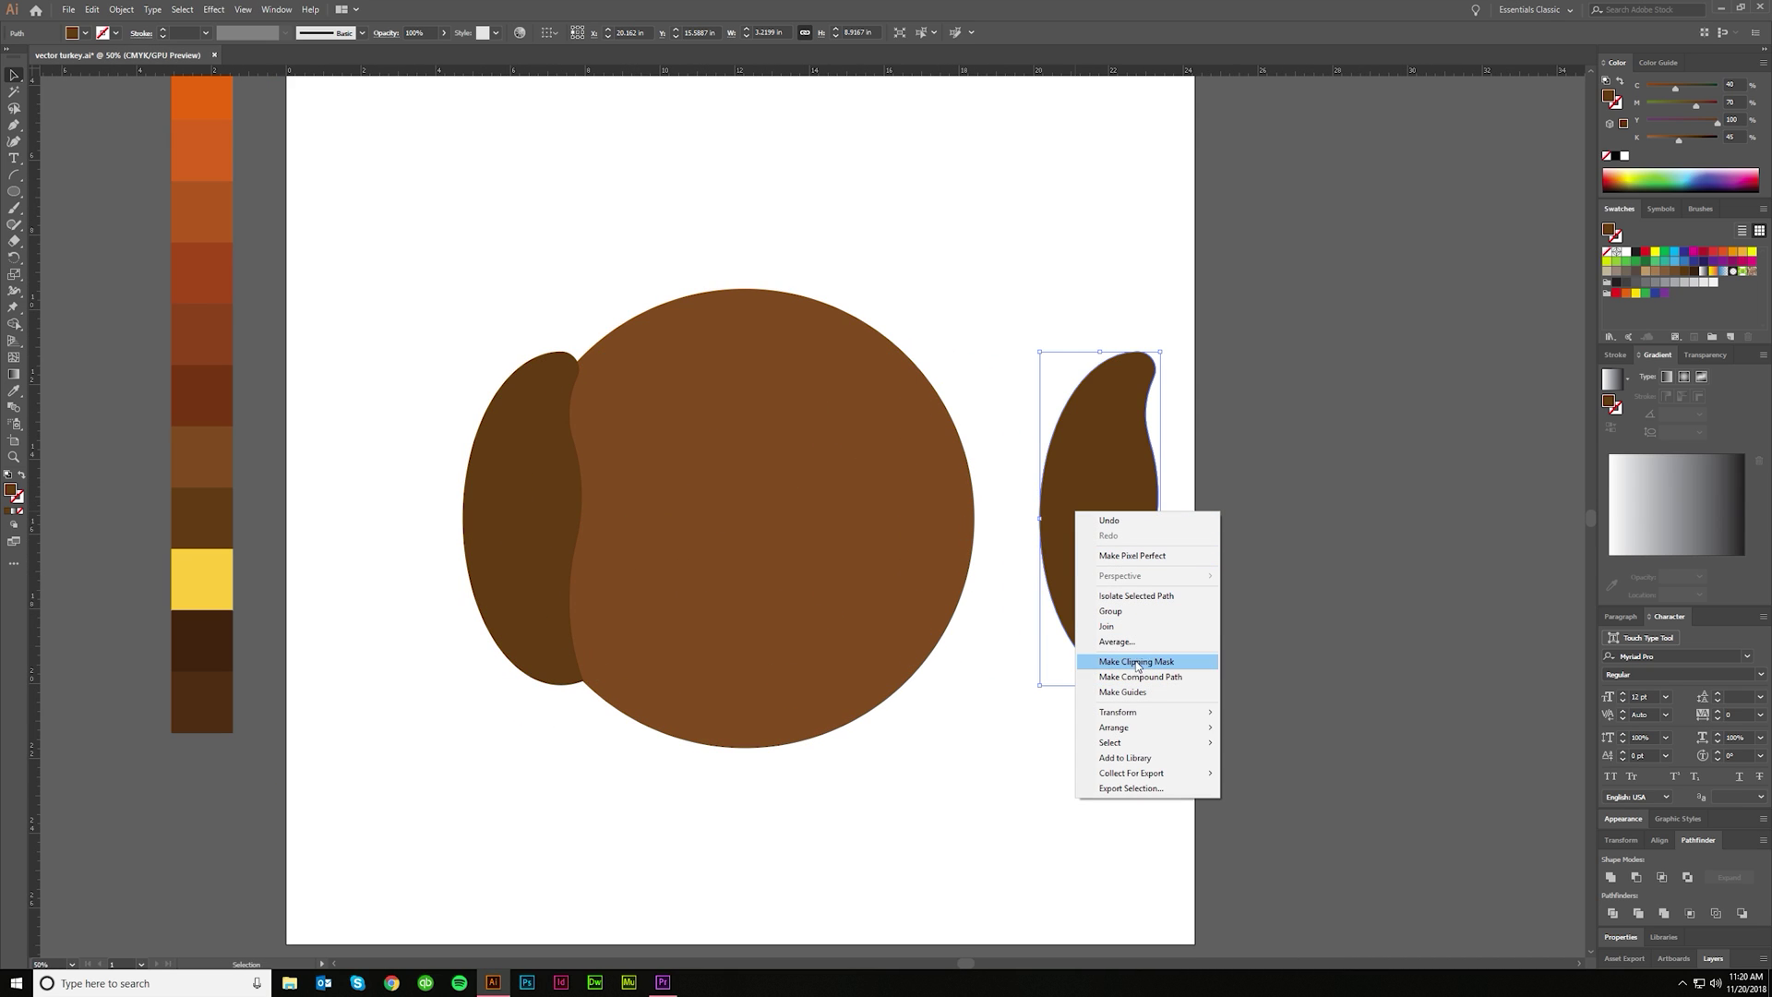
mouse_move(1121, 712)
left_click(1251, 762)
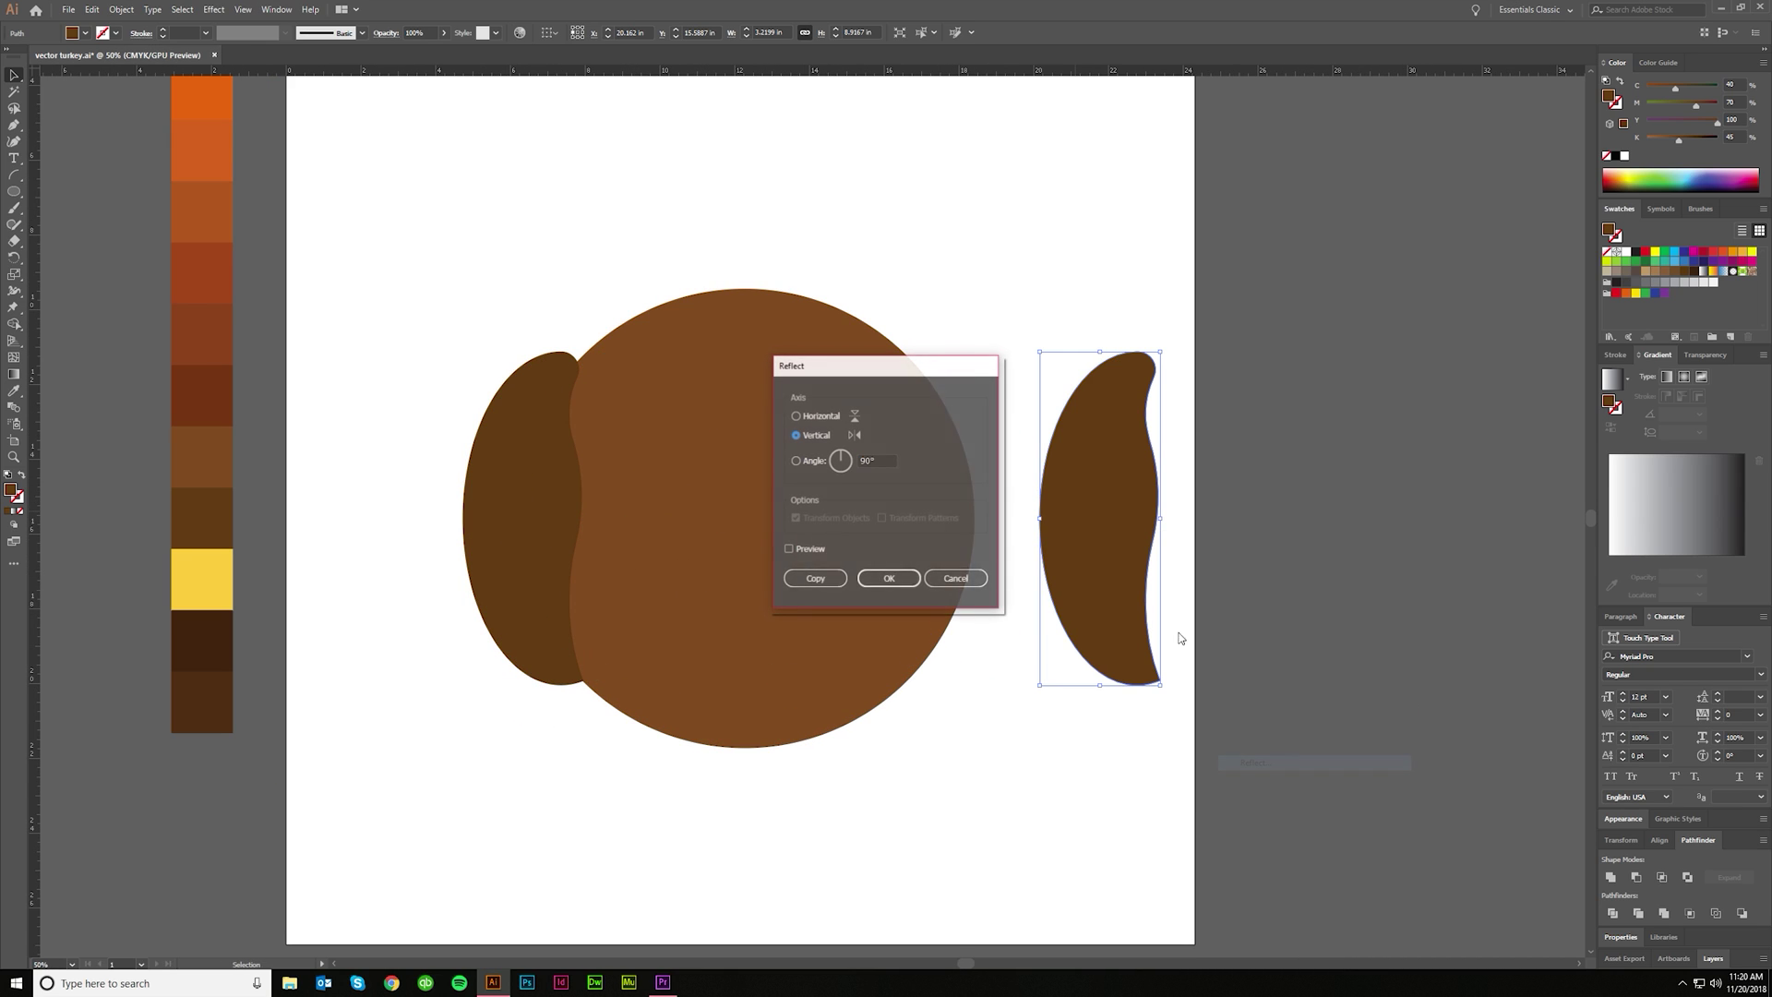
left_click(889, 579)
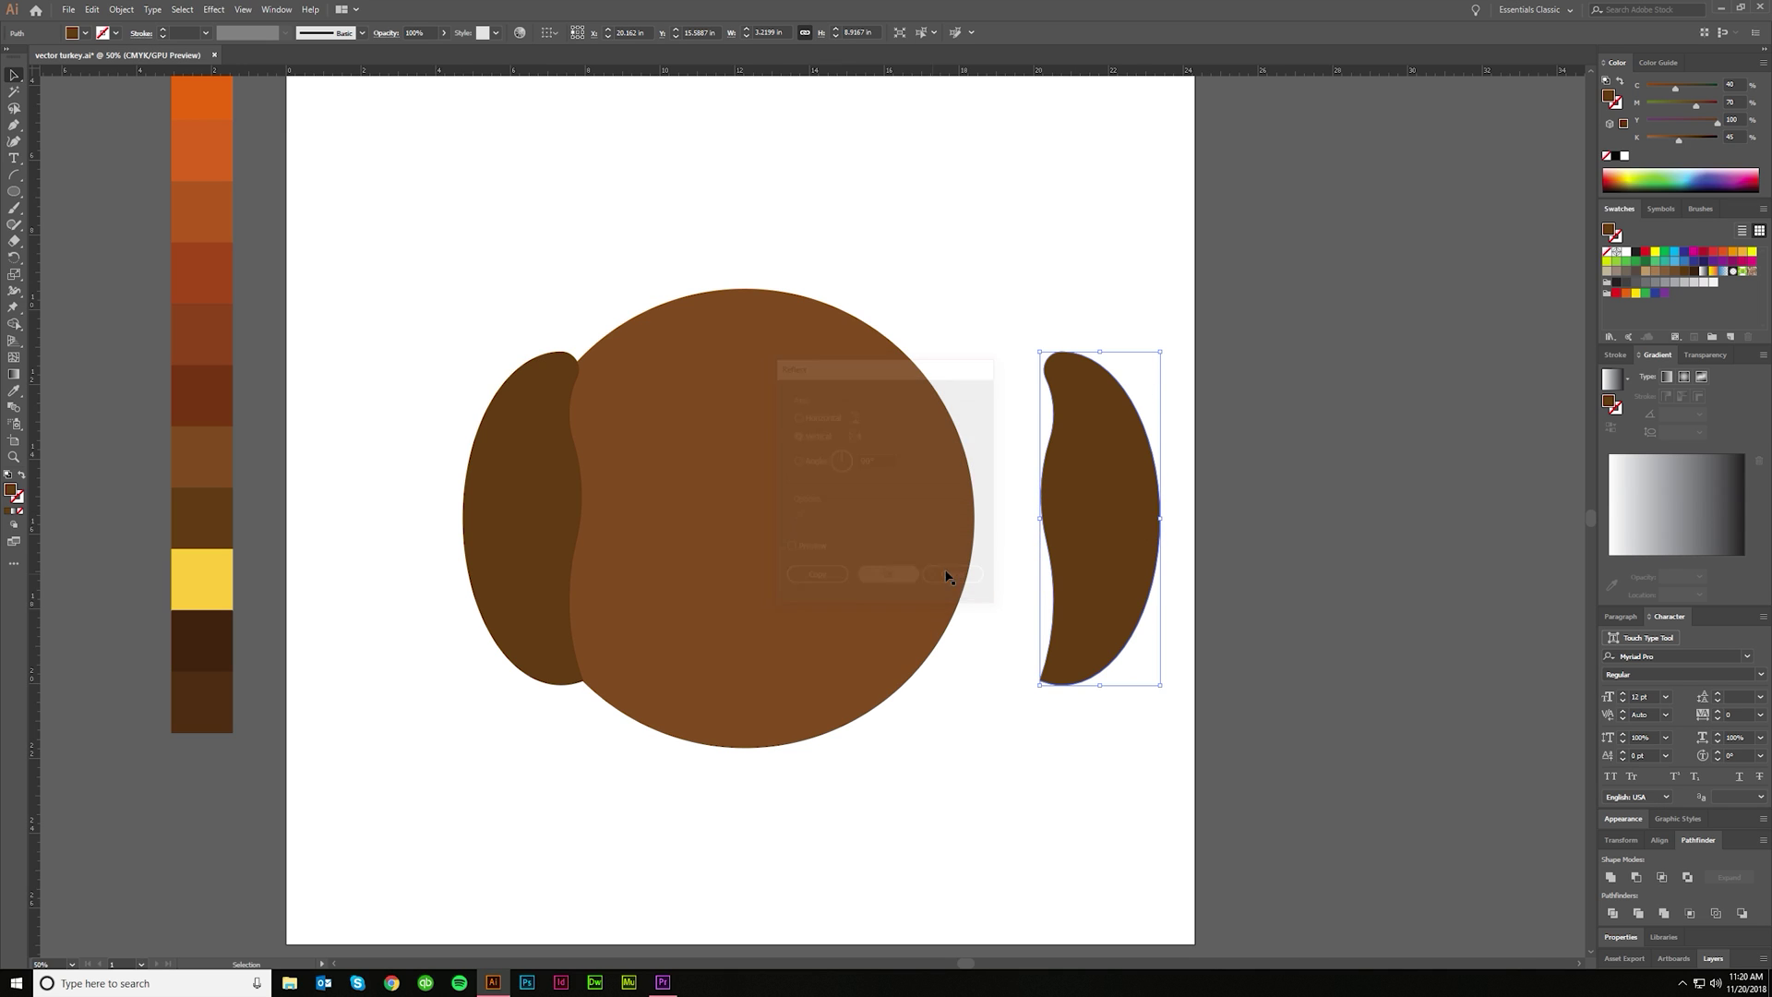
Step: Move the mirrored wing onto the body's right edge to match the left wing
left_click_drag(1071, 500, 938, 501)
scroll(938, 501, "left", 1)
left_click(1076, 748)
scroll(1076, 747, "left", 1)
scroll(1076, 744, "down", 1)
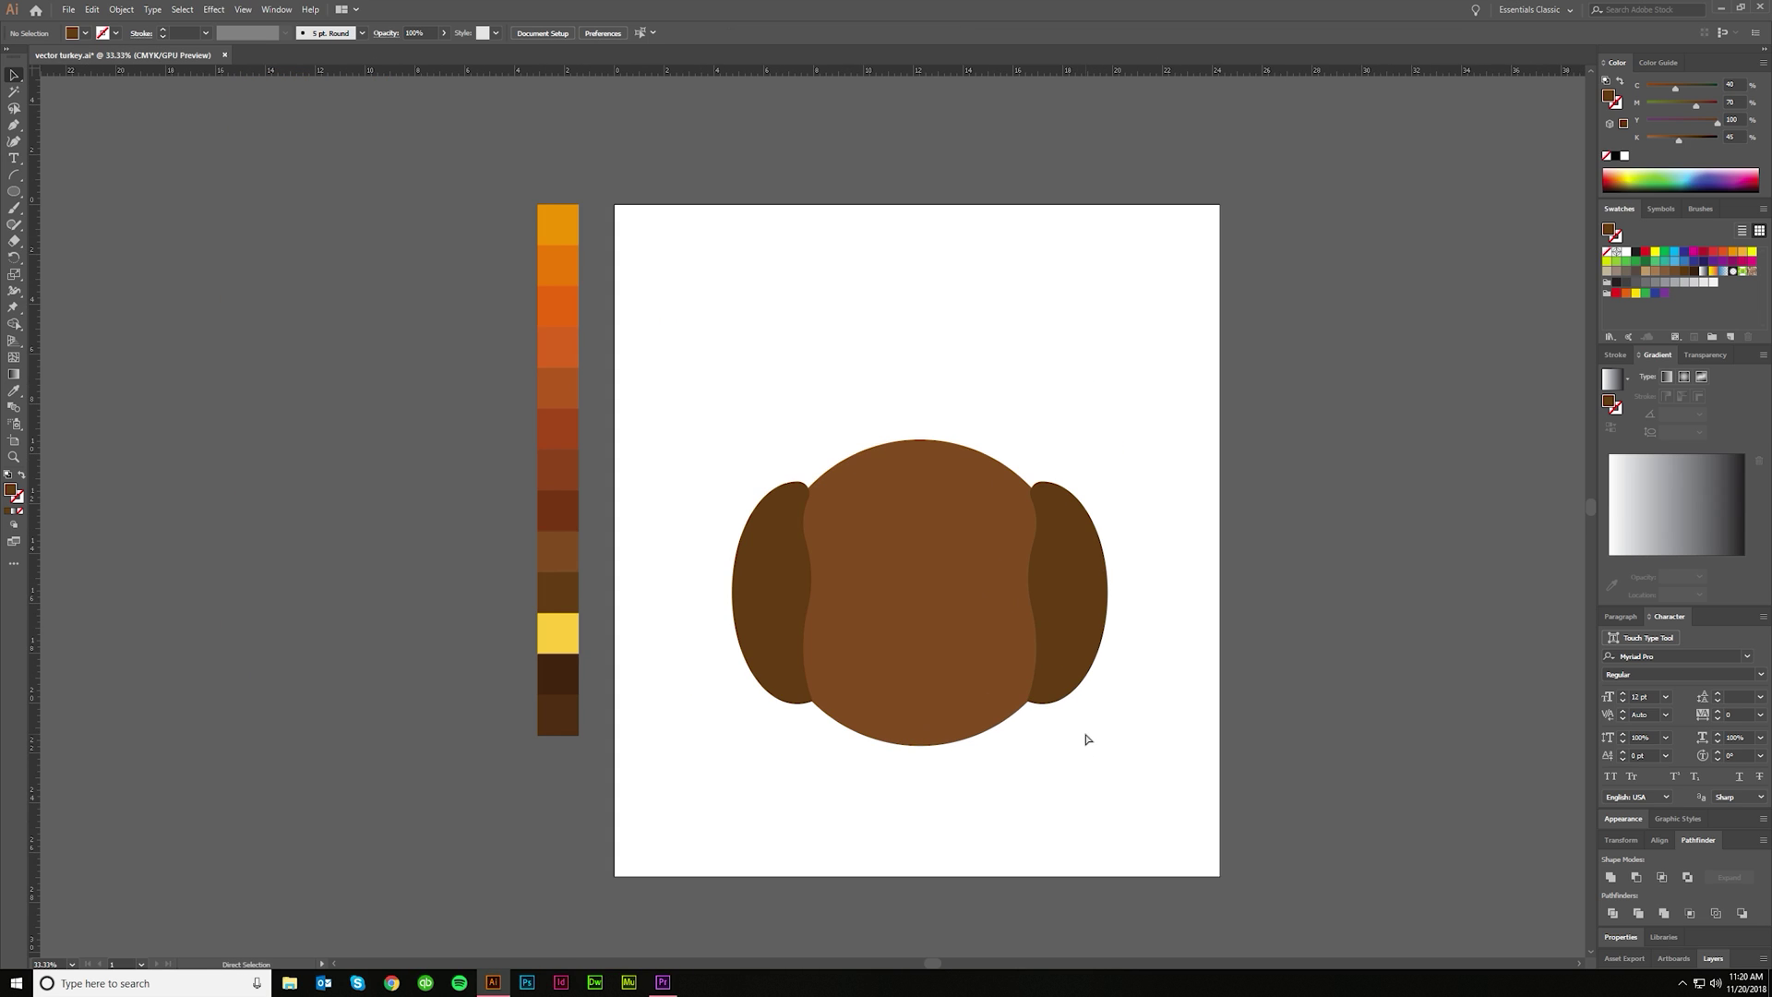
scroll(1084, 737, "right", 2)
Step: Check that Smart Guides is on and draw the neck's left half, about 2.7 by 7.4 in, with the Pen tool above the body's centre
left_click(12, 128)
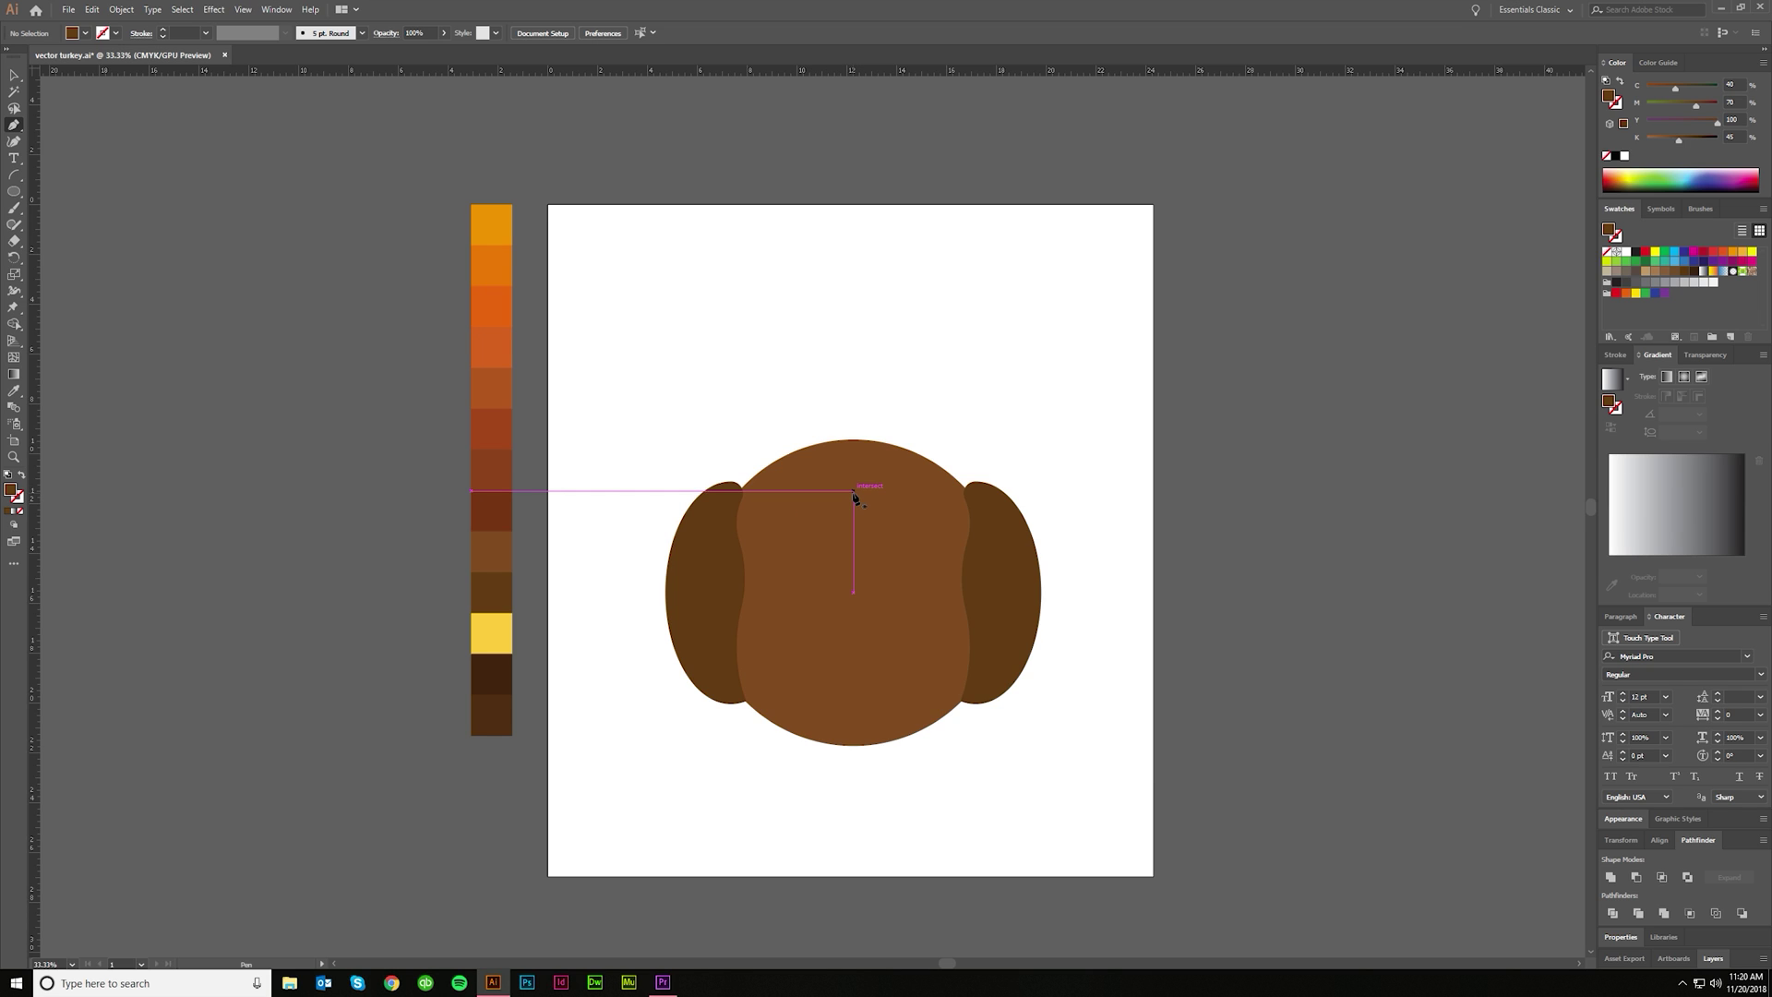
left_click(244, 10)
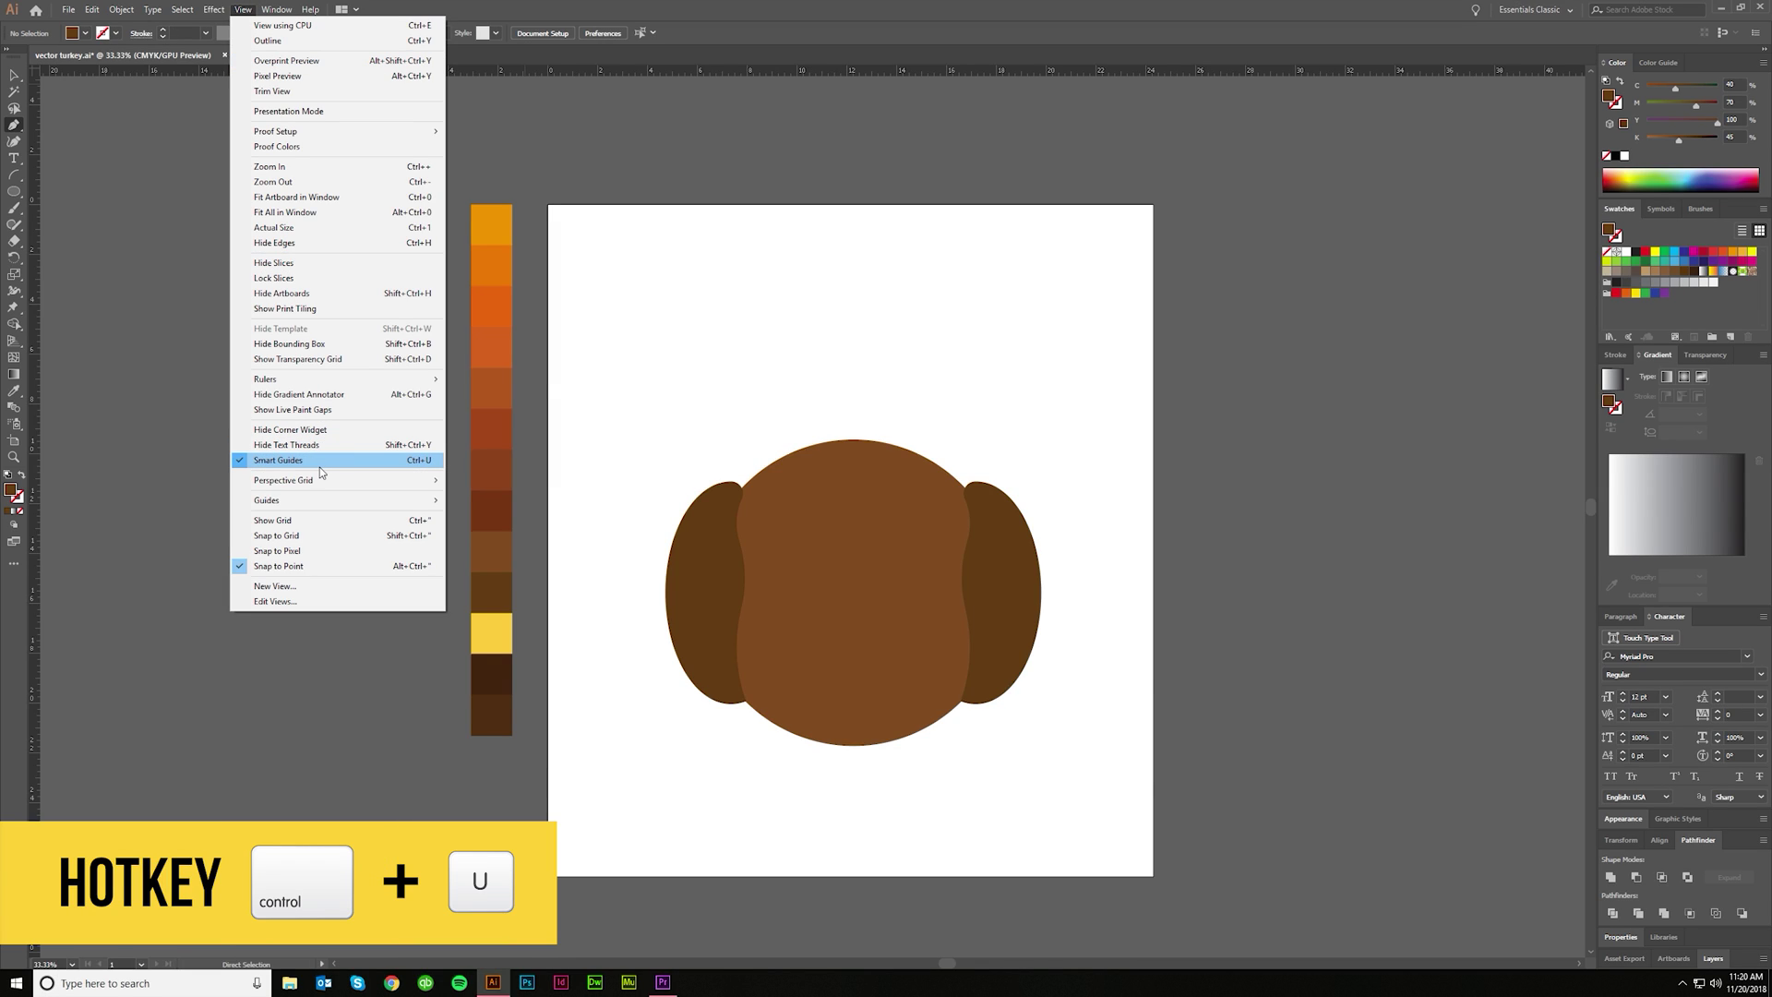
left_click(936, 353)
key("ctrl+z")
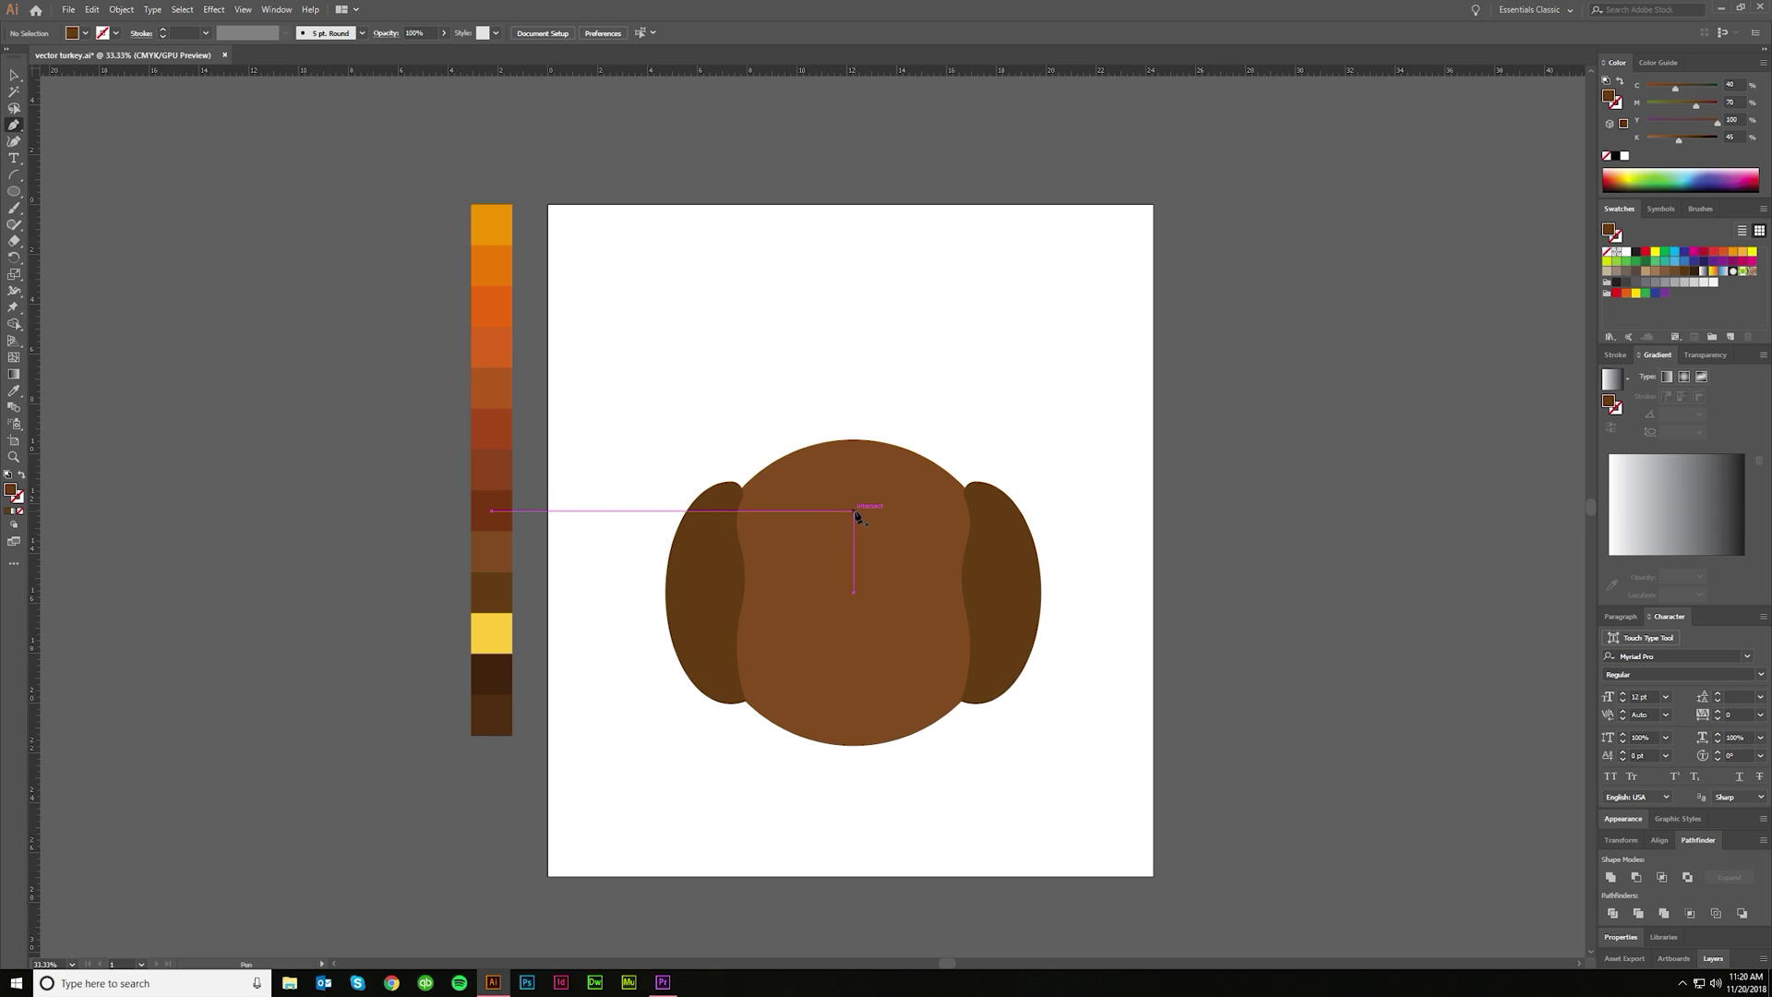
left_click_drag(854, 511, 855, 329)
left_click(822, 328)
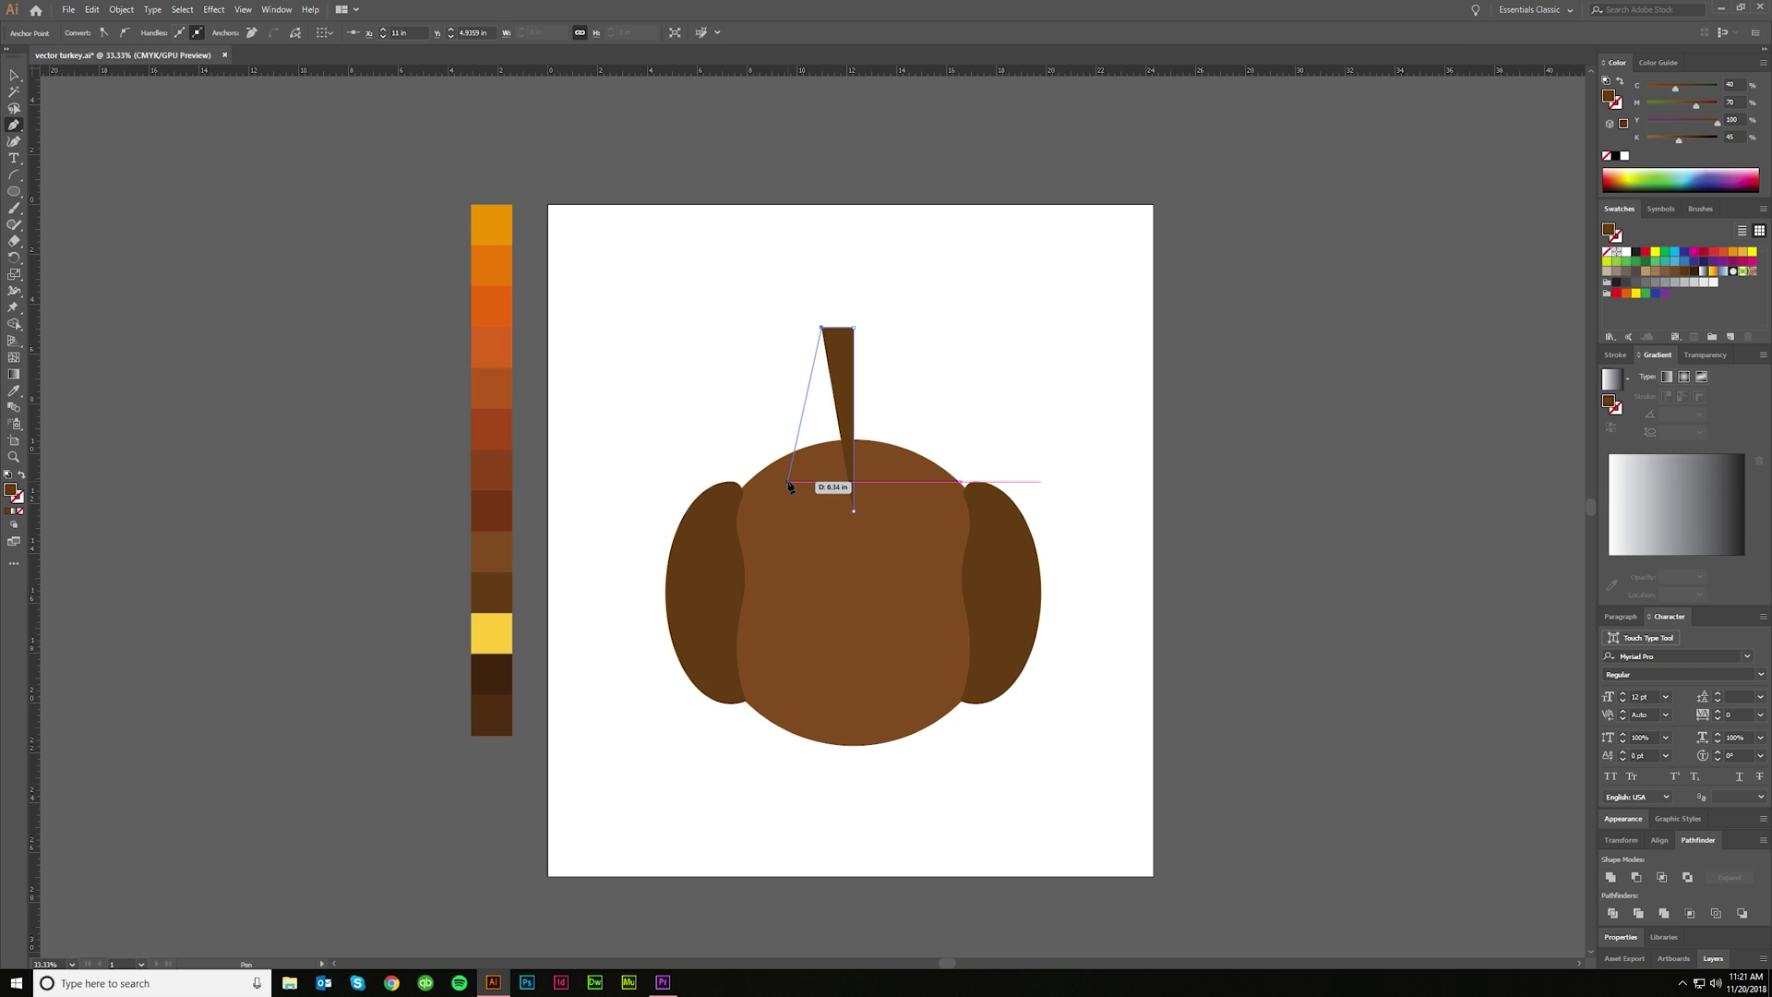
left_click_drag(790, 481, 944, 511)
key("v")
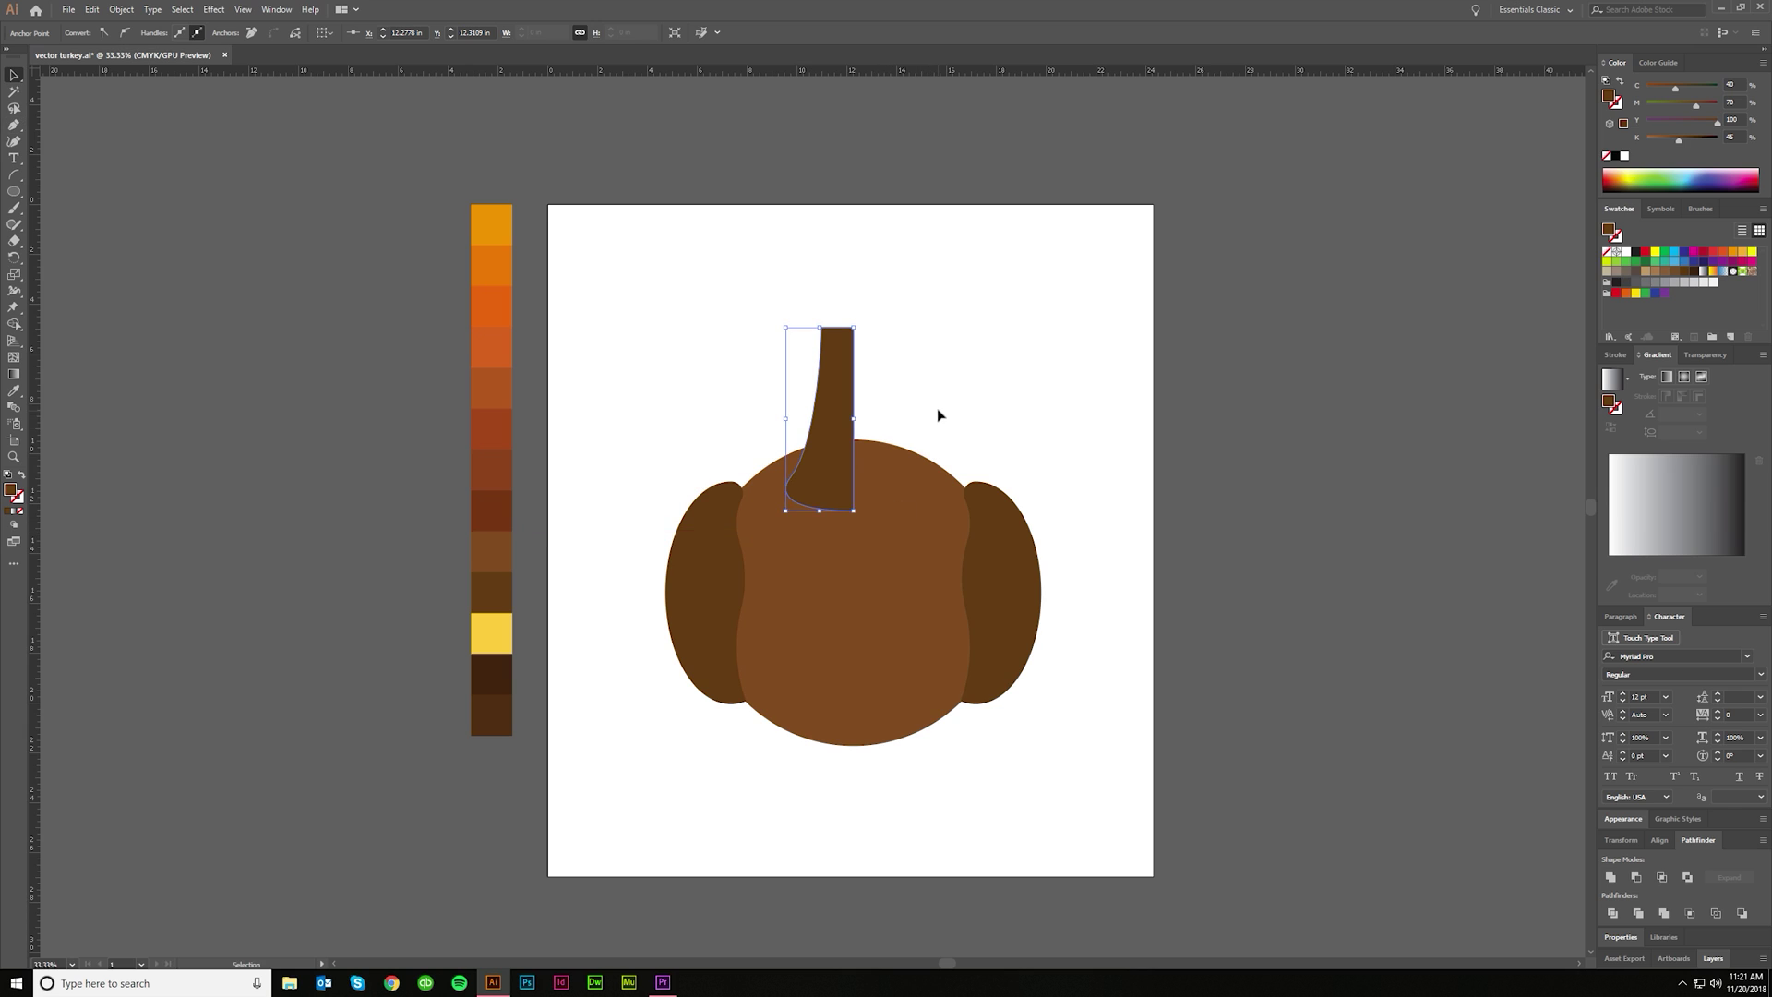
Step: Duplicate the neck half horizontally to the right and reflect the copy across the vertical axis
left_click(938, 409)
left_click_drag(841, 396, 911, 399)
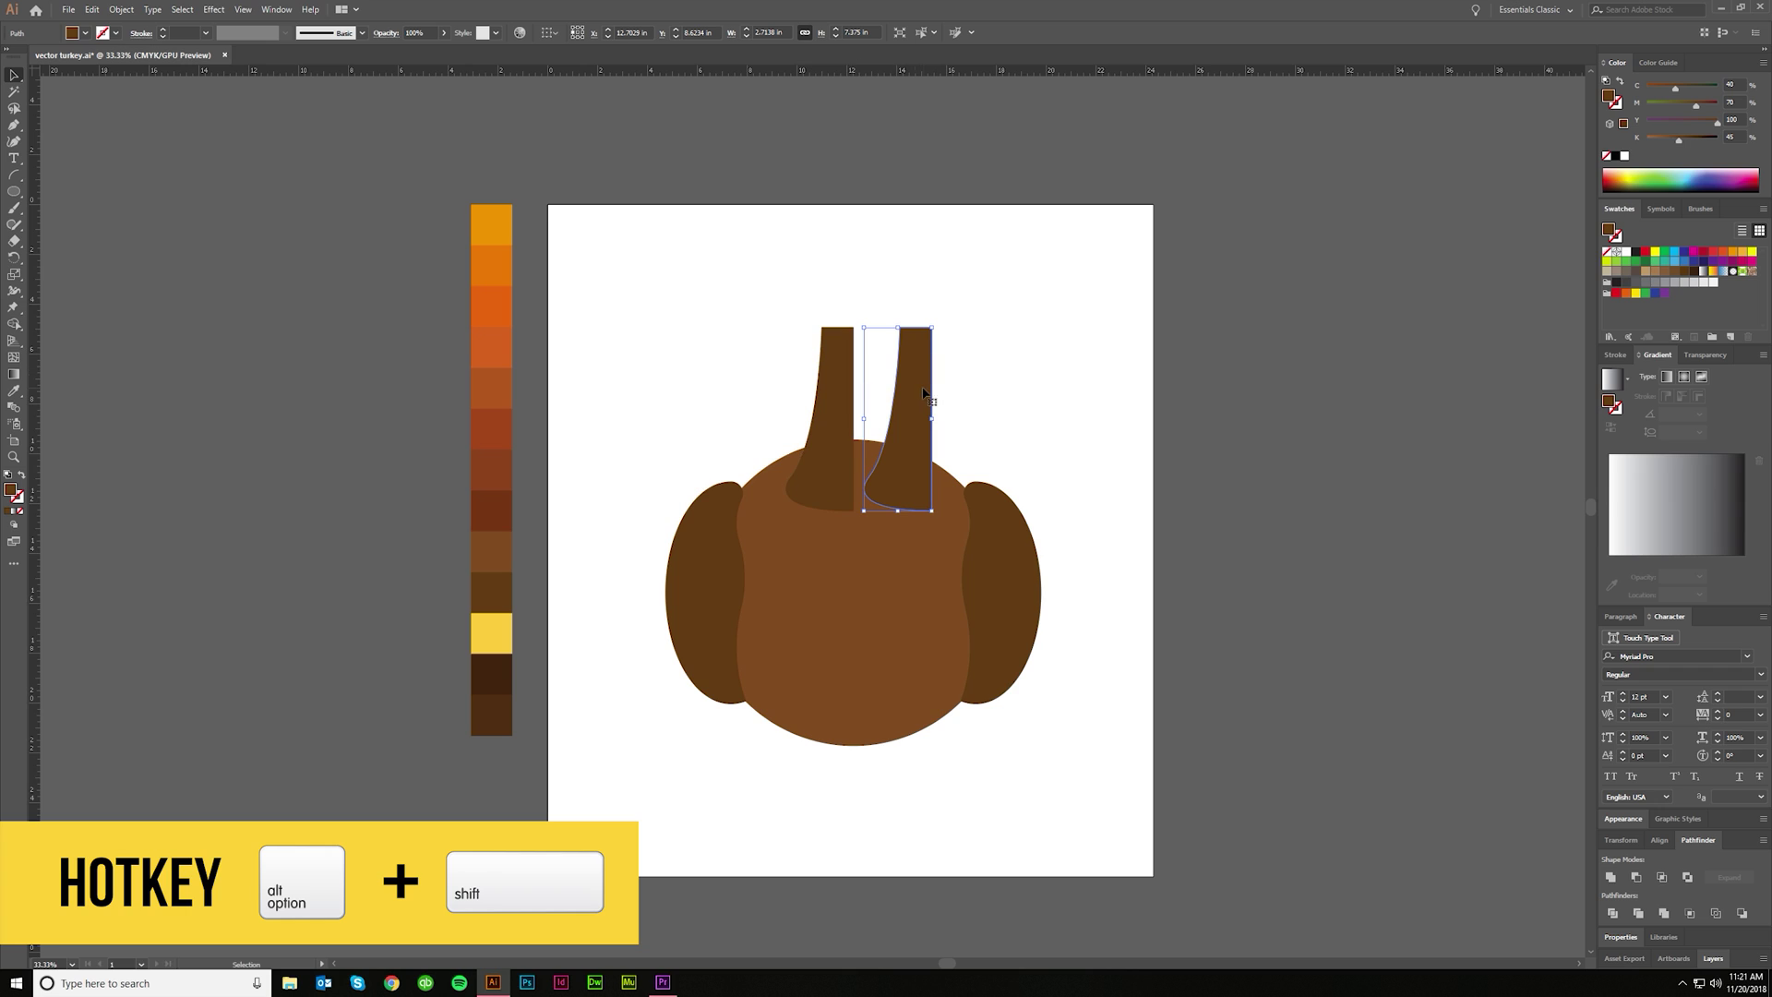
right_click(924, 391)
mouse_move(965, 592)
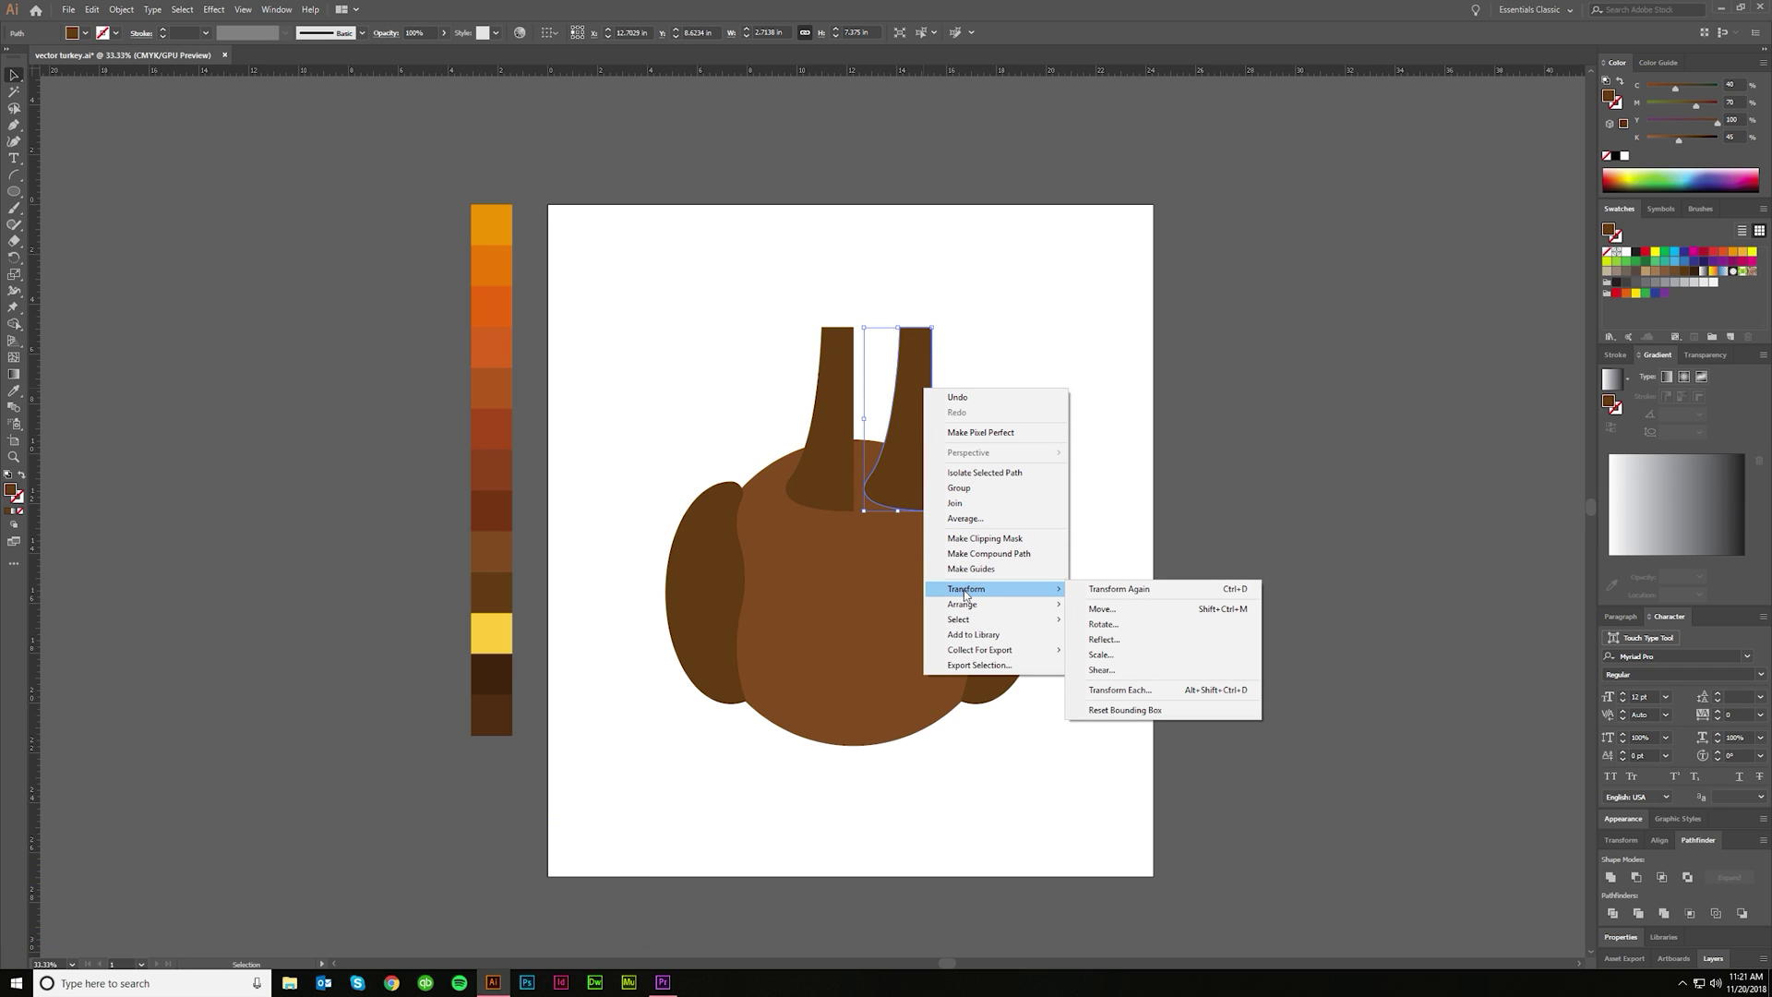
left_click(1104, 639)
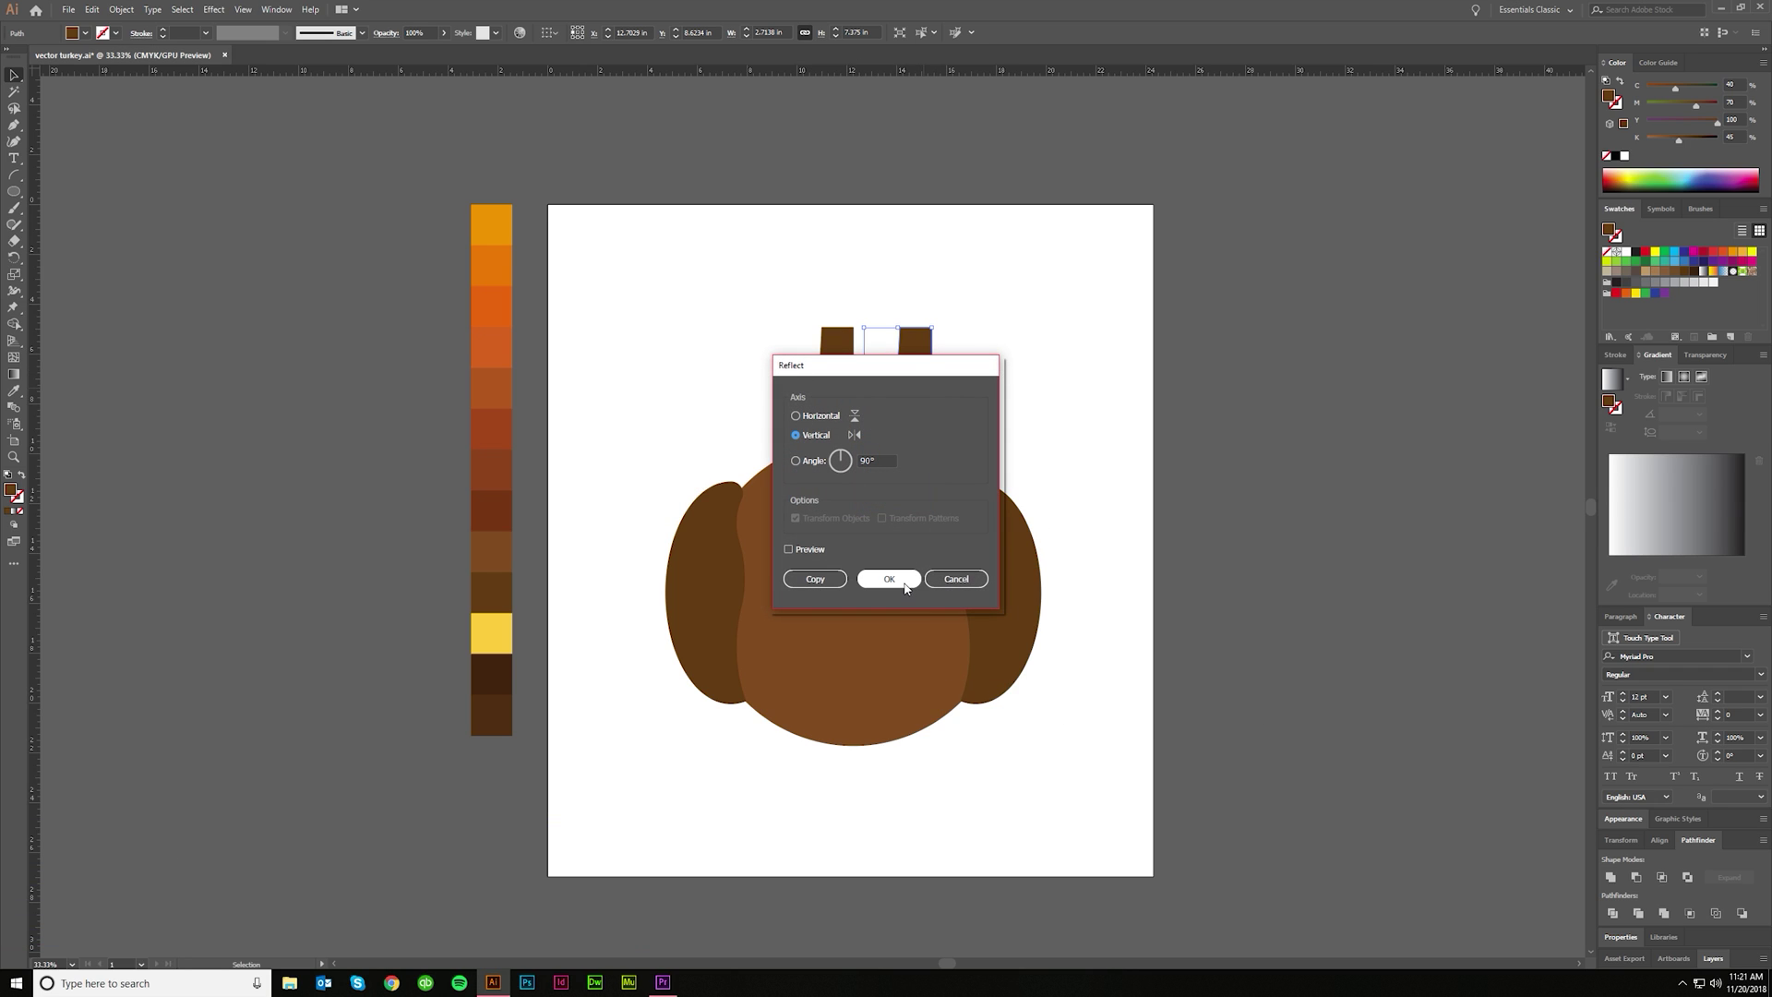
left_click(889, 578)
Step: Join the neck halves edge to edge by distributing their horizontal spacing at 0 in, with the left half as key object
left_click(833, 459, "shift")
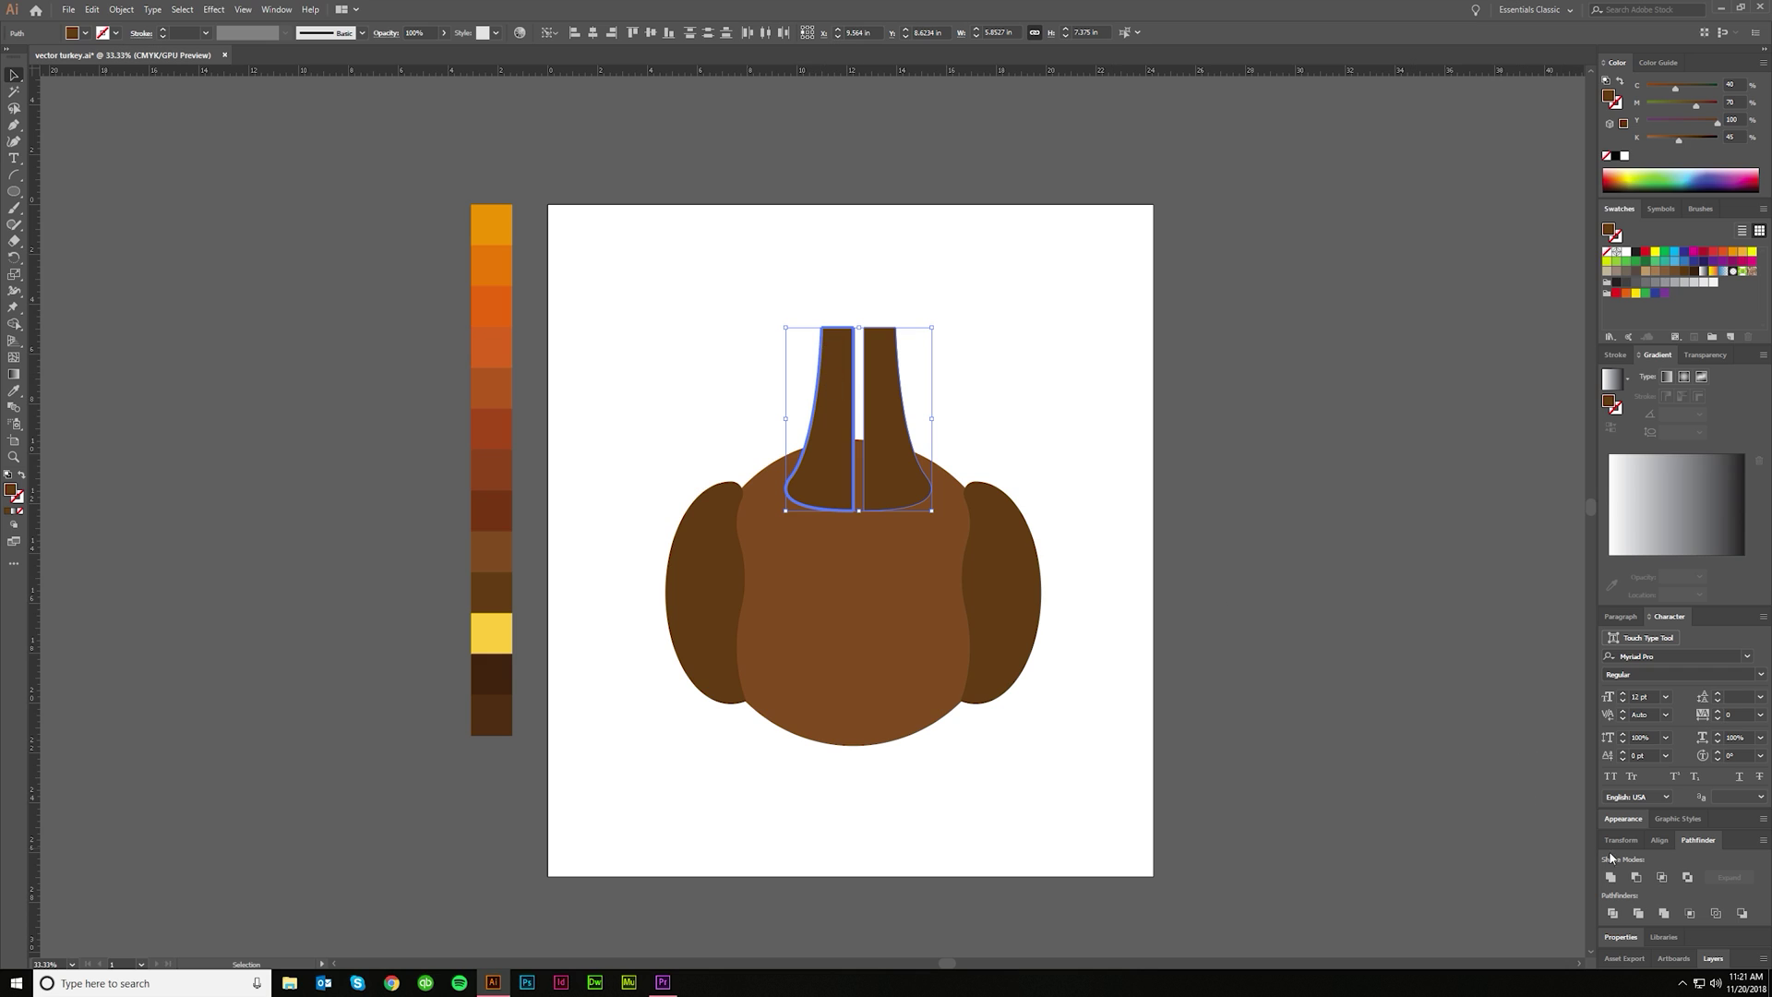
left_click(1669, 848)
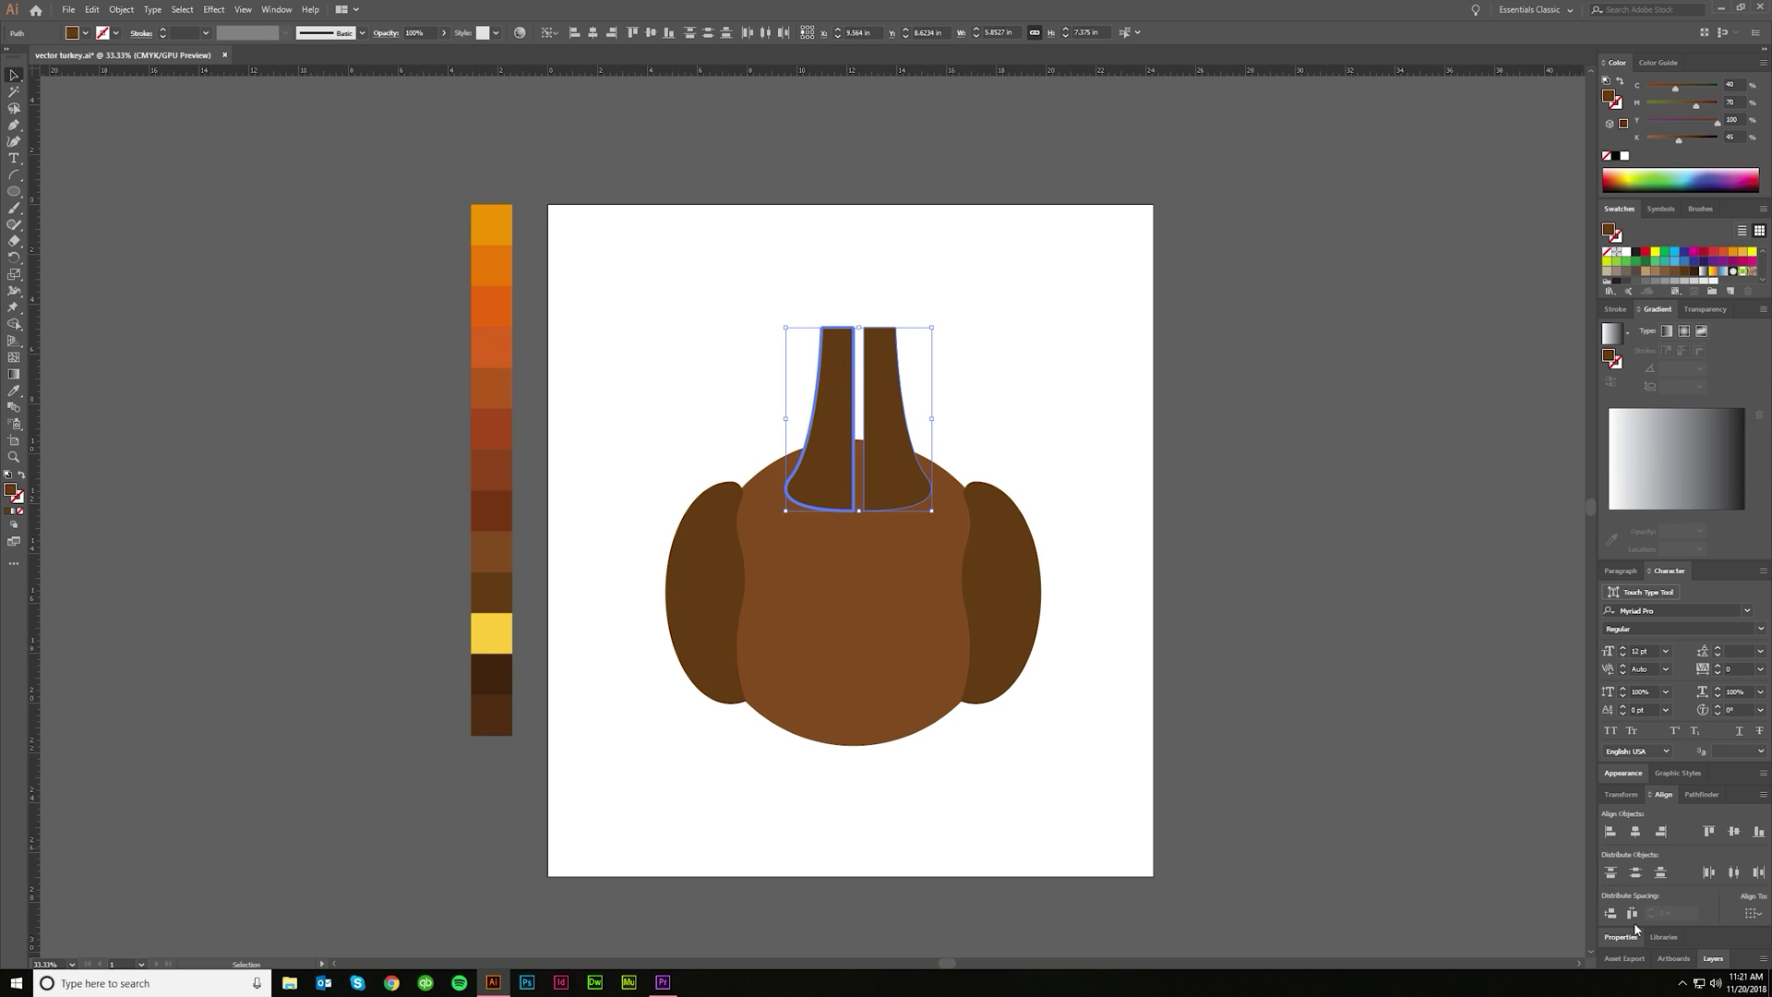
left_click(1634, 915)
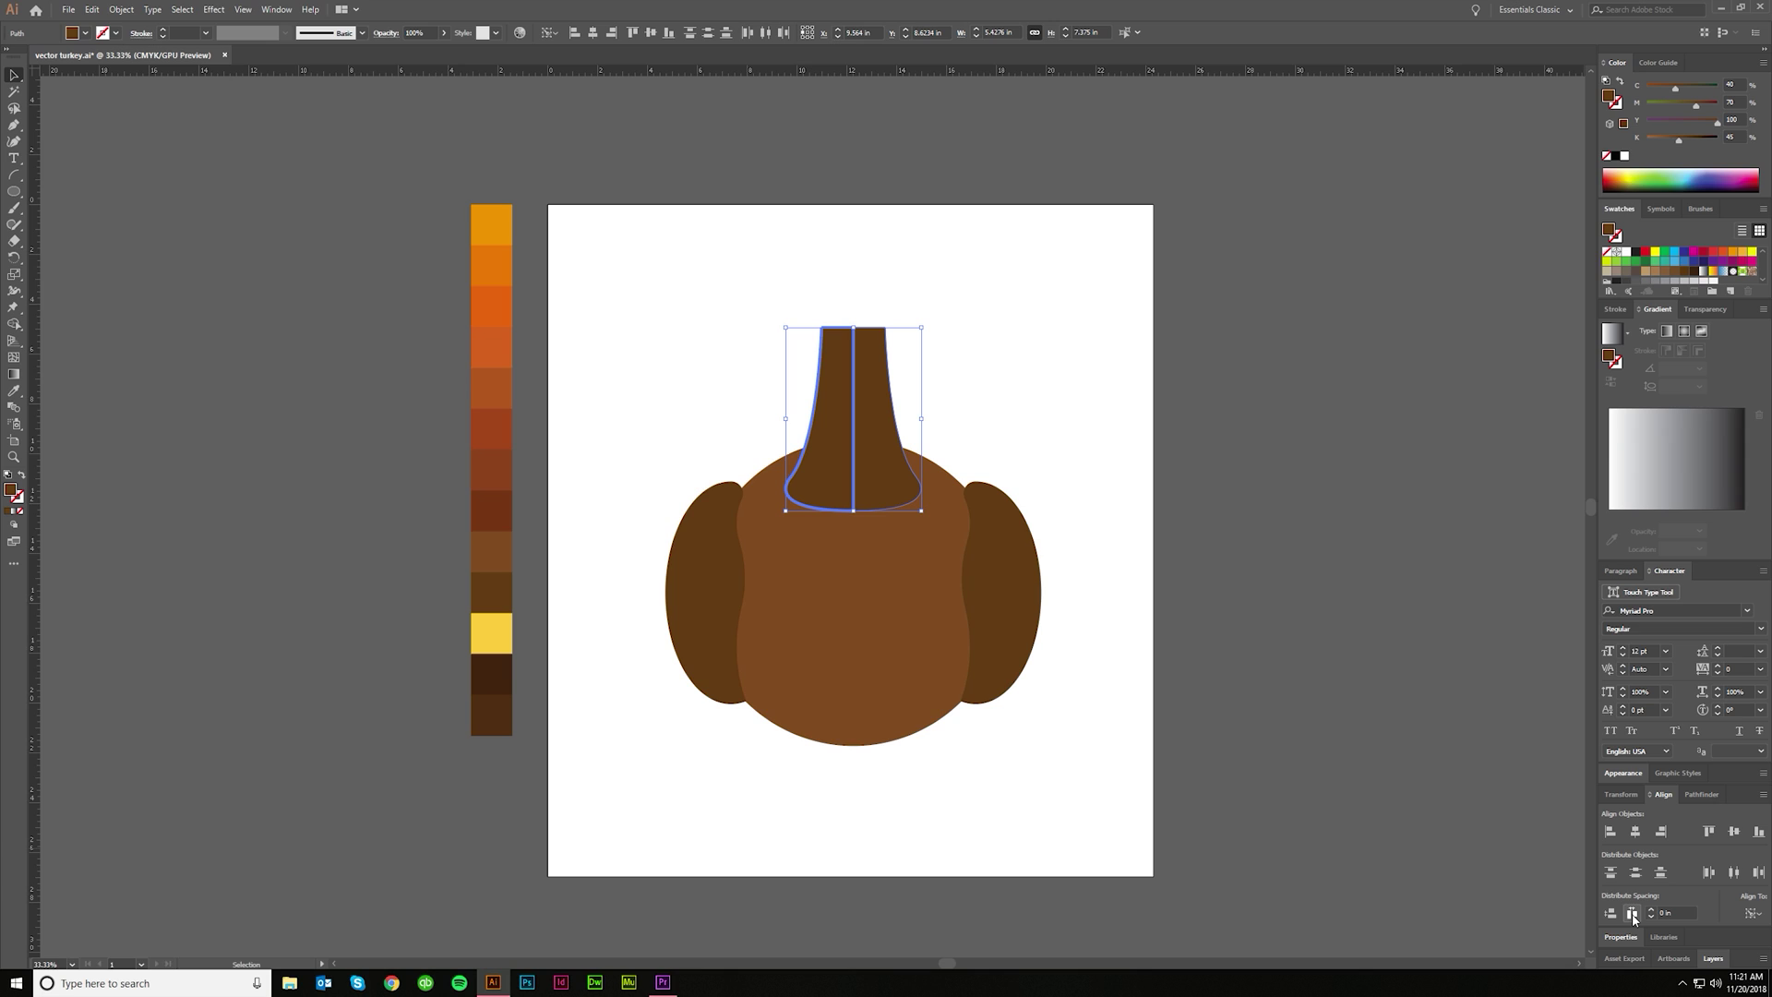
left_click(1752, 913)
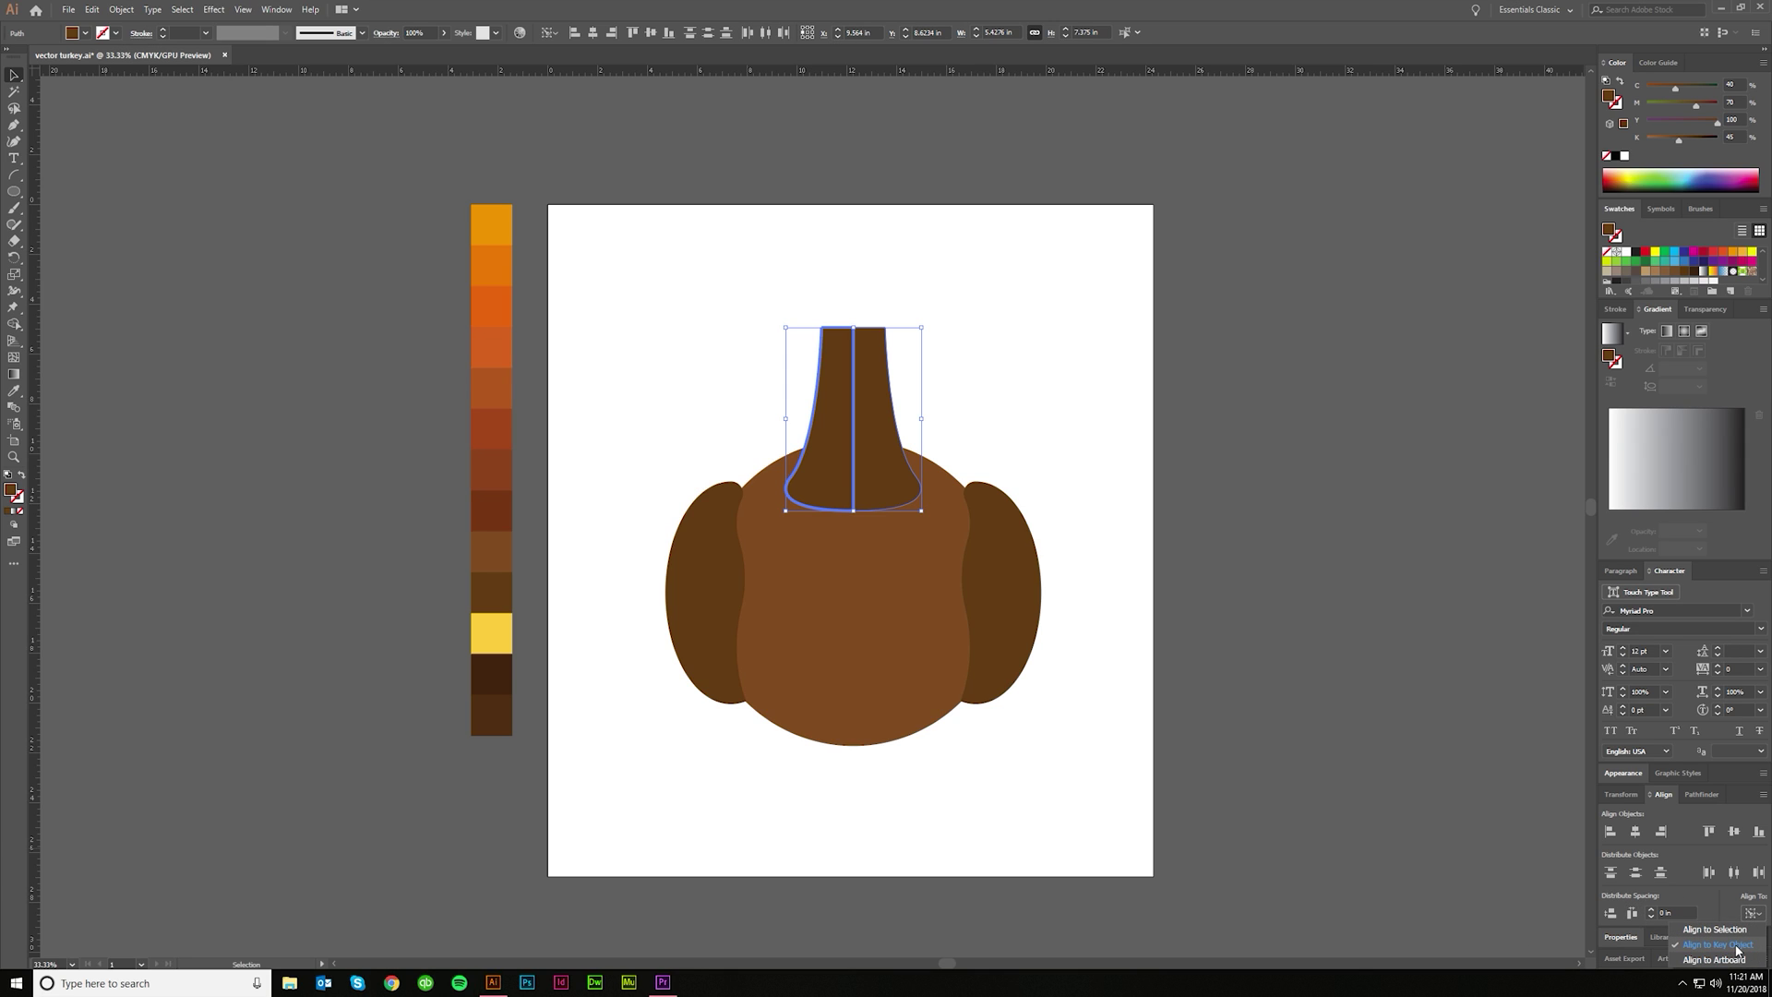
left_click(1179, 689)
left_click(693, 298)
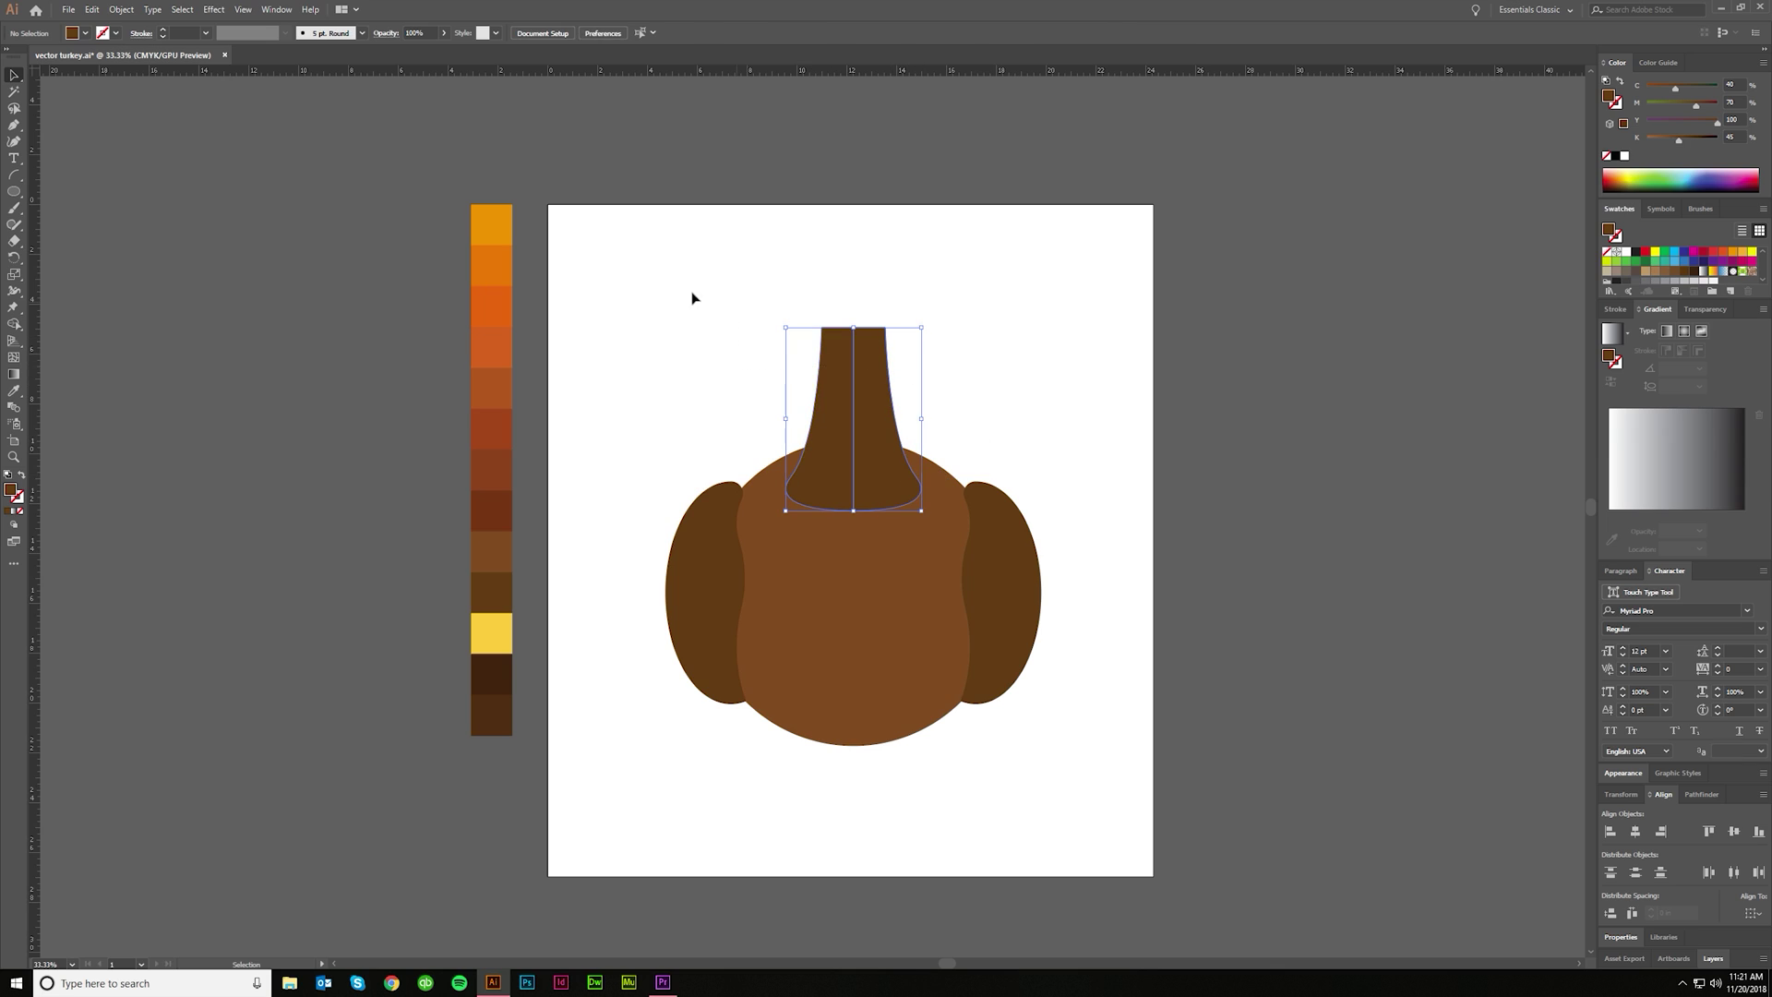
left_click(828, 400)
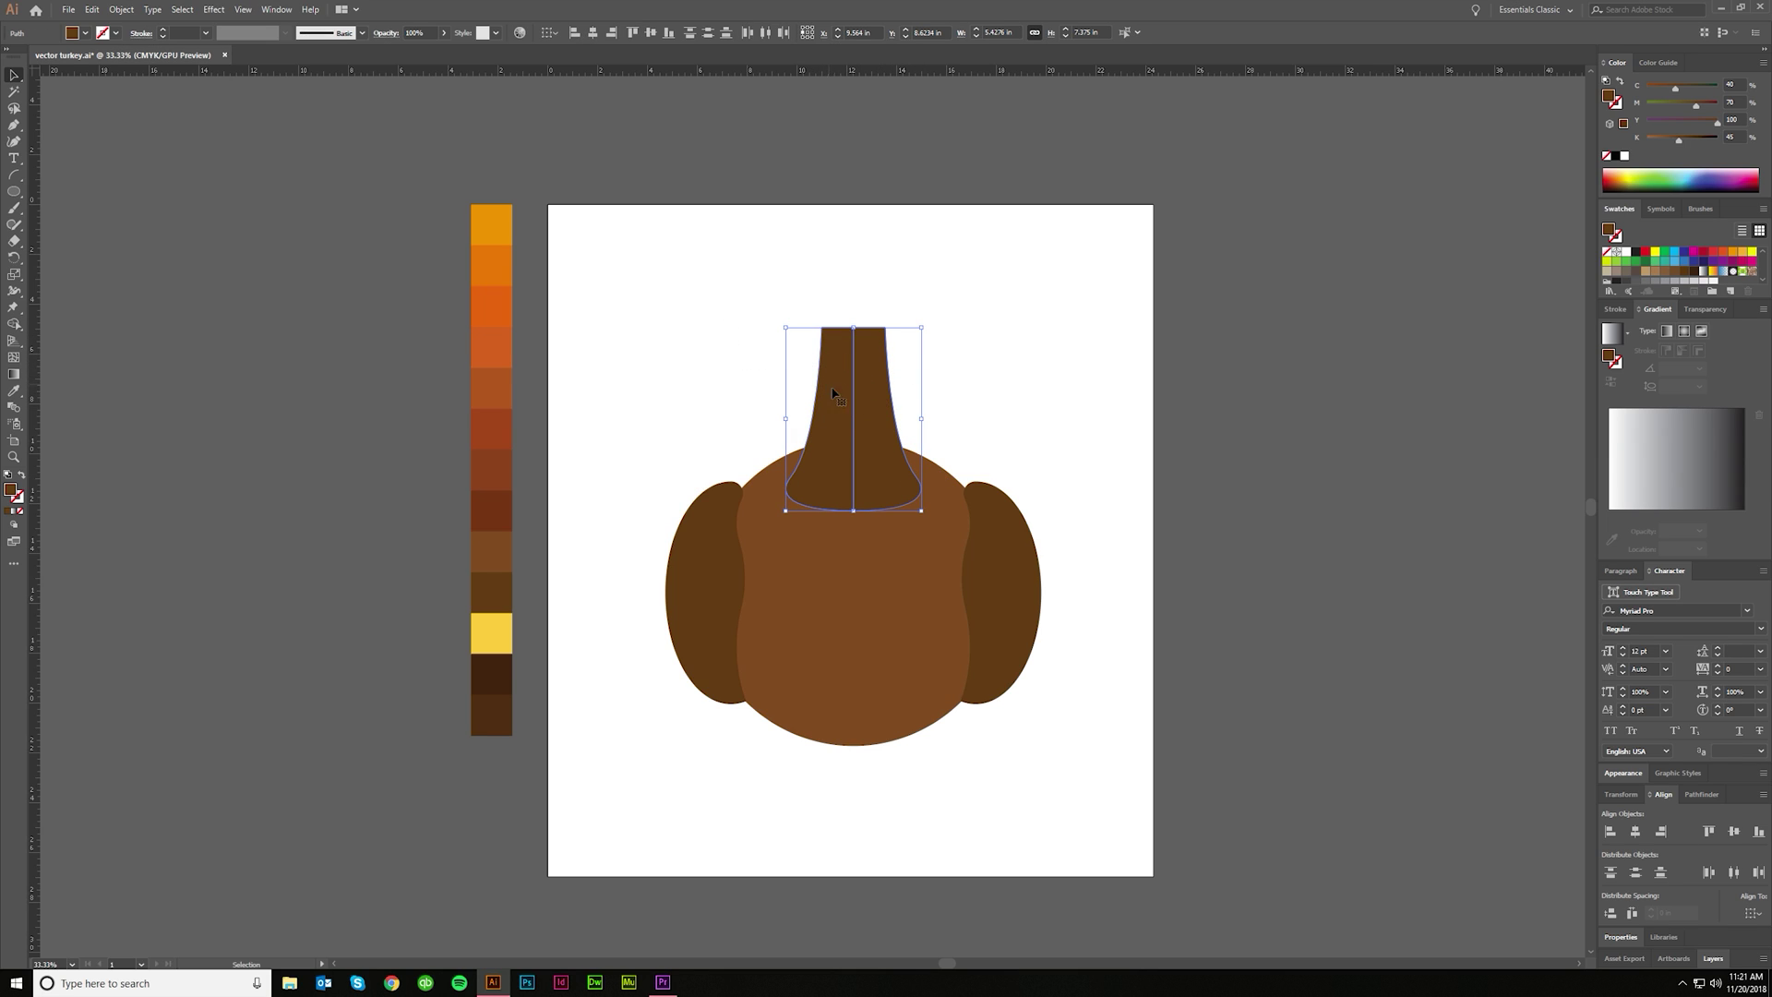
Step: Unite the two neck halves into a single shape
left_click(838, 399)
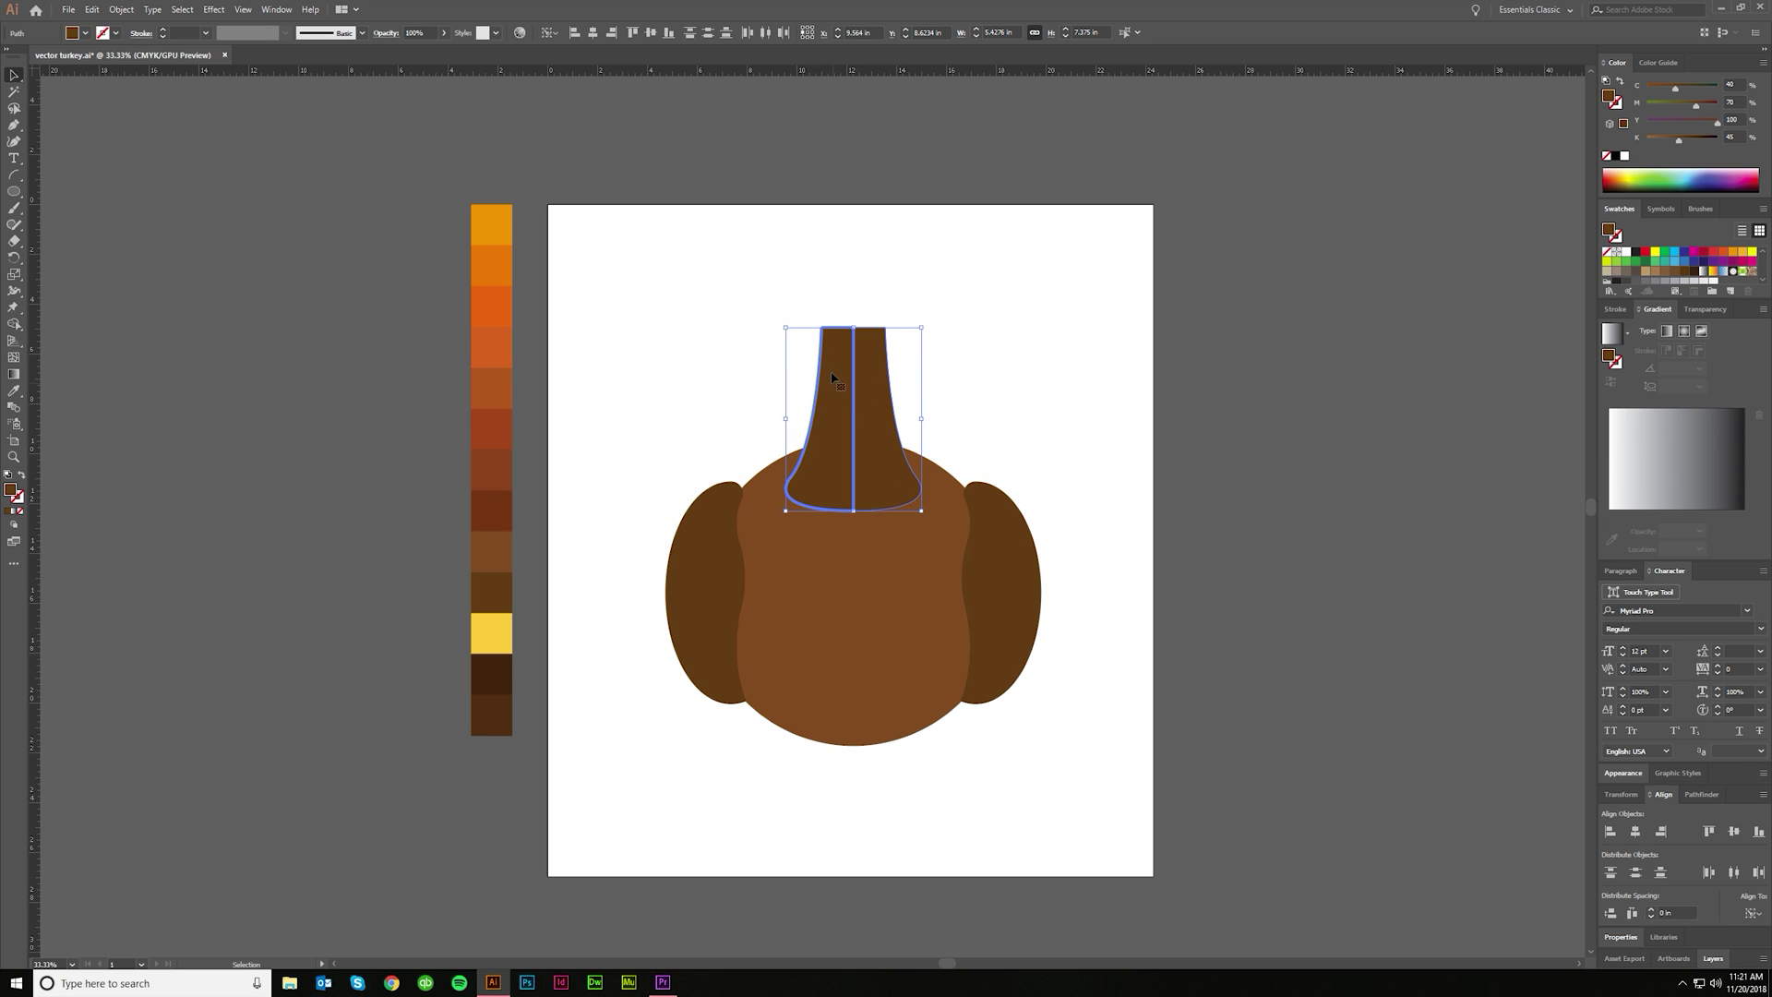
left_click(954, 353)
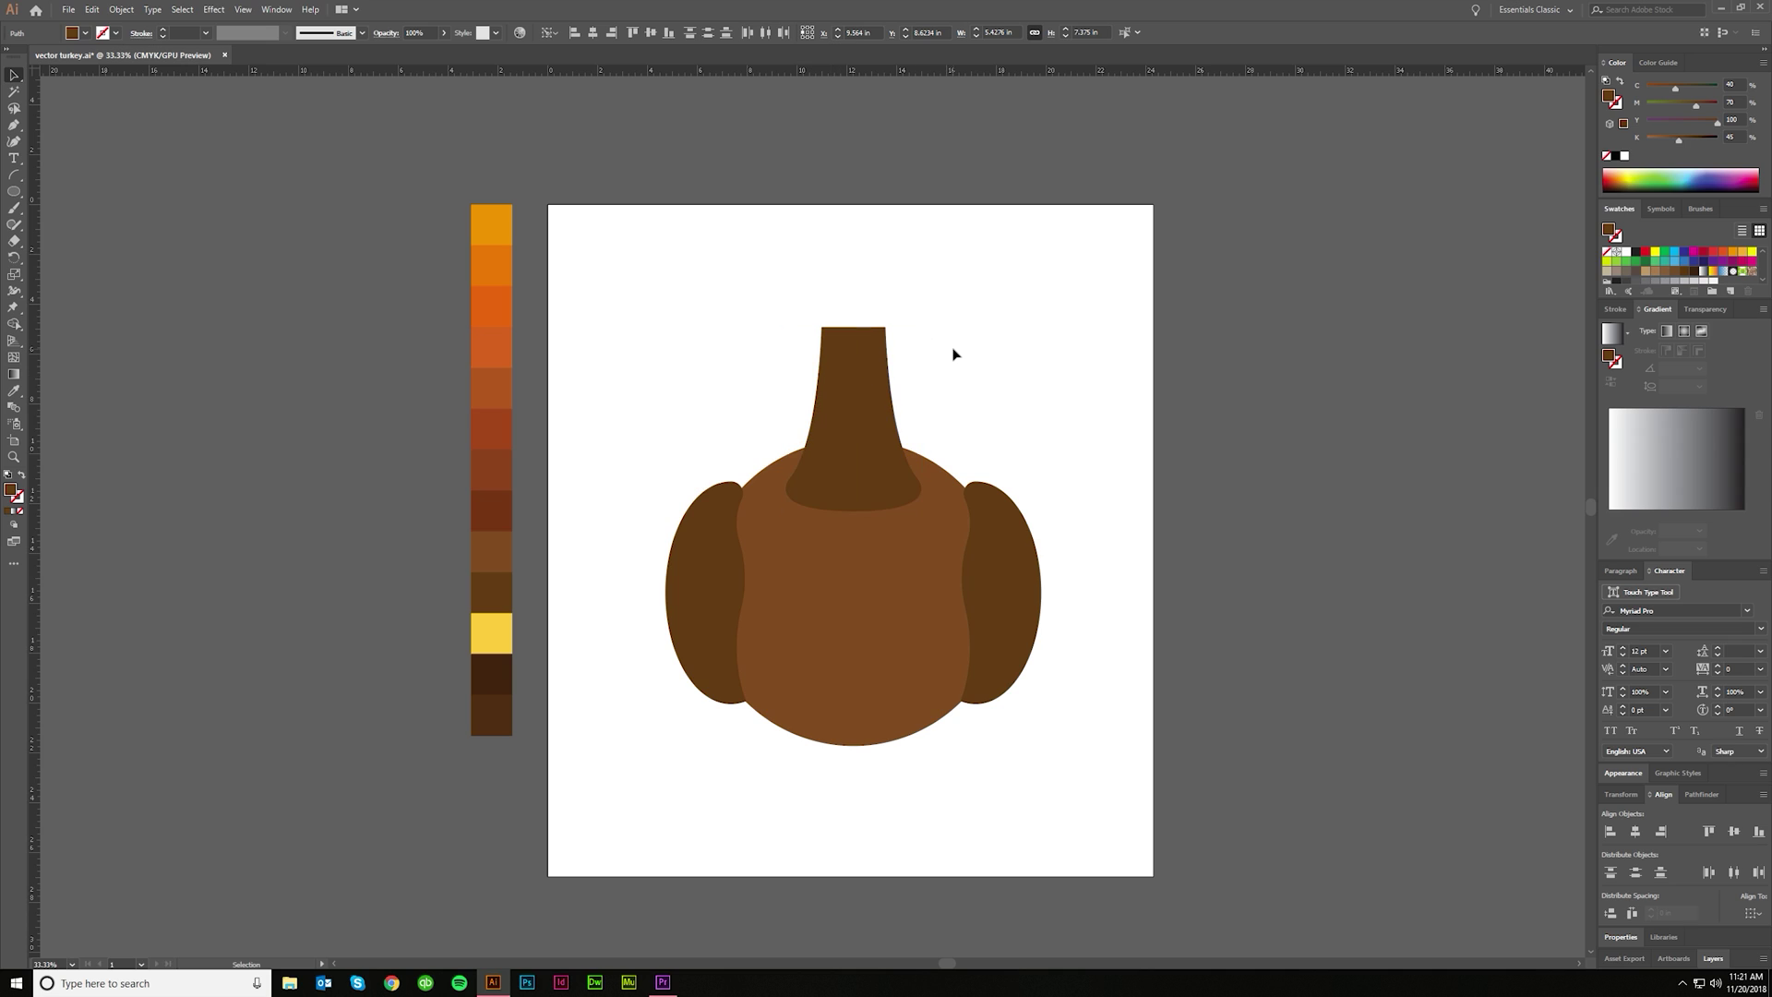
left_click(1702, 795)
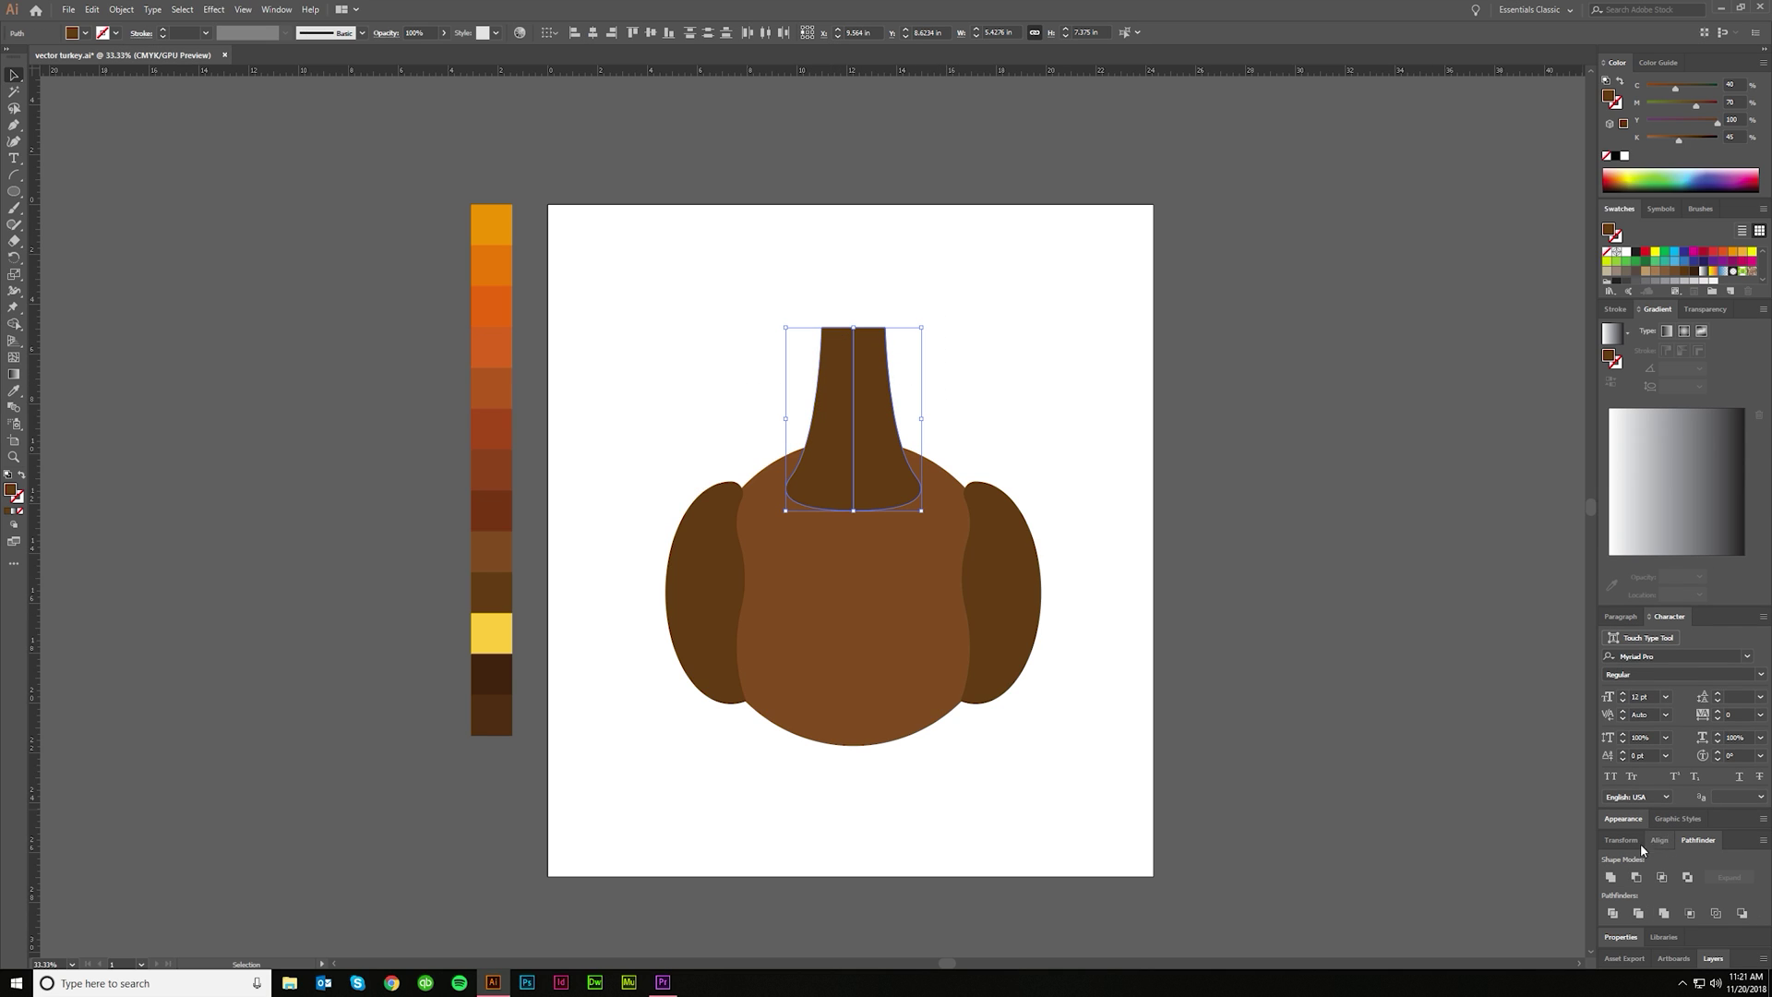
left_click(1611, 879)
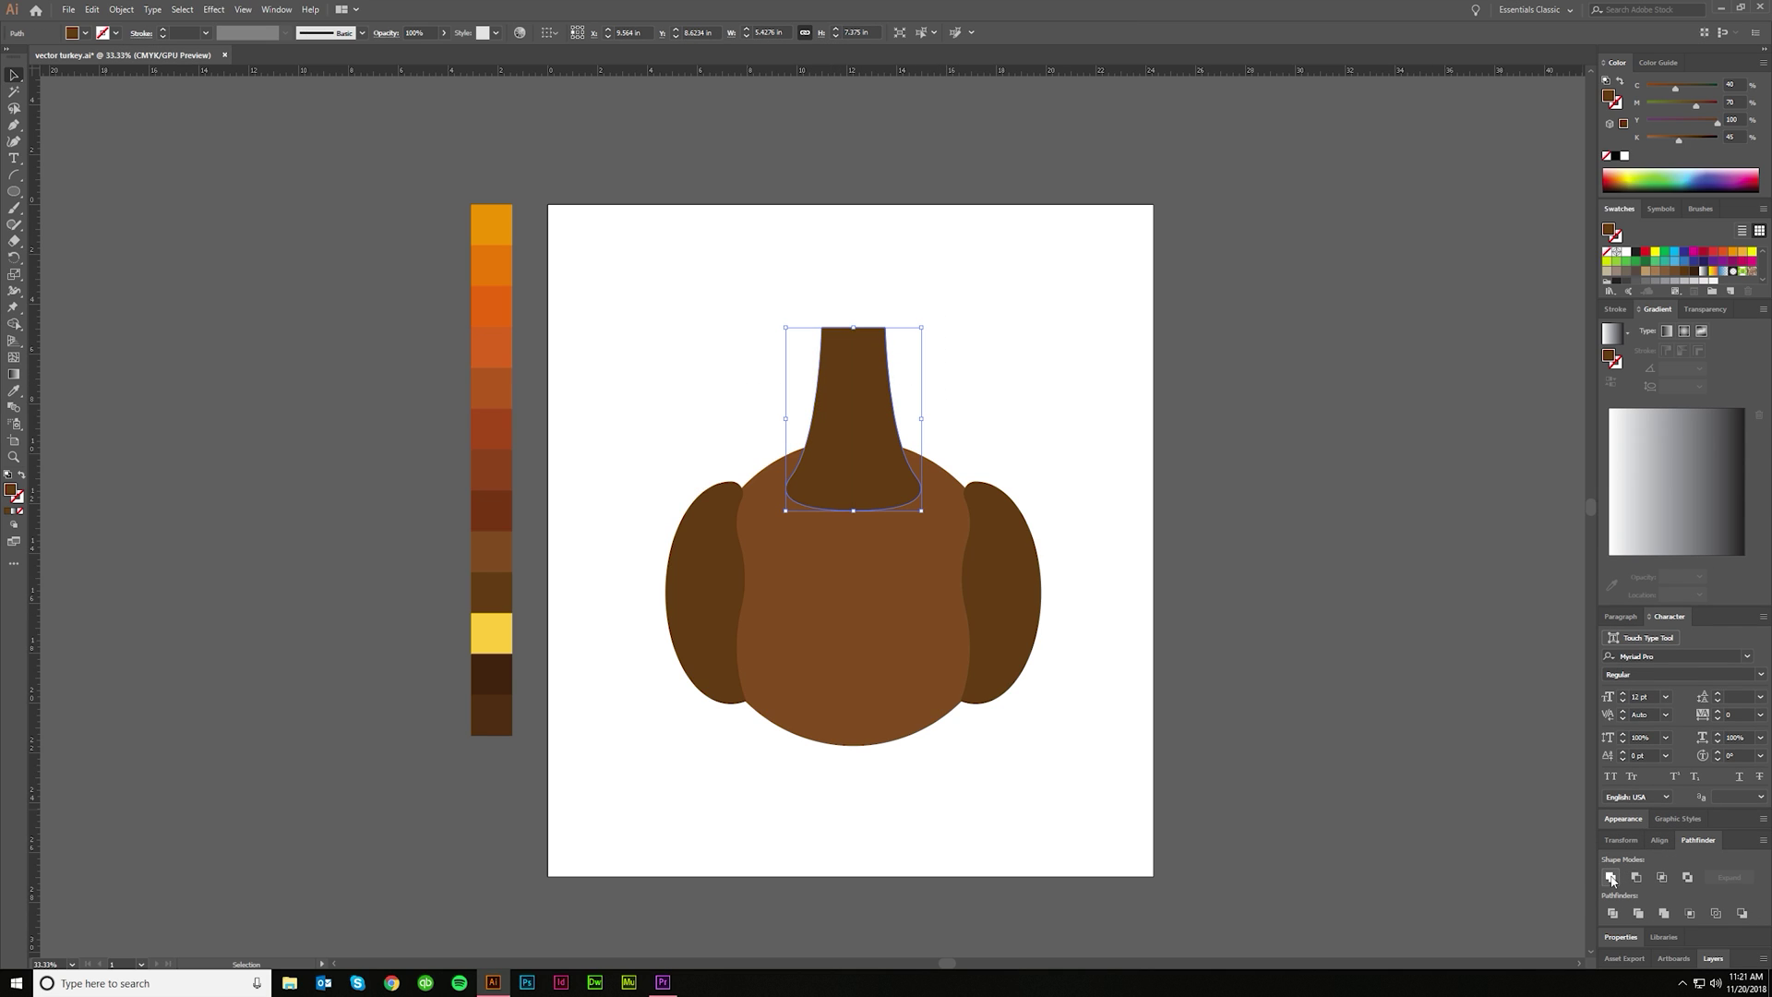
left_click(1086, 545)
Step: Draw a circle about 5.1 in across over the top of the neck as the turkey's head
left_click(13, 191)
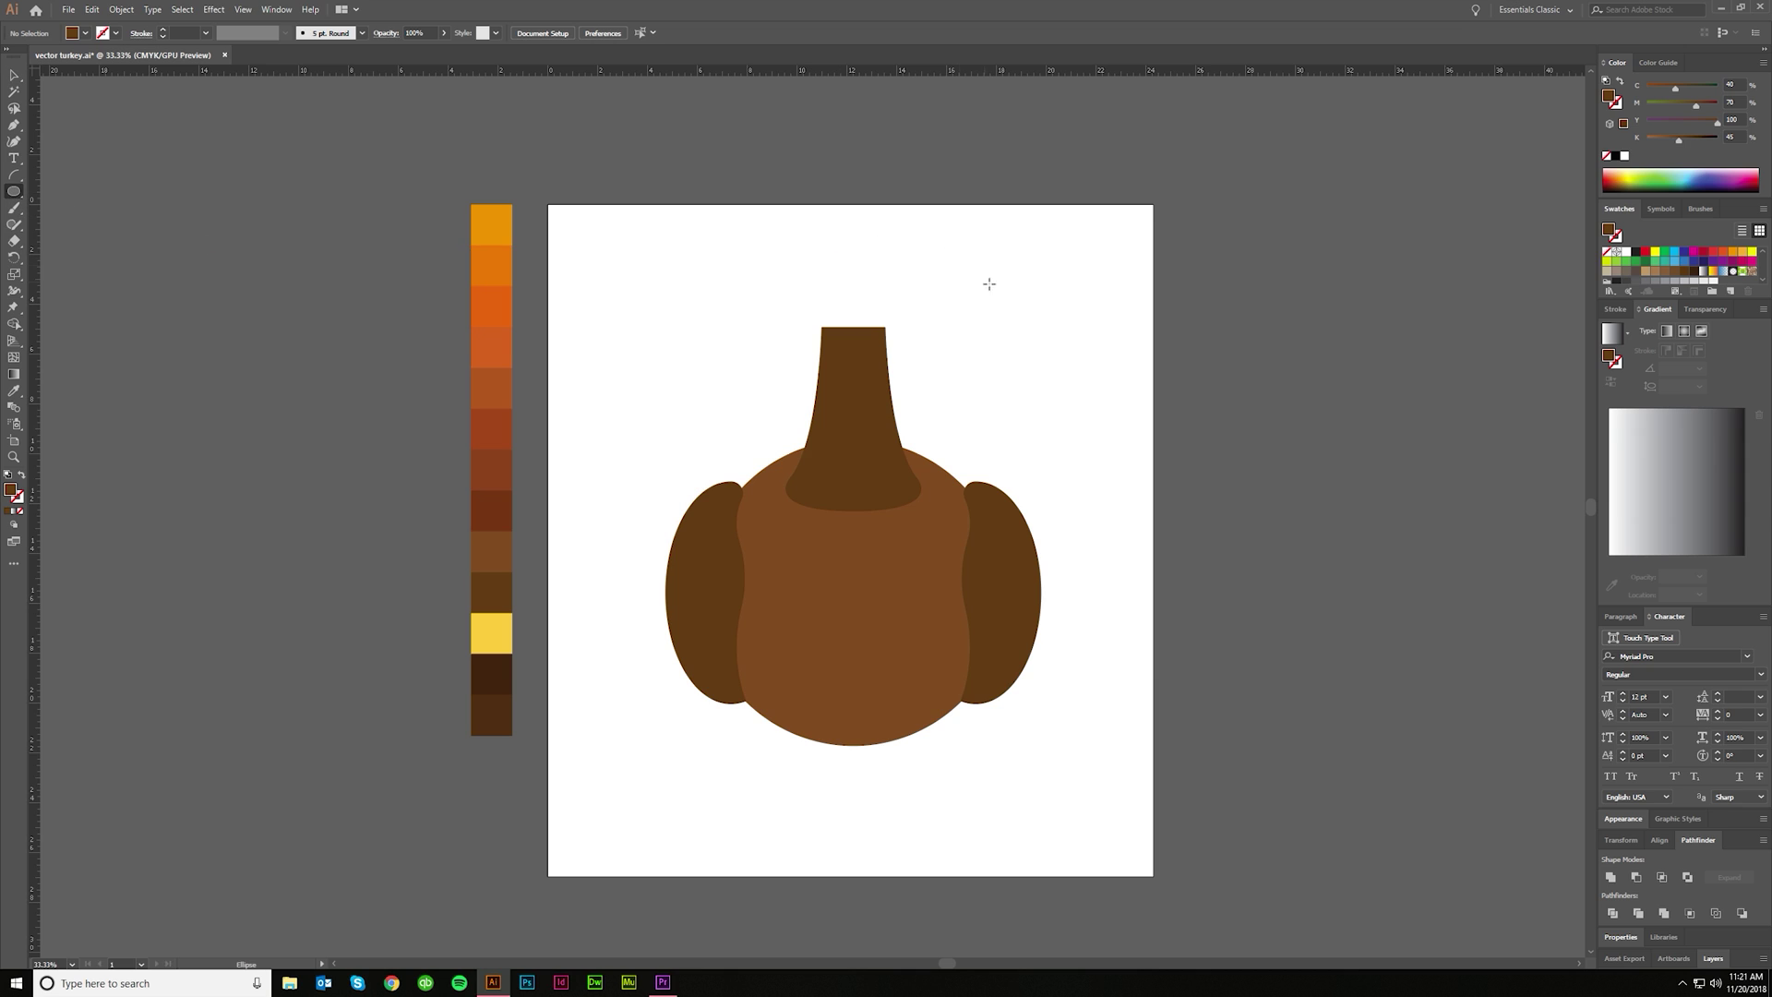
scroll(906, 313, "up", 1)
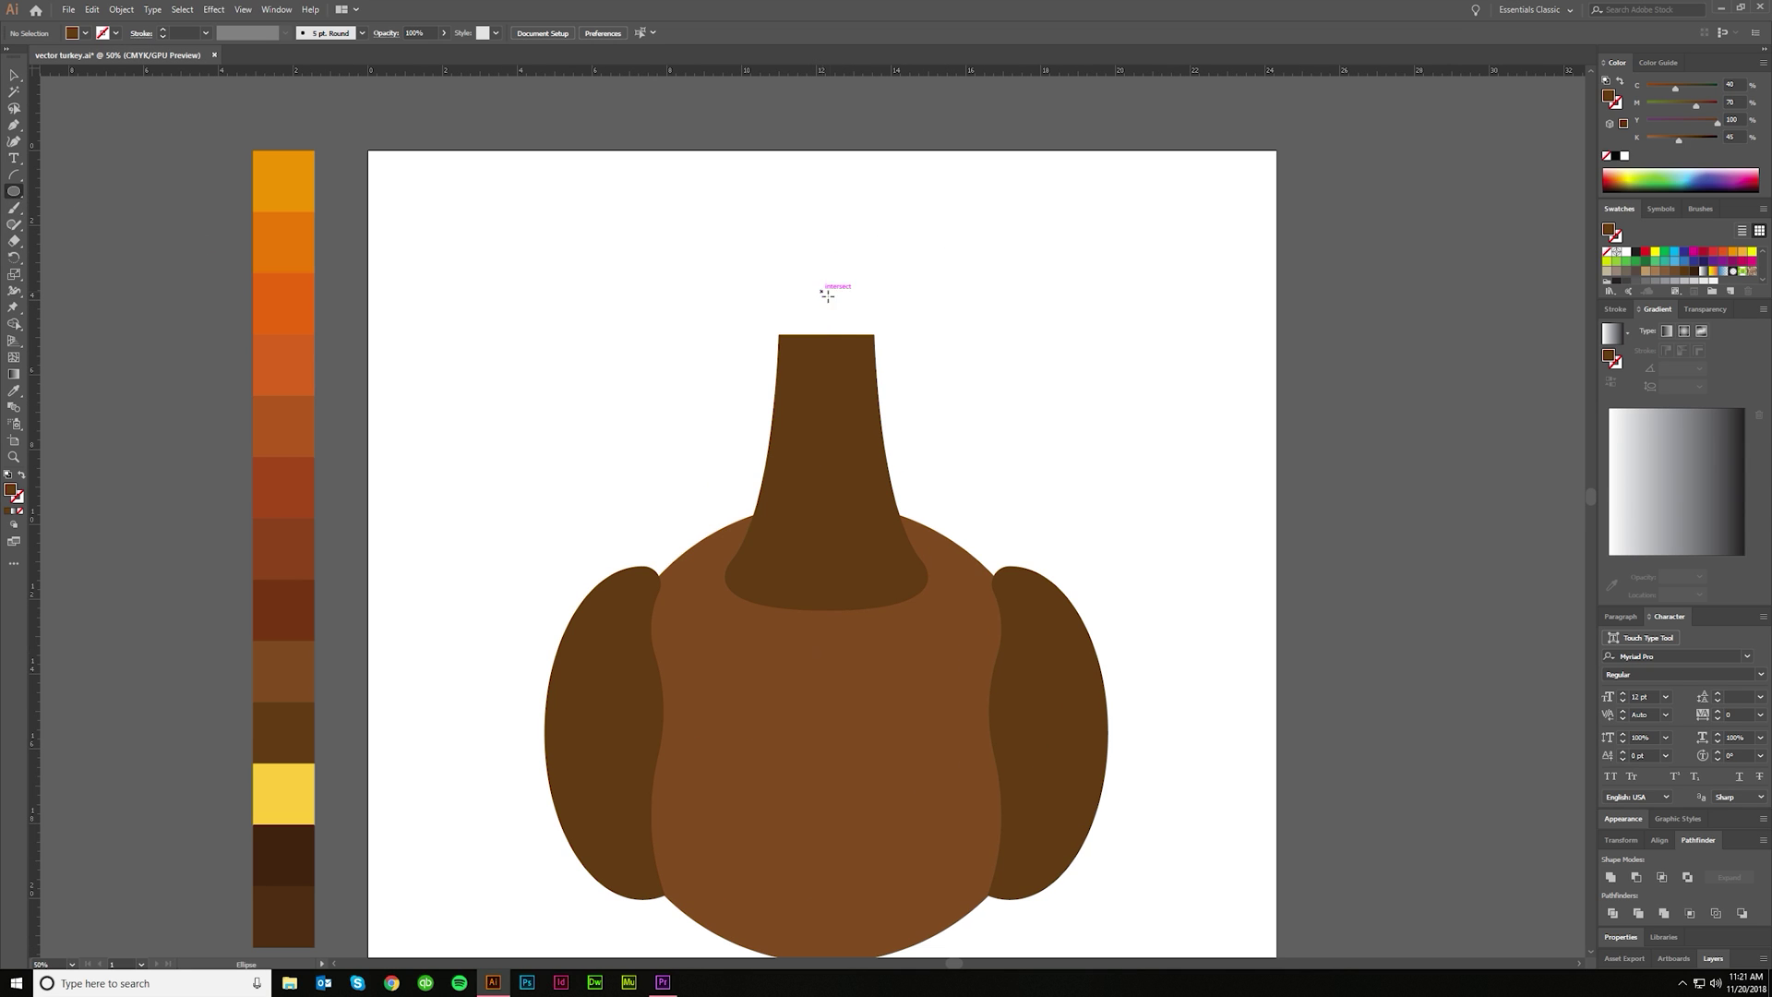
left_click_drag(822, 291, 910, 357)
key("v")
Step: Centre the head circle horizontally on the neck, with the neck as key object
left_click(850, 457, "shift")
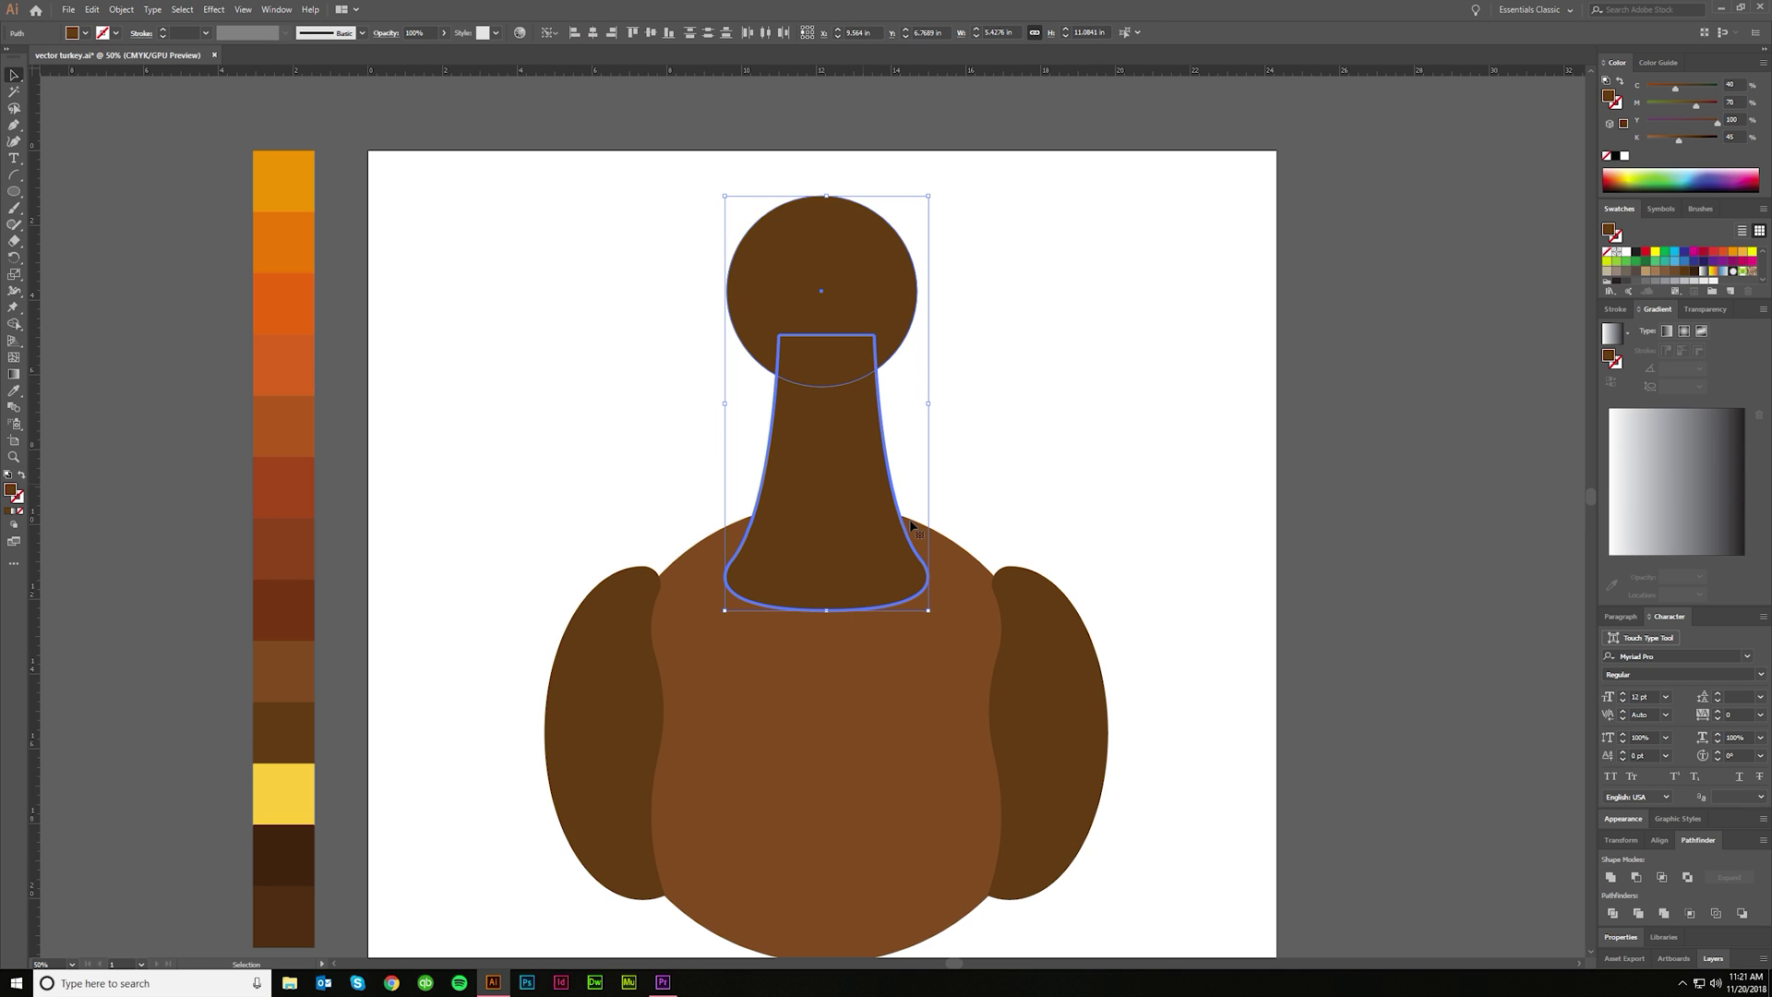
left_click(1660, 840)
left_click(1636, 831)
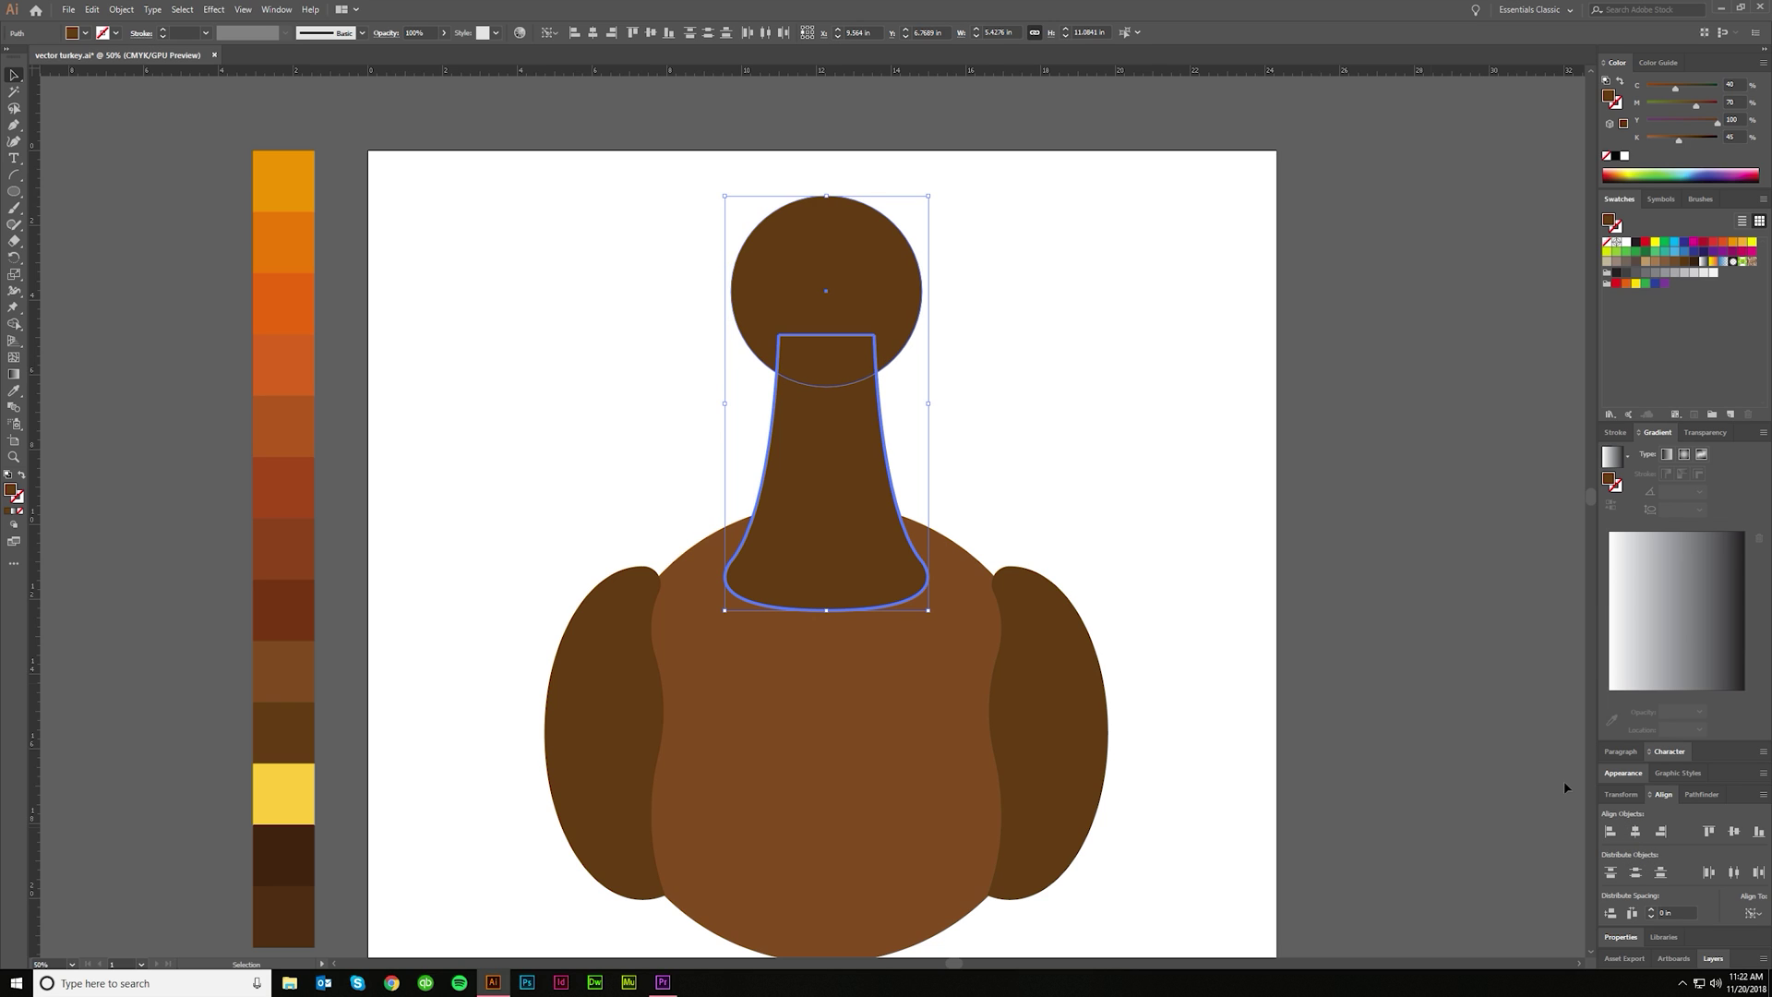
left_click(981, 416)
scroll(981, 416, "down", 2)
scroll(949, 423, "up", 1)
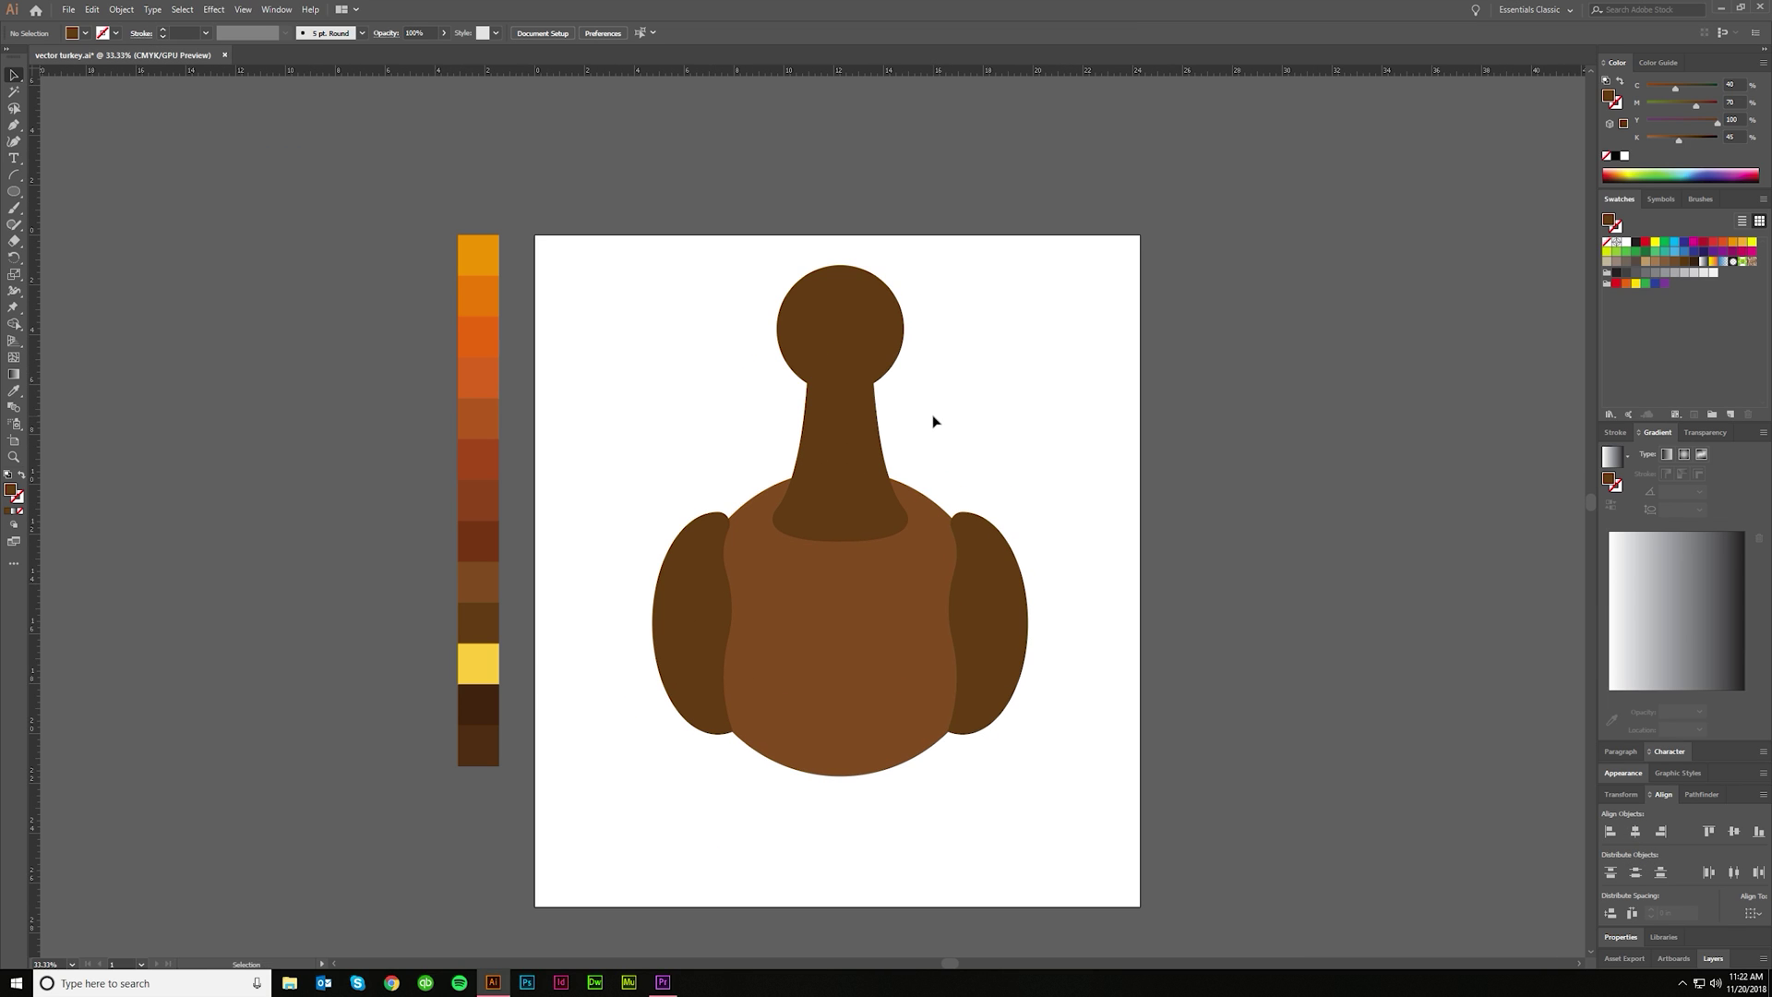
Step: Draw a circle about 2.25 in across on the upper left of the head and fill it white for the eye
left_click(13, 192)
left_click(76, 225)
left_click_drag(790, 287, 844, 340)
left_click(1624, 156)
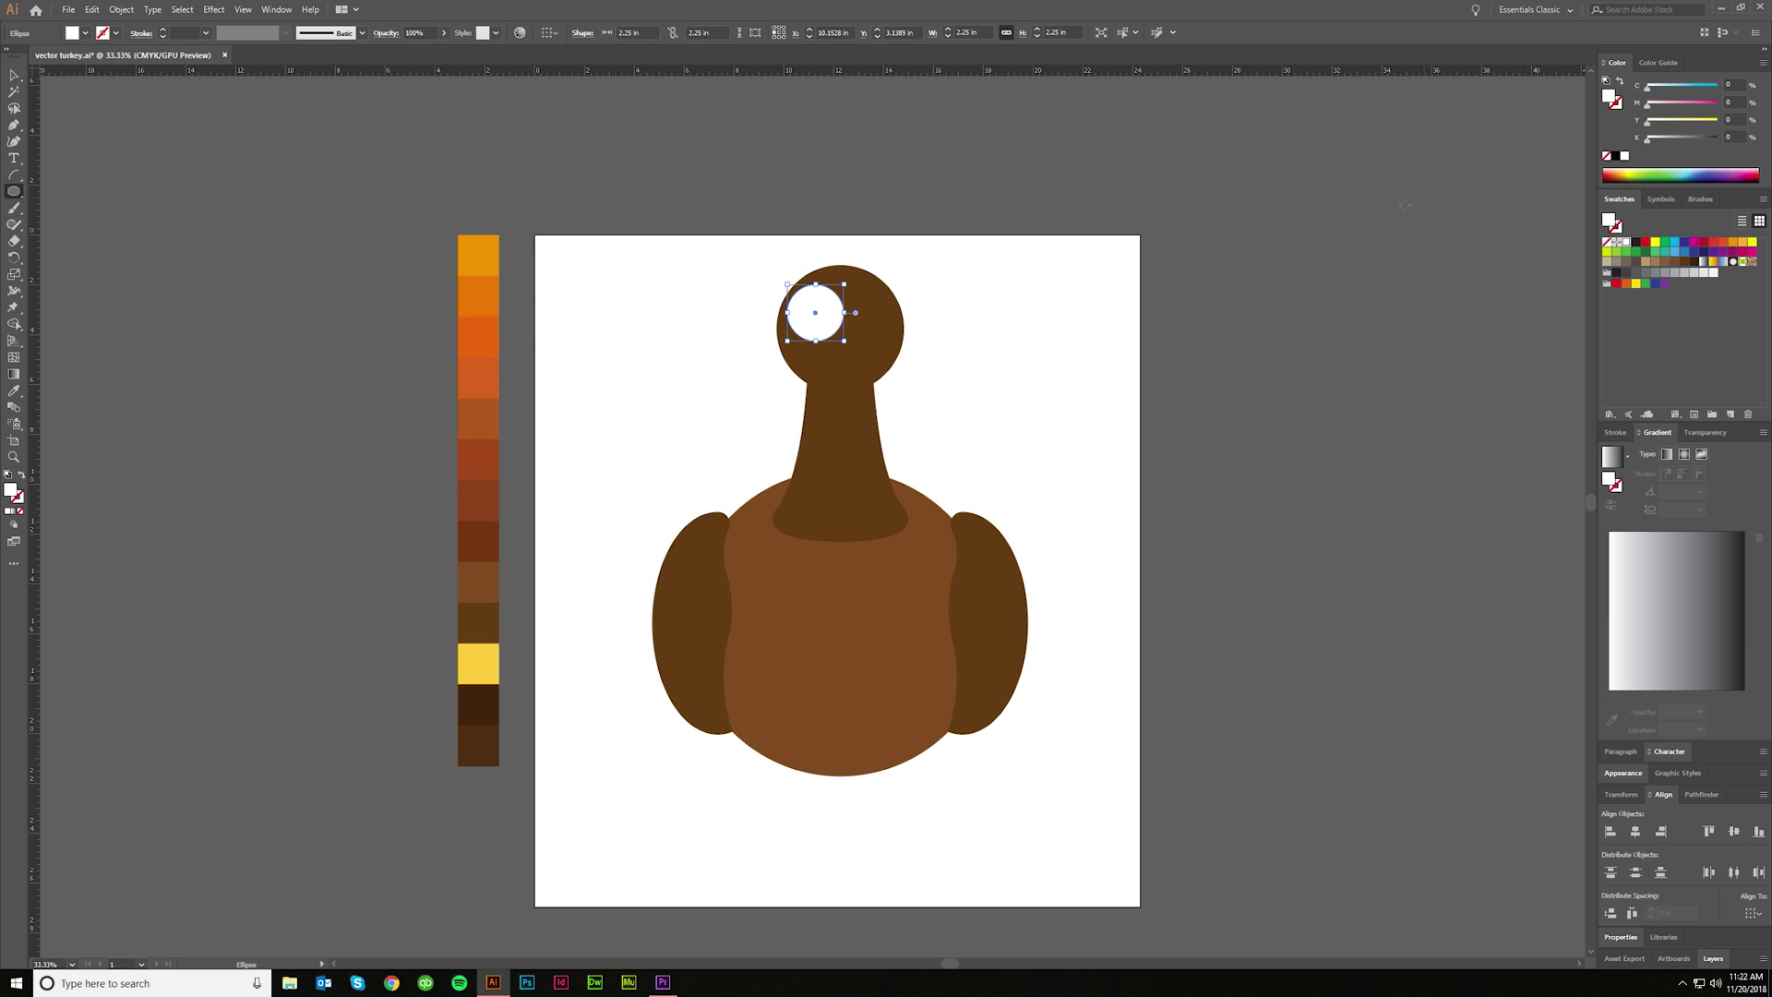
key("v")
left_click(894, 377)
scroll(862, 314, "up", 2)
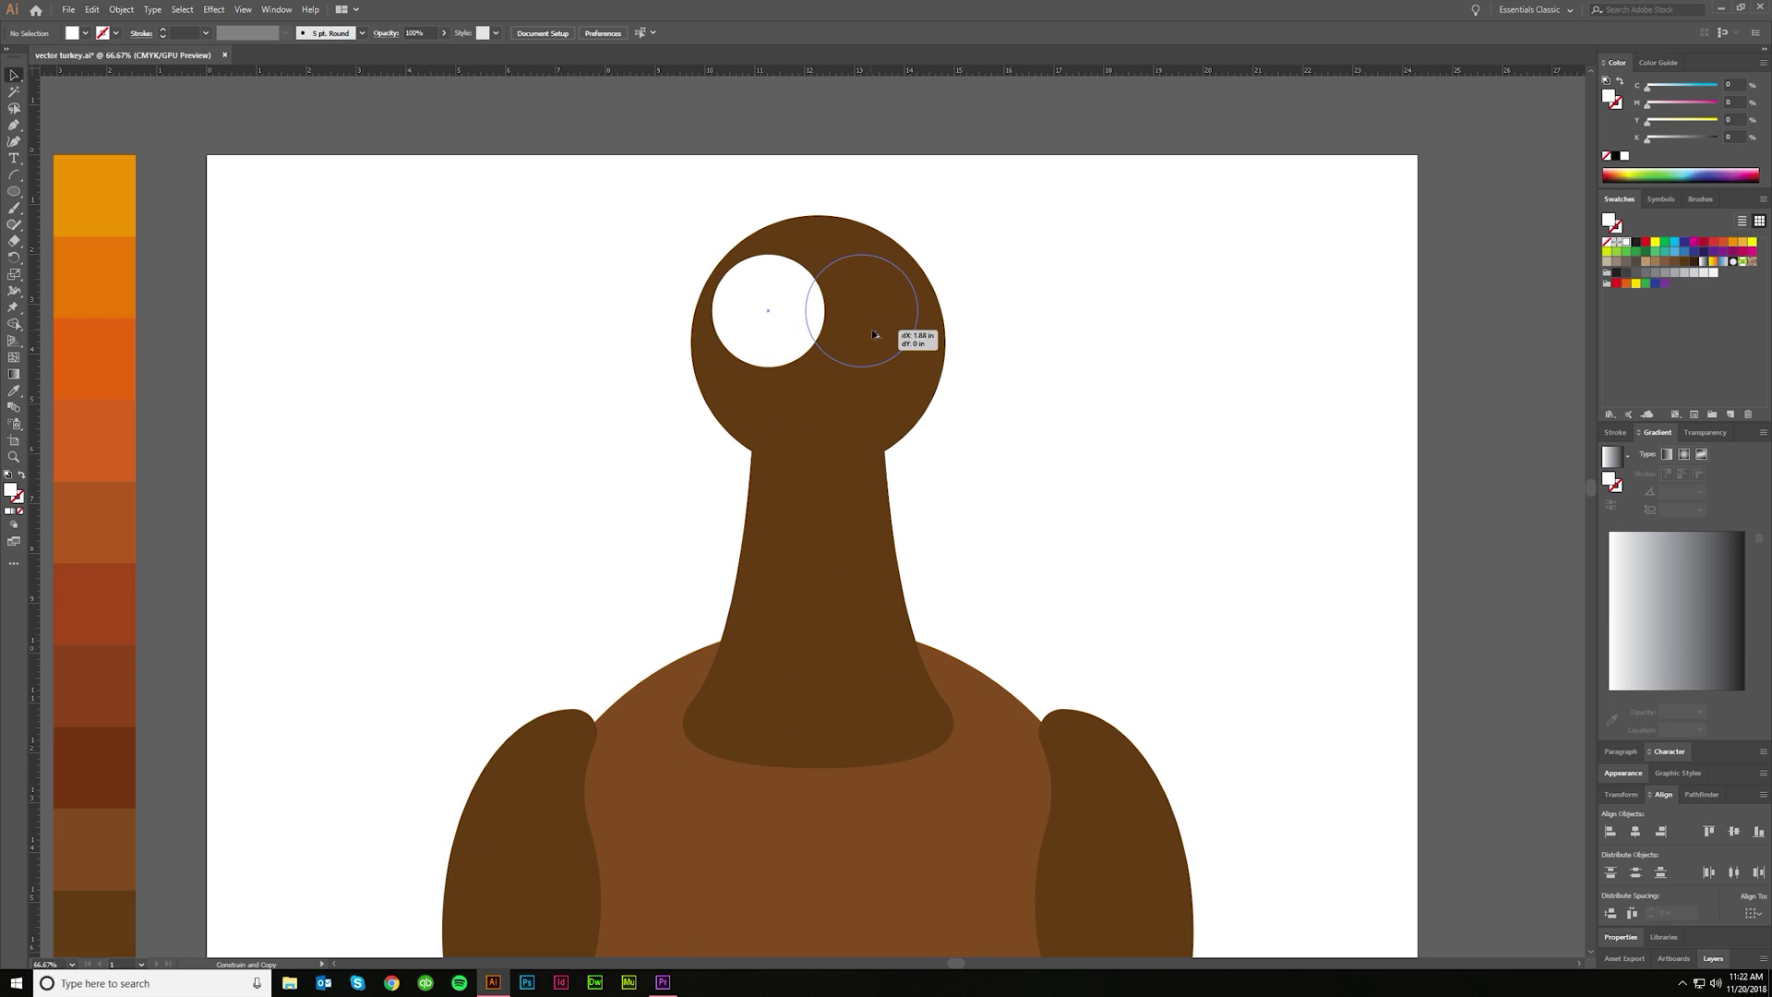
left_click_drag(872, 335, 783, 336)
left_click(1127, 335)
Step: Copy the white eye in place, shrink the copy about its centre to about 0.8 in and fill it black as the pupil
left_click(821, 302)
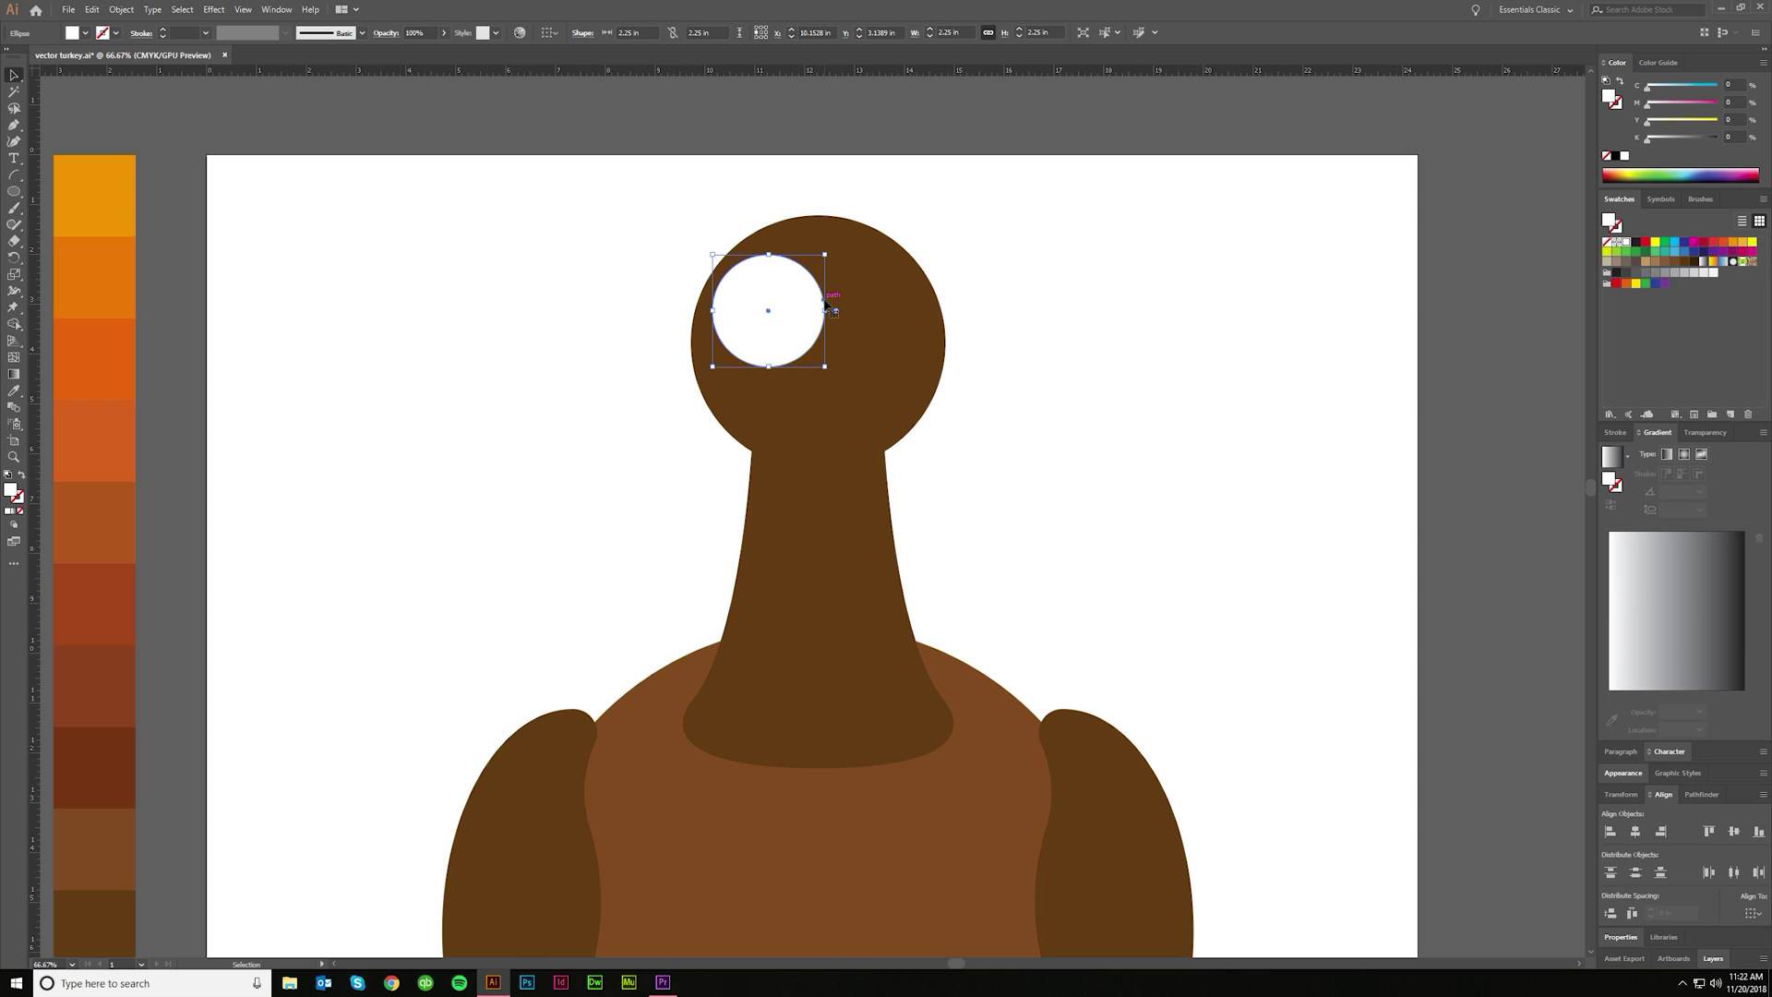
left_click_drag(824, 310, 790, 325)
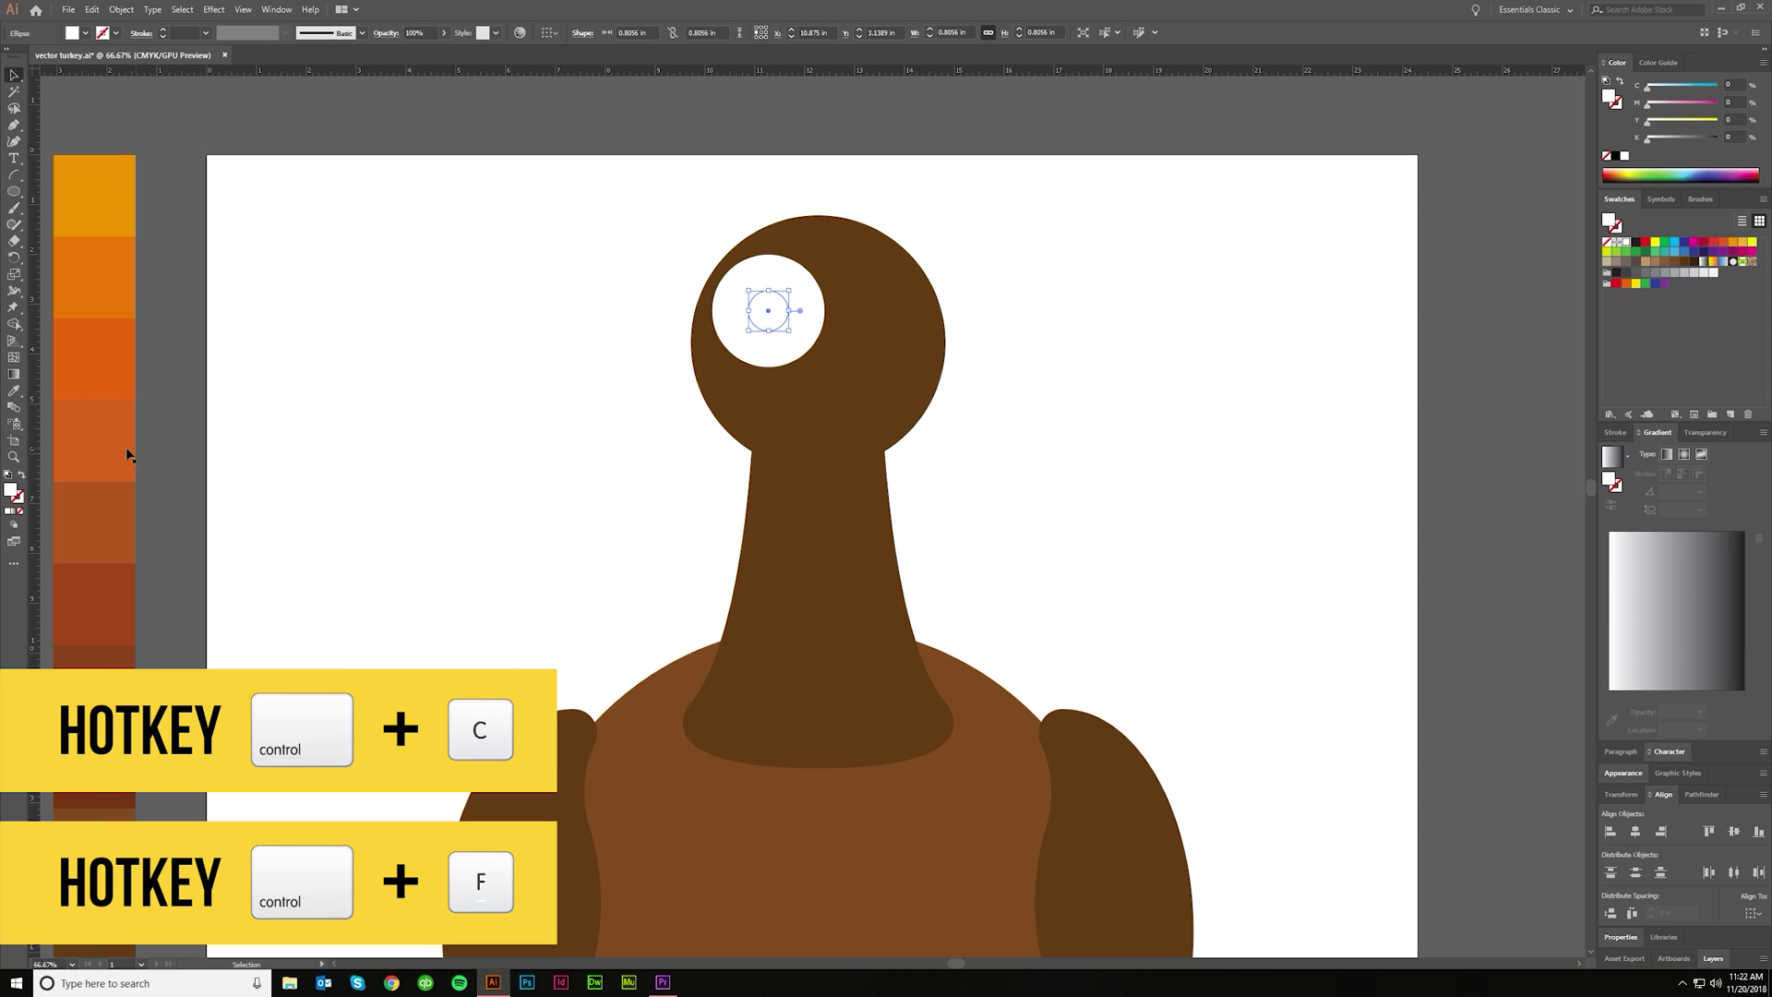
left_click(1616, 155)
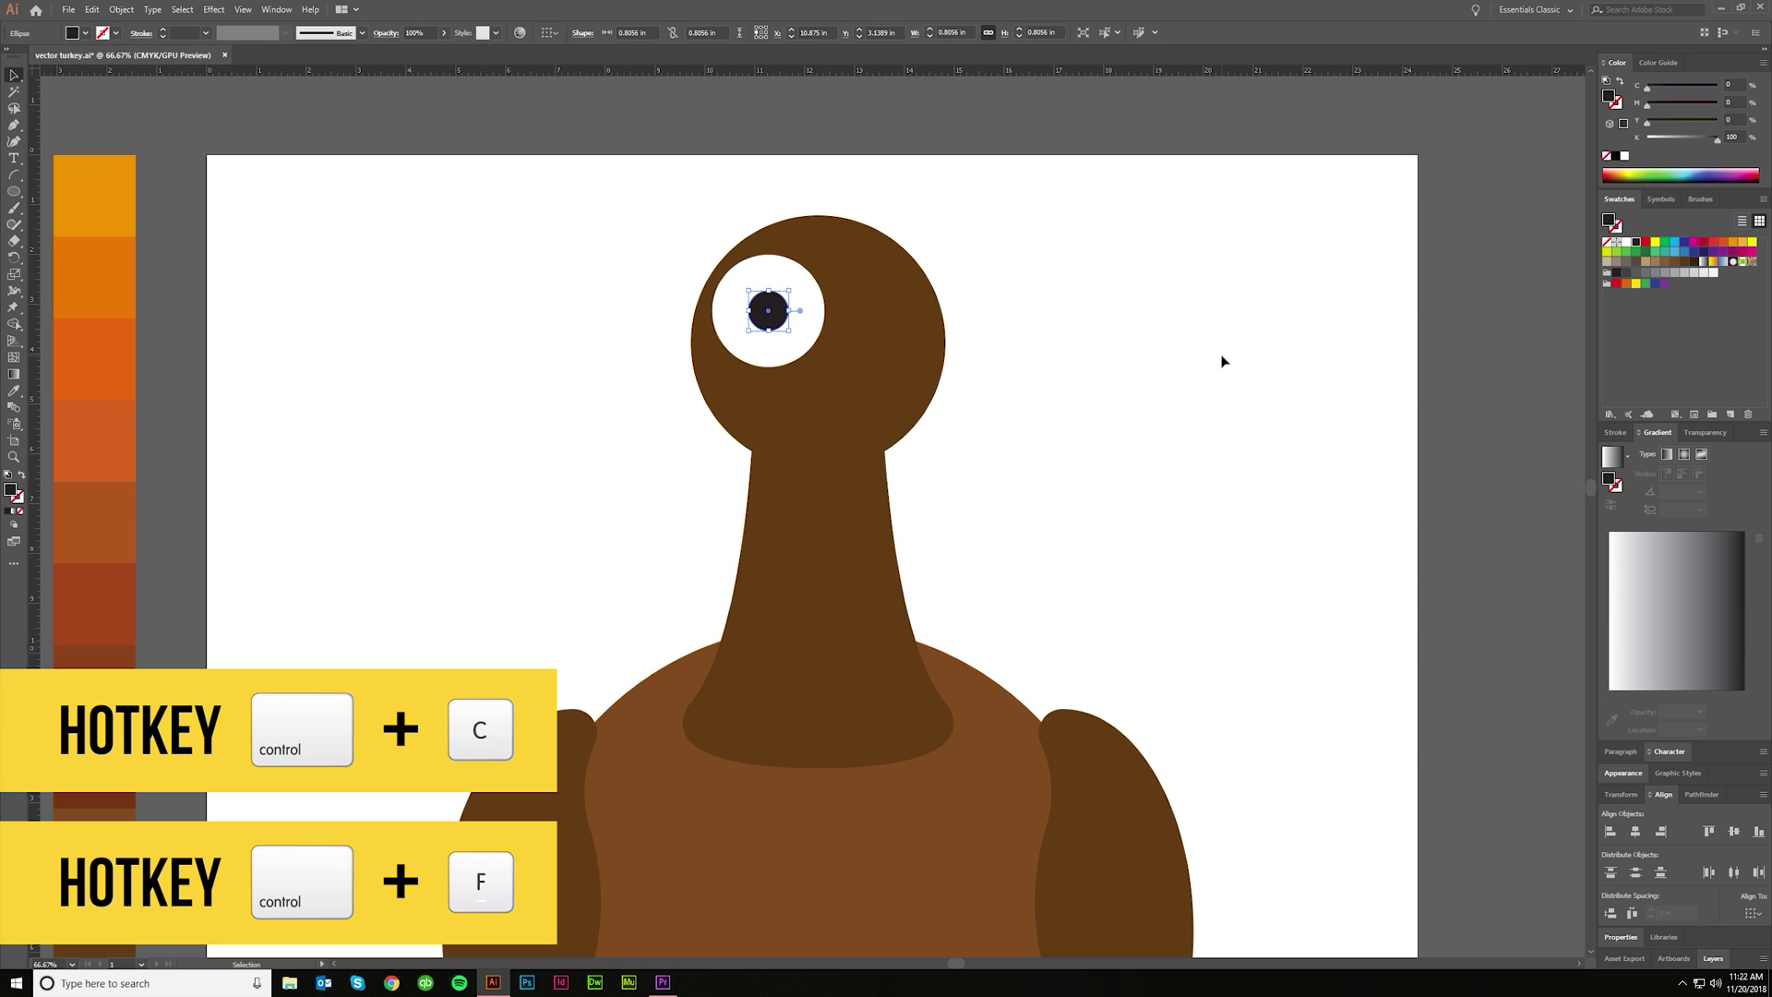
left_click(1222, 360)
Step: Duplicate the white eye and its pupil horizontally to the right, slightly overlapping the first eye
left_click(796, 344)
left_click(766, 316, "shift")
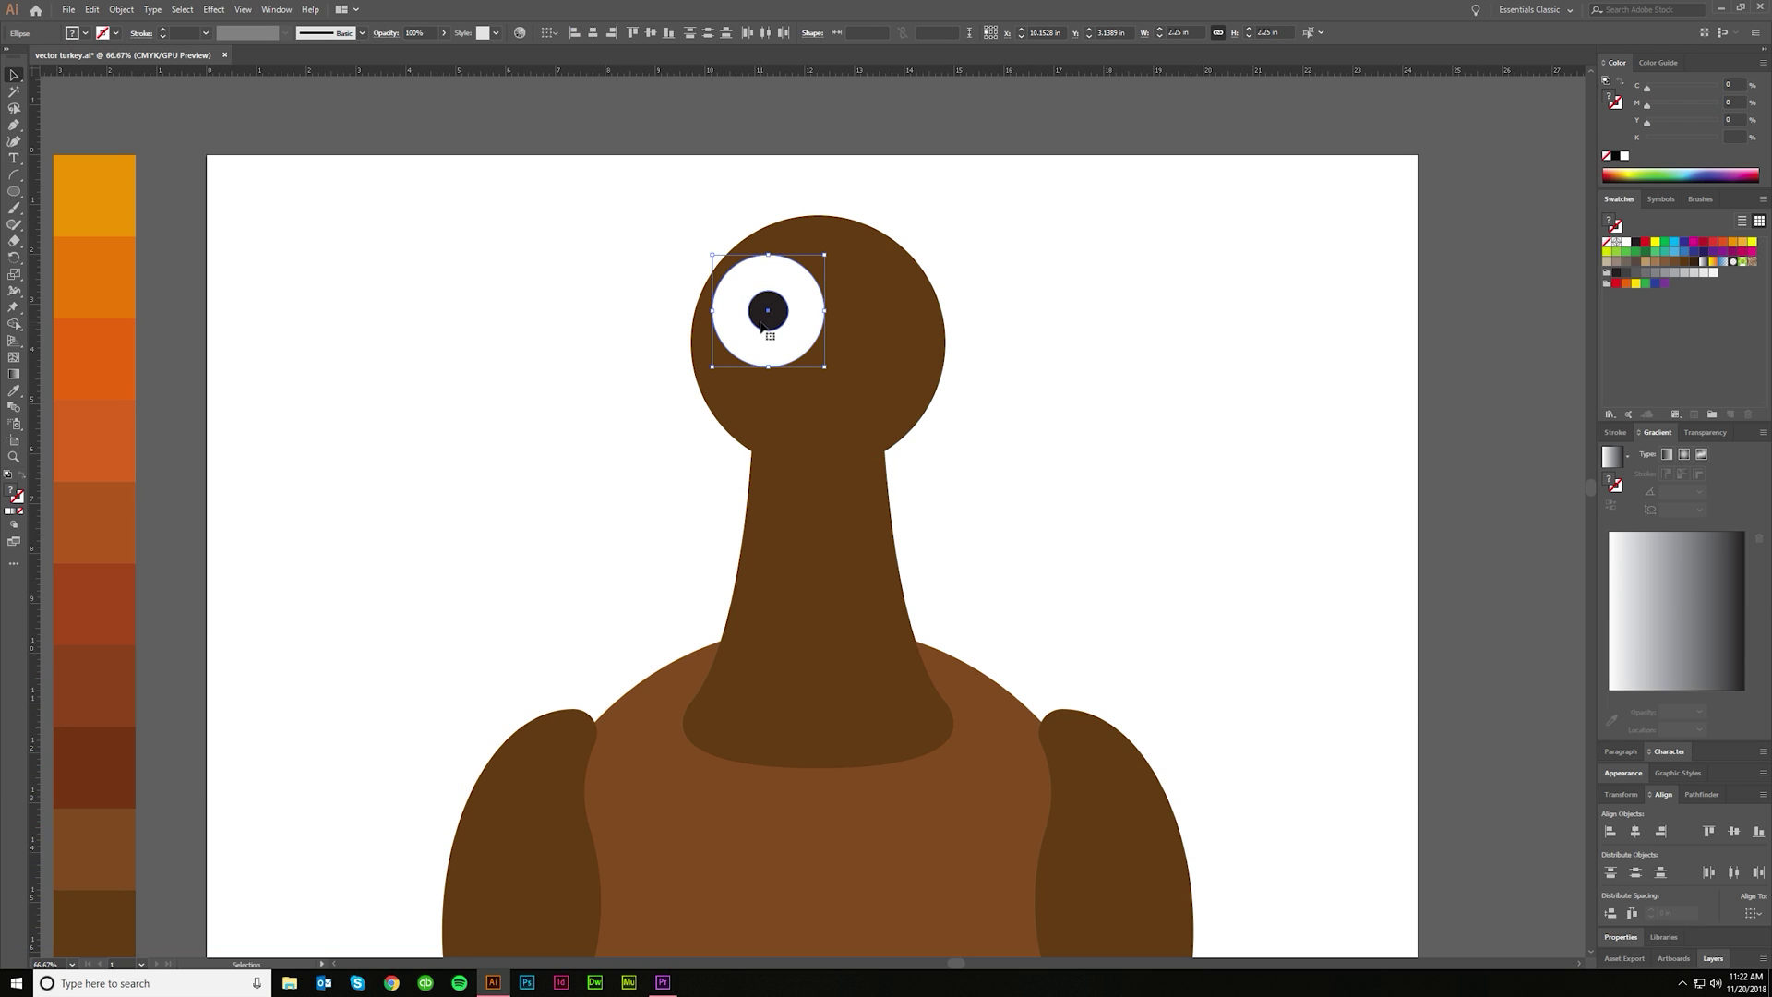
left_click_drag(760, 327, 868, 332)
left_click(1050, 391)
Step: Select both eyes without the head and nudge them down and slightly right on the face
left_click_drag(1049, 385, 680, 261)
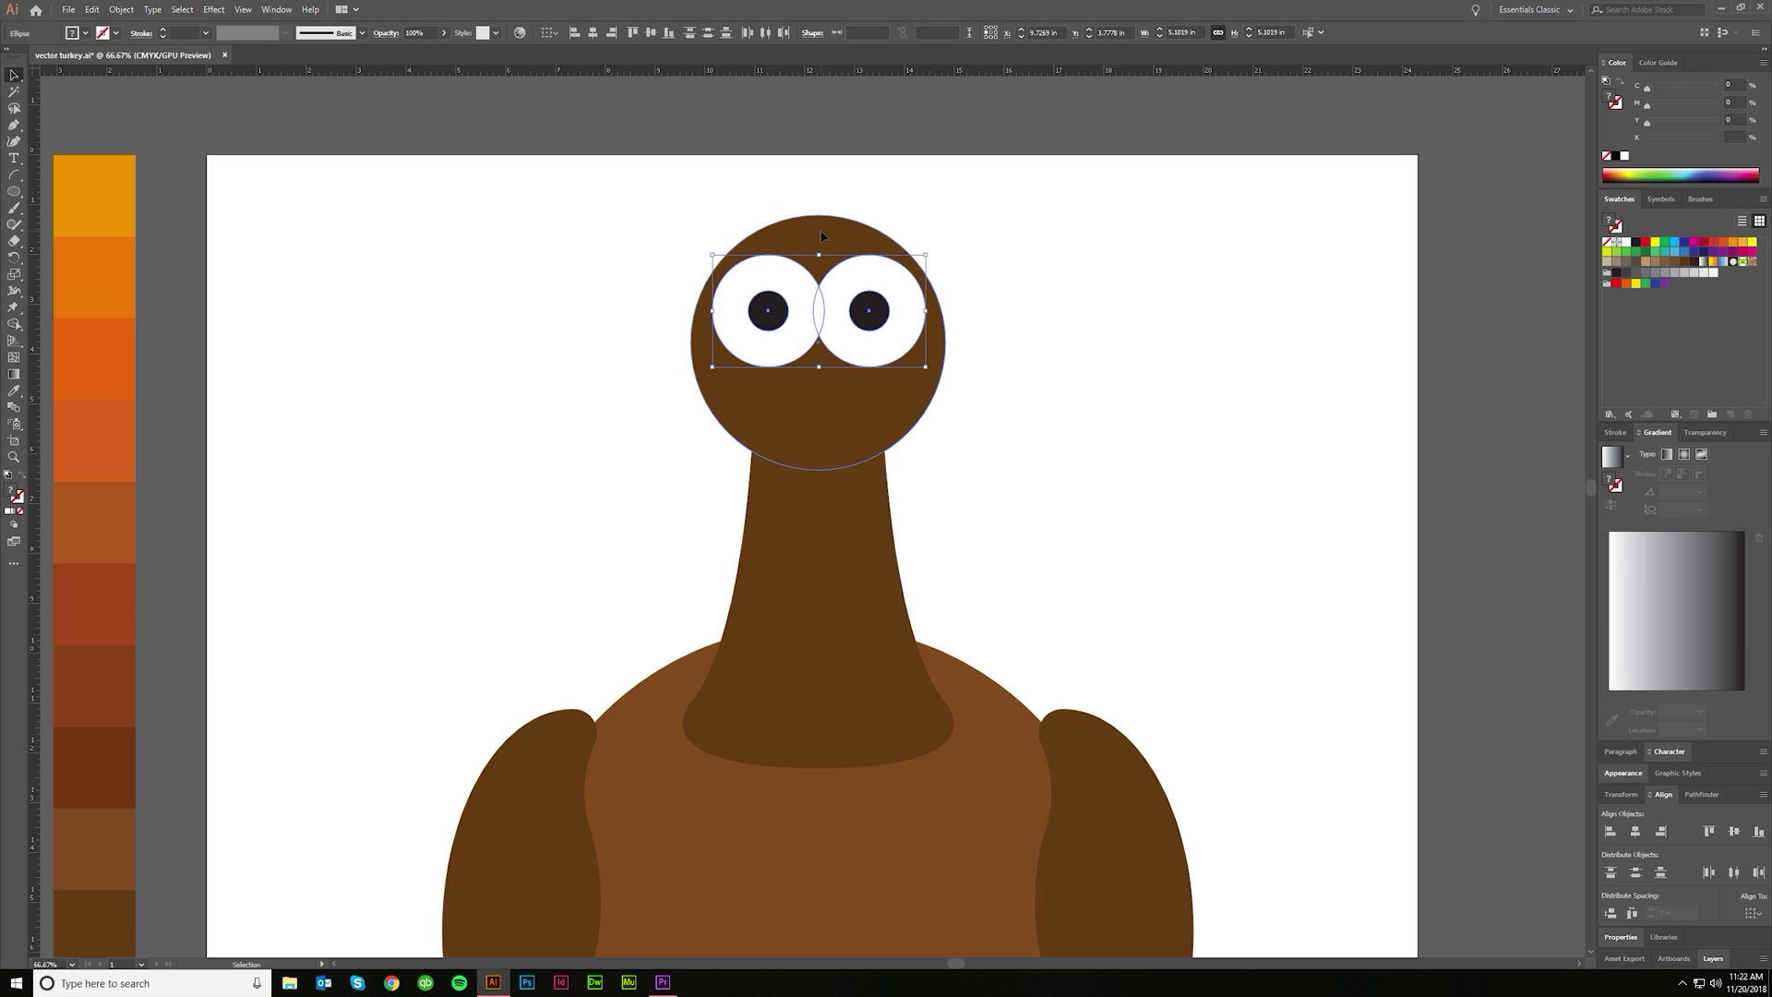
key("shift+Down")
key("shift+Down")
key("Right")
key("Right")
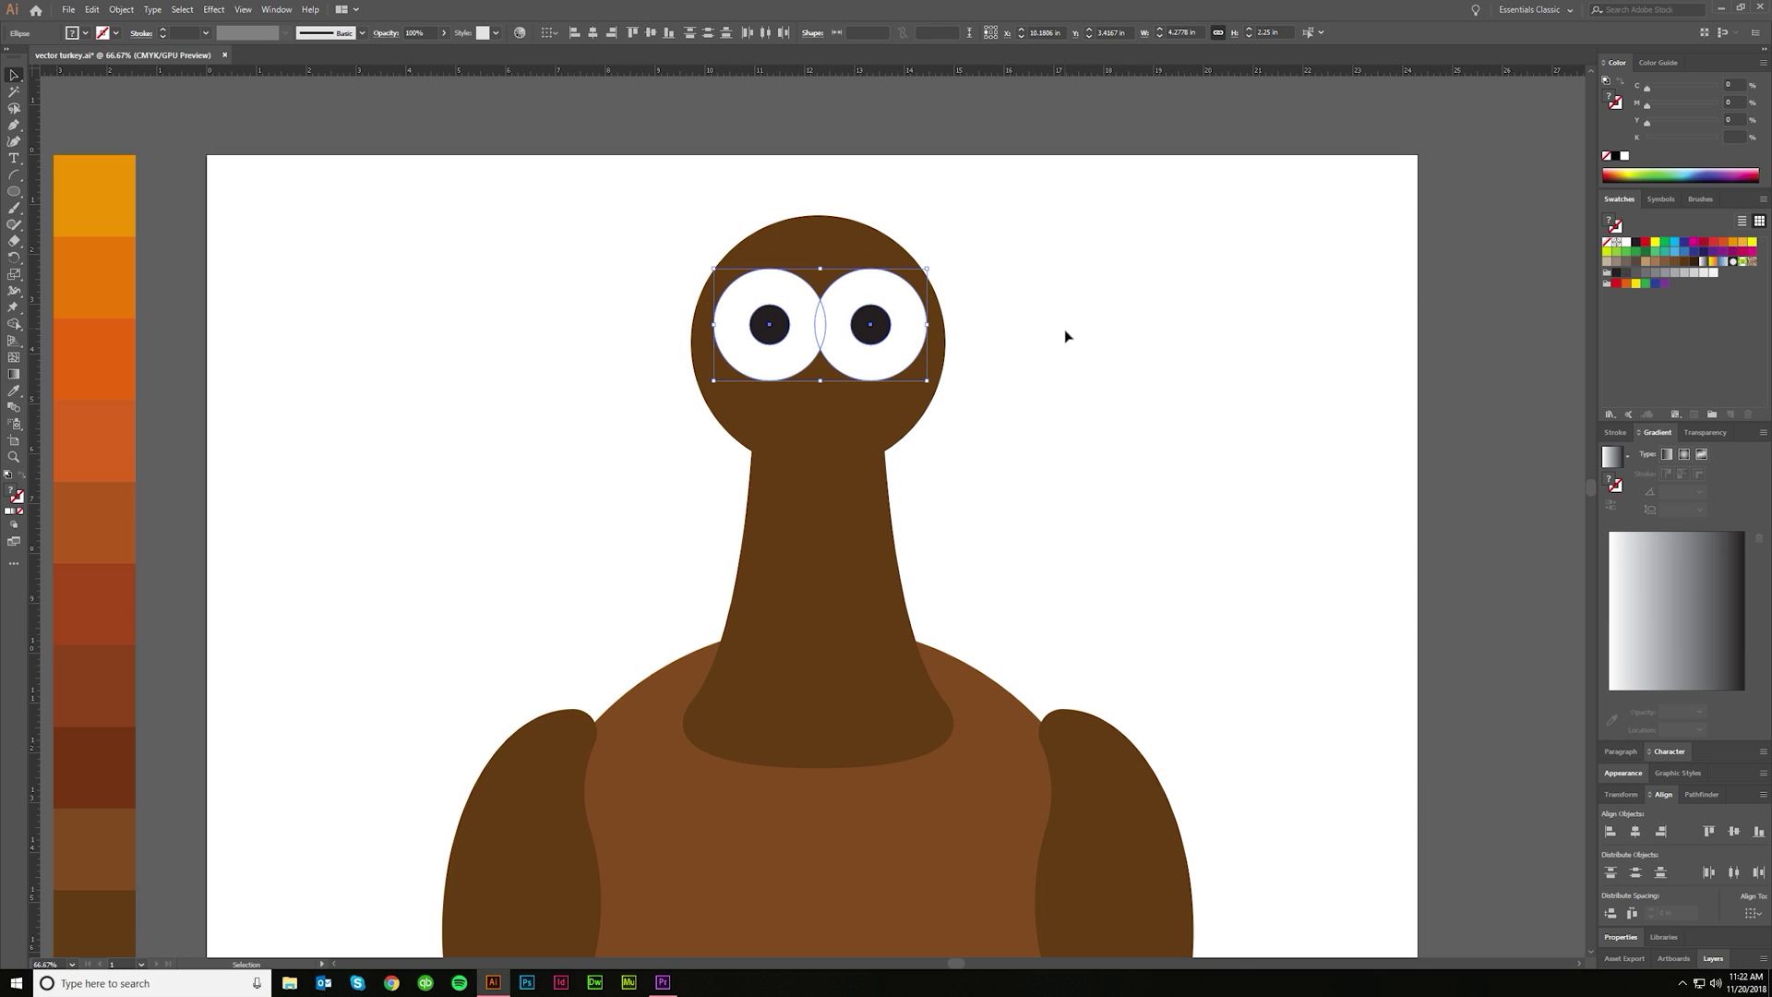
Step: Nudge both black pupils down inside the white eyes
left_click(769, 325)
left_click(866, 337, "shift")
key("shift+Down")
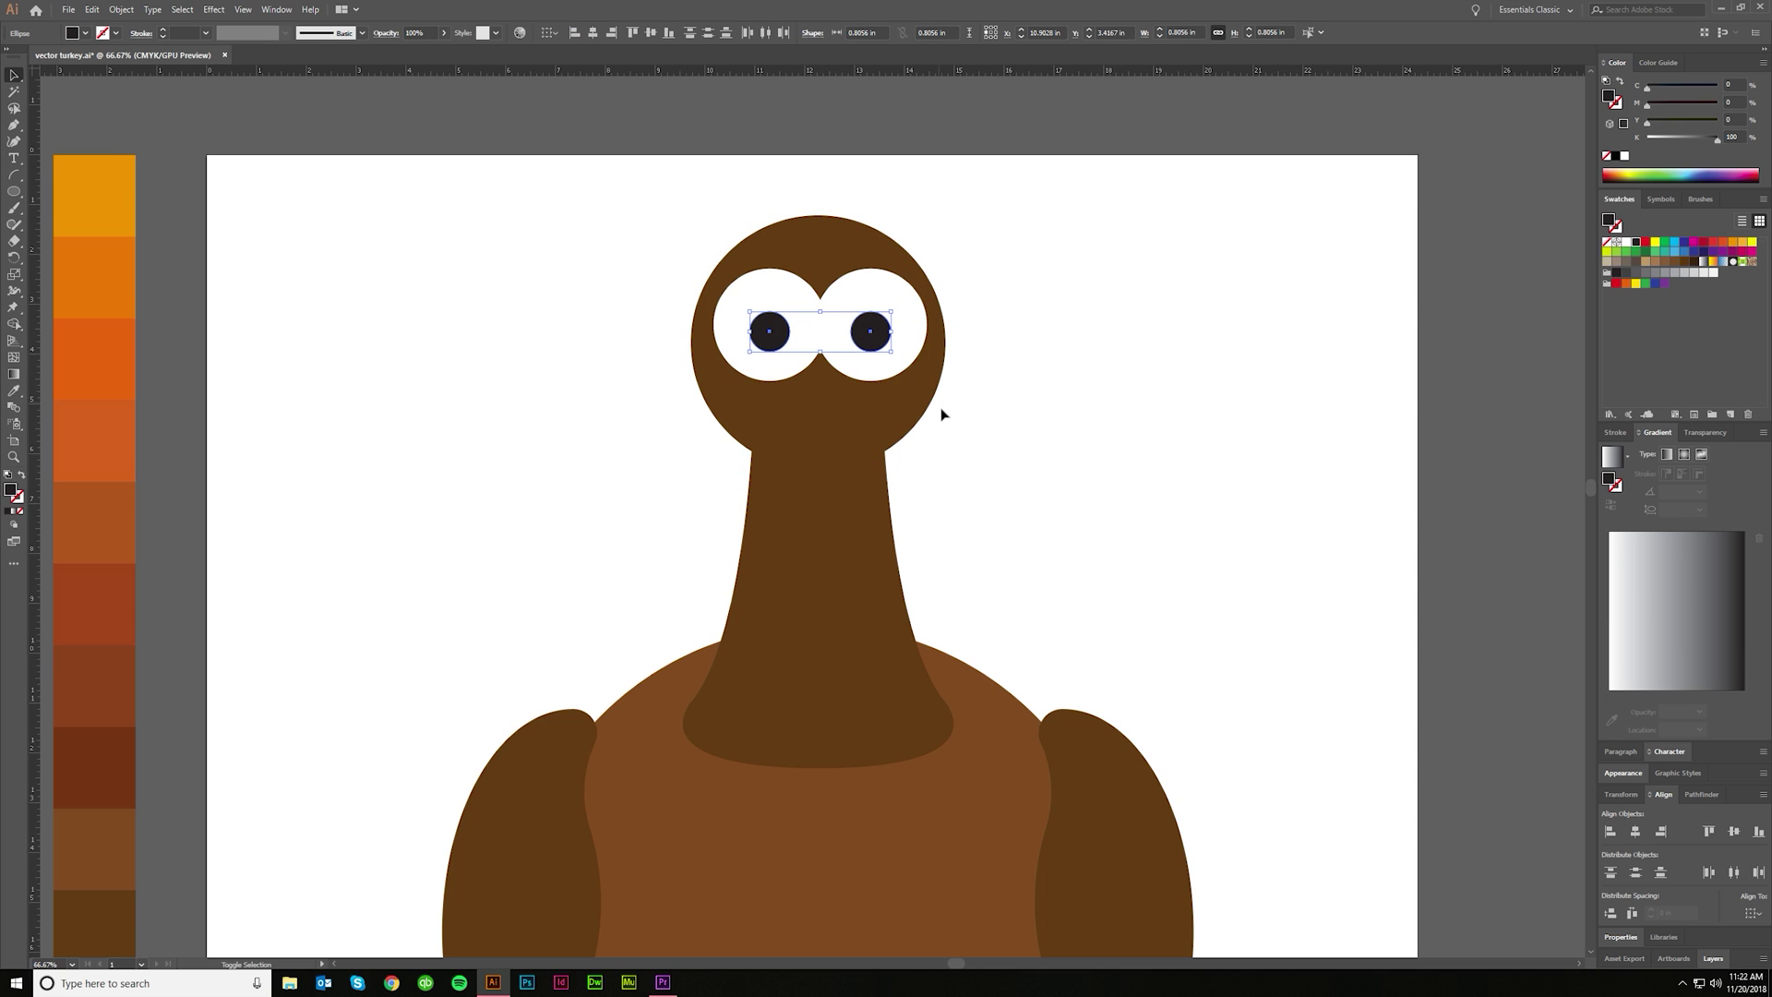
key("shift+Down")
left_click(977, 433)
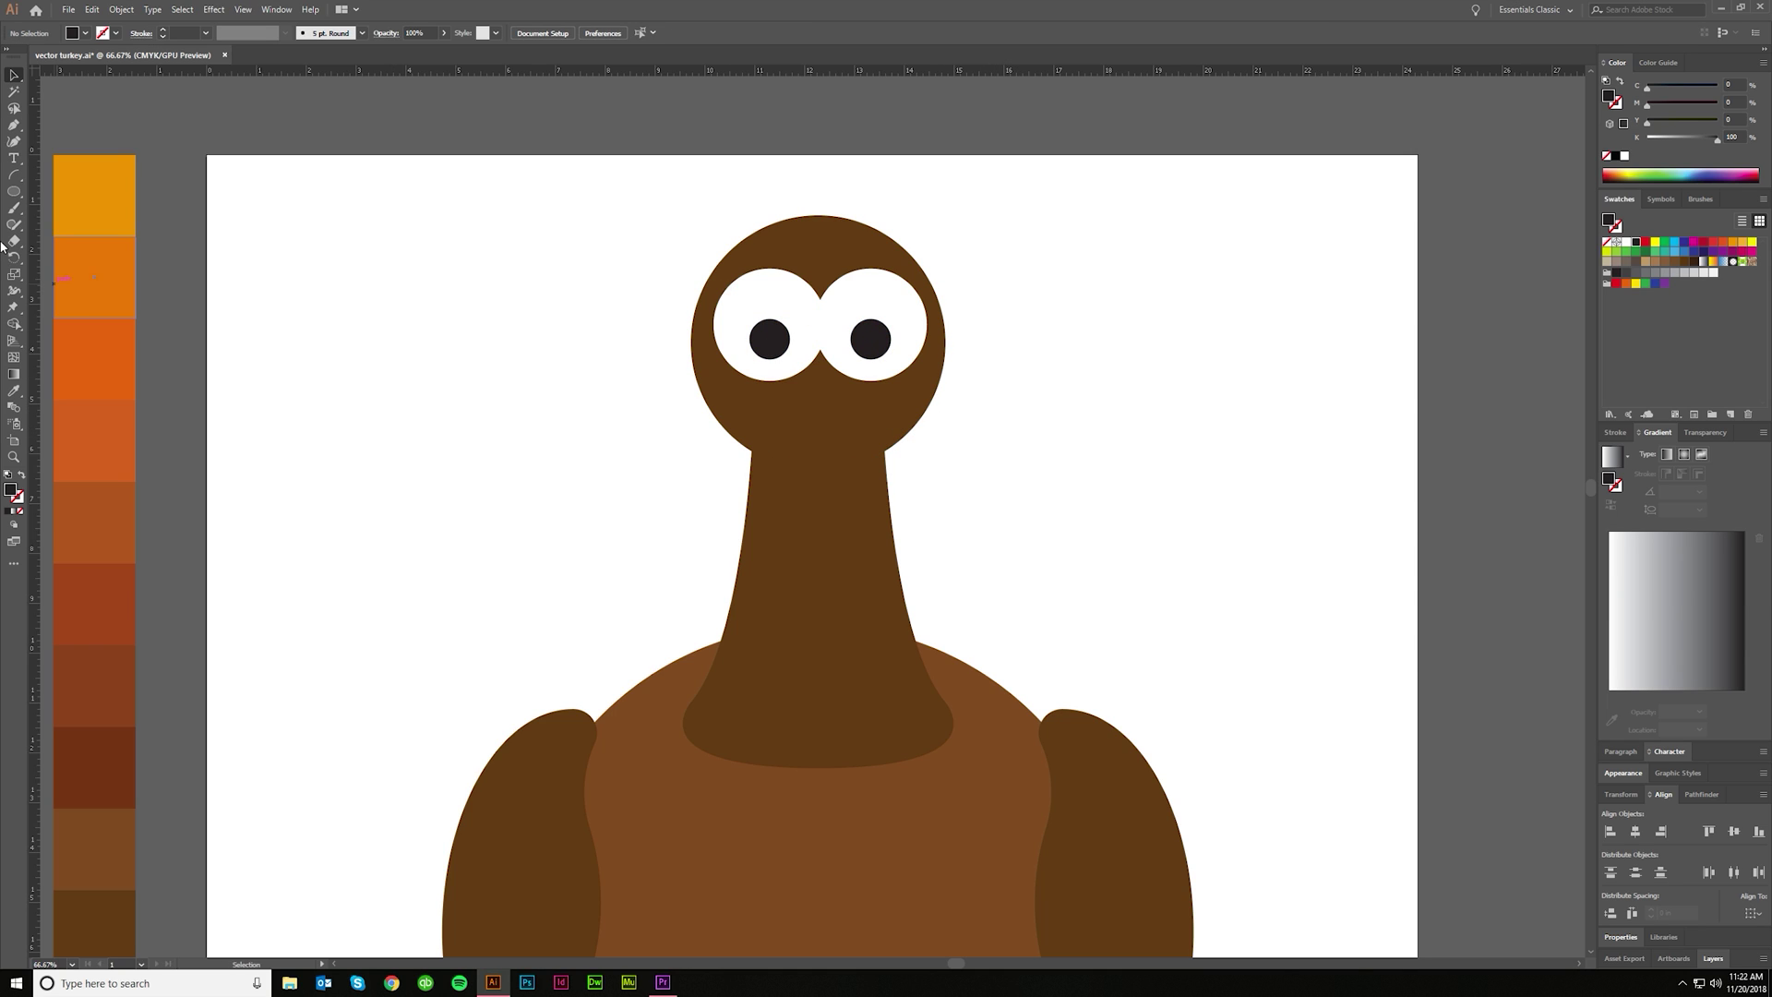
Step: Create a three-sided polygon with a 0.6944 in radius on the blank area left of the head
left_click(13, 195)
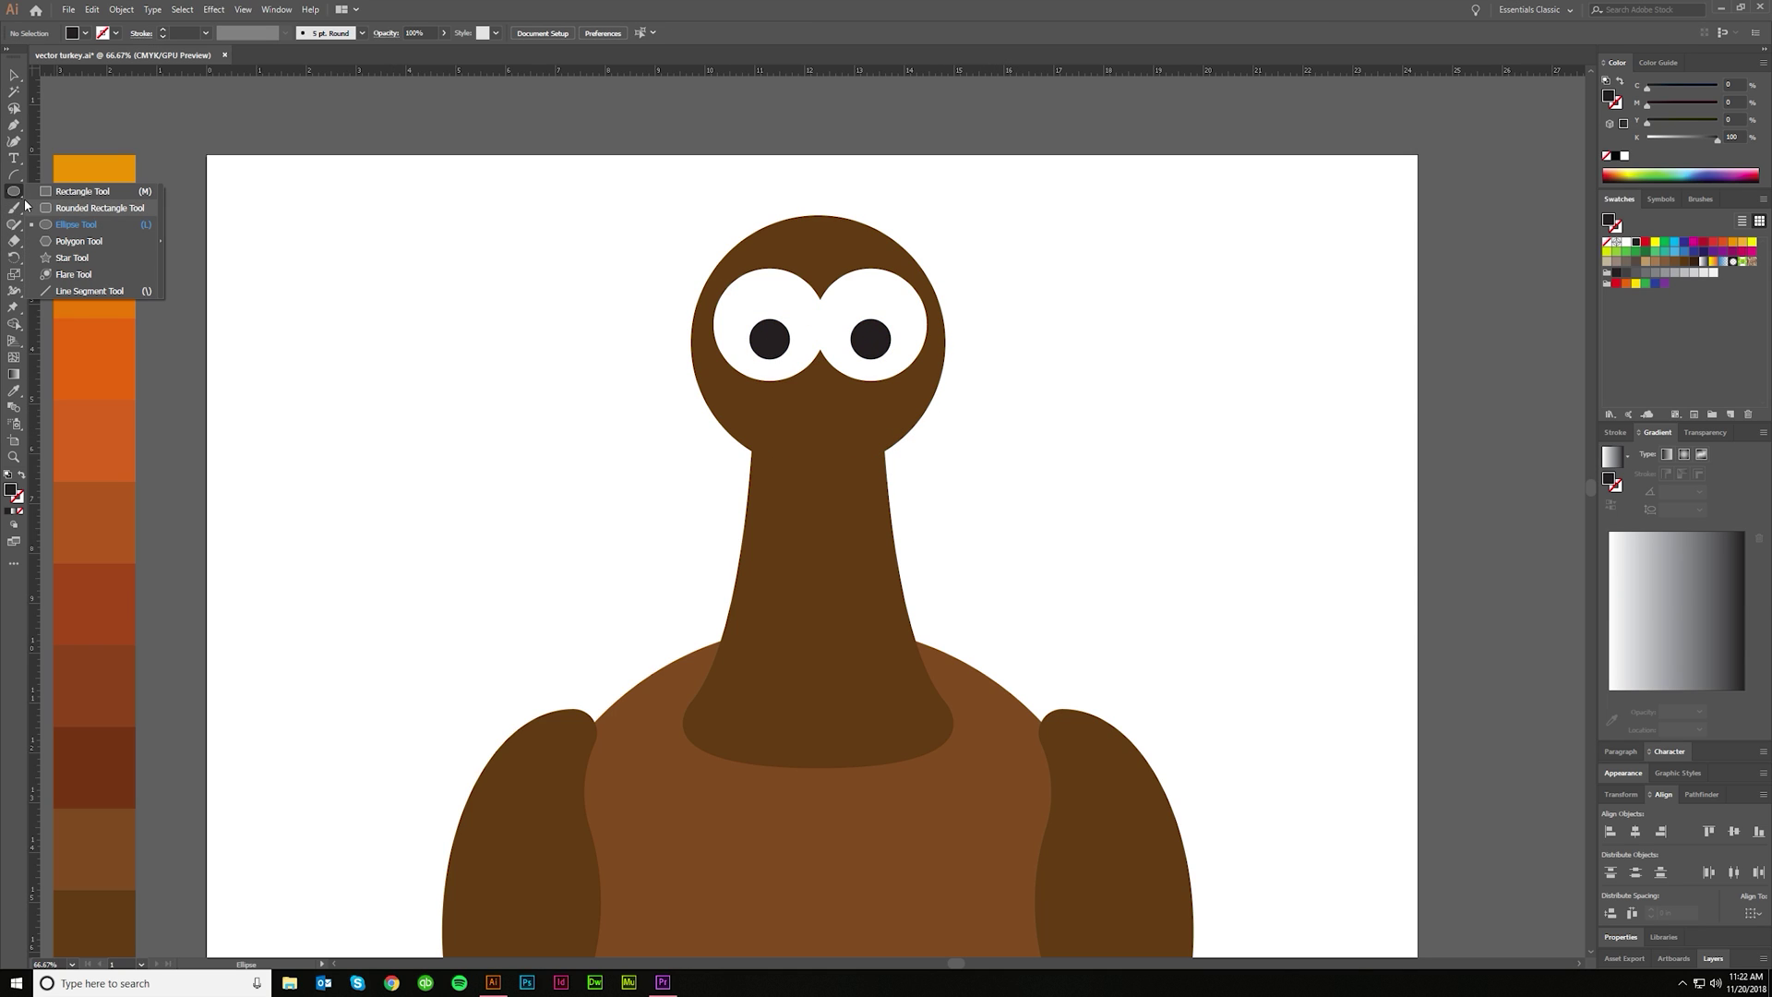
left_click(79, 243)
left_click(564, 369)
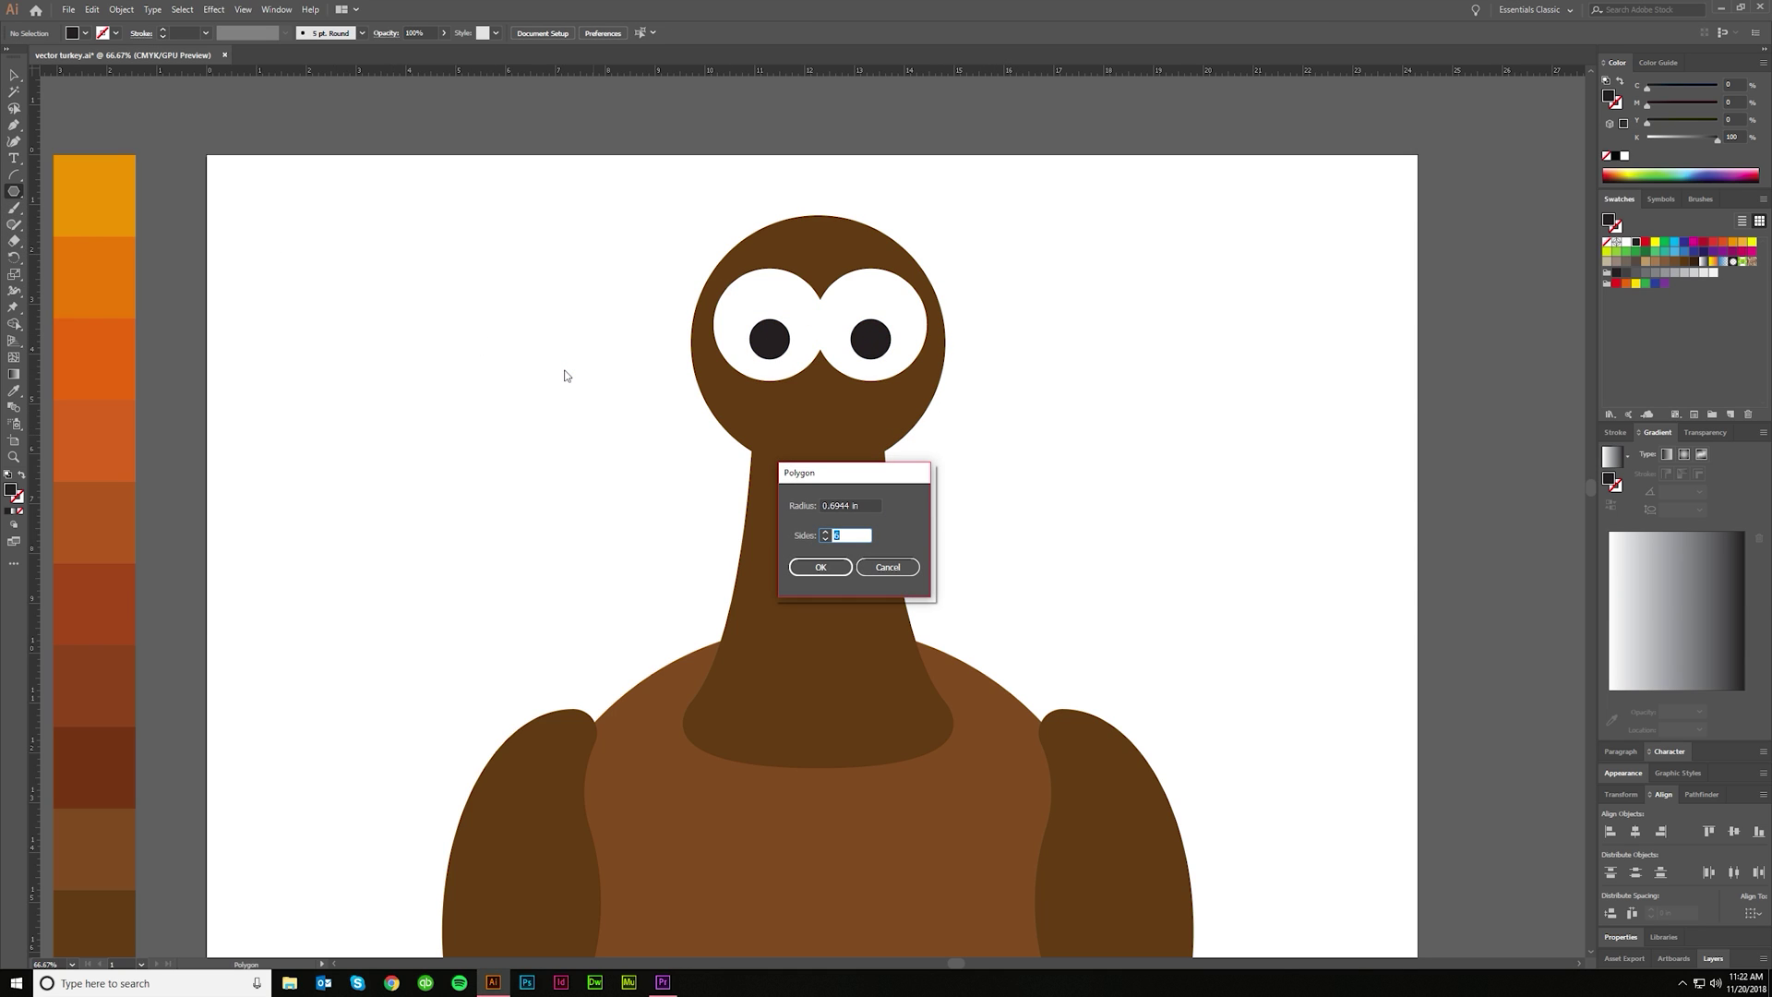
type("3")
key("Return")
Step: Flip the triangle to point downward at about 1.5 by 1.3 in and place it centred below the eyes as the beak
key("v")
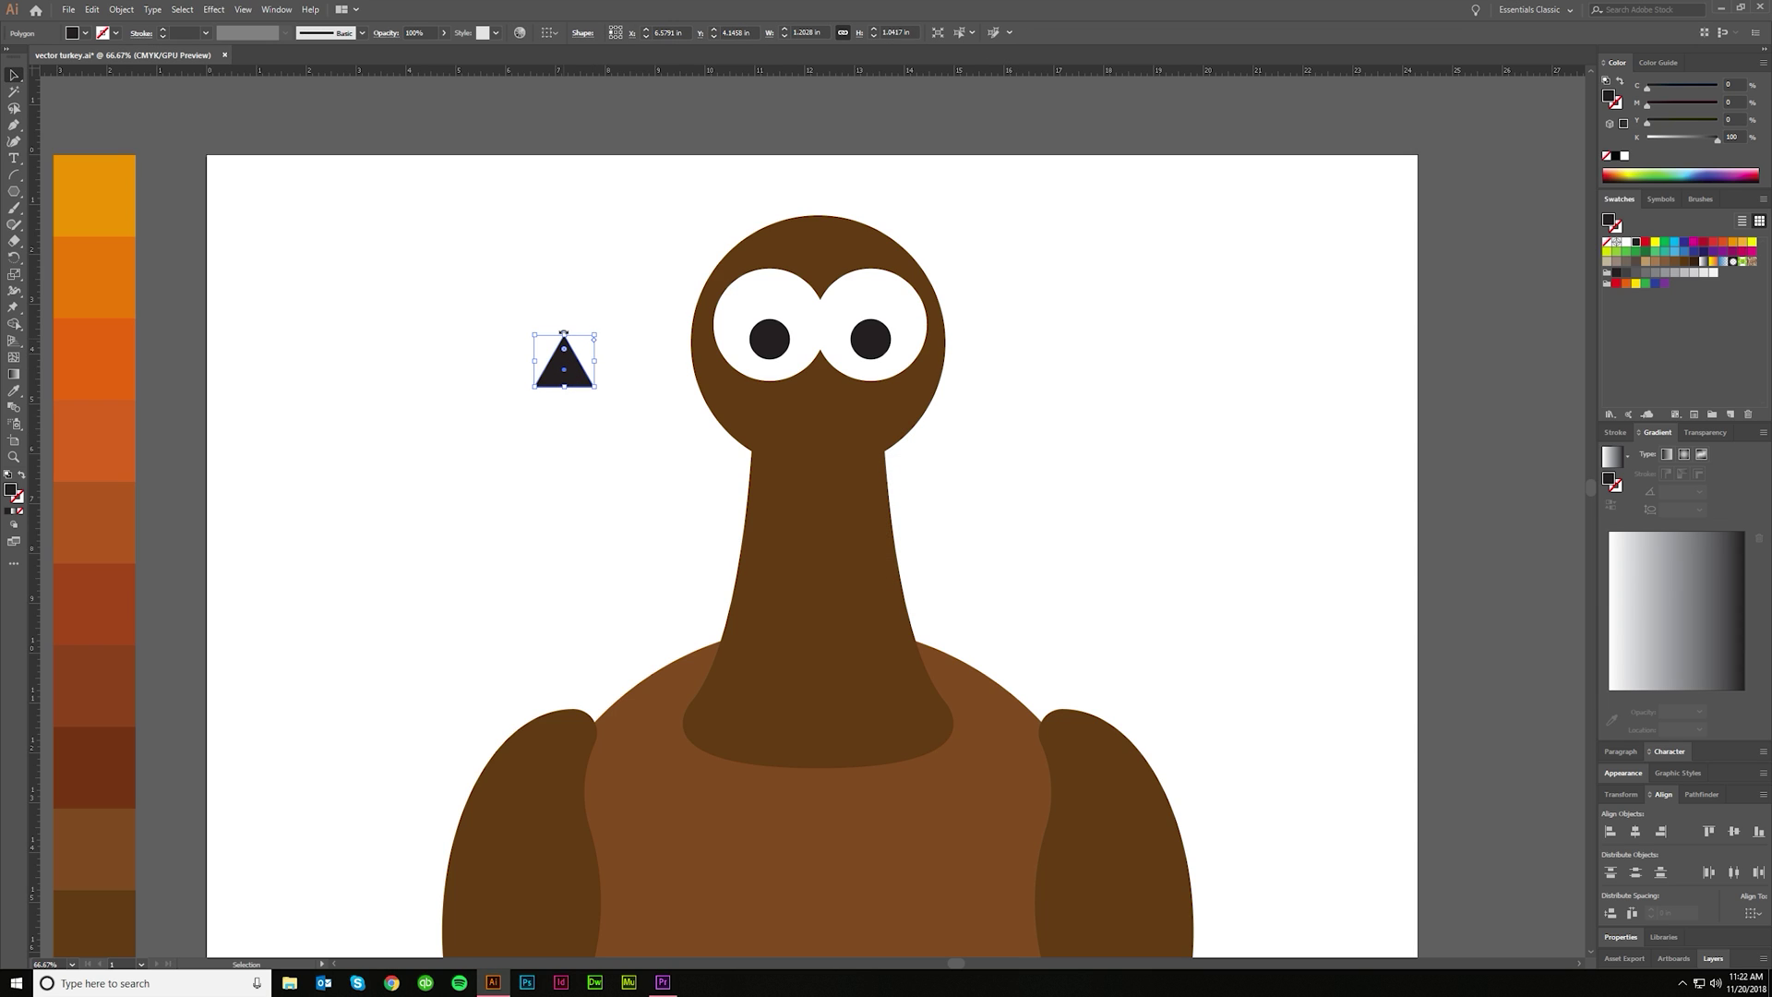
left_click_drag(565, 330, 573, 449)
left_click_drag(566, 411, 824, 440)
Step: Fill the beak with the yellow sampled from the palette strip
key("i")
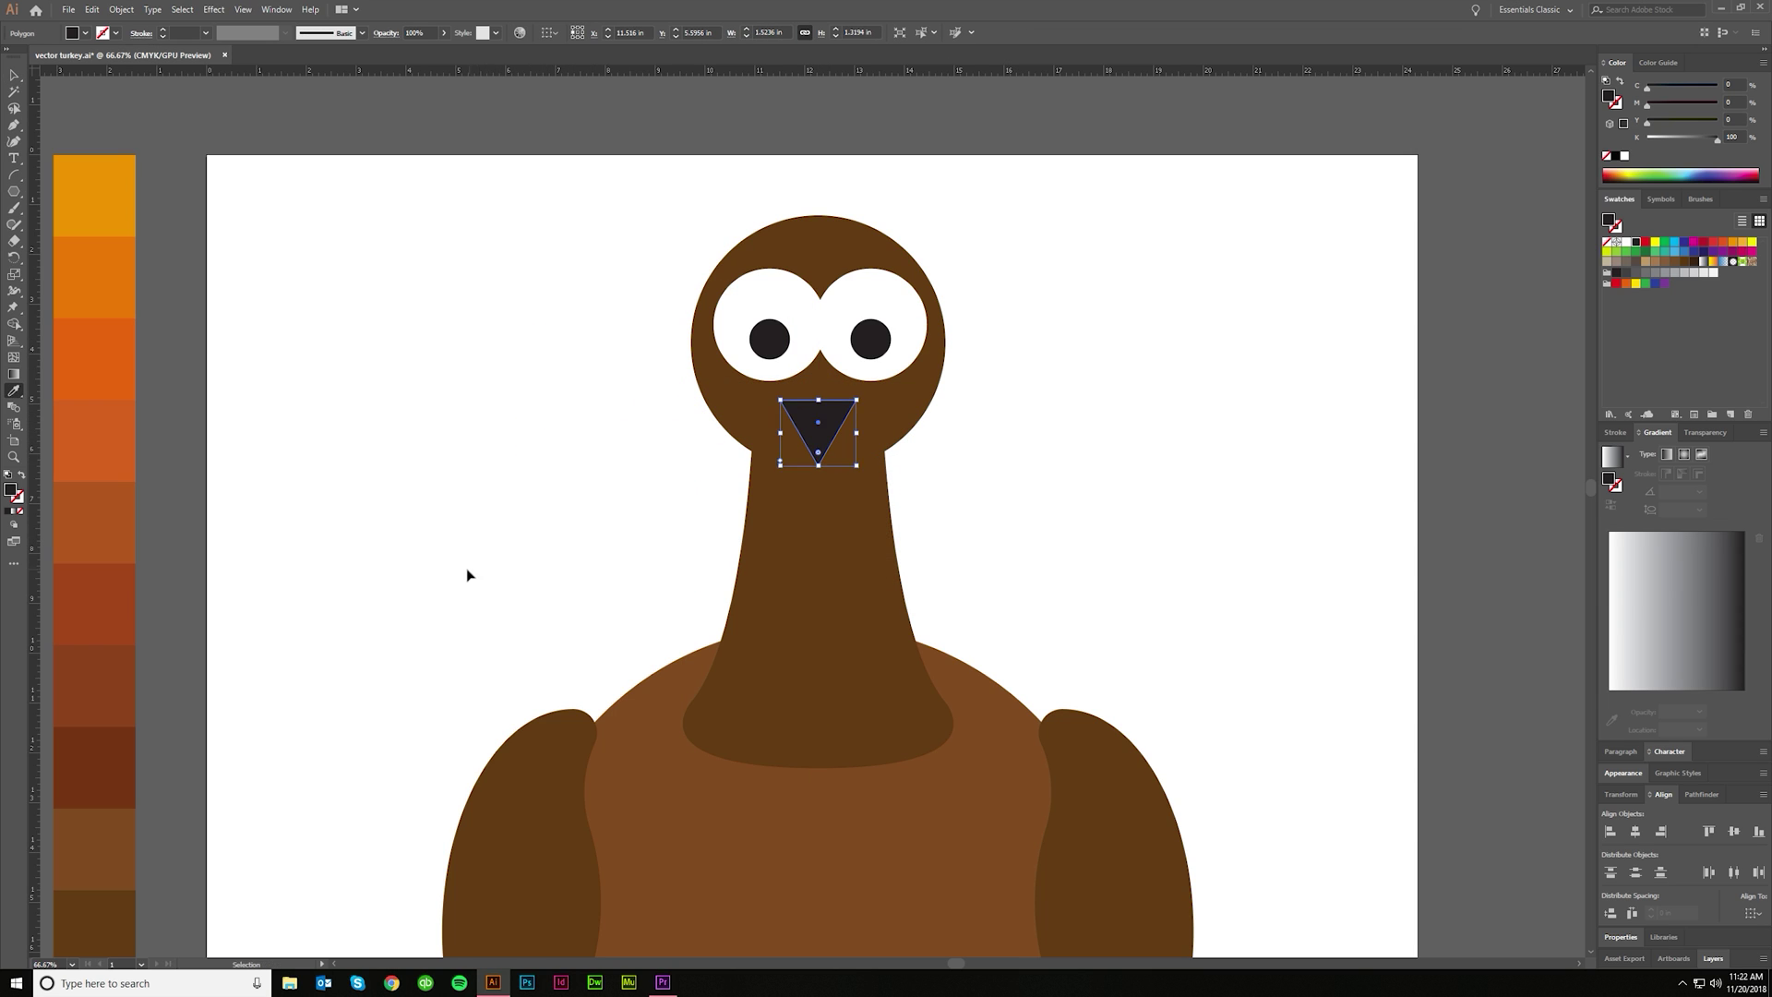
key("ctrl+minus")
left_click(264, 891)
key("ctrl+plus")
key("ctrl+plus")
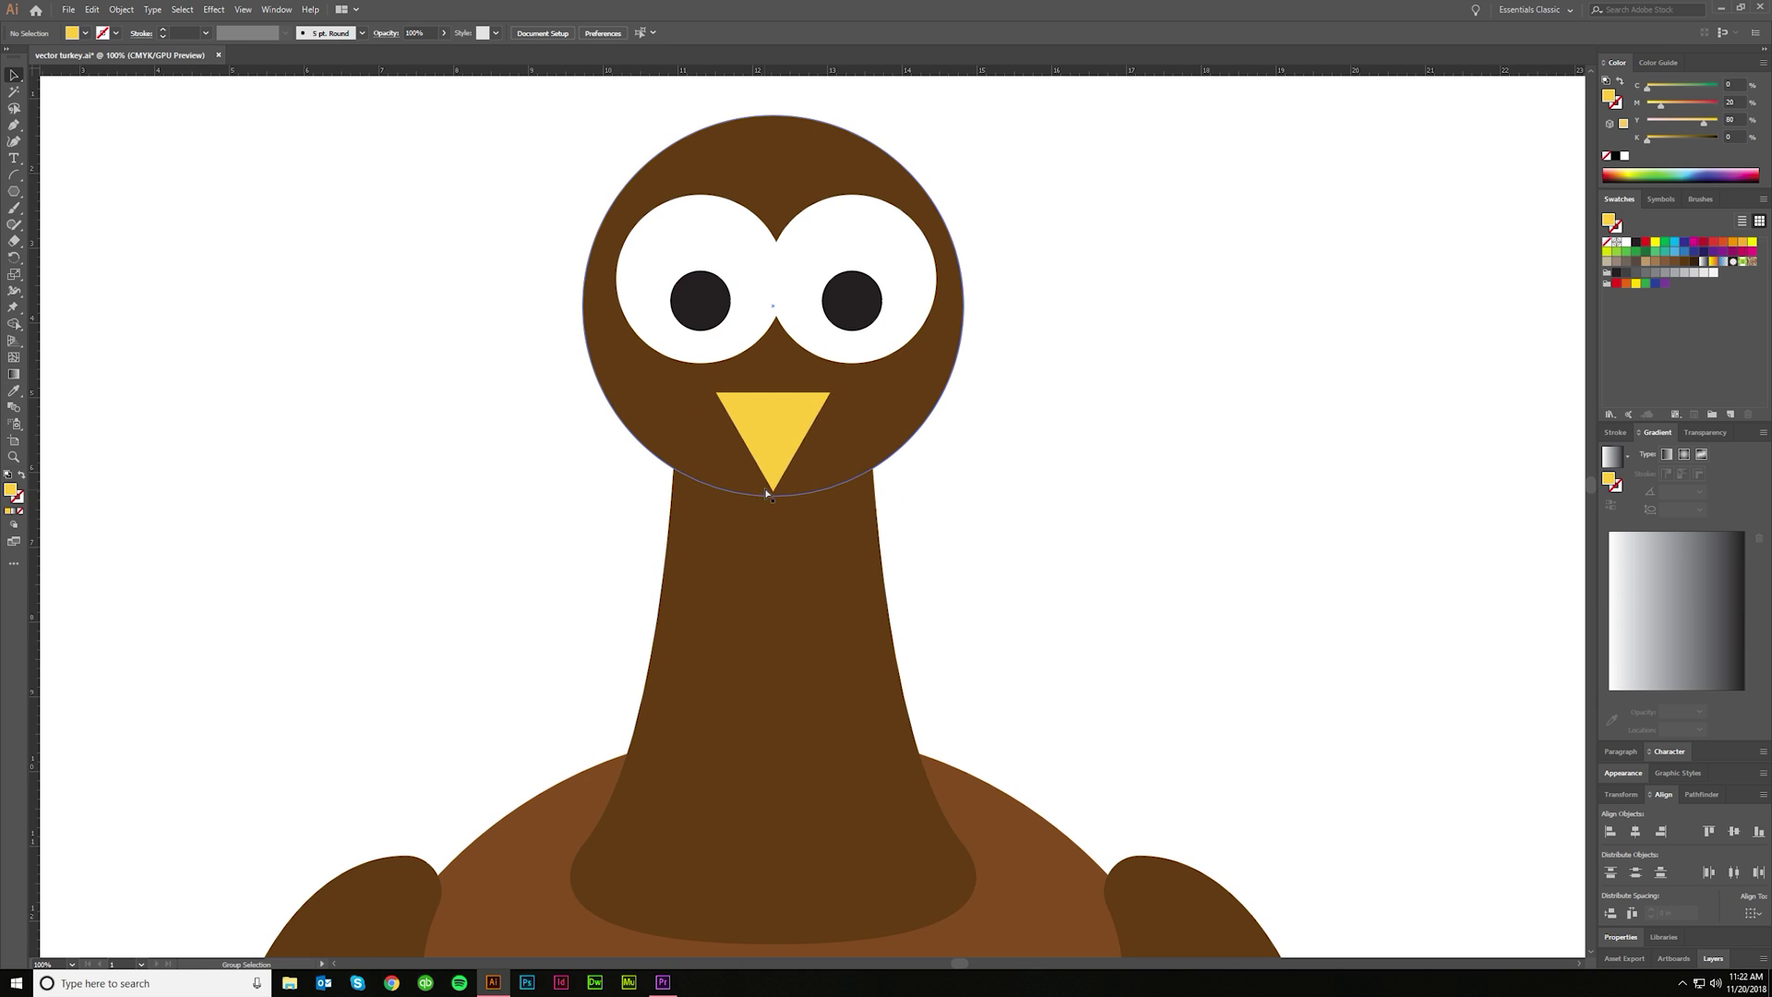
Step: Enlarge the beak proportionally downward so its tip overlaps the top of the neck
key("v")
left_click_drag(774, 493, 790, 534)
left_click(927, 534)
key("ctrl+minus")
key("ctrl+minus")
scroll(904, 554, "down", 3)
Step: Scale the whole turkey down proportionally, keeping the bottom of its body in place
left_click(905, 641)
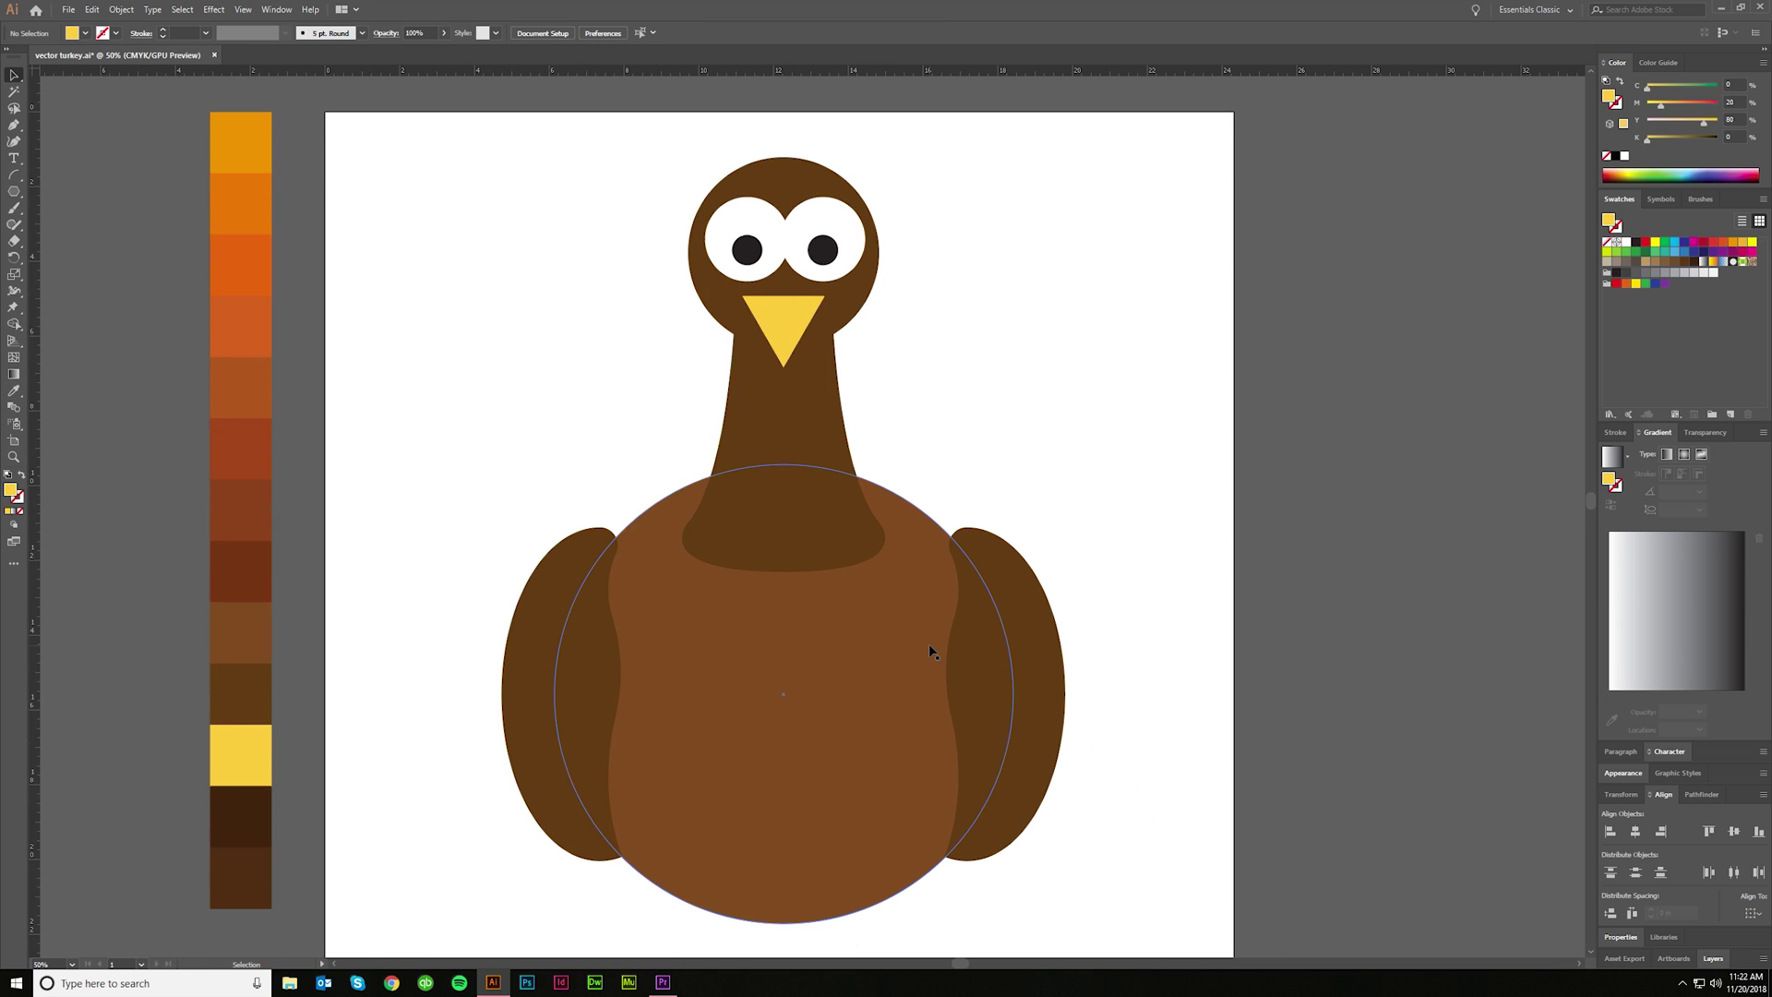
key("ctrl+minus")
key("ctrl+plus")
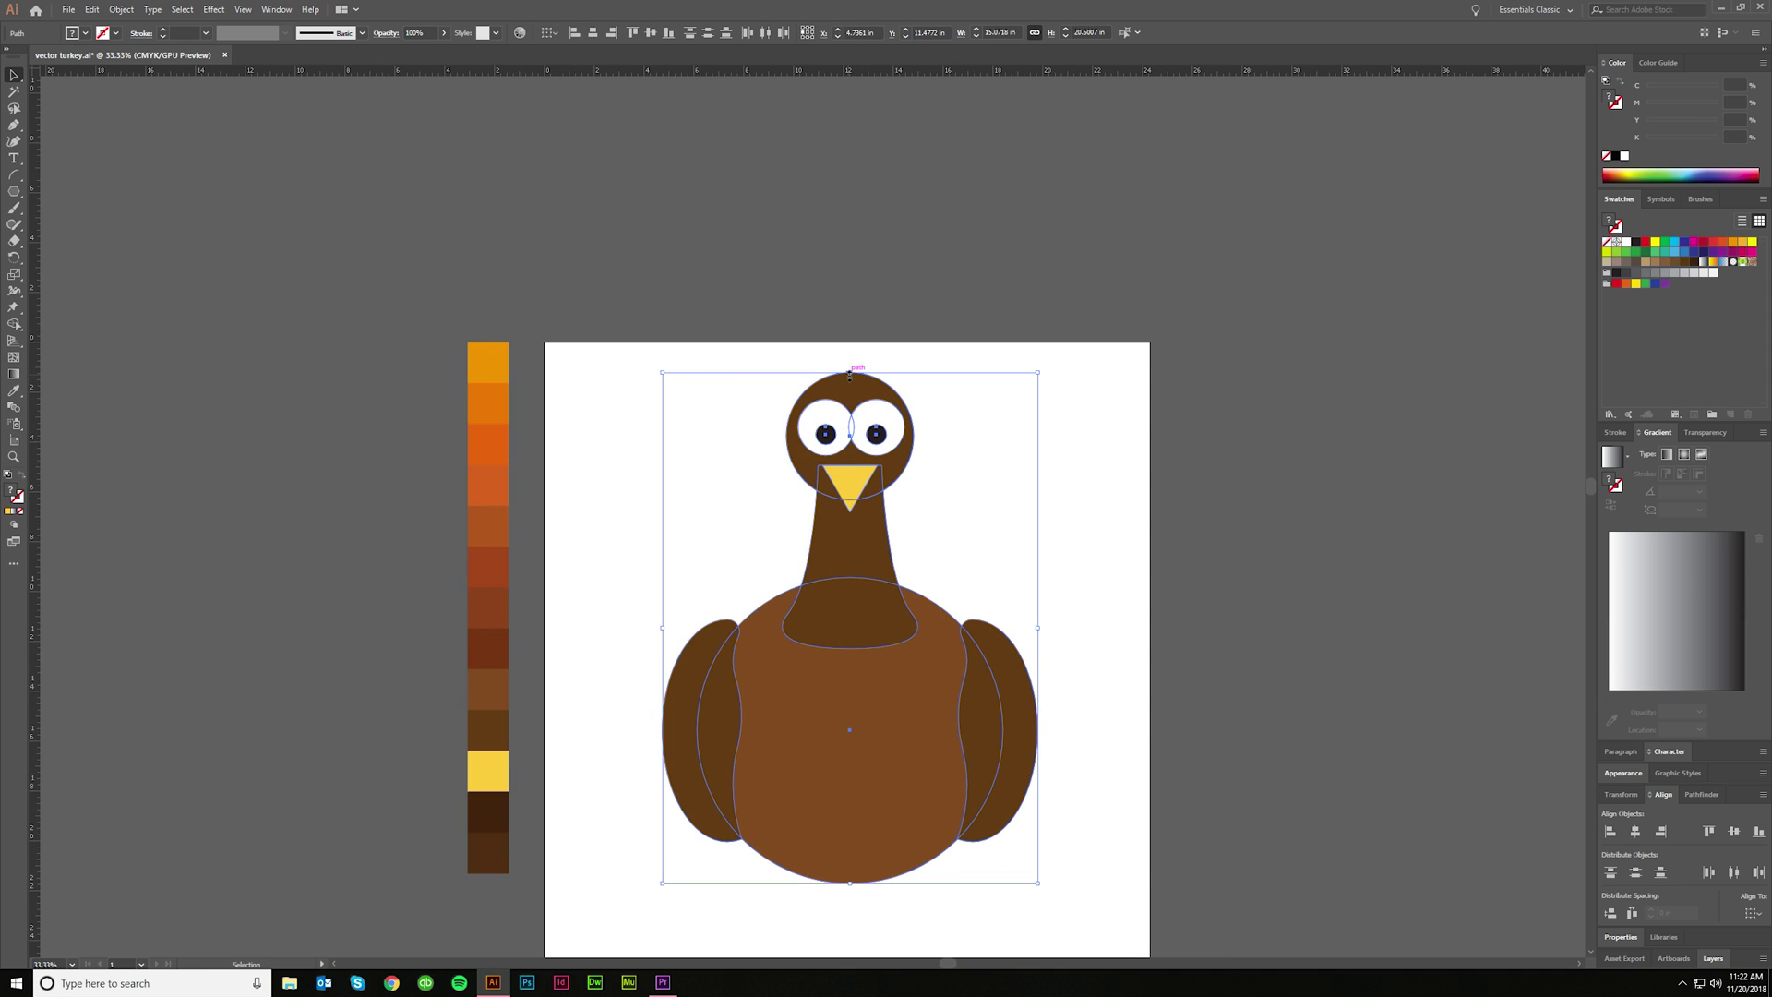
left_click_drag(849, 373, 866, 434)
left_click(983, 504)
scroll(982, 504, "down", 2)
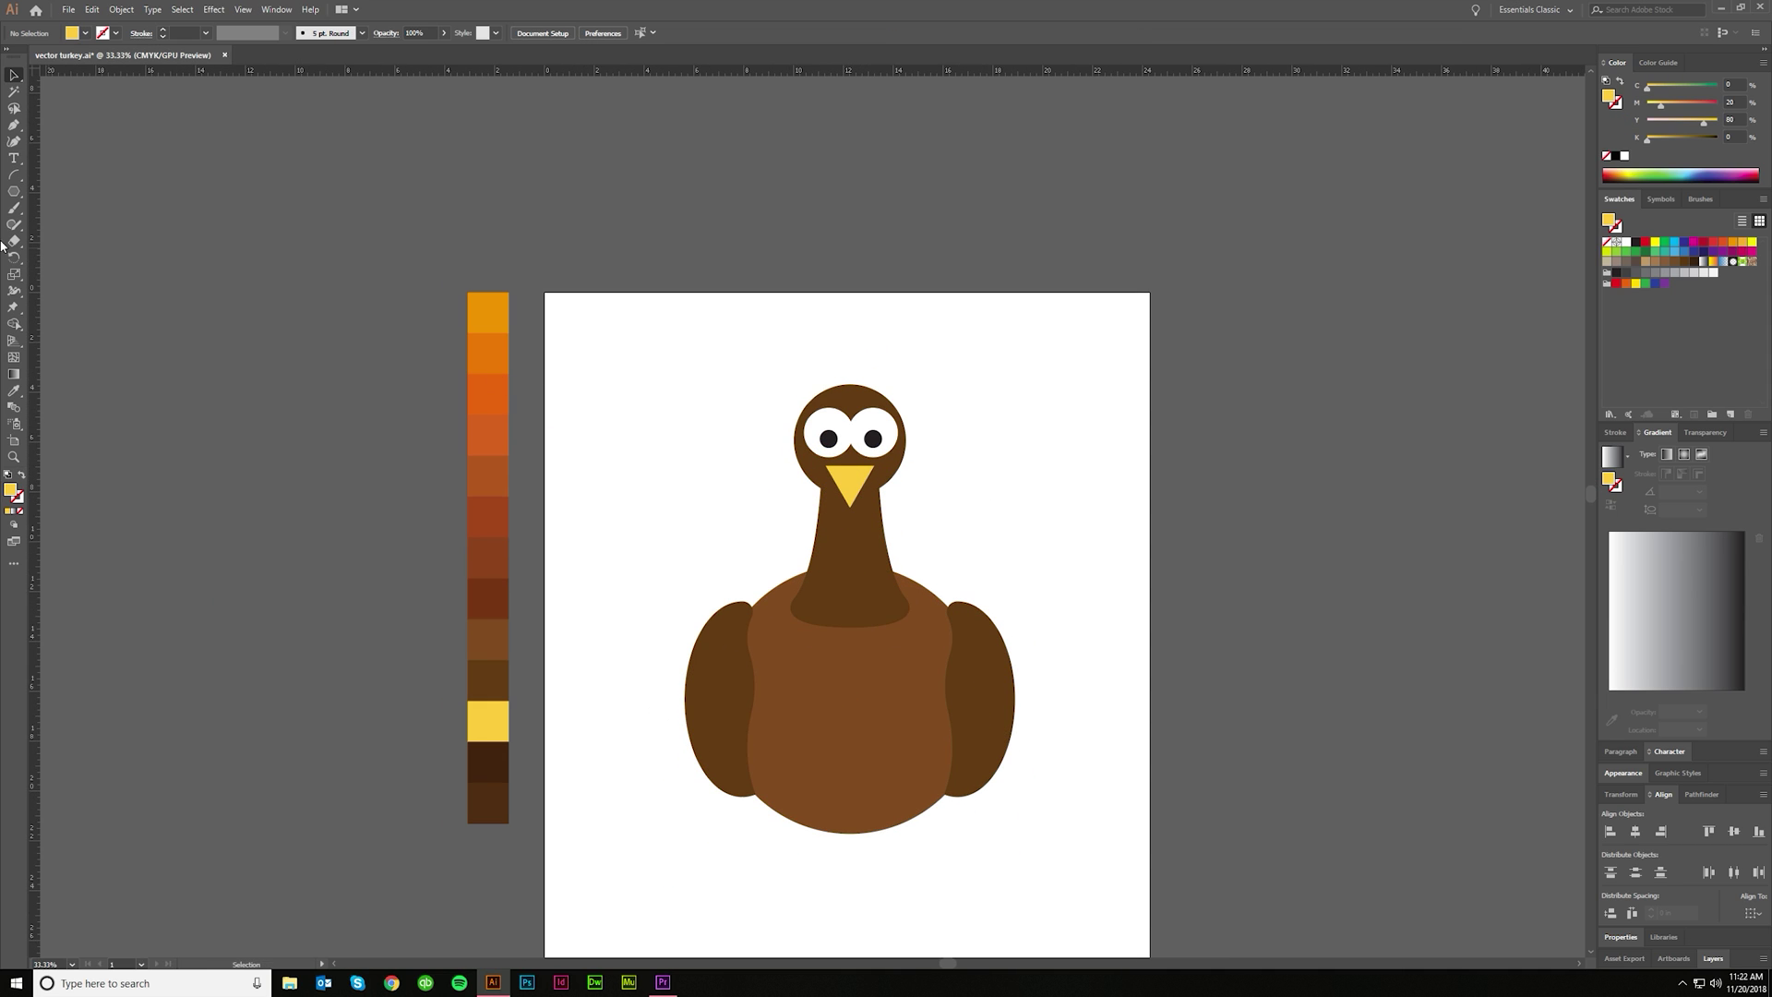
Step: Draw a flat ellipse about 5.2 by 0.9 in across the top of the head as a hat brim
left_click_drag(12, 197, 79, 225)
key("ctrl+plus")
key("ctrl+plus")
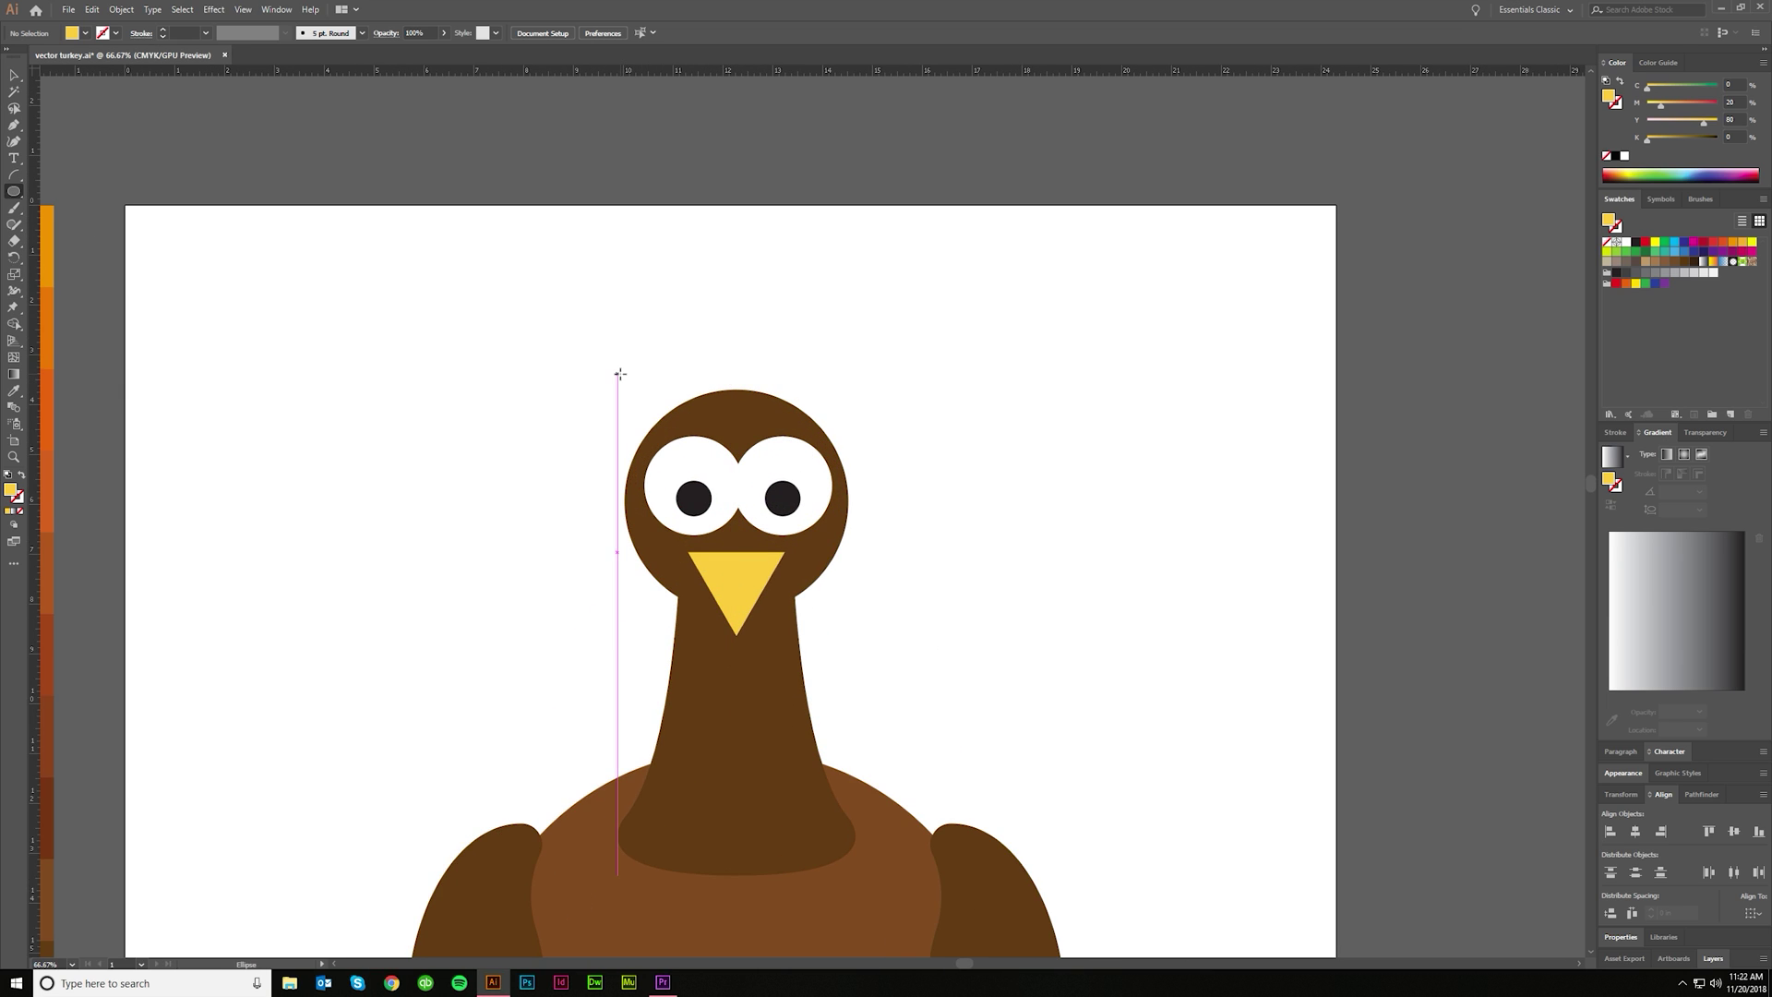
left_click_drag(606, 374, 866, 421)
key("ctrl+minus")
scroll(812, 471, "left", 3)
scroll(732, 542, "down", 8)
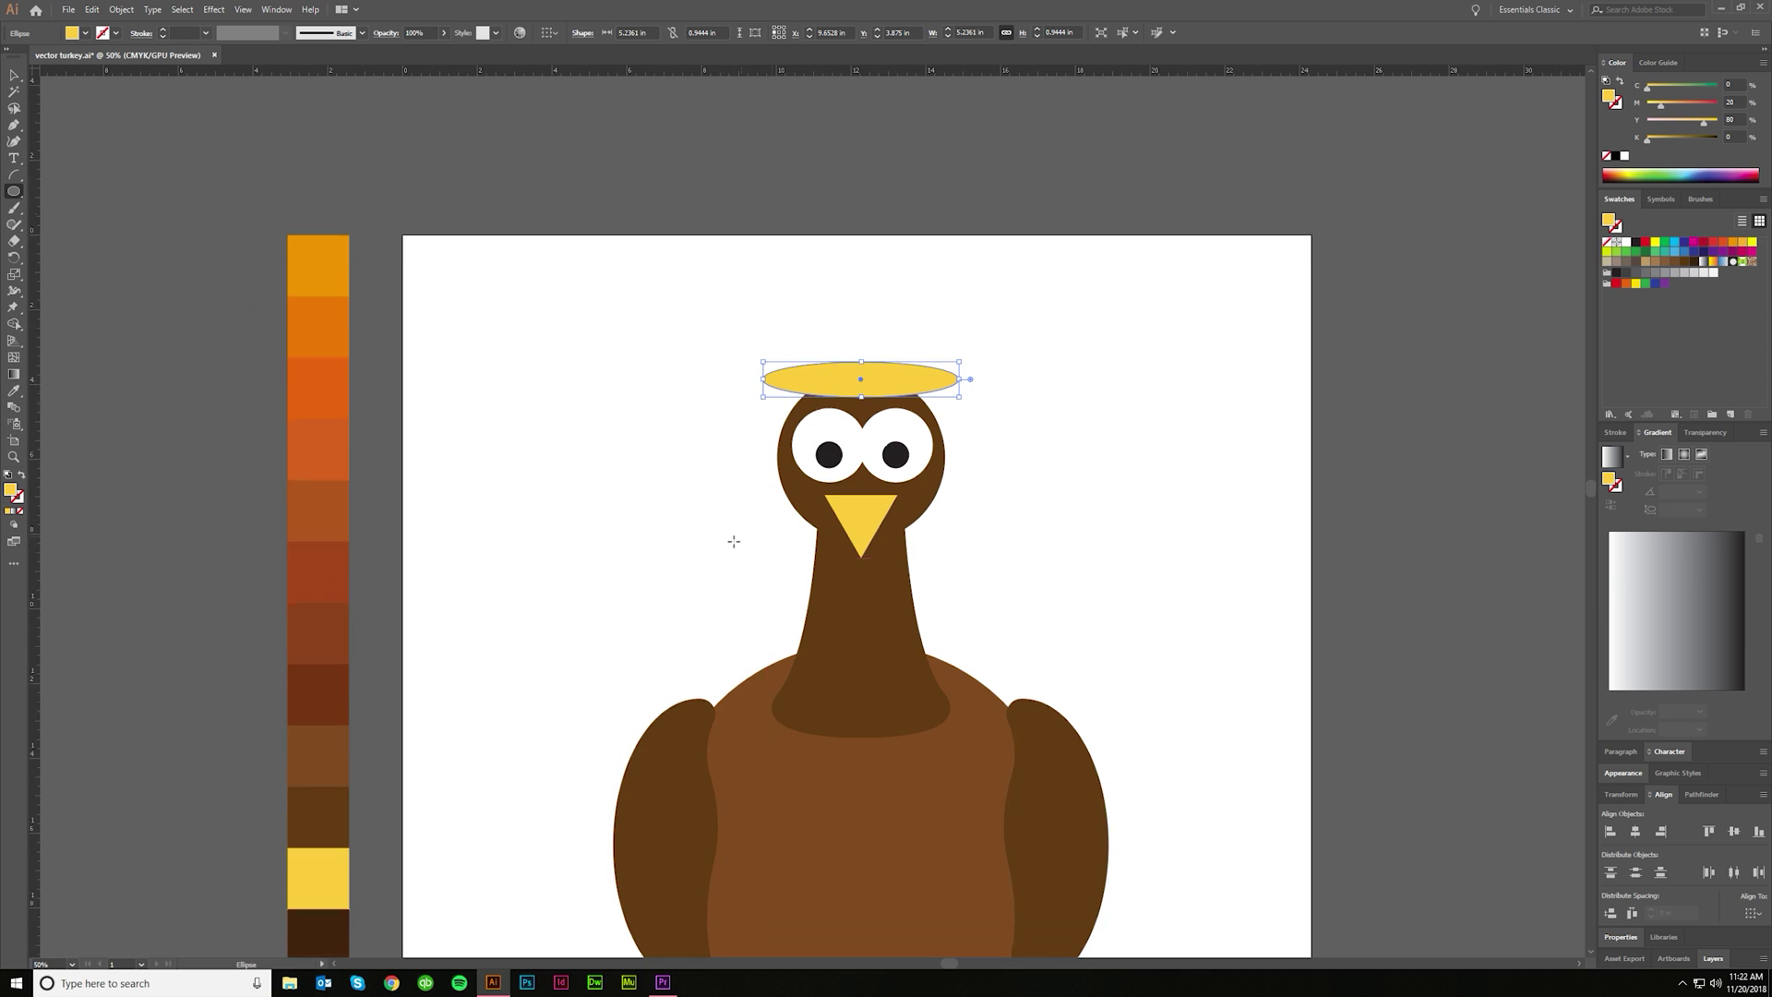
Step: Fill the hat brim with the darkest brown sampled from the palette strip
key("i")
left_click(328, 702)
key("v")
scroll(1001, 301, "up", 4)
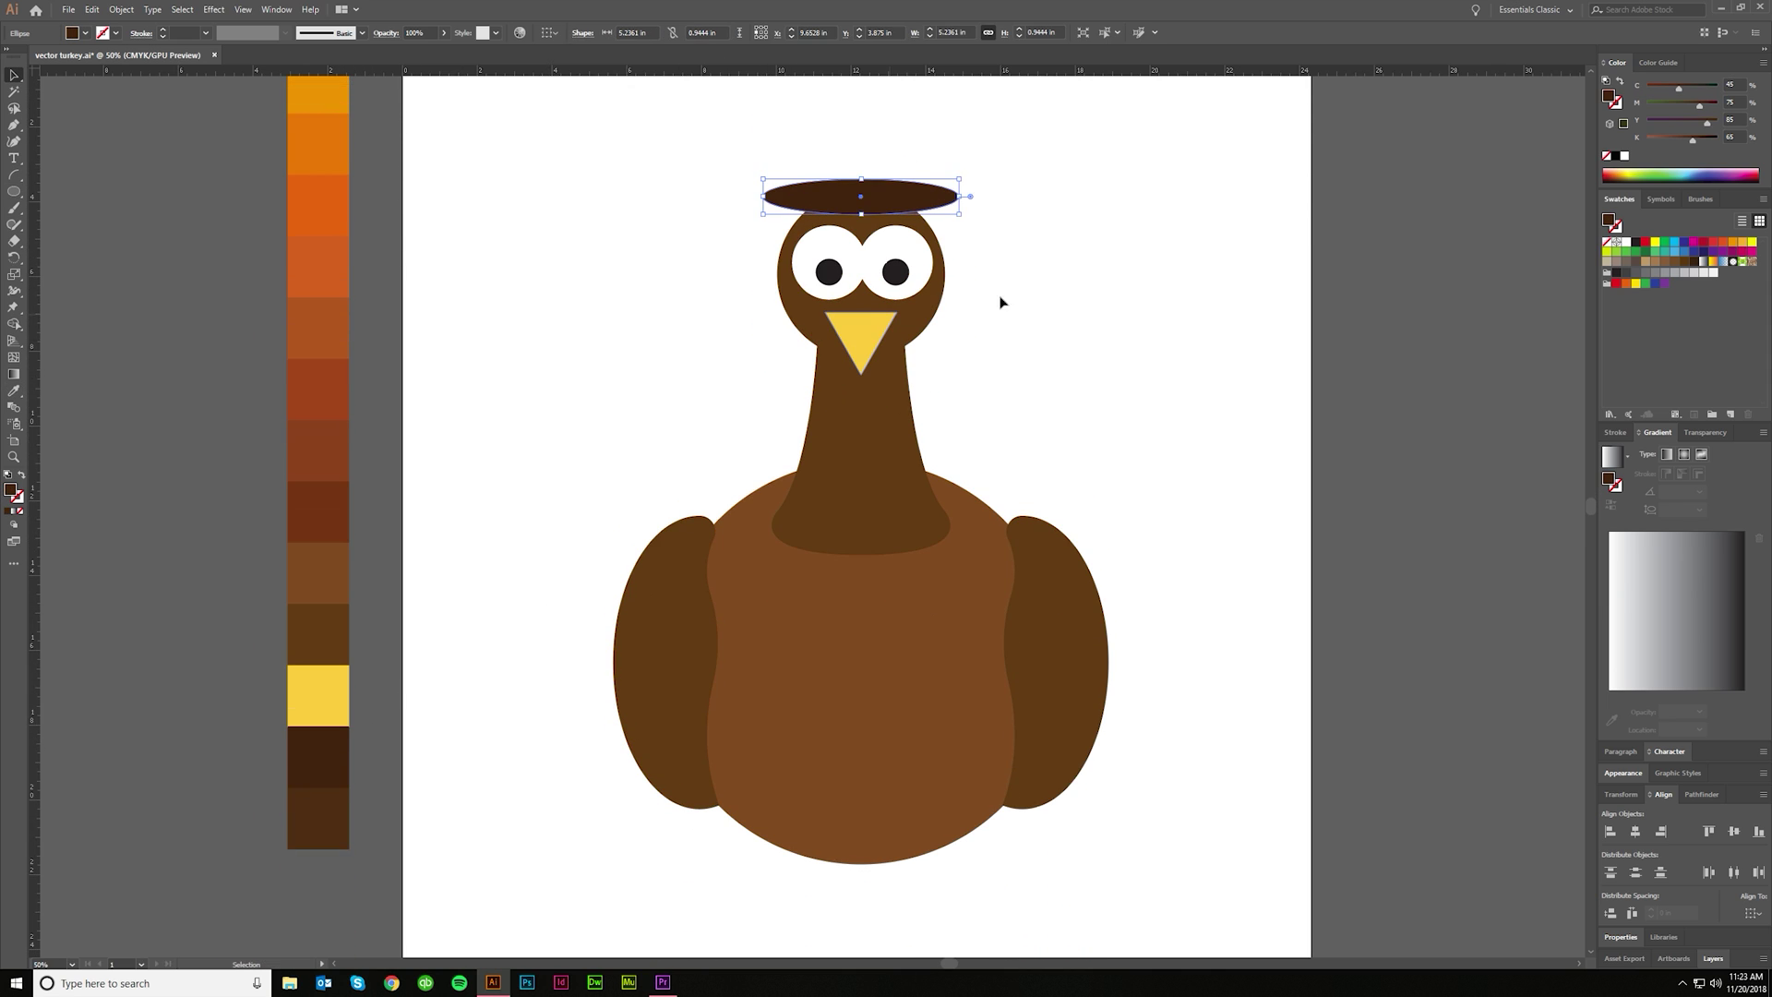
Step: Draw the left half of the hat crown with the Pen tool, tapering upward from the brim's centre, with a curved bottom edge
left_click(1195, 288)
scroll(1015, 265, "right", 3)
scroll(1015, 265, "up", 4)
scroll(854, 272, "up", 2, "alt")
left_click(835, 306)
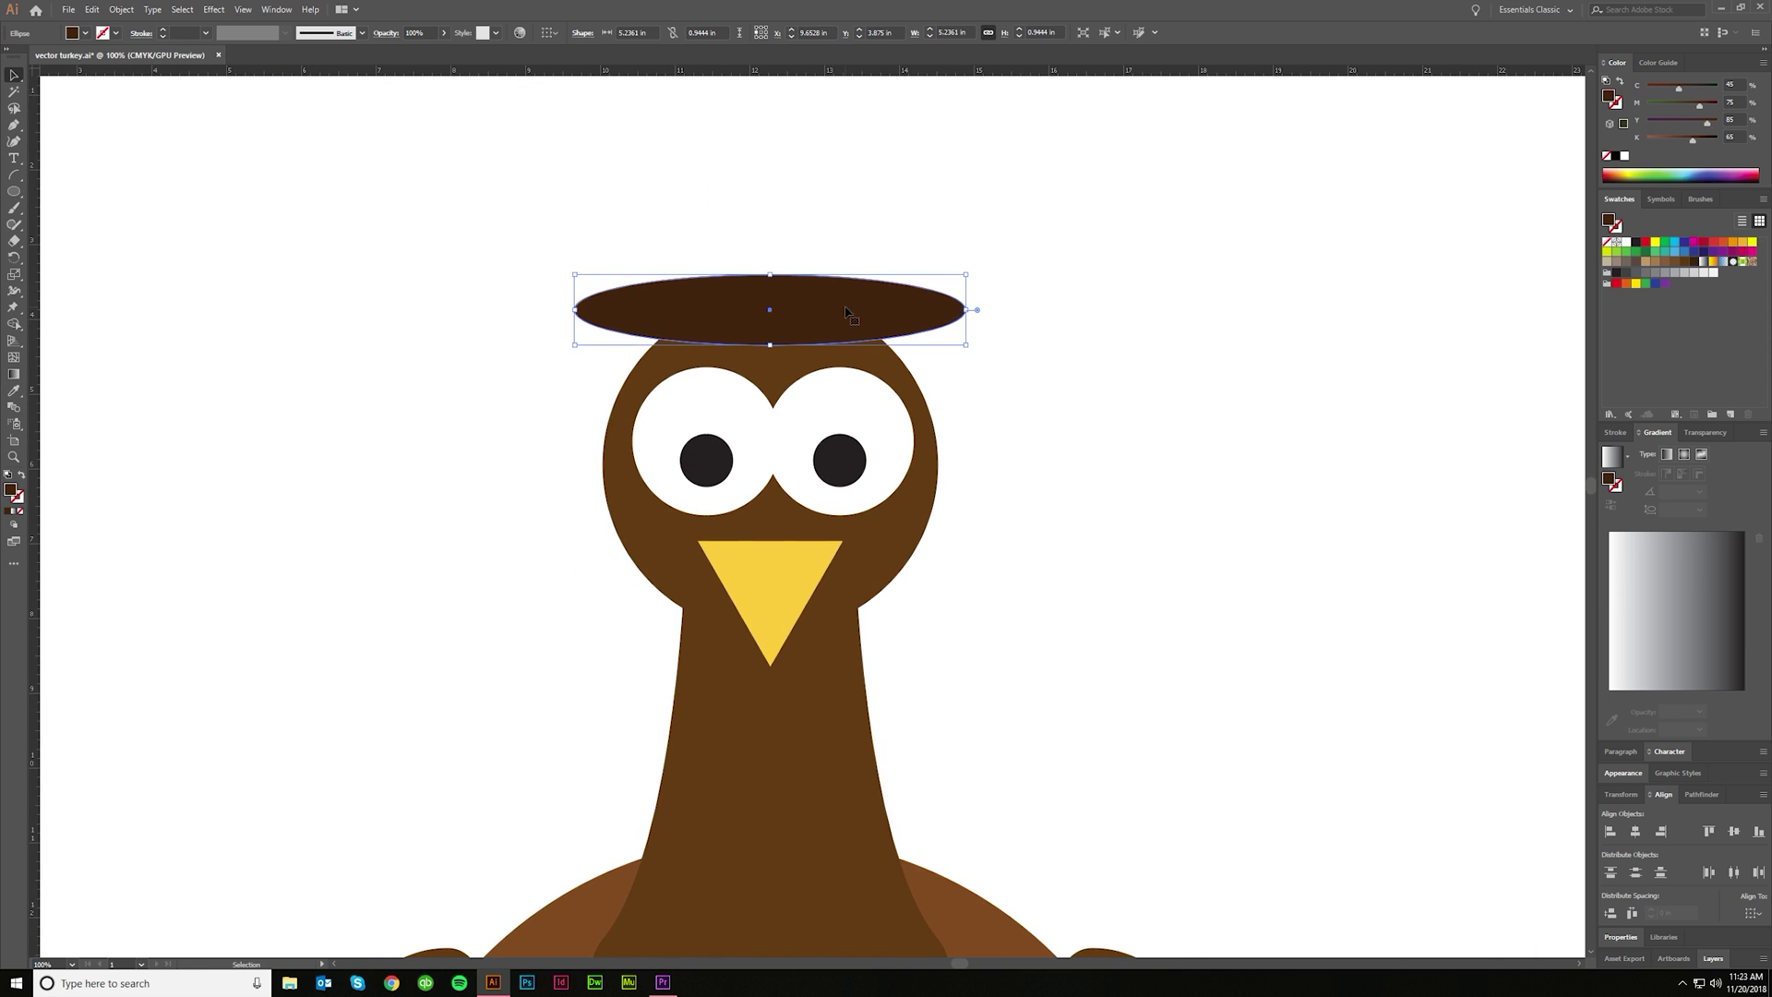
scroll(836, 323, "up", 3)
left_click(12, 125)
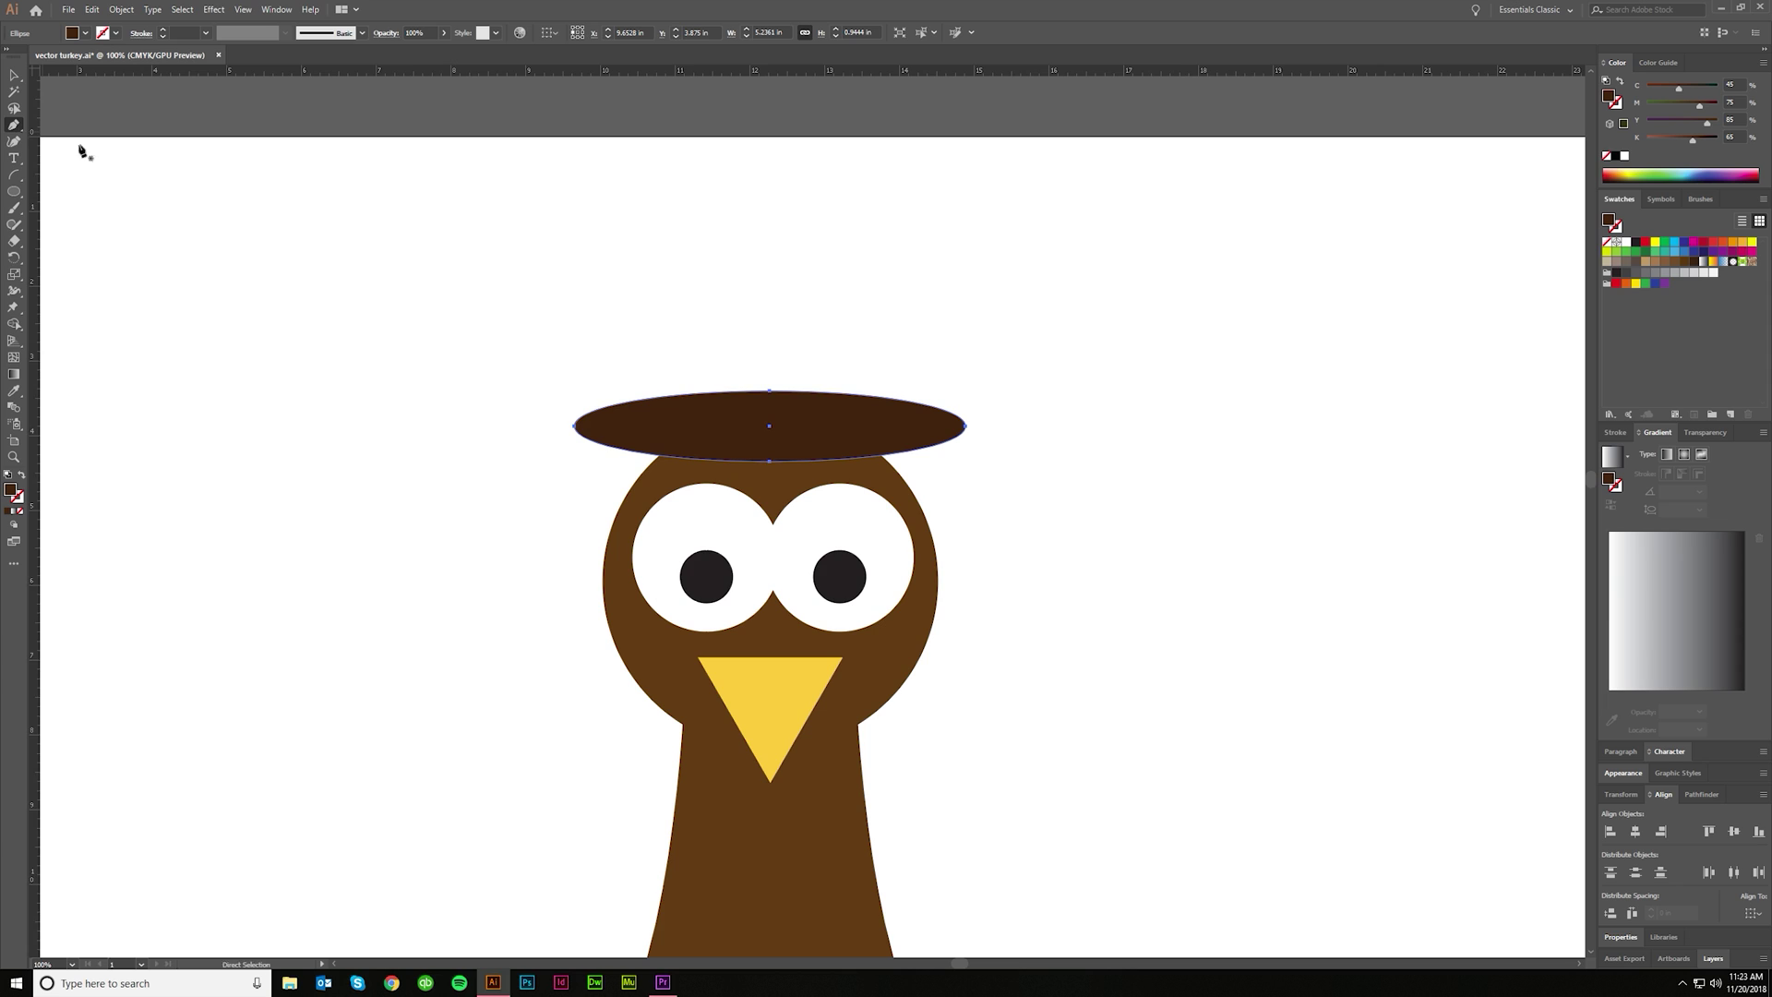
left_click(684, 316, "ctrl")
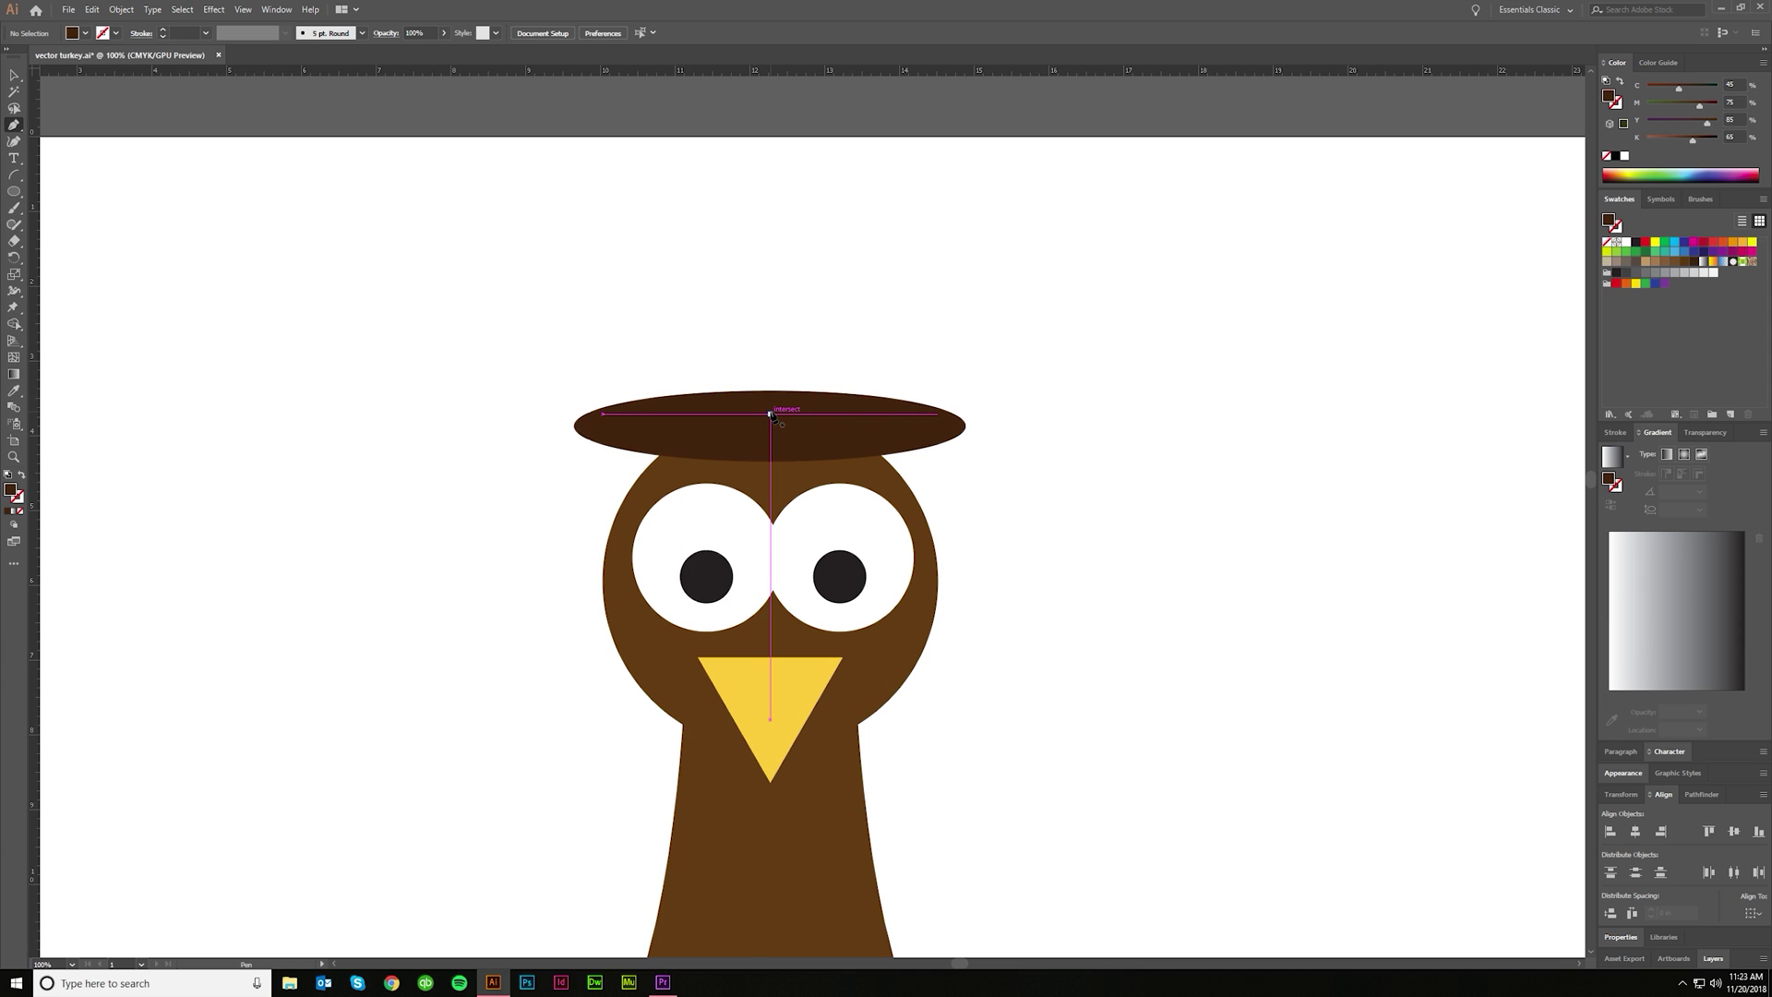
left_click(770, 425)
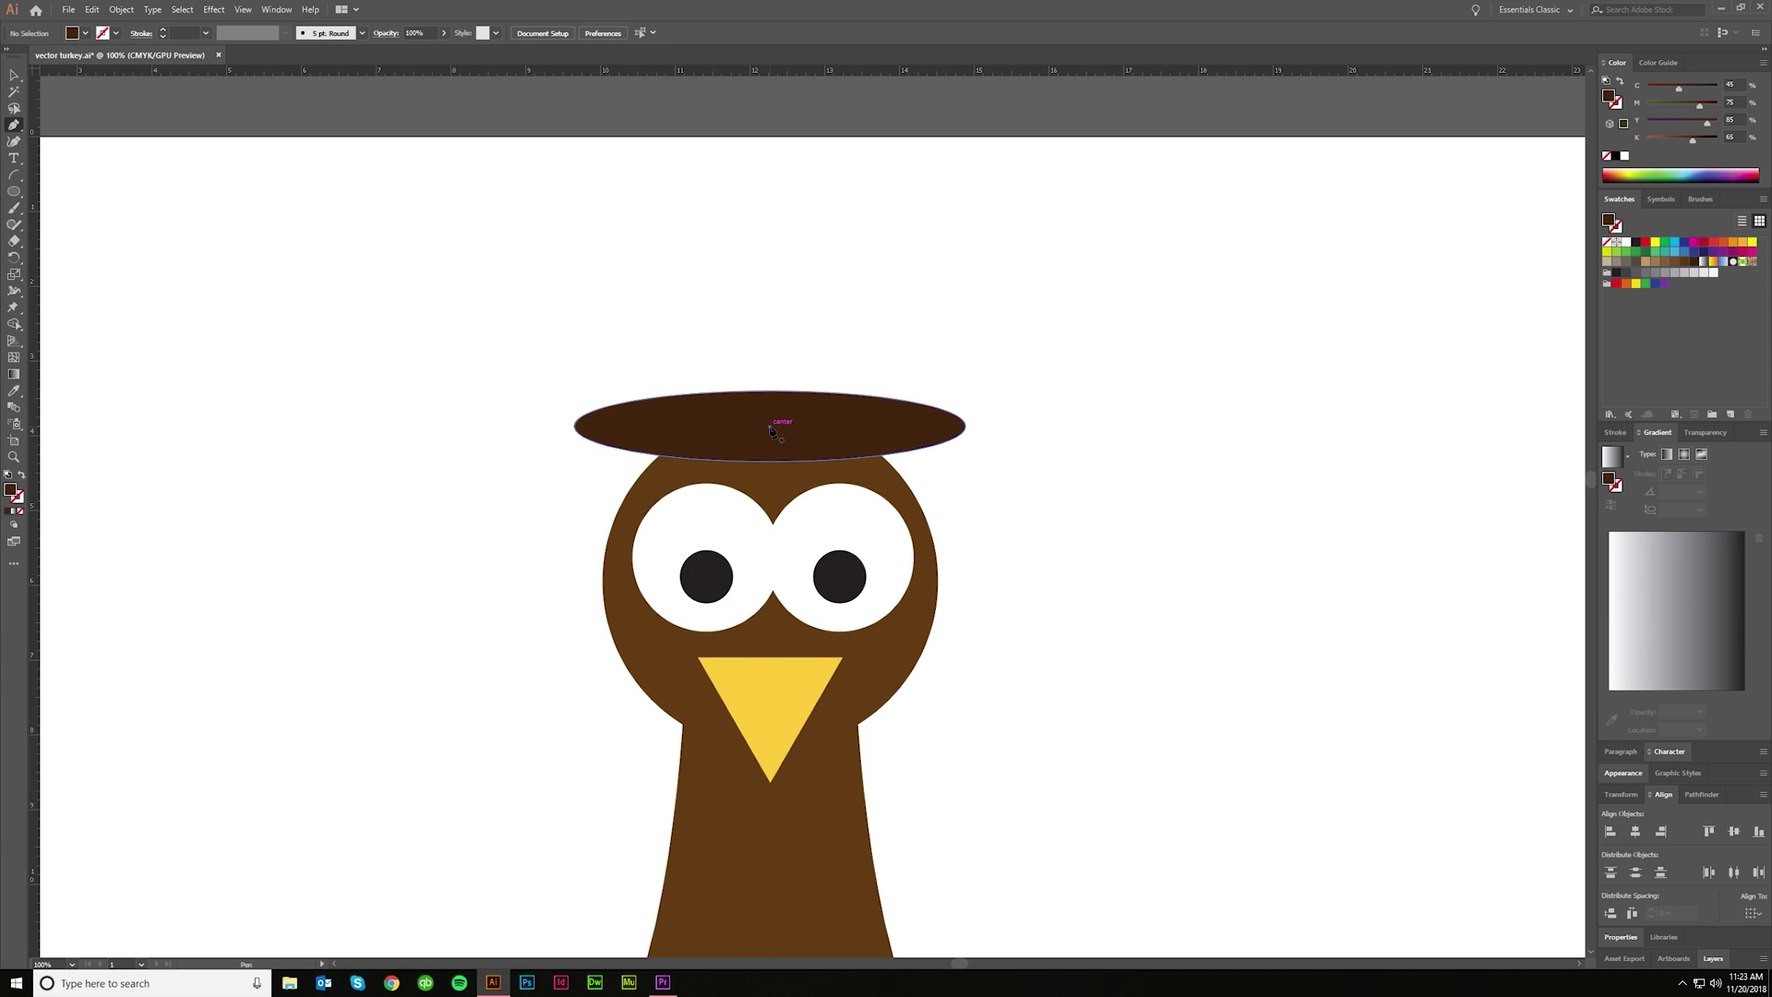
left_click(770, 229)
left_click(674, 230)
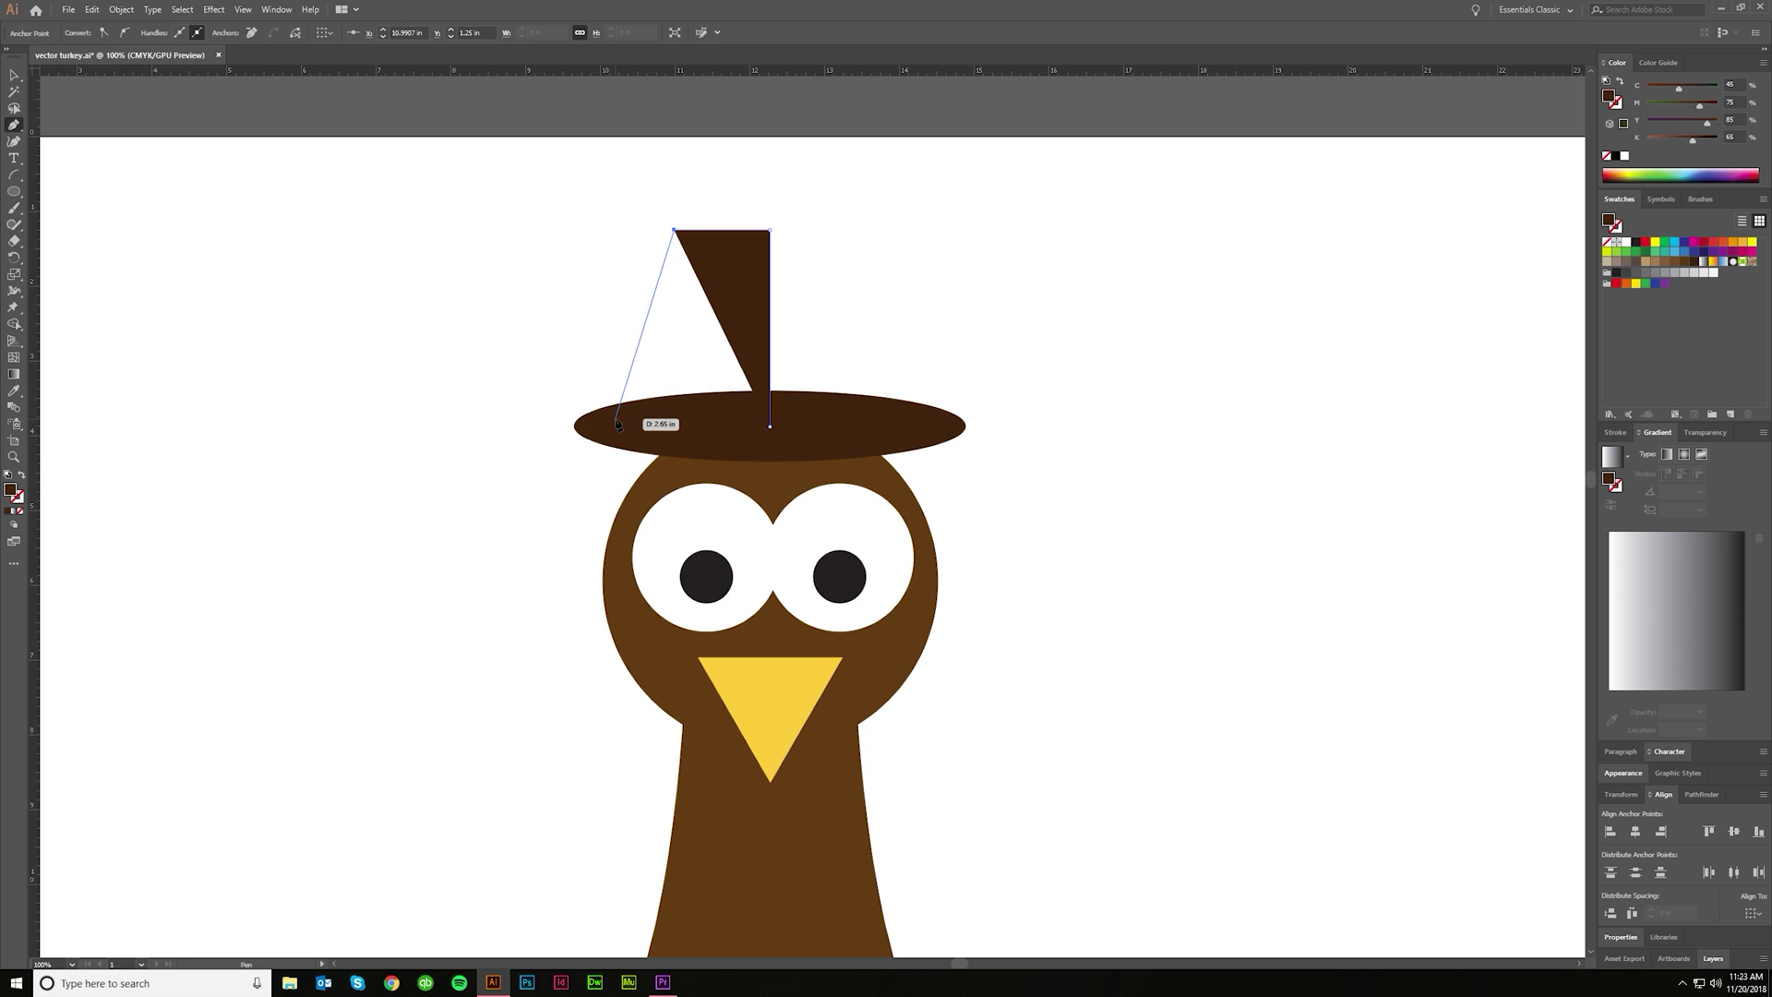
left_click(617, 420)
left_click(770, 426)
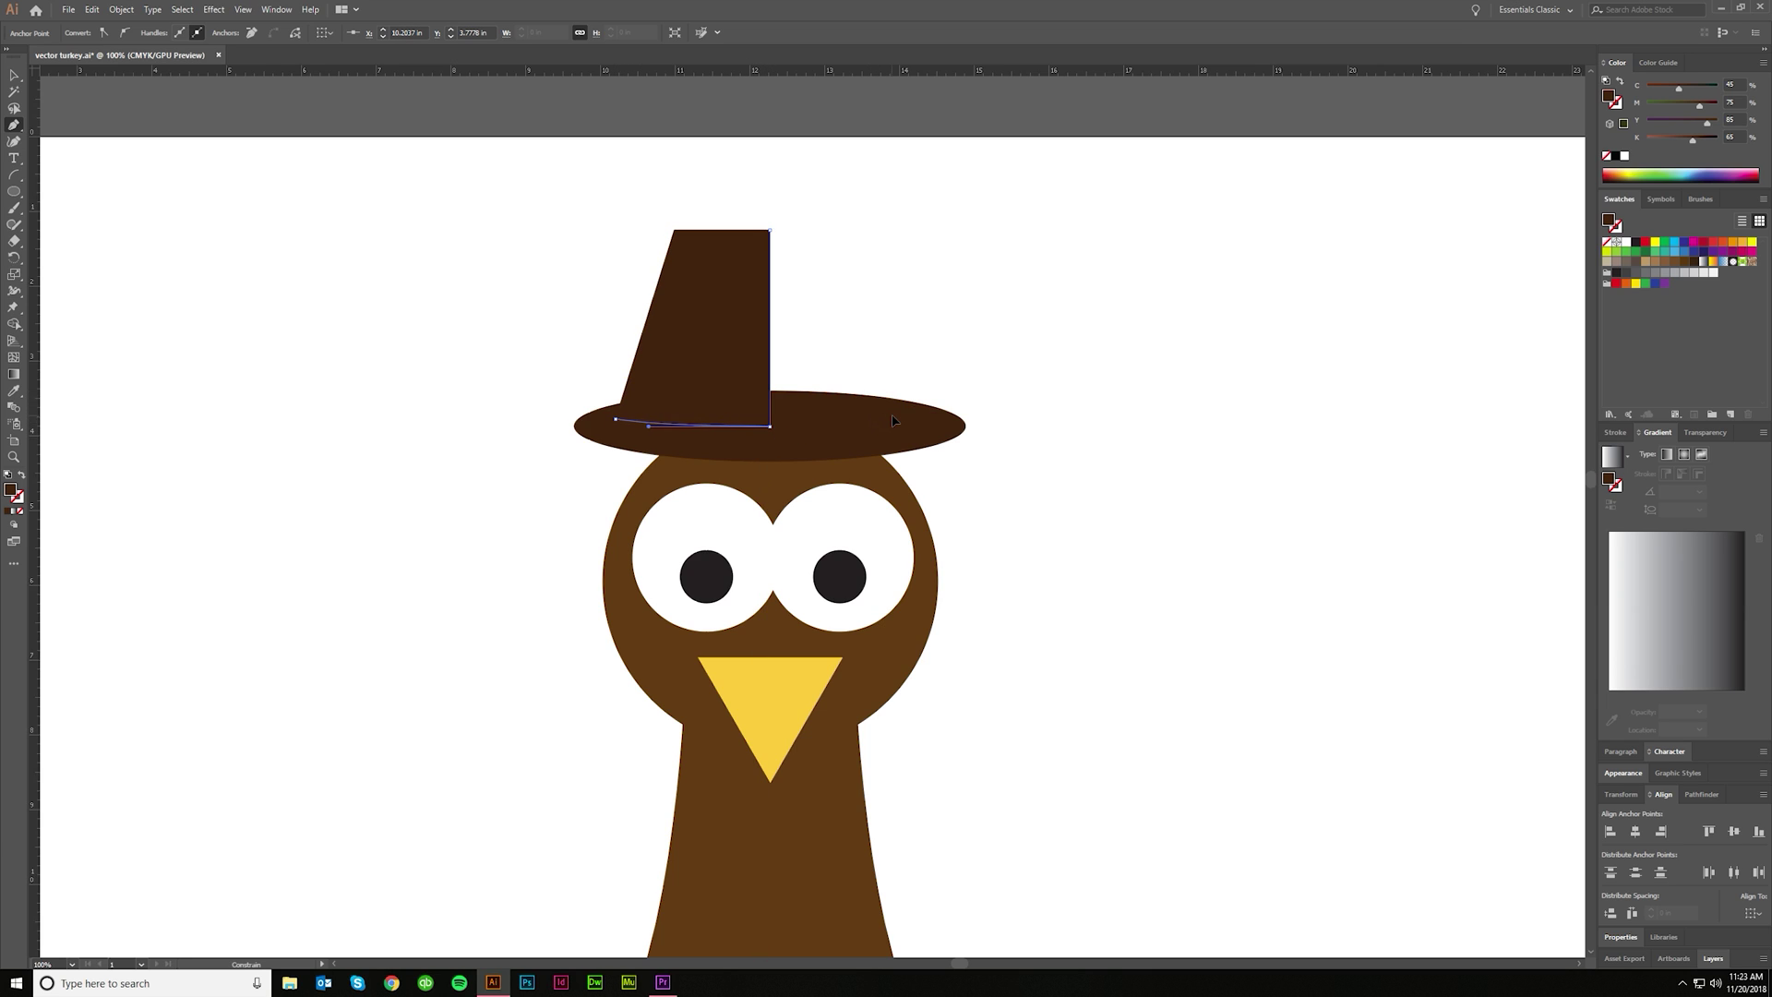
Step: Duplicate the half crown to its right and reflect the copy across the vertical axis
key("v")
left_click_drag(723, 265, 885, 266)
right_click(883, 313)
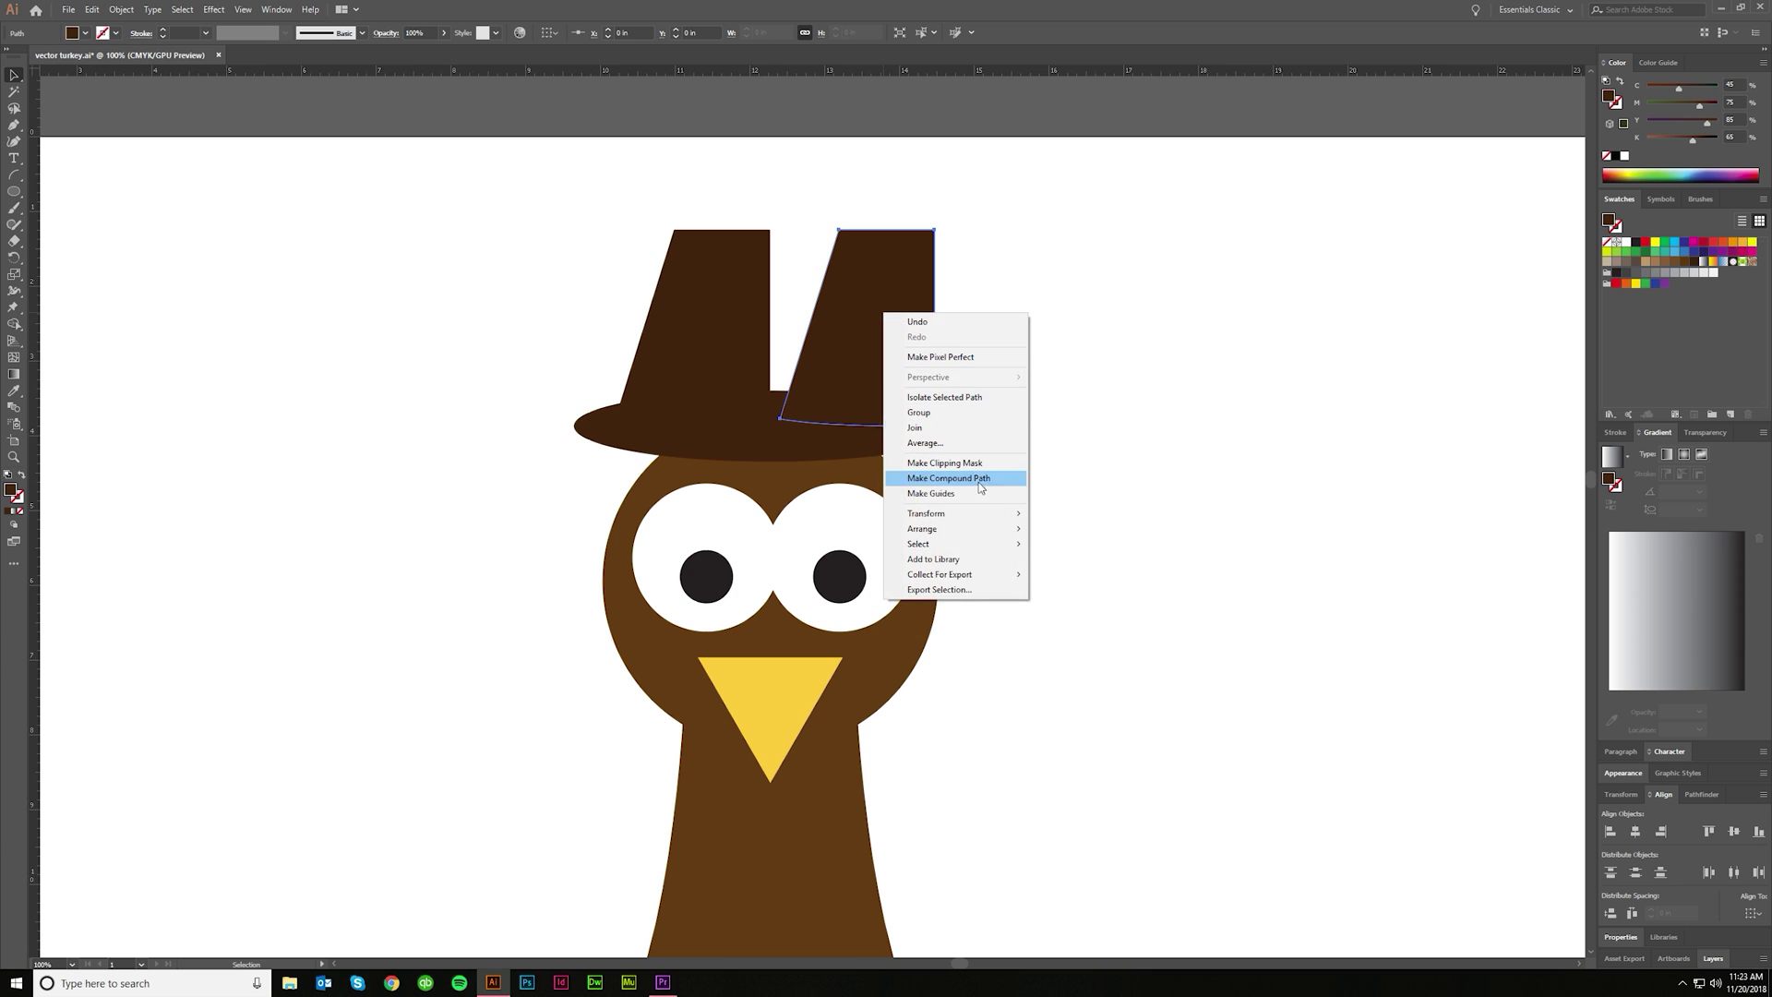
left_click(1094, 572)
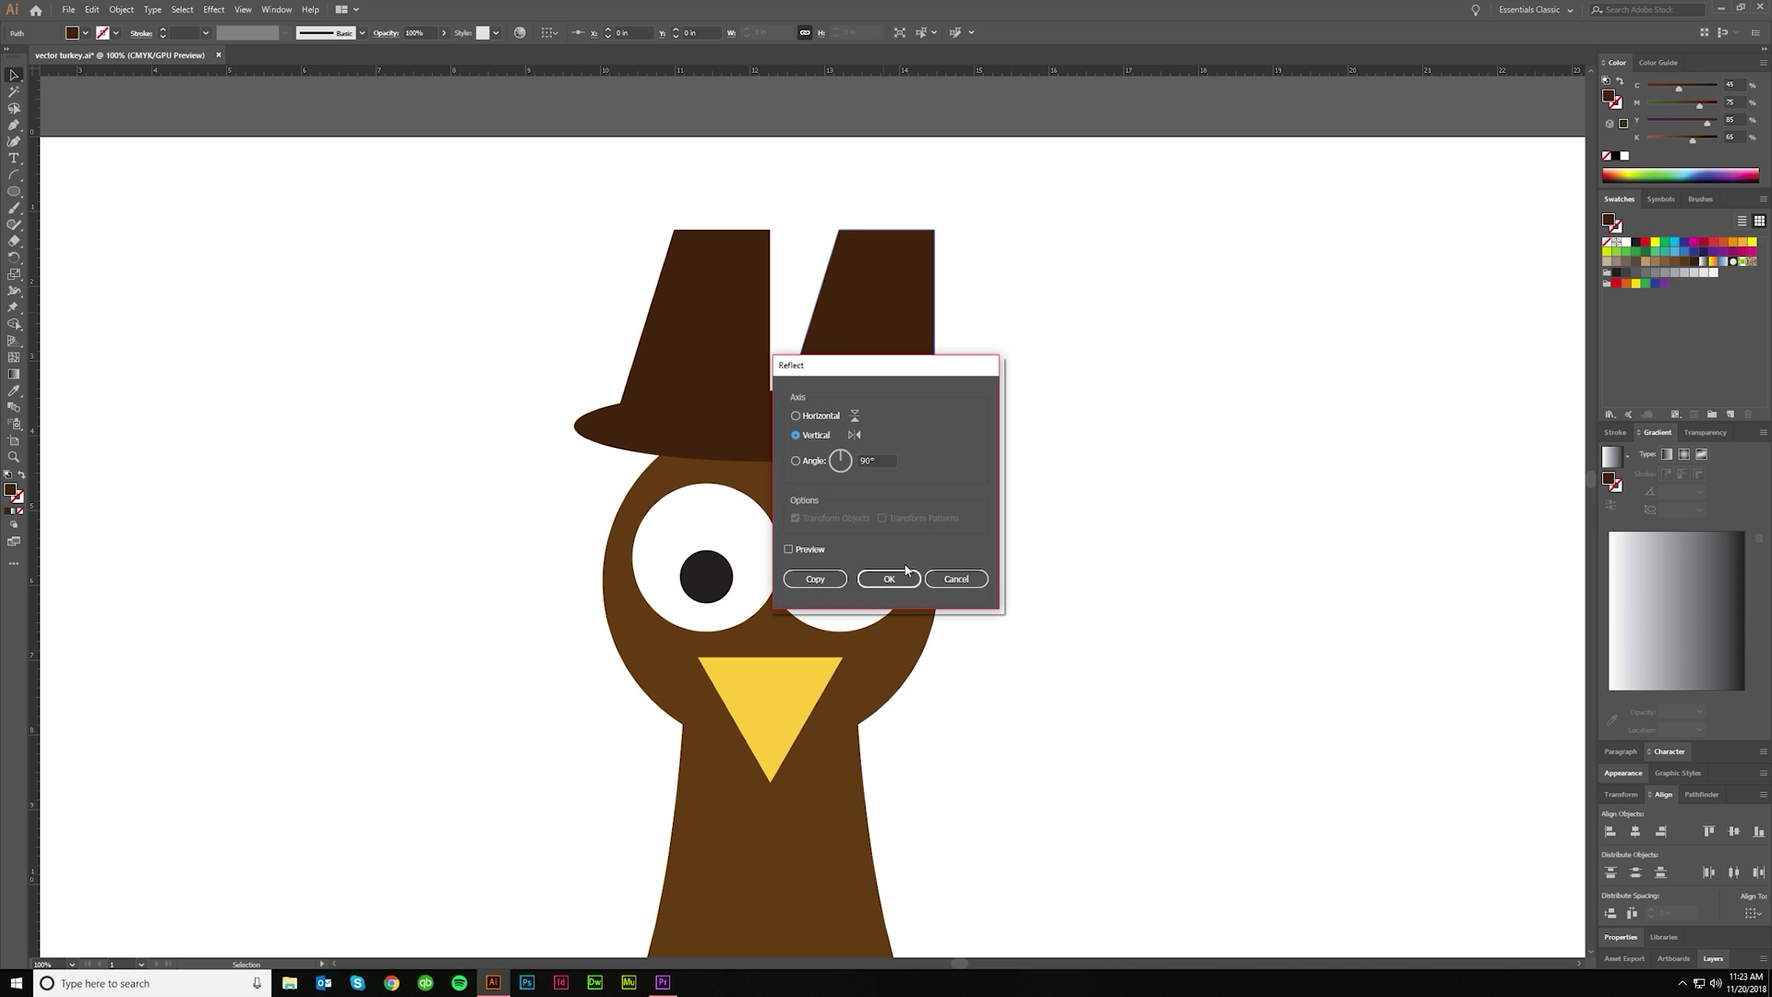
left_click(906, 570)
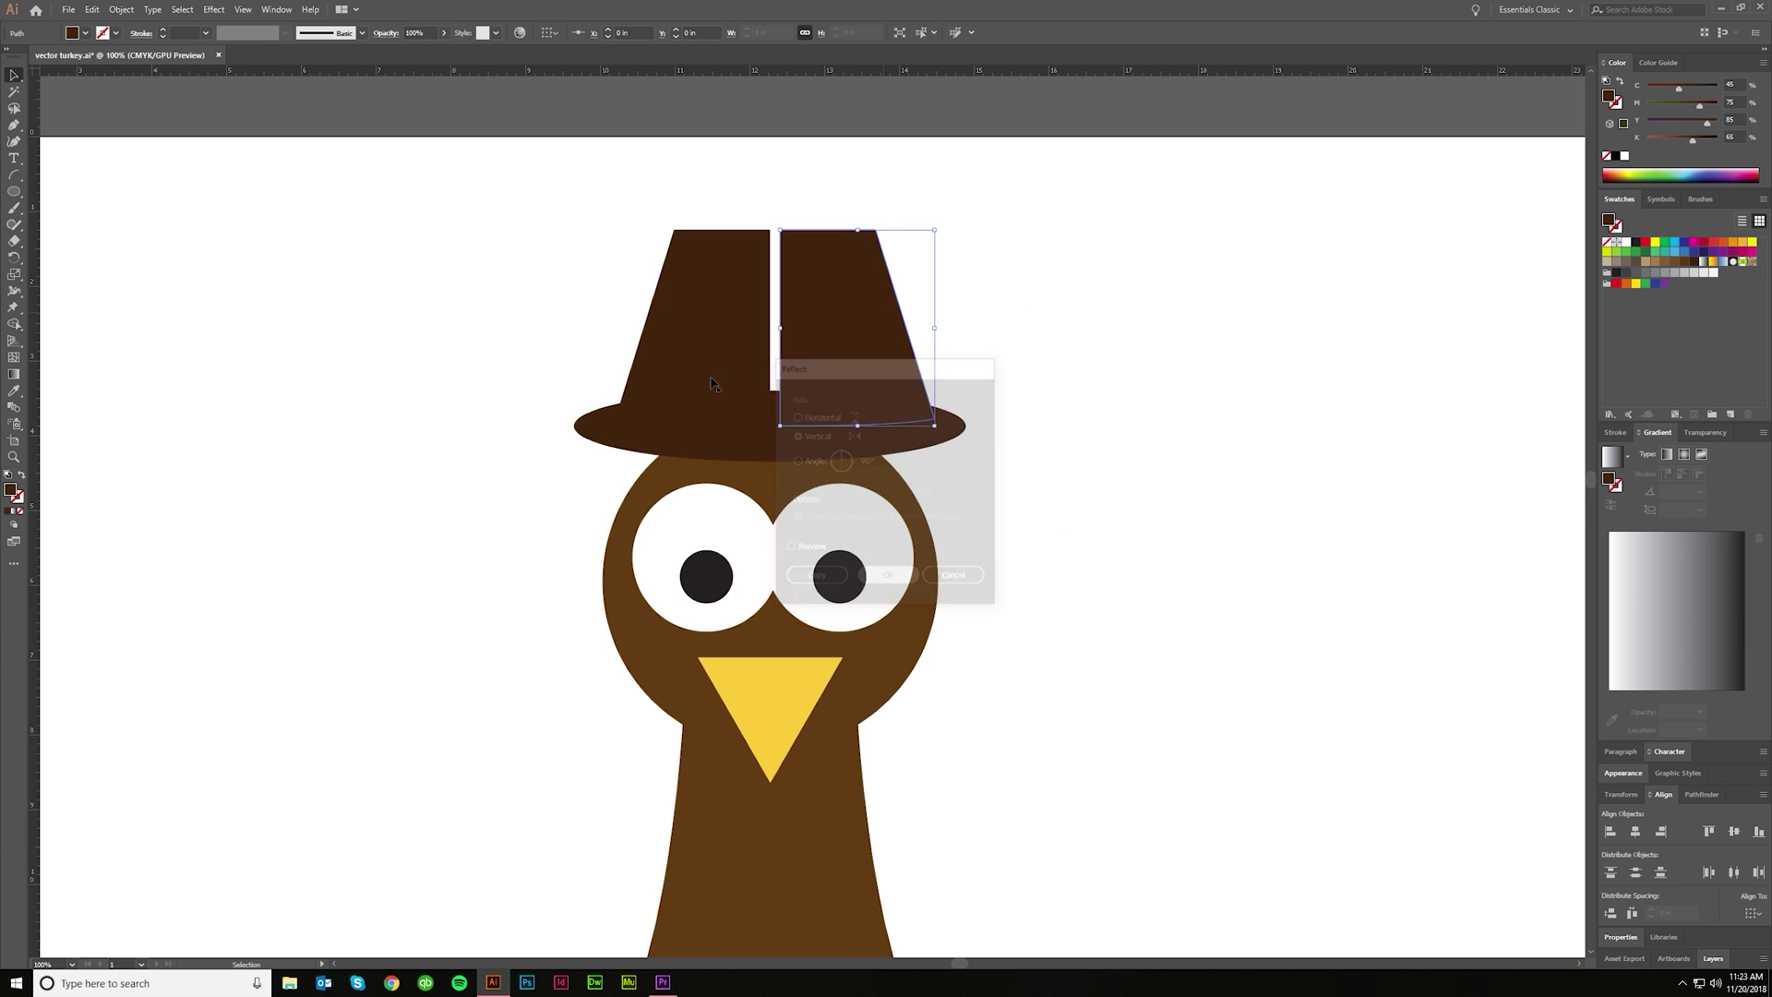
Step: Butt the mirrored half against the original along the centre line and unite both into one crown shape
left_click(1631, 913)
left_click(1701, 775)
left_click(1701, 793)
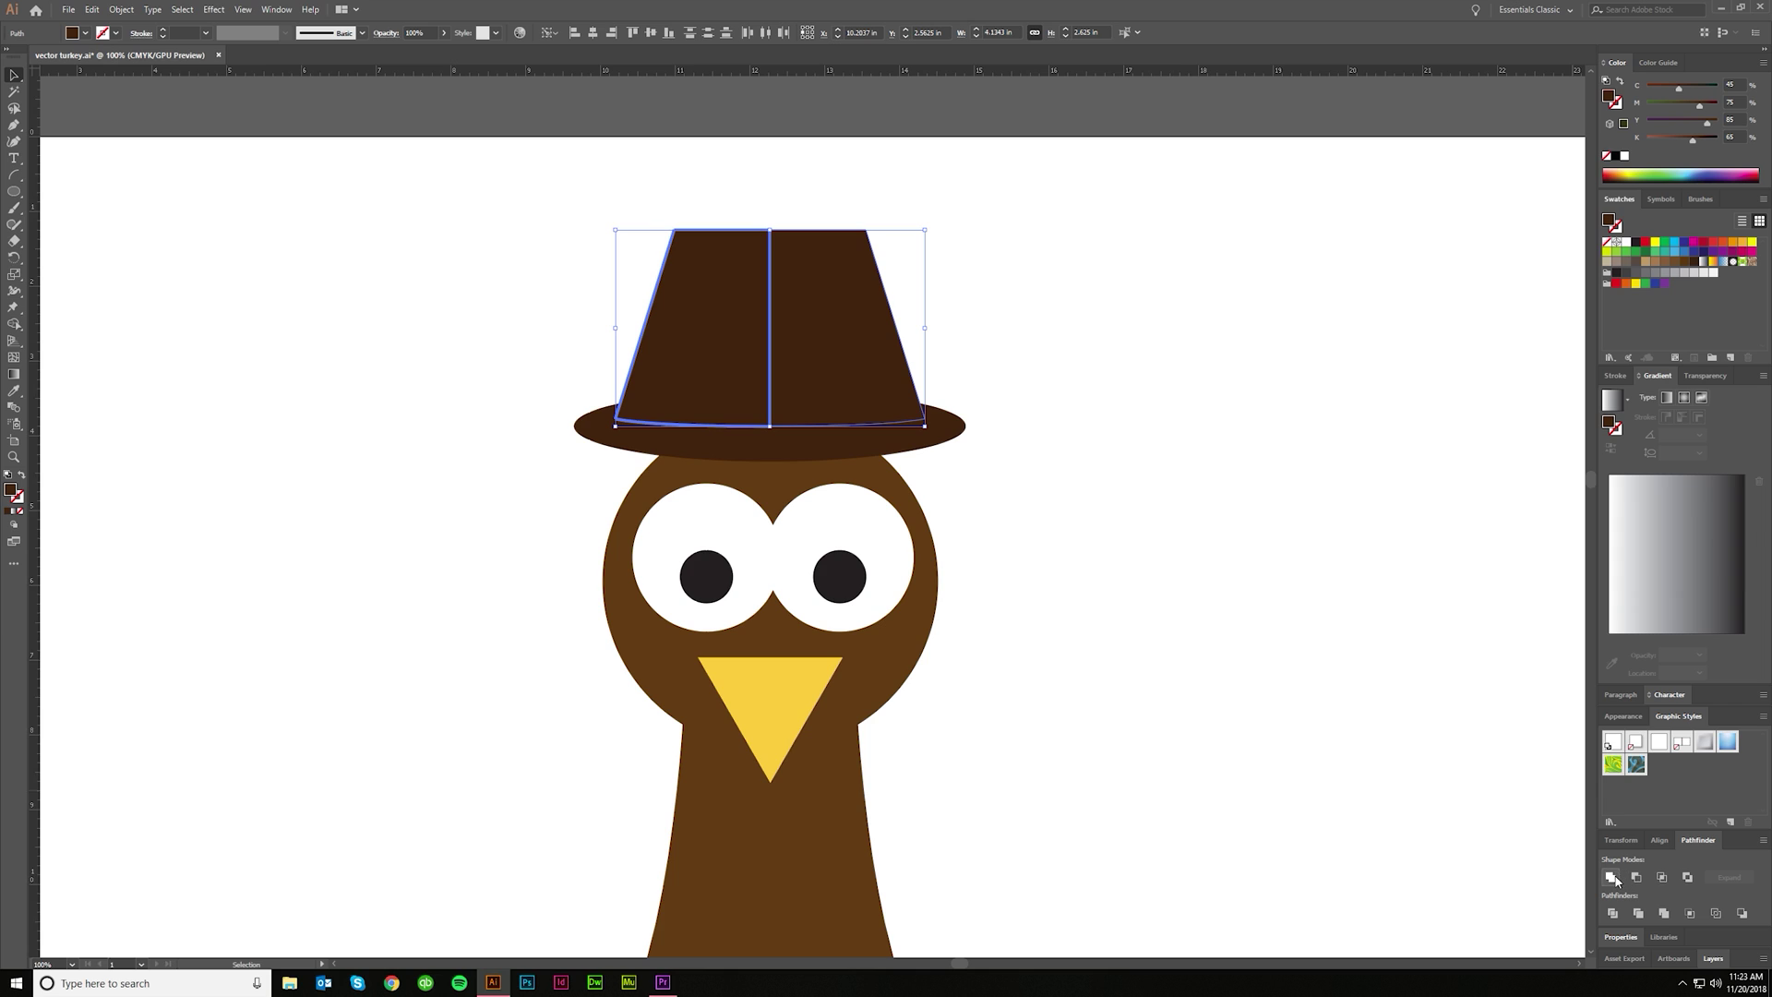
left_click(1616, 879)
left_click(1104, 499)
Step: Align the hat crown and brim on a common horizontal centre with the turkey's head
left_click(942, 434)
left_click(858, 367, "shift")
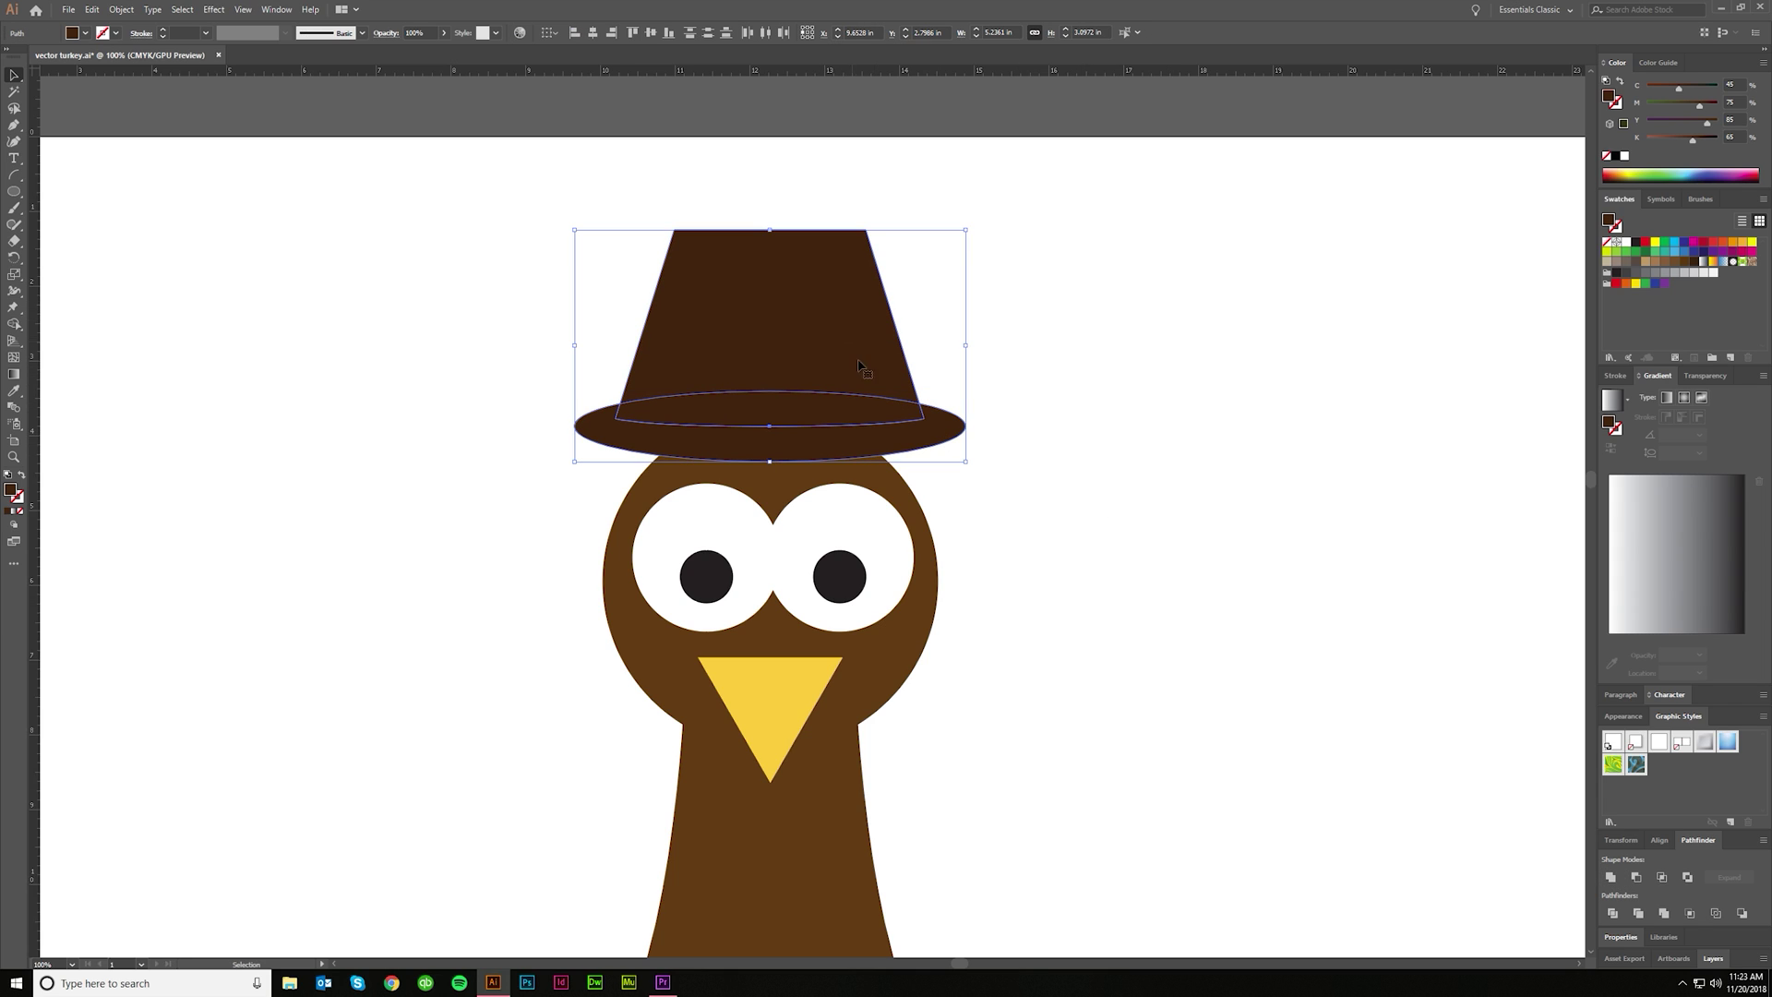
left_click(1660, 840)
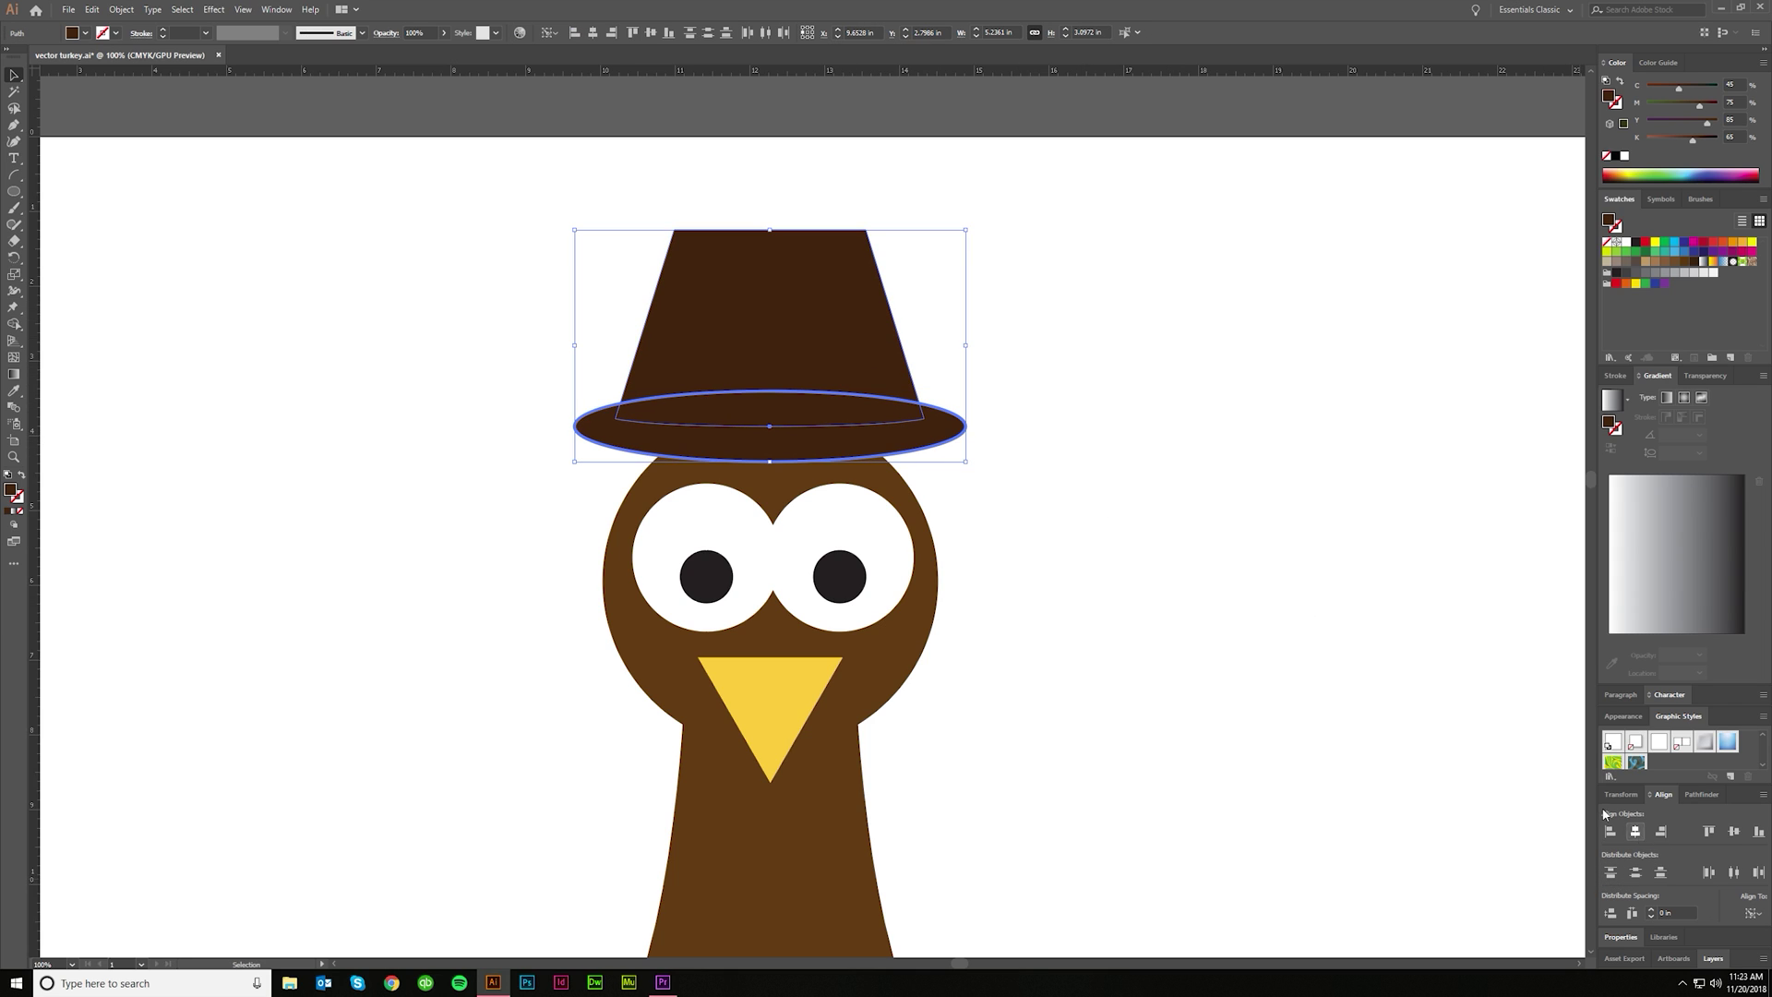
left_click(921, 500, "shift")
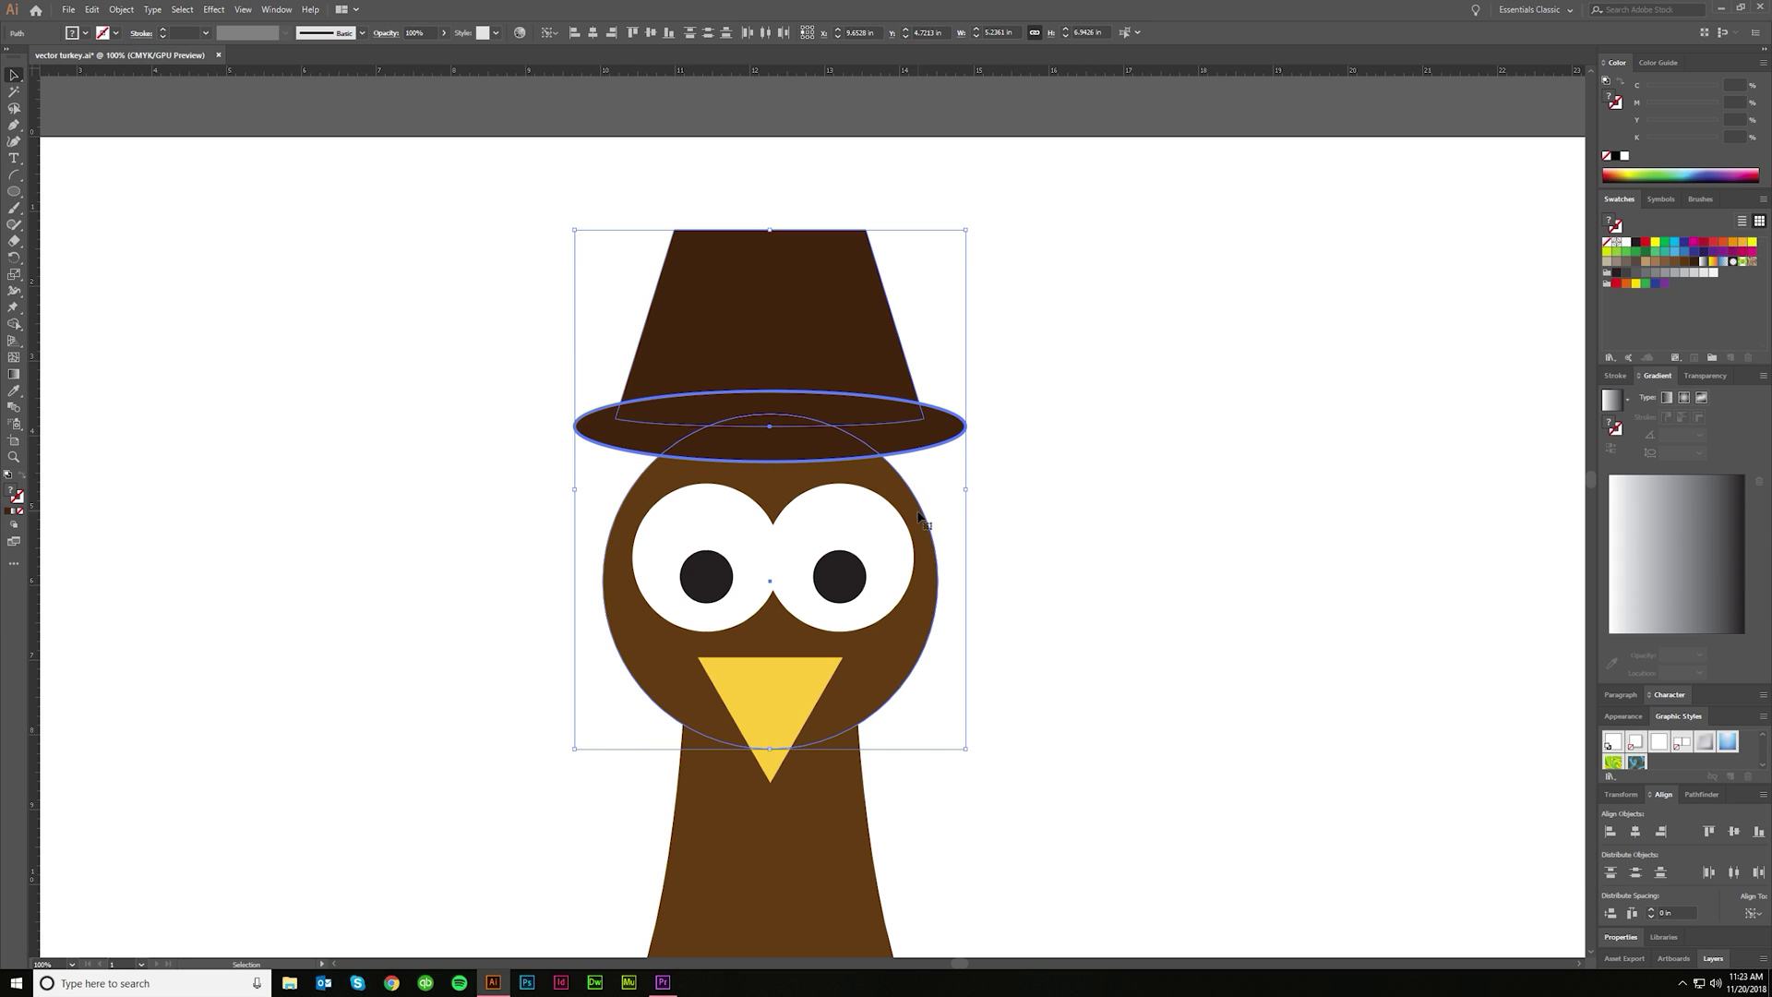
left_click(1630, 838)
left_click(1118, 539)
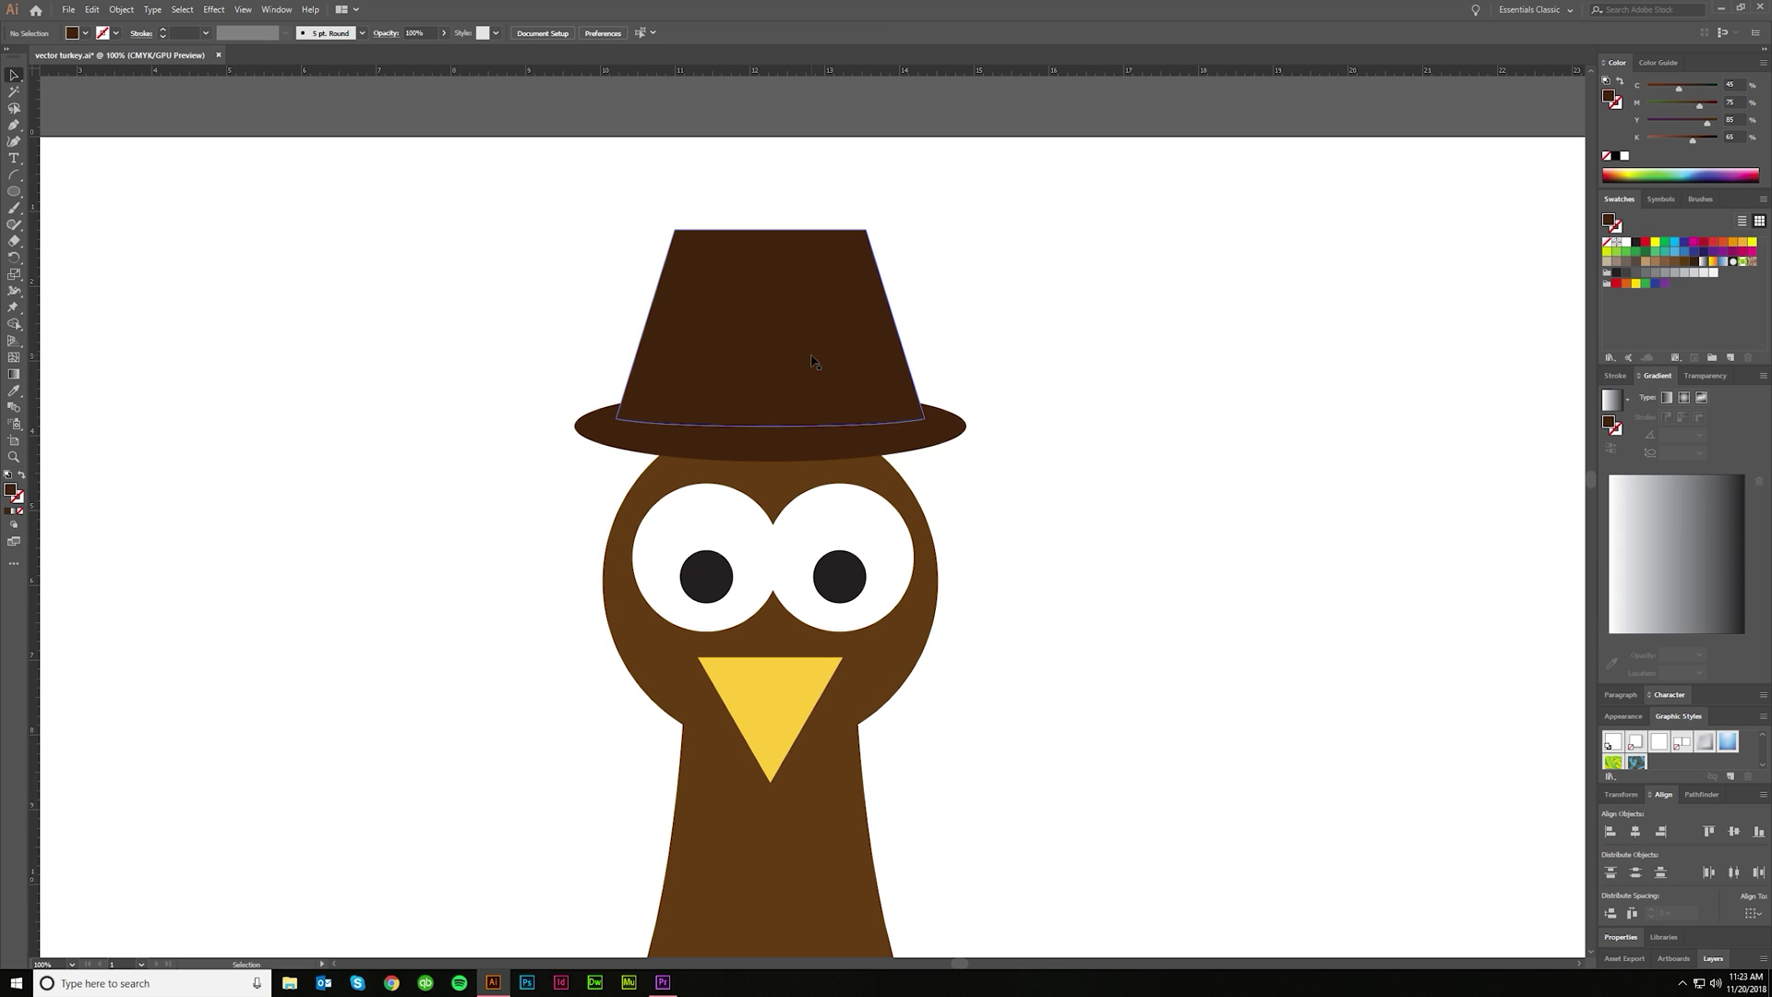
Step: Fill the hat crown with the slightly lighter dark brown from the last swatch of the palette strip
left_click(784, 382)
scroll(783, 381, "up", 1)
key("ctrl+shift+a")
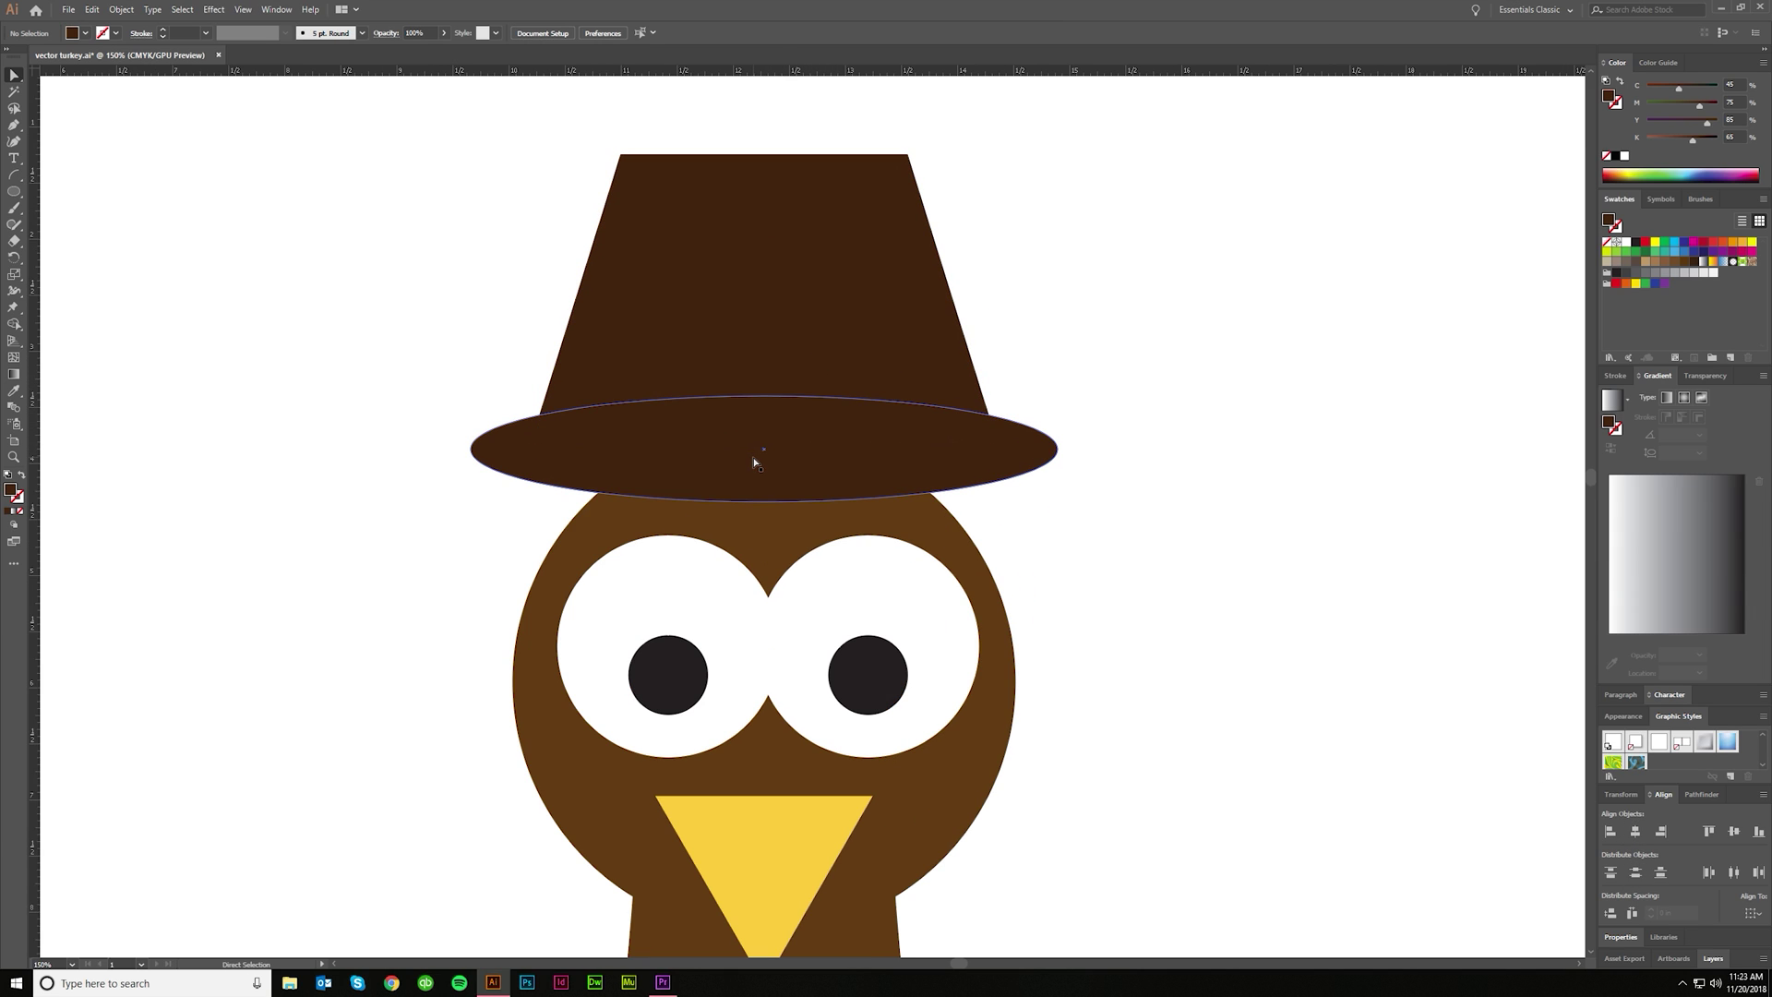
left_click(777, 436)
scroll(777, 434, "down", 3)
scroll(646, 604, "down", 6)
key("i")
left_click(242, 847)
key("a")
key("ctrl+shift+a")
scroll(758, 158, "up", 3)
scroll(843, 258, "up", 2)
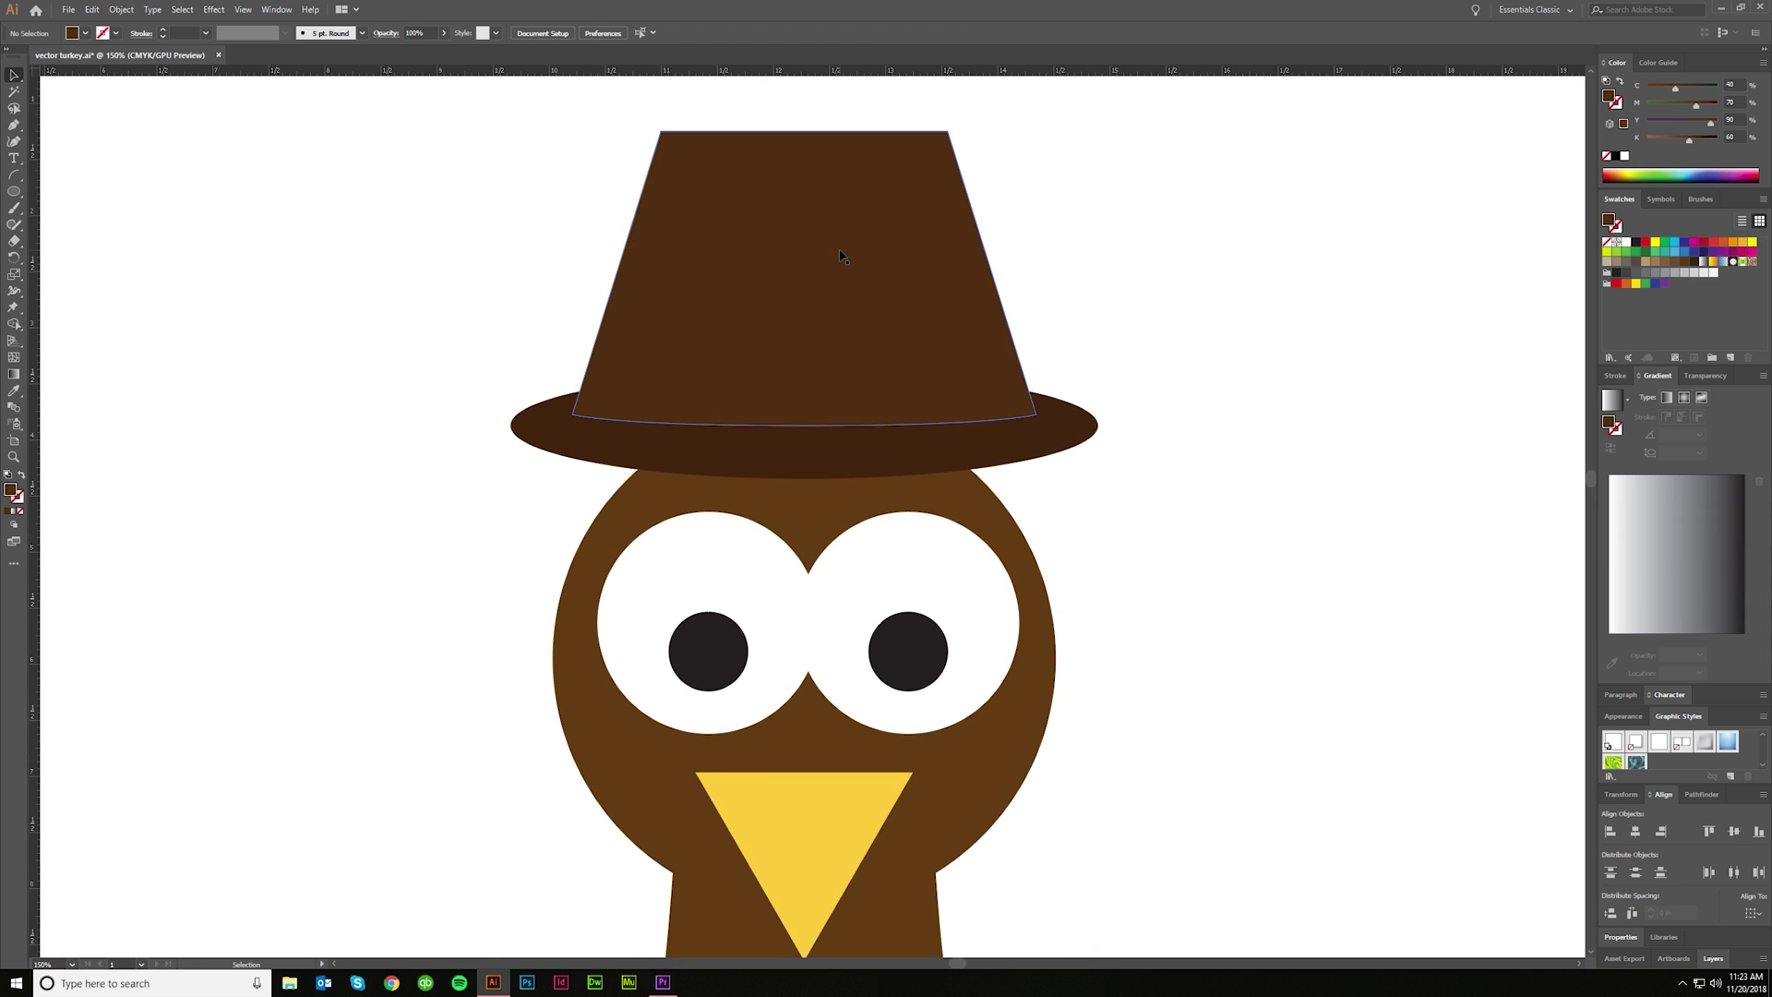
Step: Pull the middle of the crown's bottom edge slightly down to follow the brim's curve more closely
left_click(805, 441)
left_click_drag(804, 444, 805, 458)
left_click(1139, 547)
left_click(1163, 530)
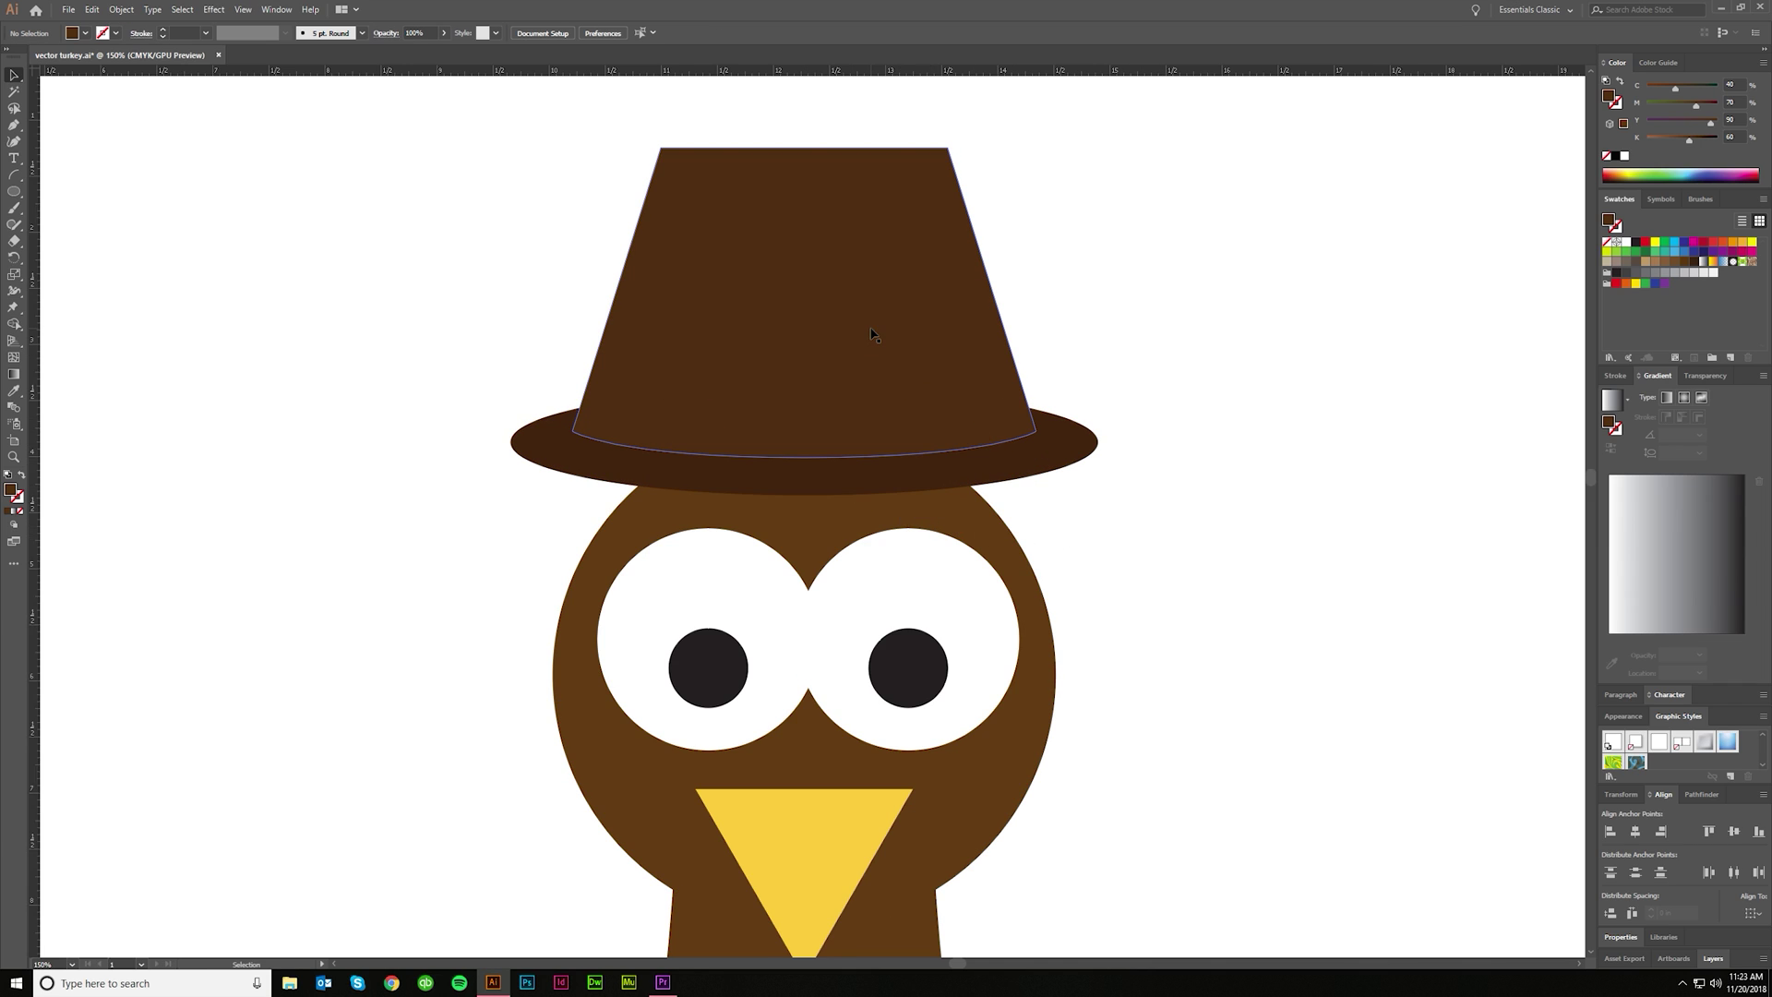
Step: Duplicate the crown straight upward so the copy's curved bottom crosses the original, and divide the two overlapping shapes
scroll(1093, 297, "up", 1)
left_click_drag(872, 424, 873, 321)
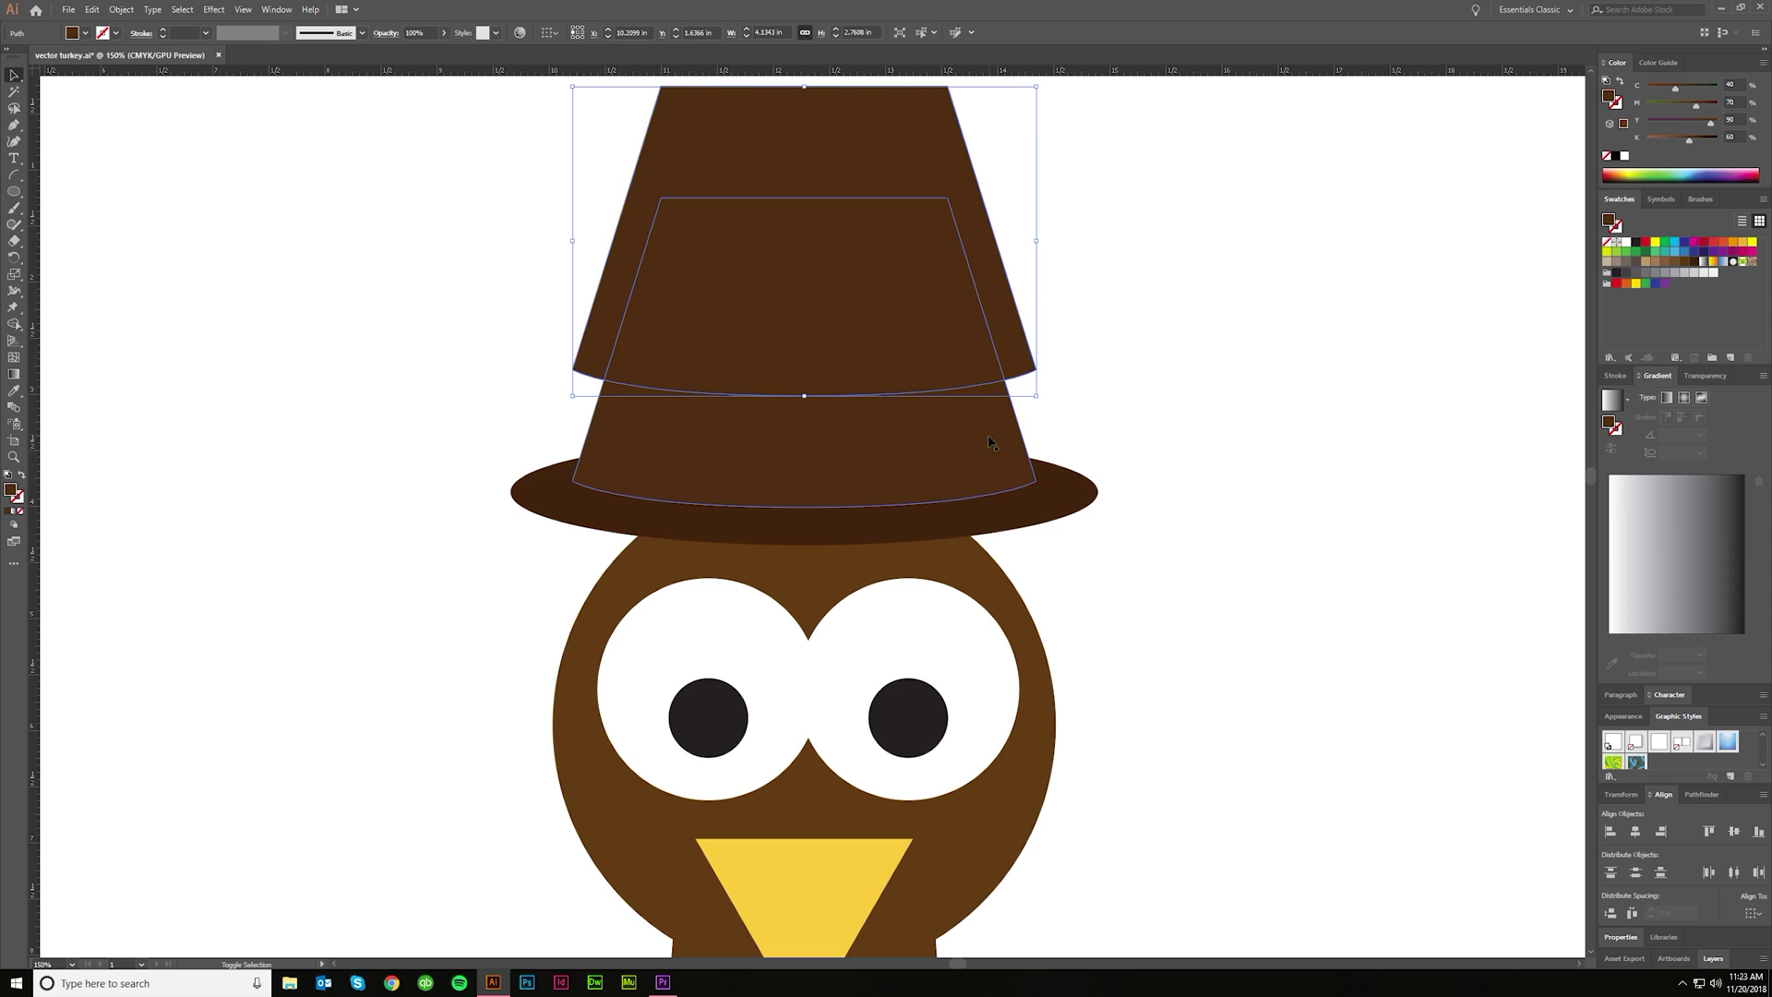
left_click(1703, 795)
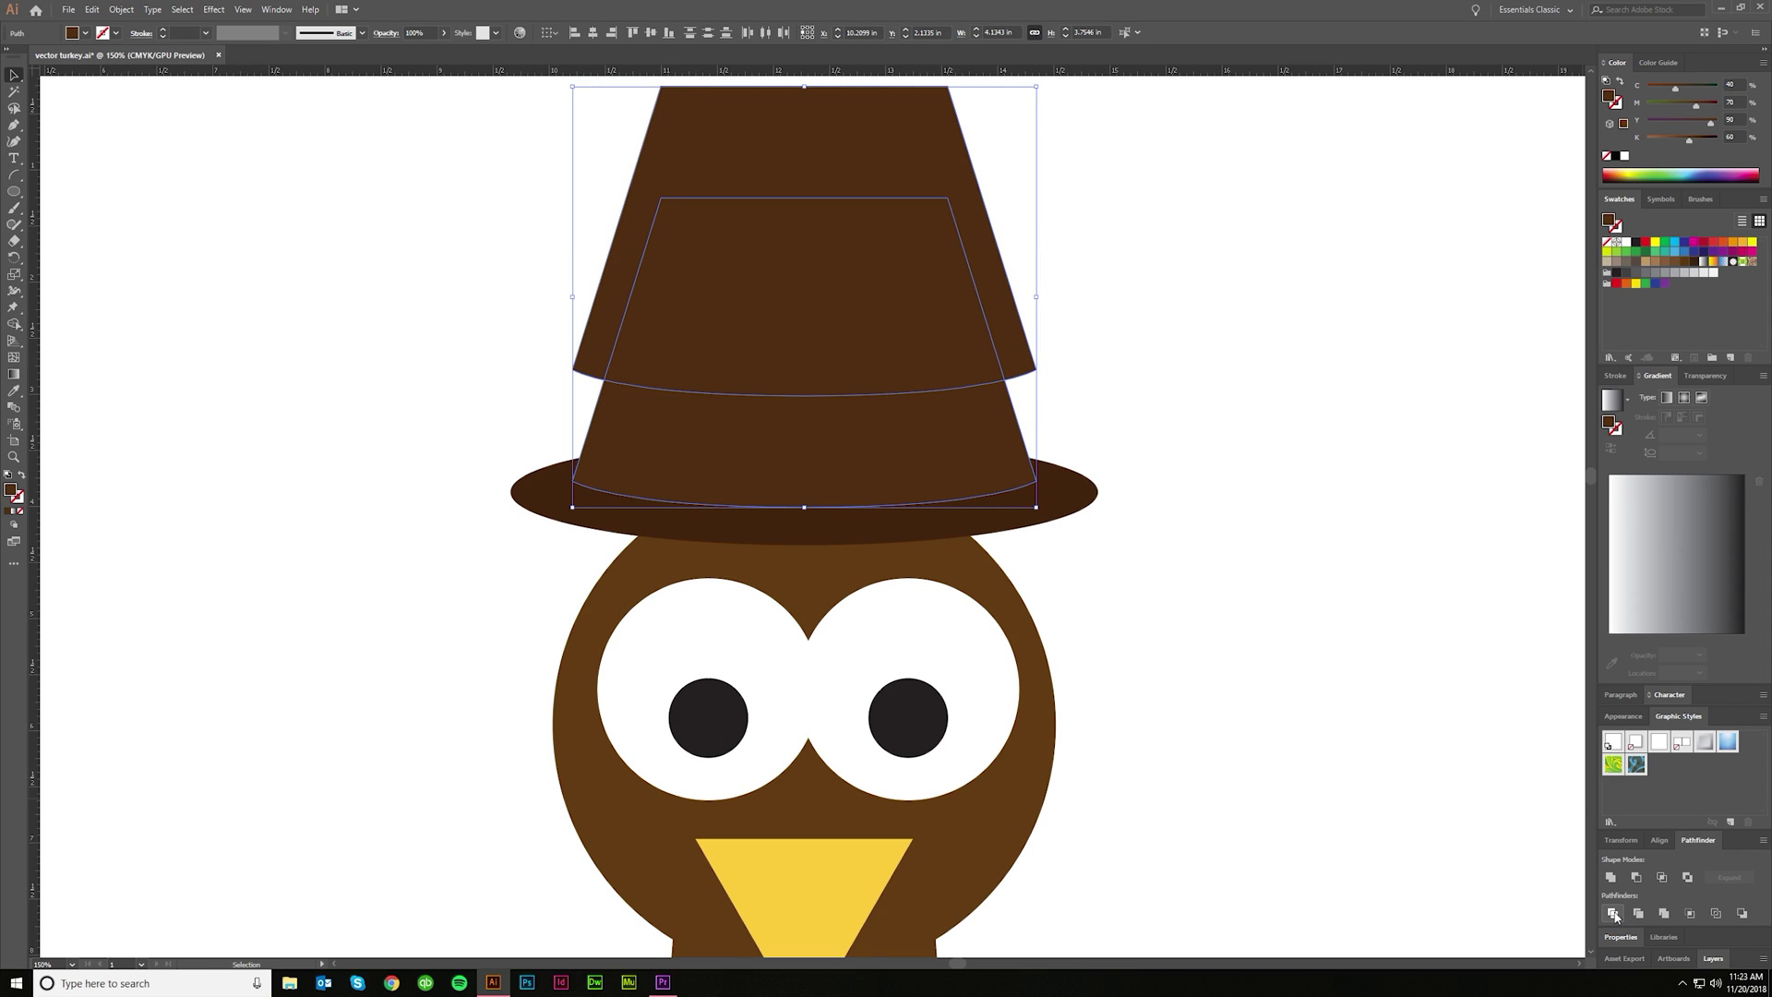
left_click(1613, 914)
left_click(1218, 506)
Step: Delete the leftover divided piece that extends above and beside the original crown
scroll(1153, 452, "up", 2)
key("a")
left_click(968, 265)
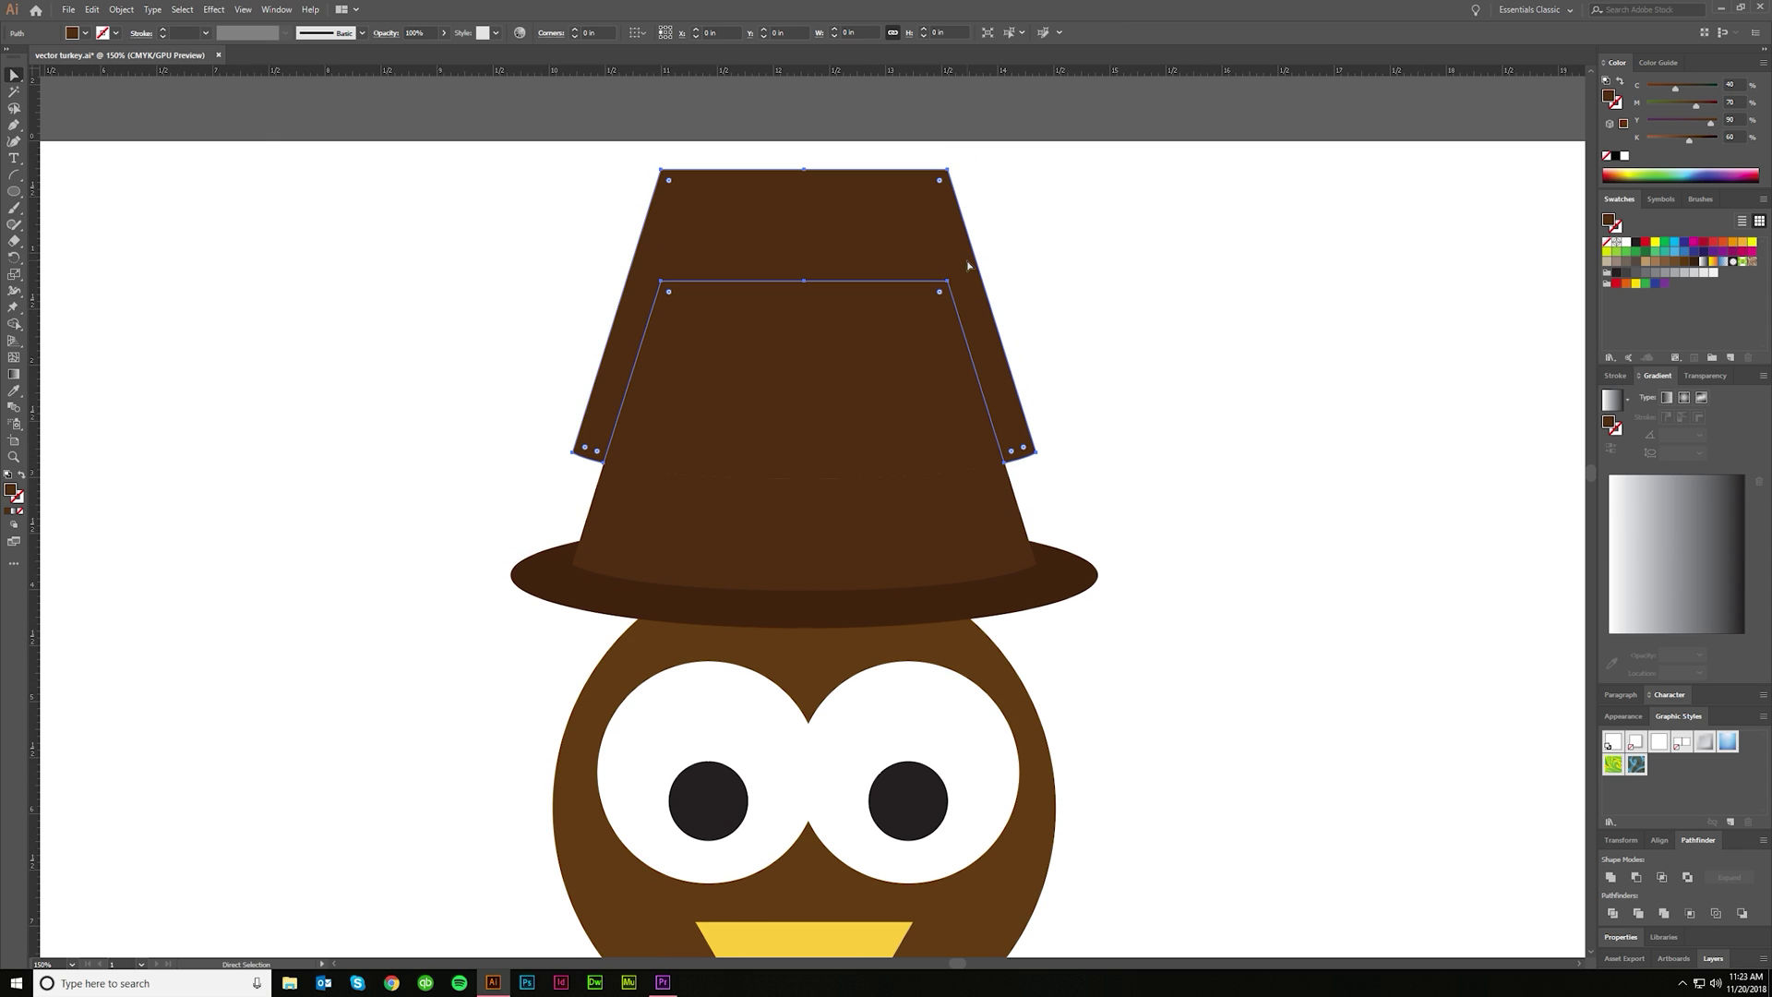
key("Delete")
Step: Fill the crown's upper section with the brim's darkest brown, leaving the lower section as a hat band
left_click(898, 383)
key("ctrl+minus")
key("ctrl+minus")
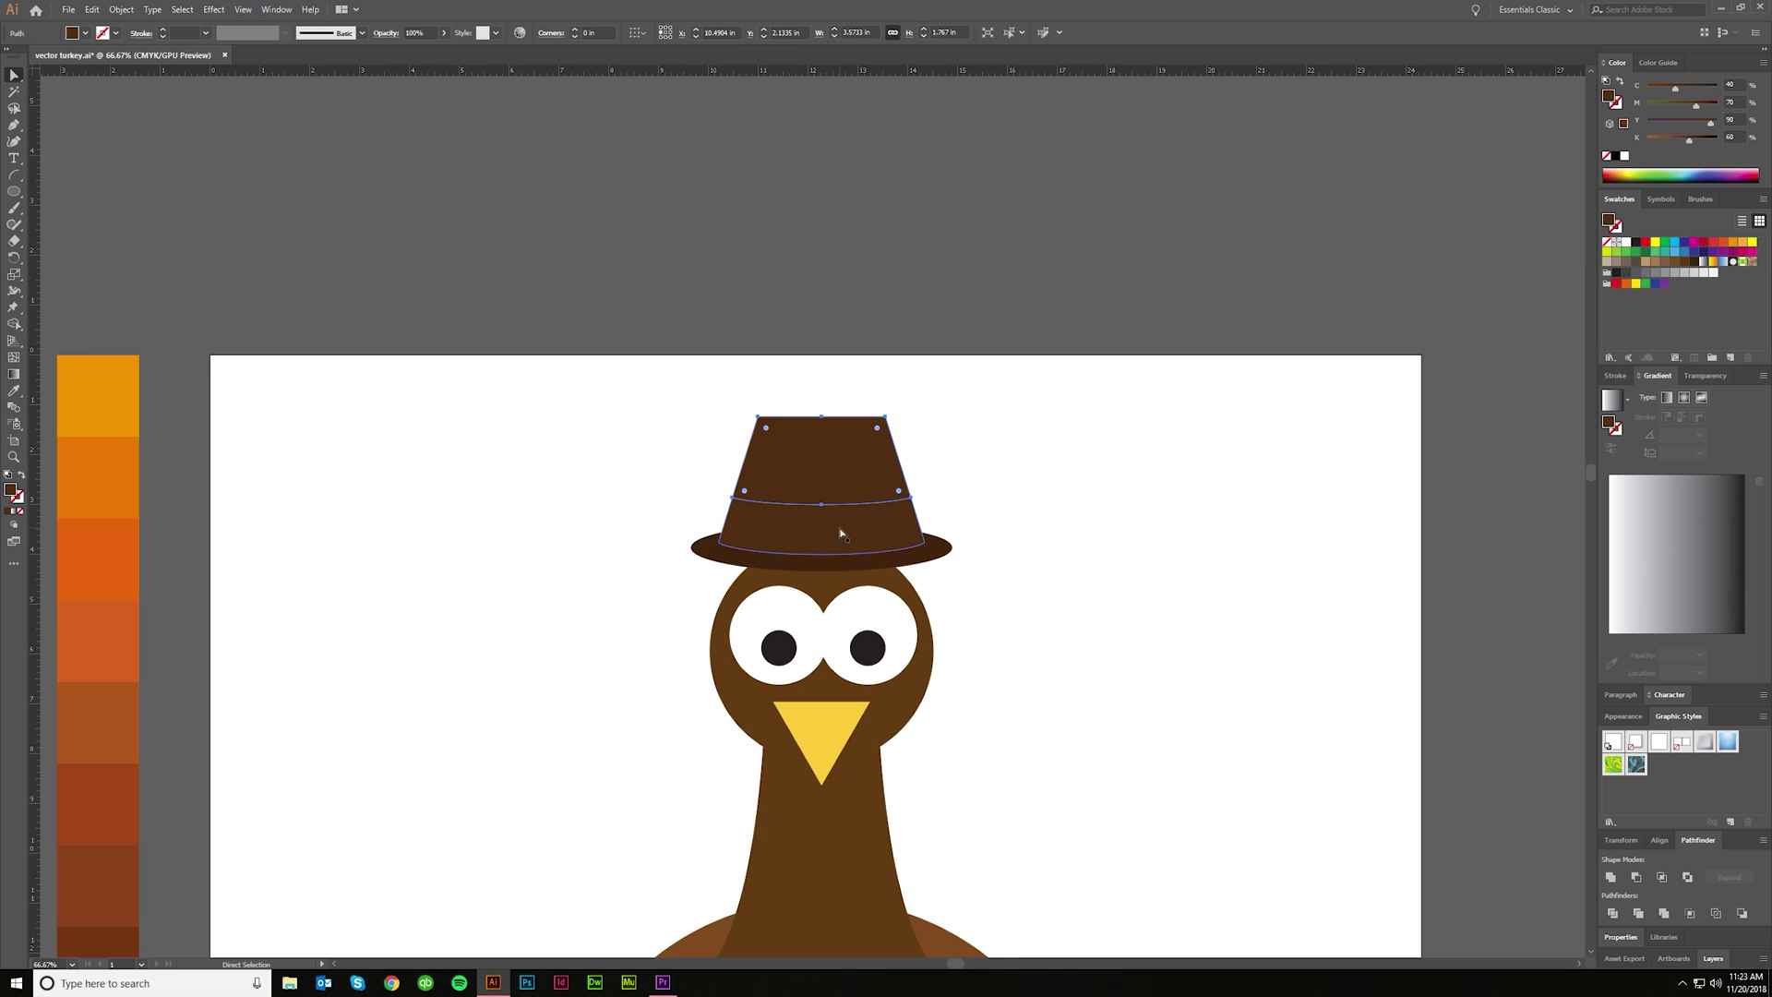
scroll(844, 533, "down", 3)
key("i")
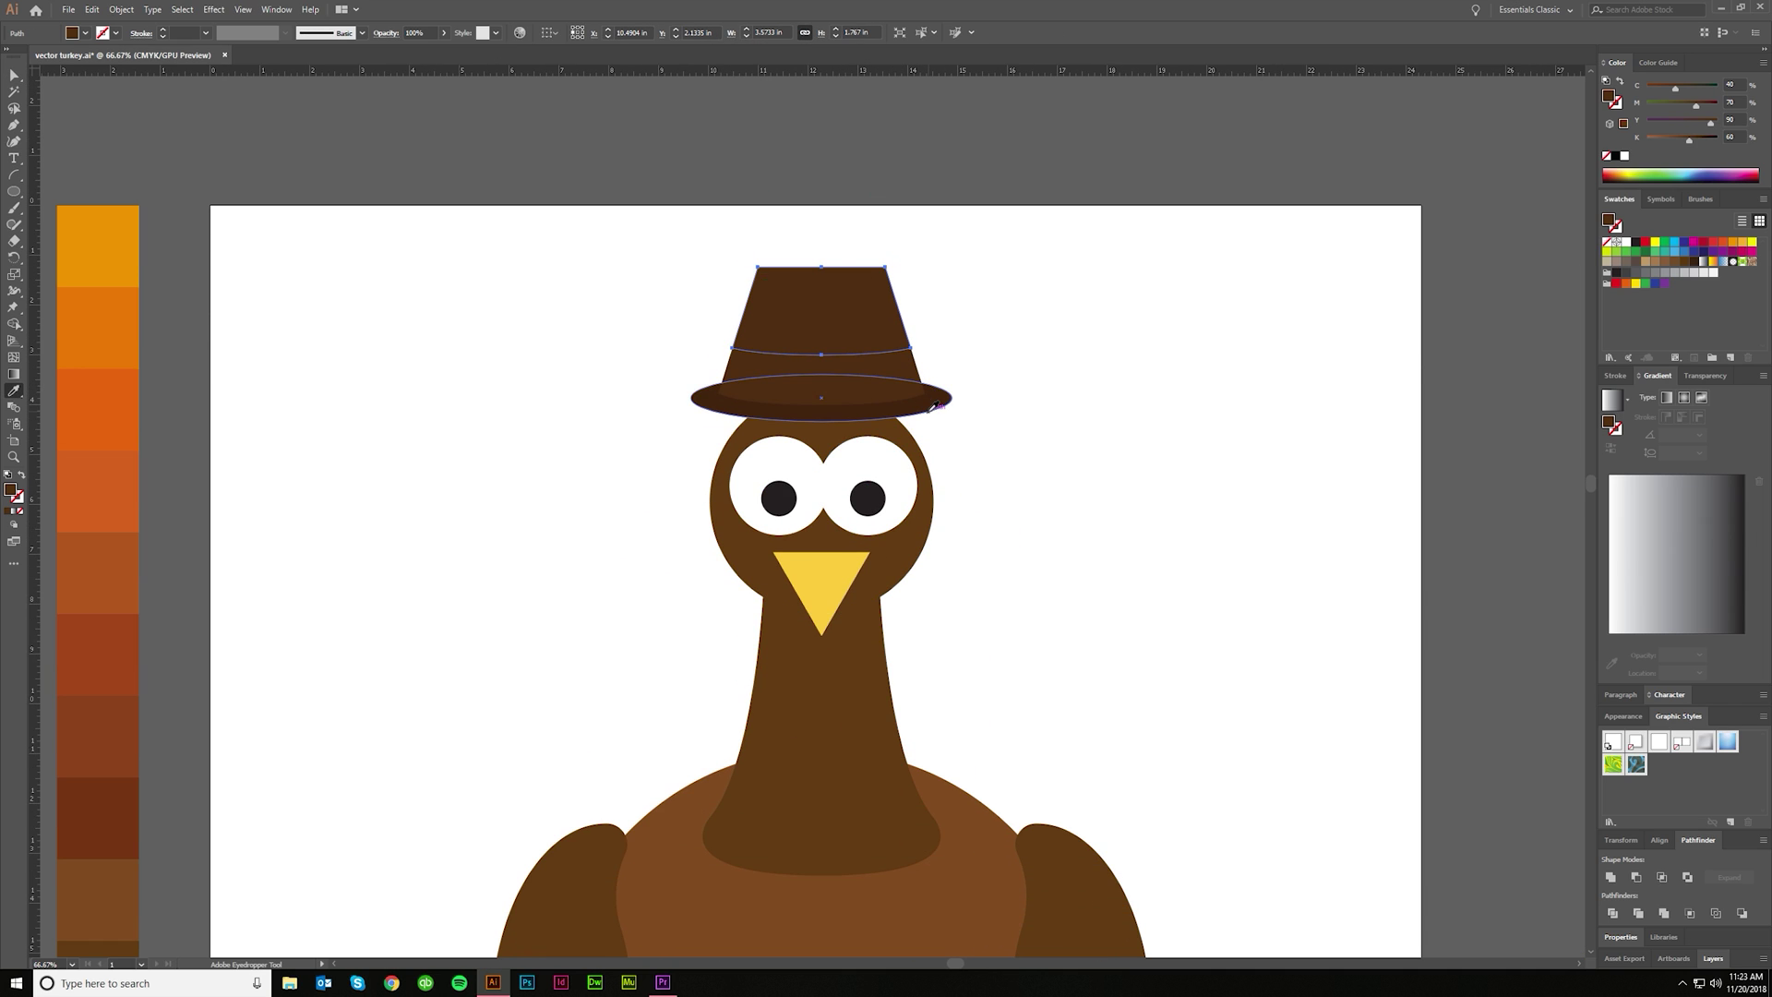
left_click(928, 409)
key("v")
left_click(1037, 407)
Step: Copy the brim ellipse to the crown's top edge and scale it proportionally to the crown's width, about 2.56 by 0.46 in
scroll(894, 316, "up", 2)
left_click(709, 502)
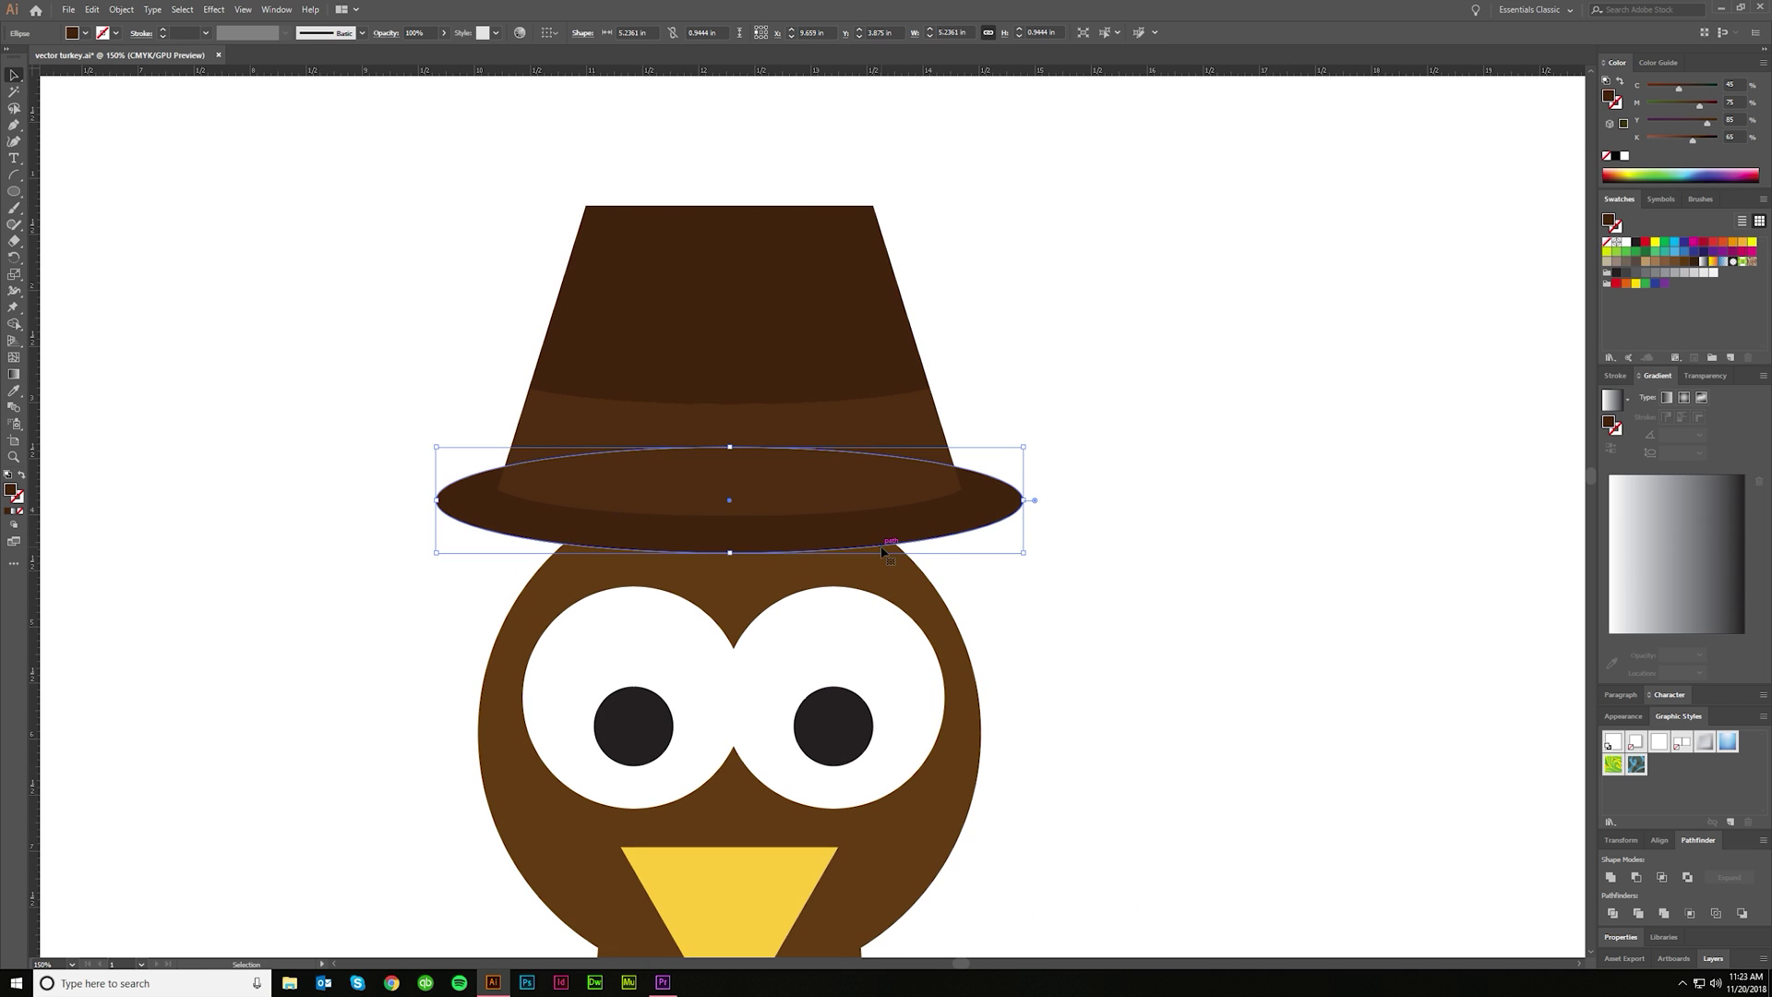
left_click_drag(709, 503, 709, 207)
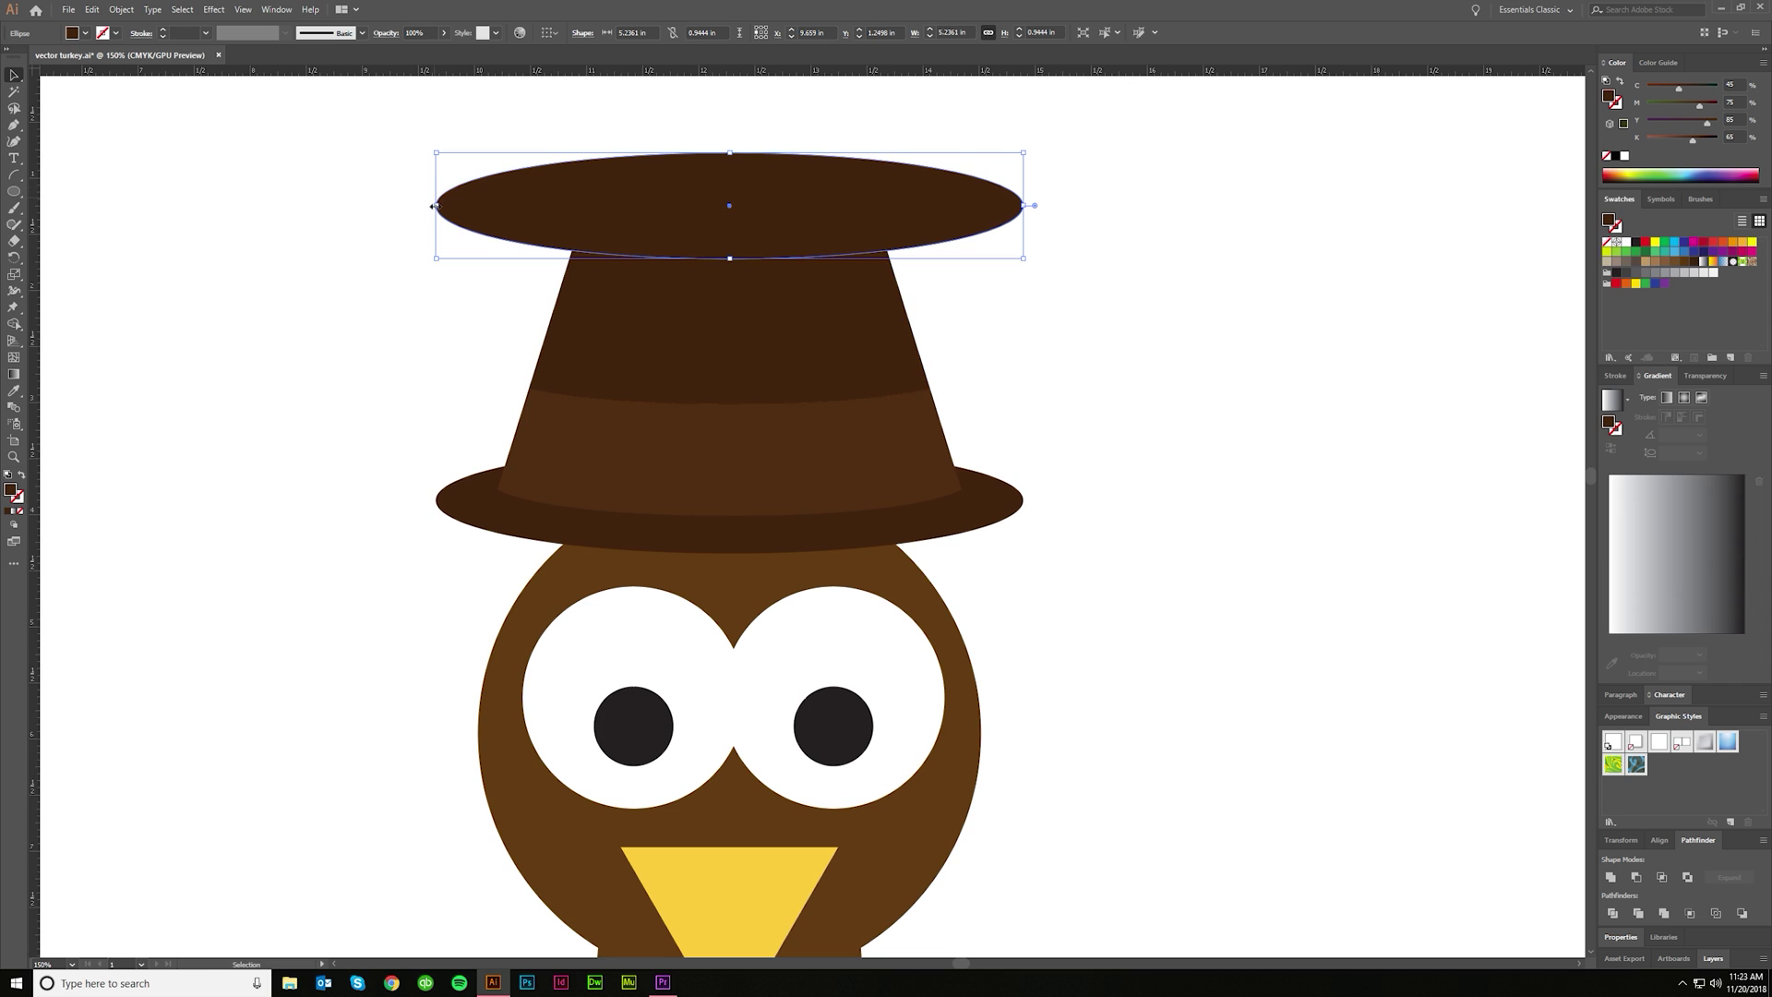
left_click_drag(432, 205, 588, 205)
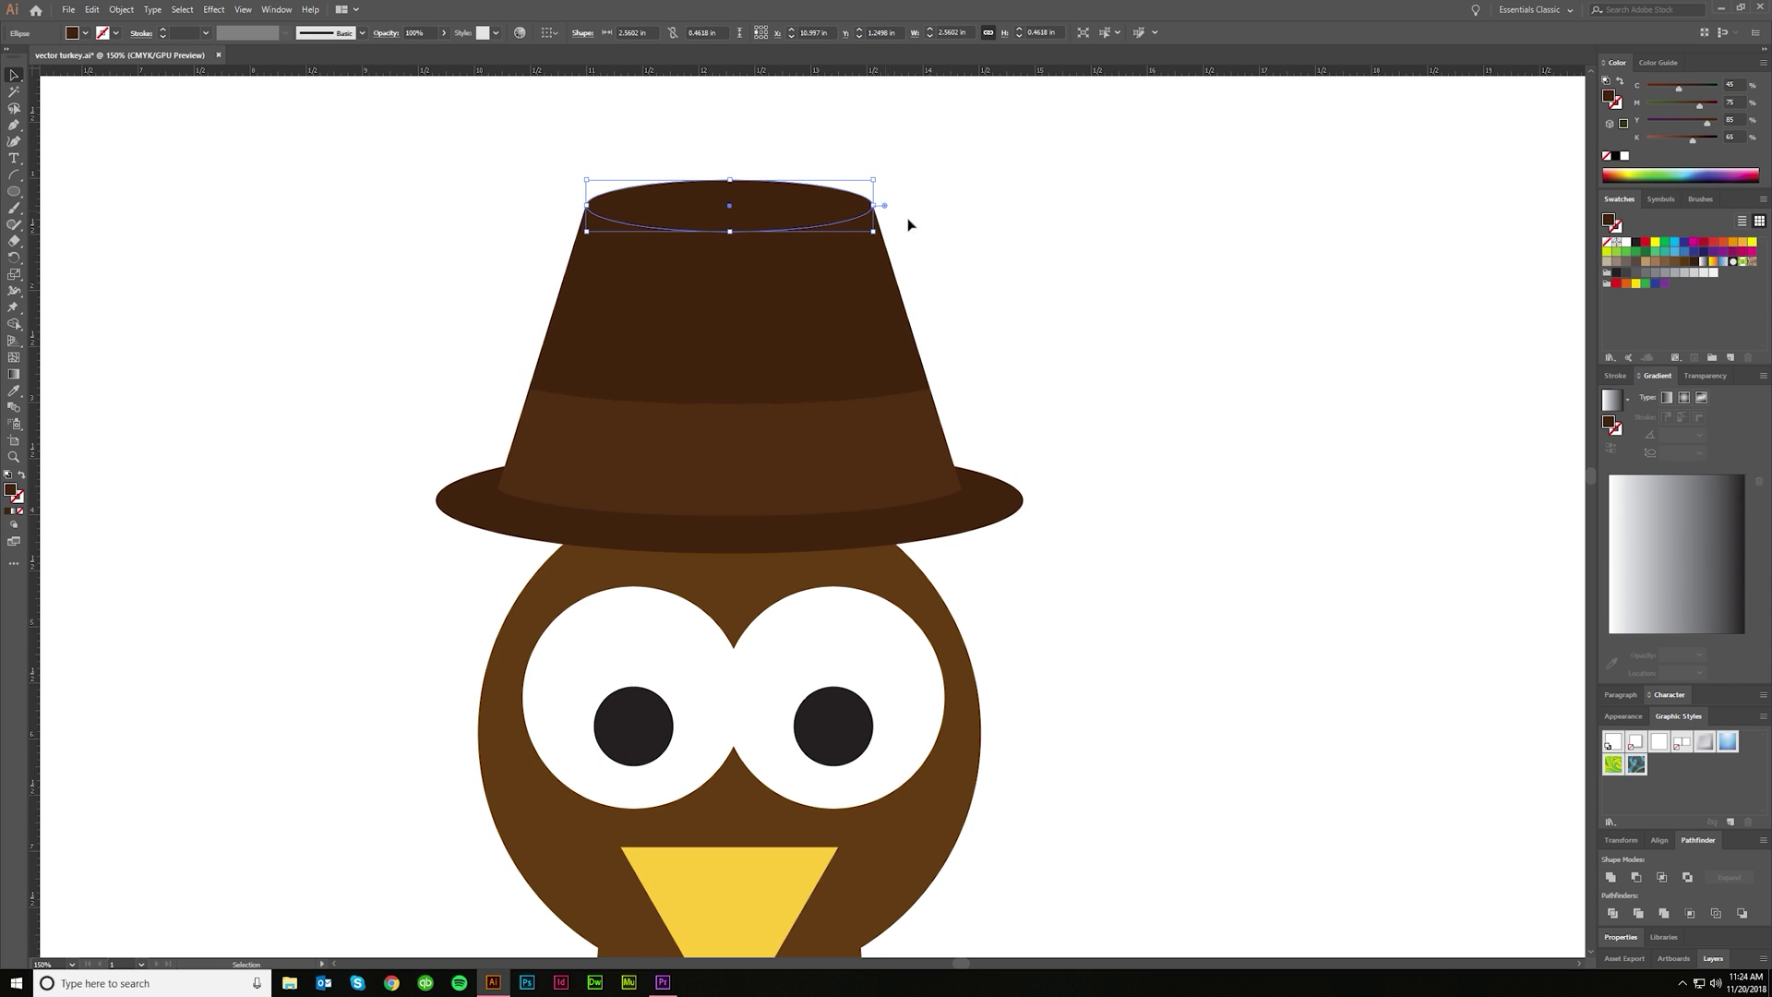
left_click(906, 221)
Step: Fine-tune the top ellipse's vertical position so its side points meet the crown's upper corners
scroll(978, 314, "down", 3)
scroll(990, 335, "up", 7)
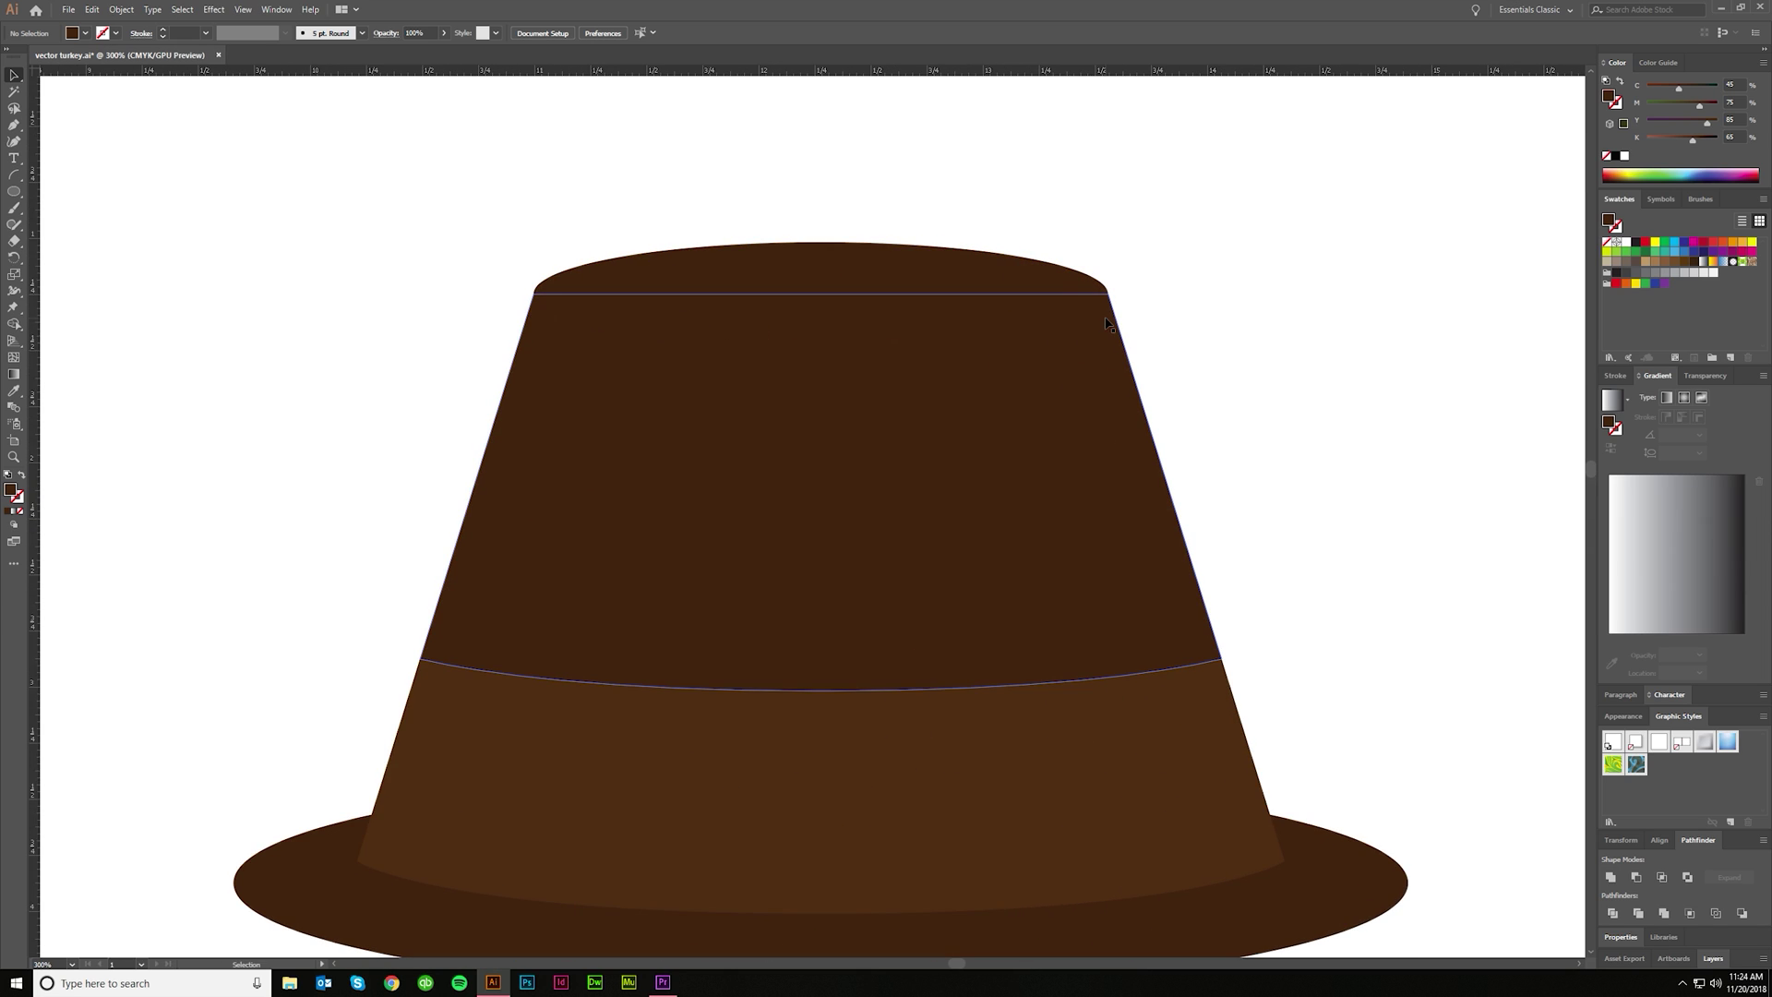
left_click(1064, 290)
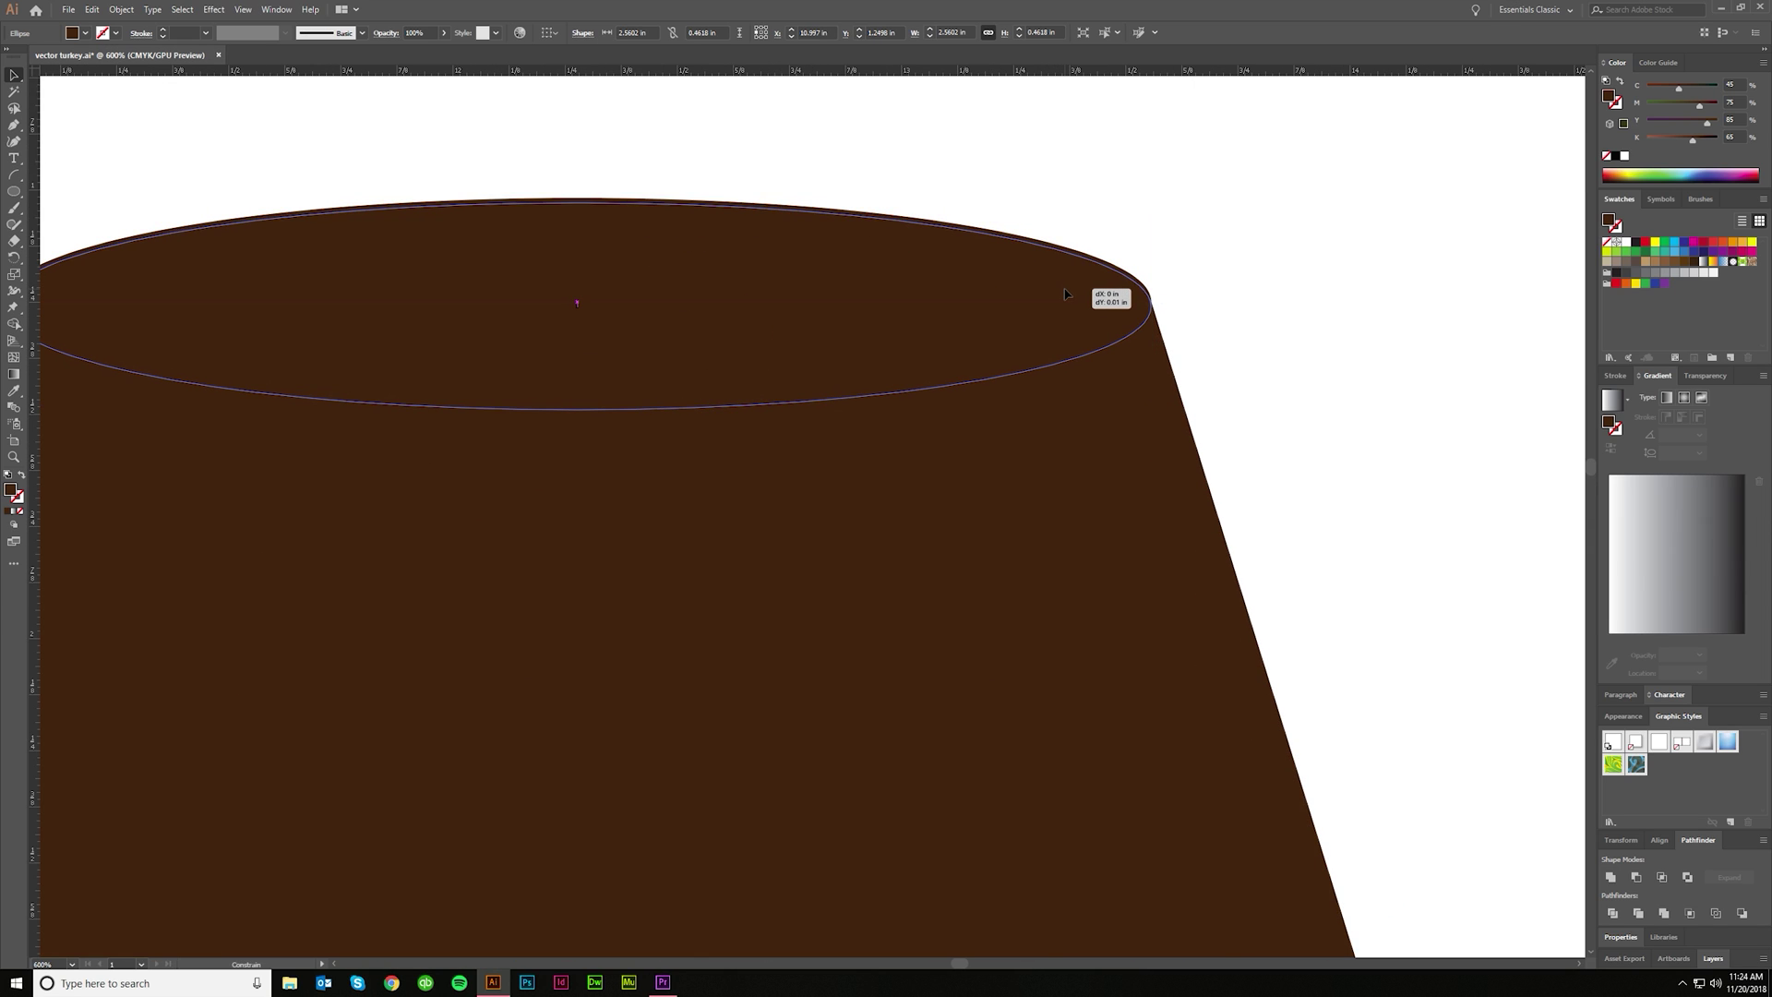
left_click(1187, 312)
scroll(1128, 284, "up", 4)
left_click(1133, 260)
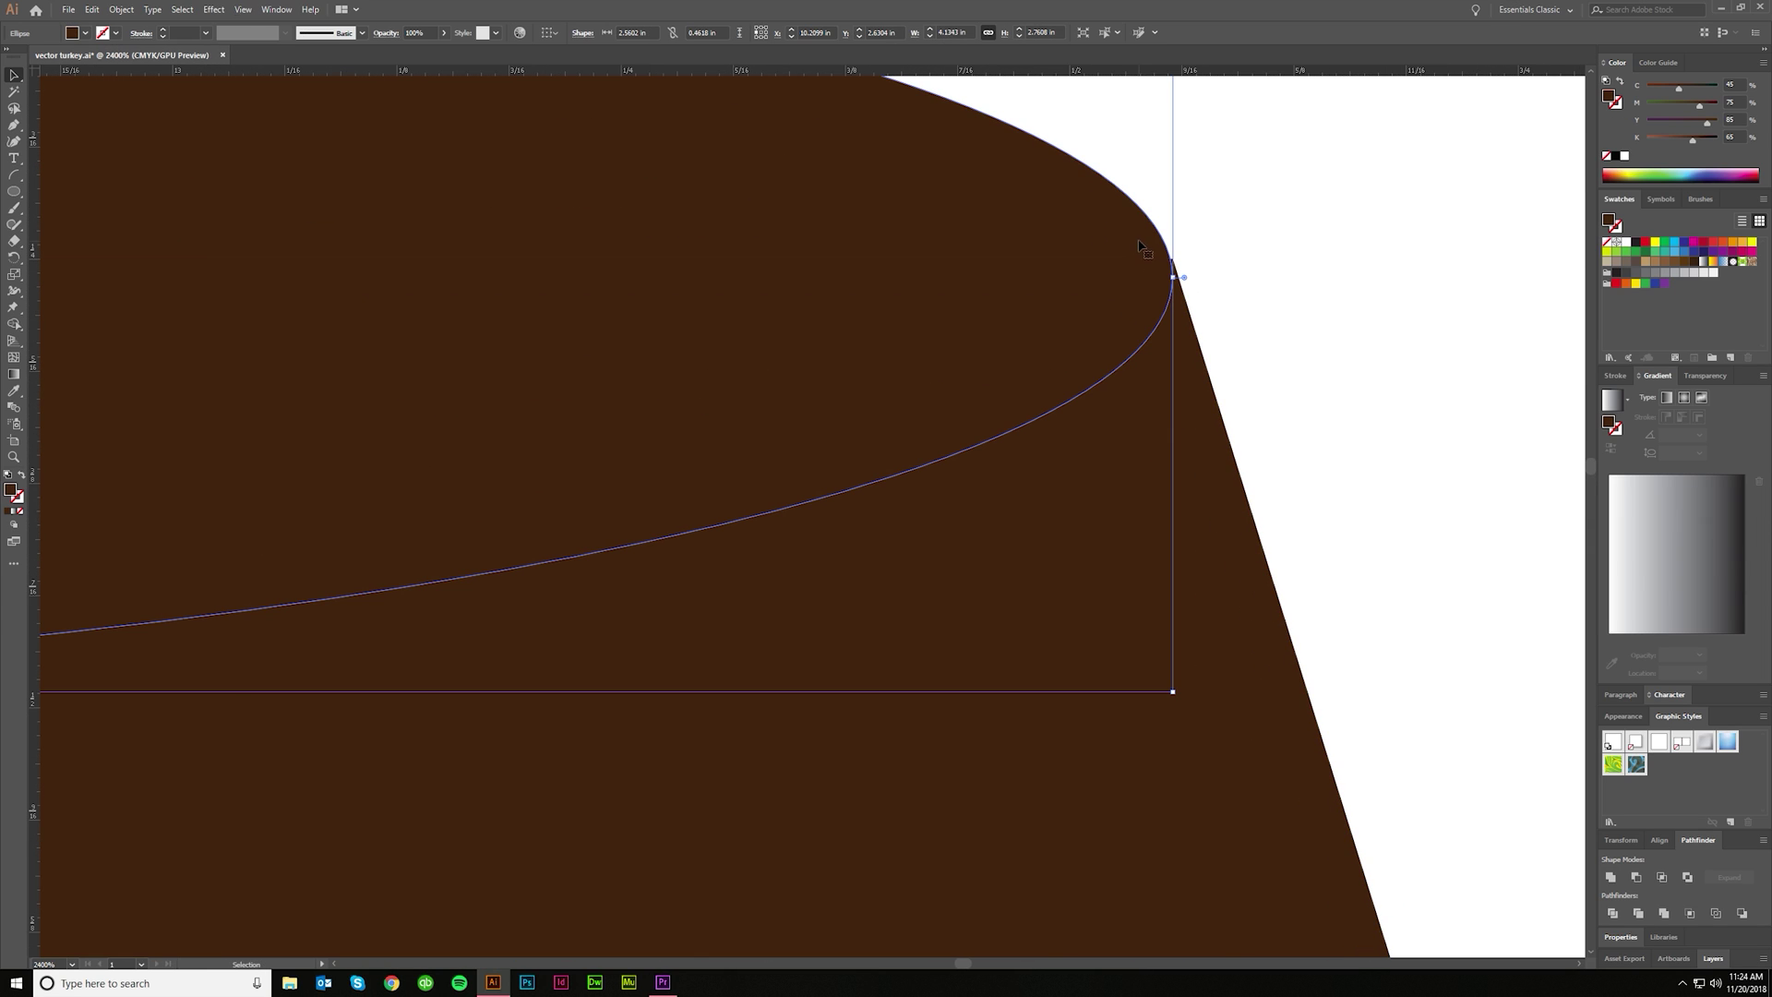
left_click_drag(1138, 249, 1135, 225)
left_click(1299, 242)
scroll(1264, 369, "down", 10)
scroll(1311, 489, "right", 3)
scroll(1218, 448, "up", 4)
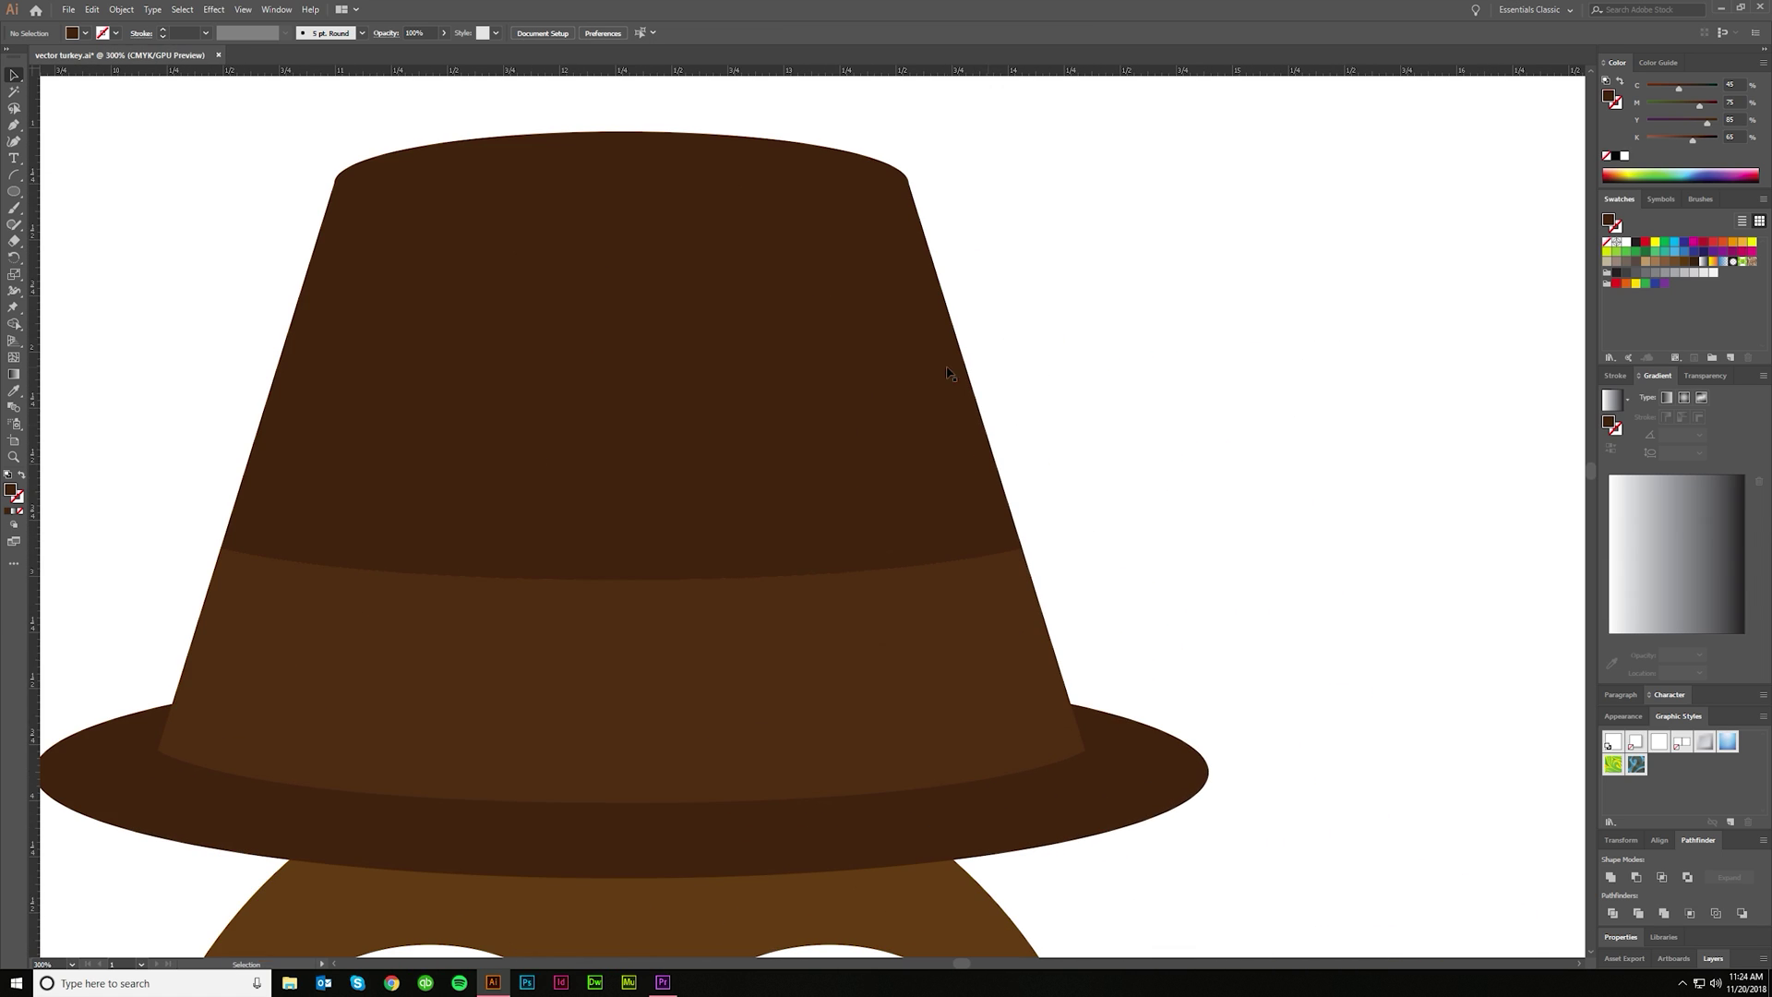
Step: Fill the crown's top ellipse with the lighter brown sampled from the hat band
left_click(785, 305)
left_click(657, 140)
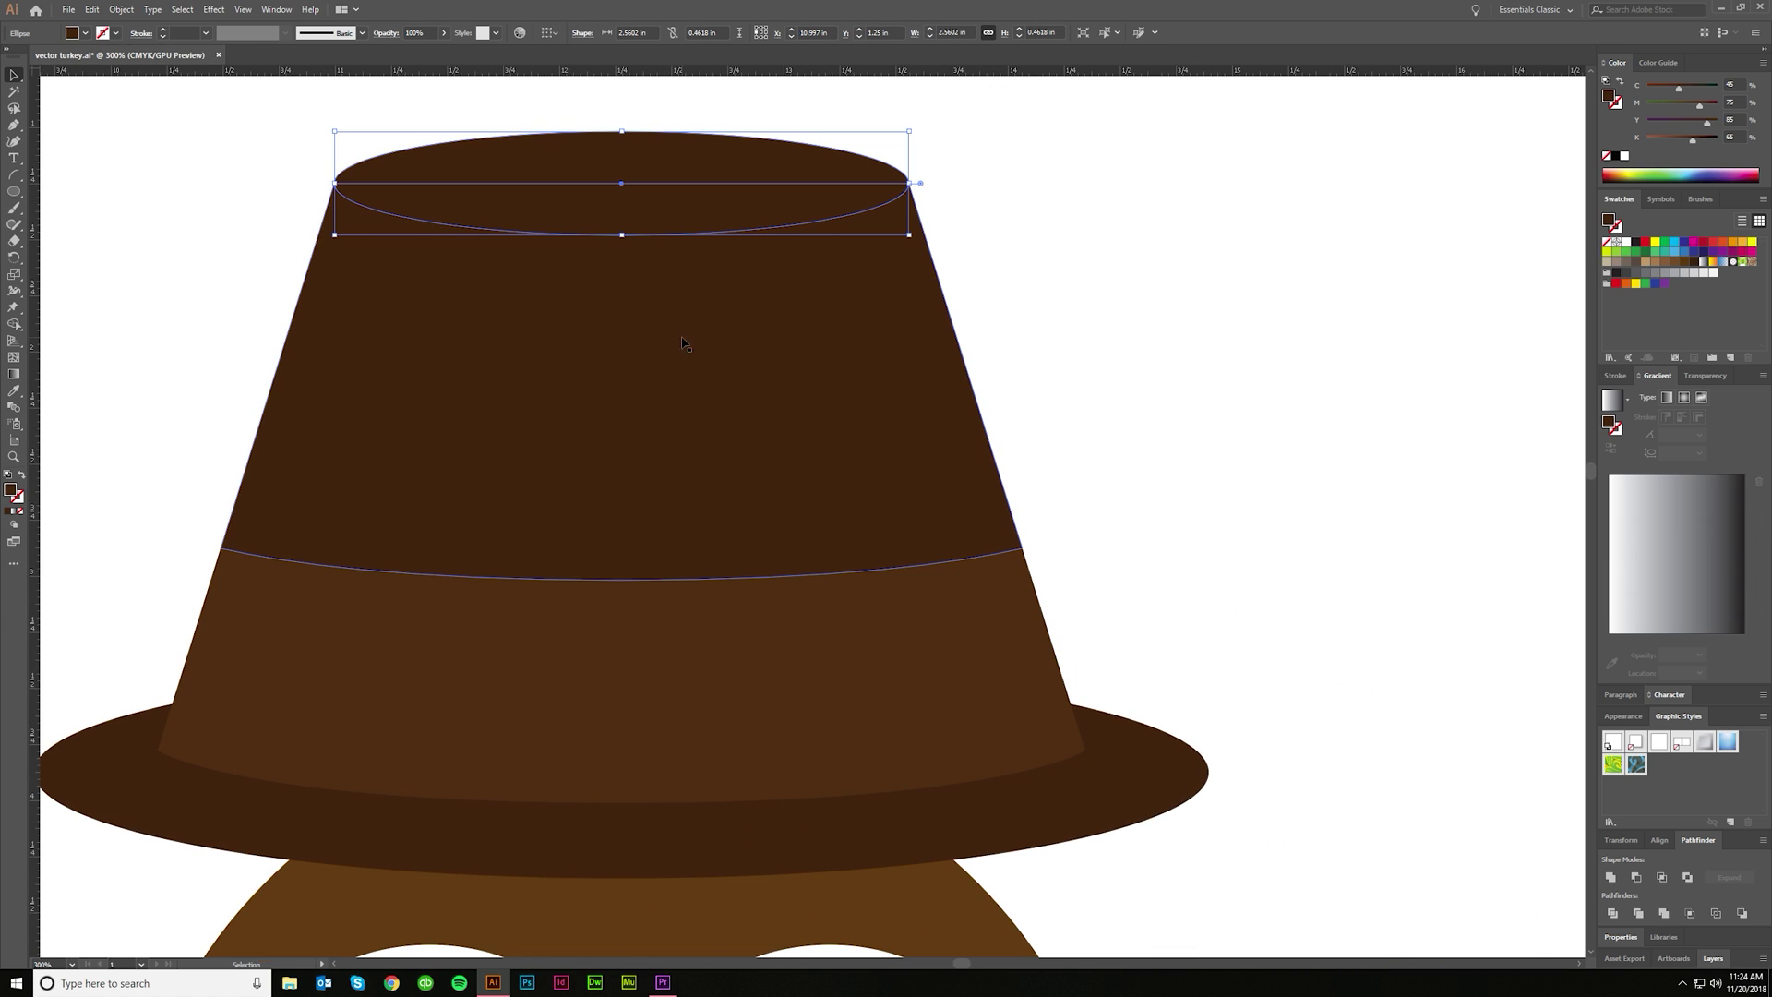
key("i")
left_click(789, 627)
key("v")
left_click(1101, 223)
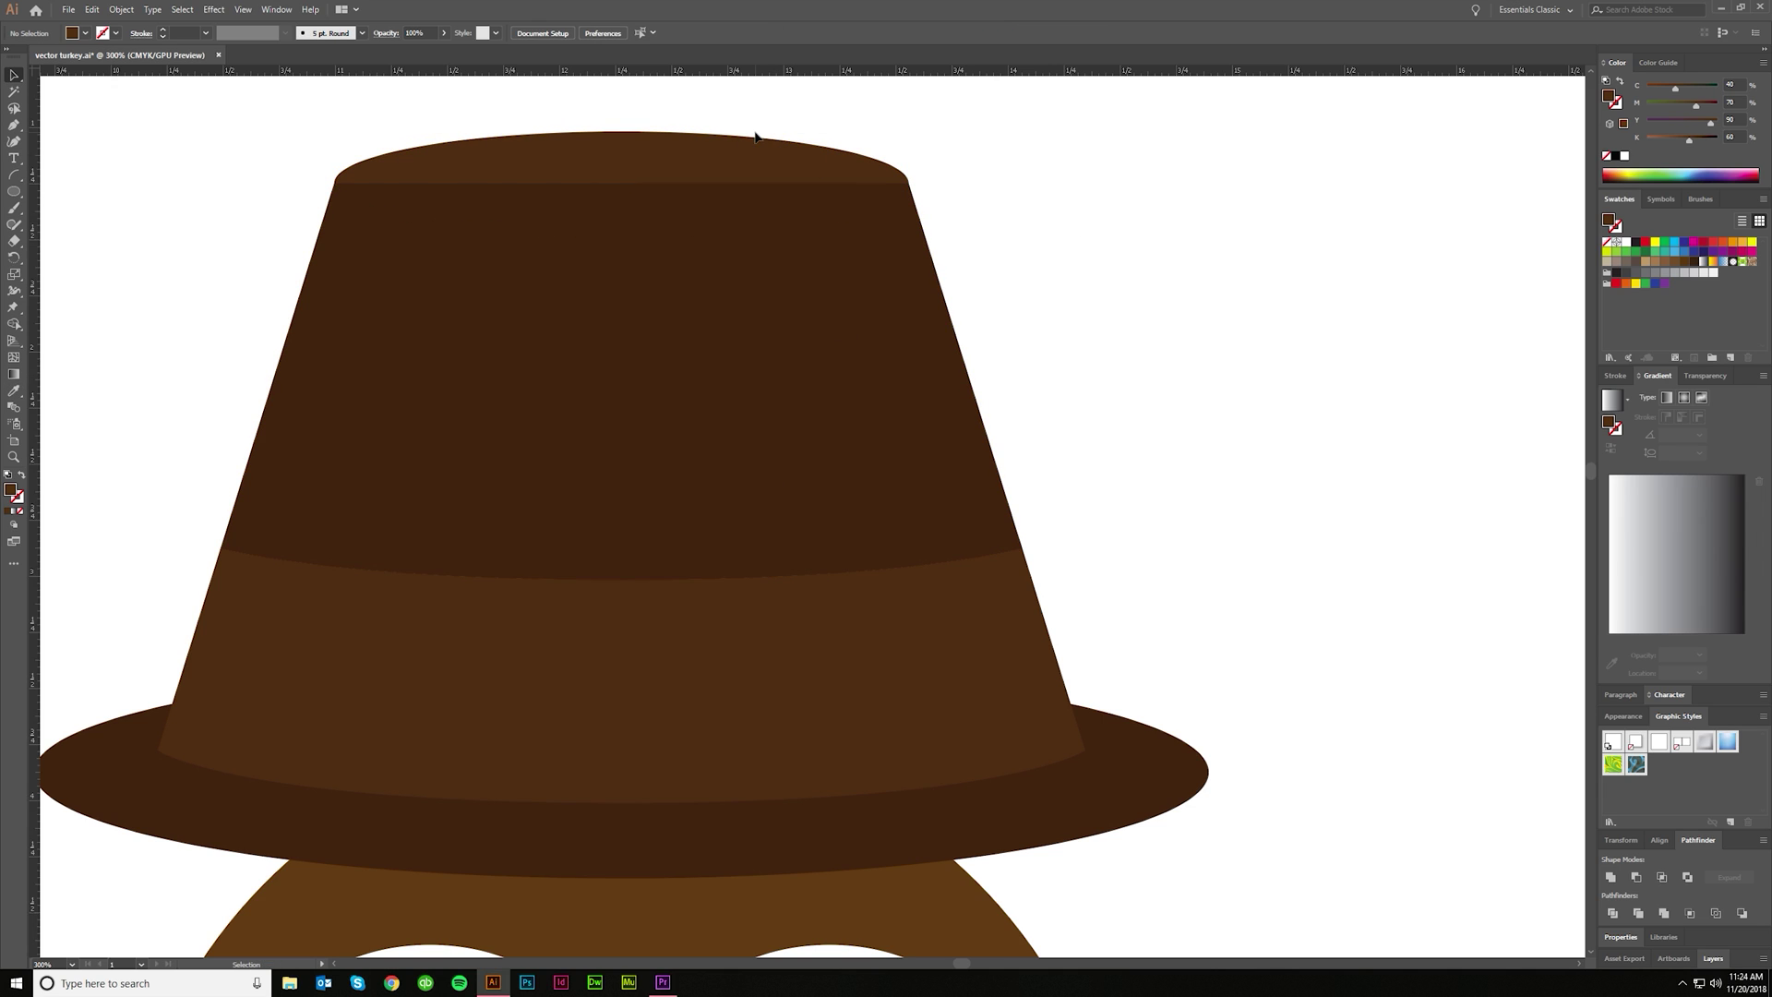
Step: Flatten the crown's top ellipse slightly in height while keeping its width
left_click(755, 137)
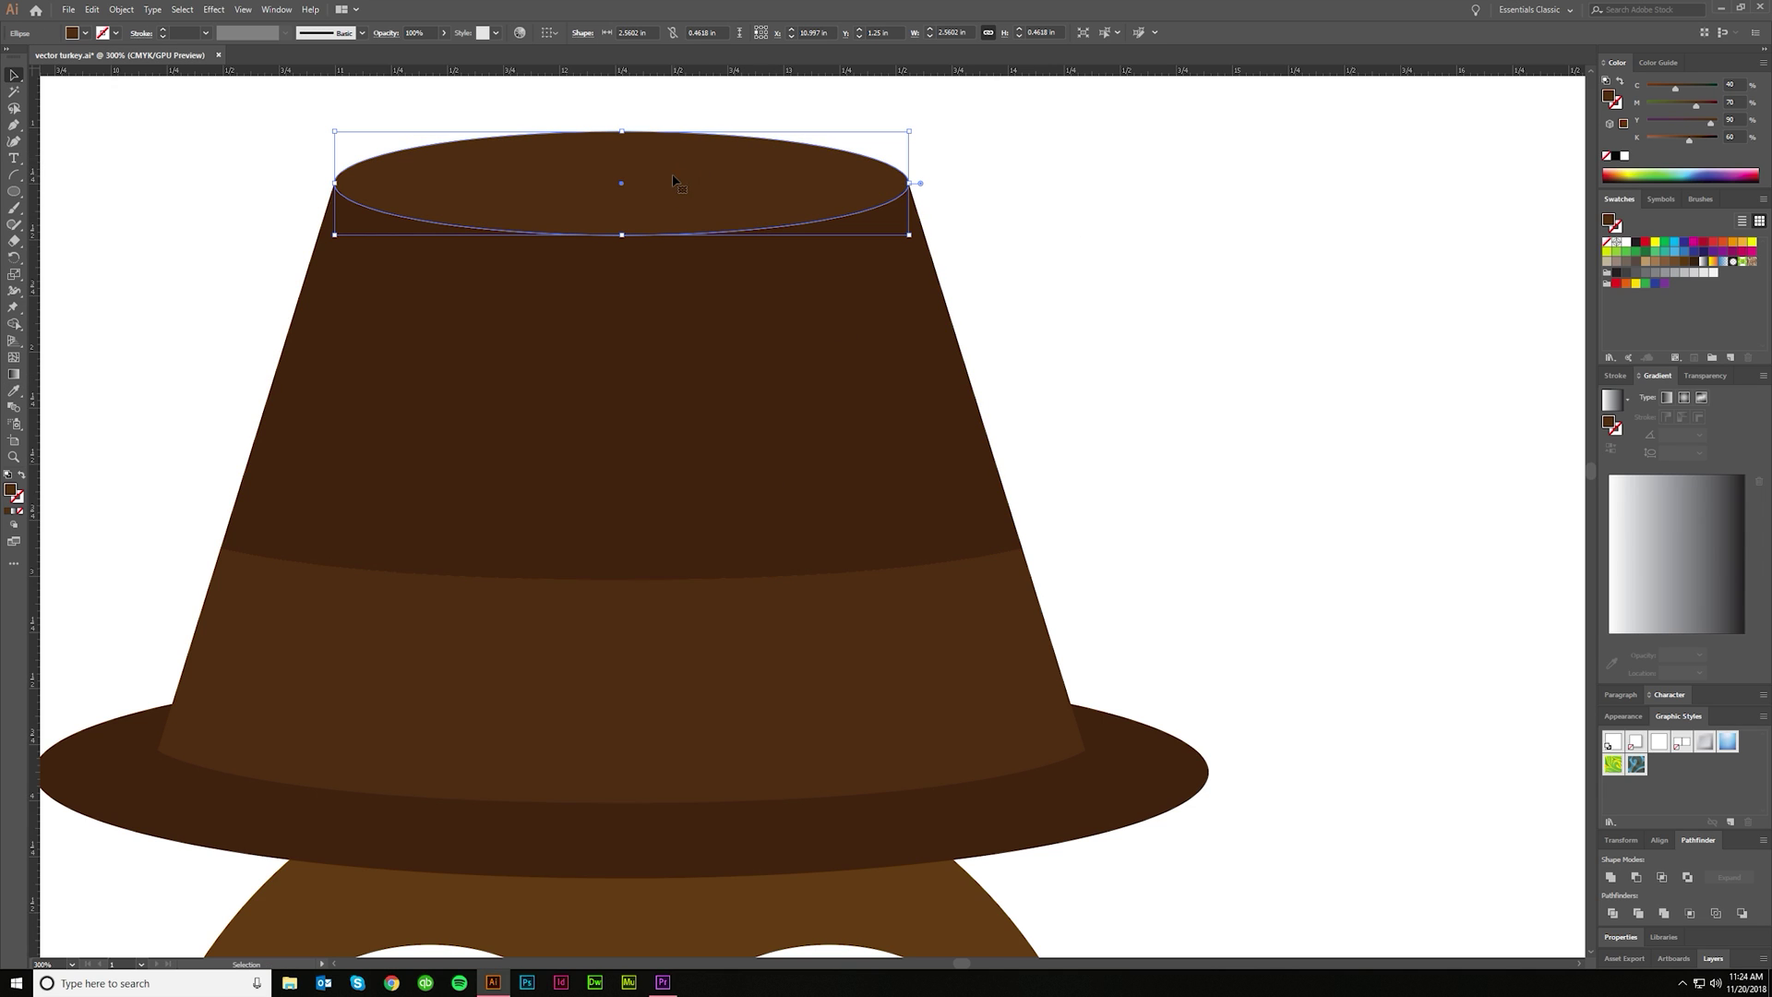
left_click_drag(622, 234, 621, 223)
left_click(1021, 206)
scroll(1021, 206, "down", 4)
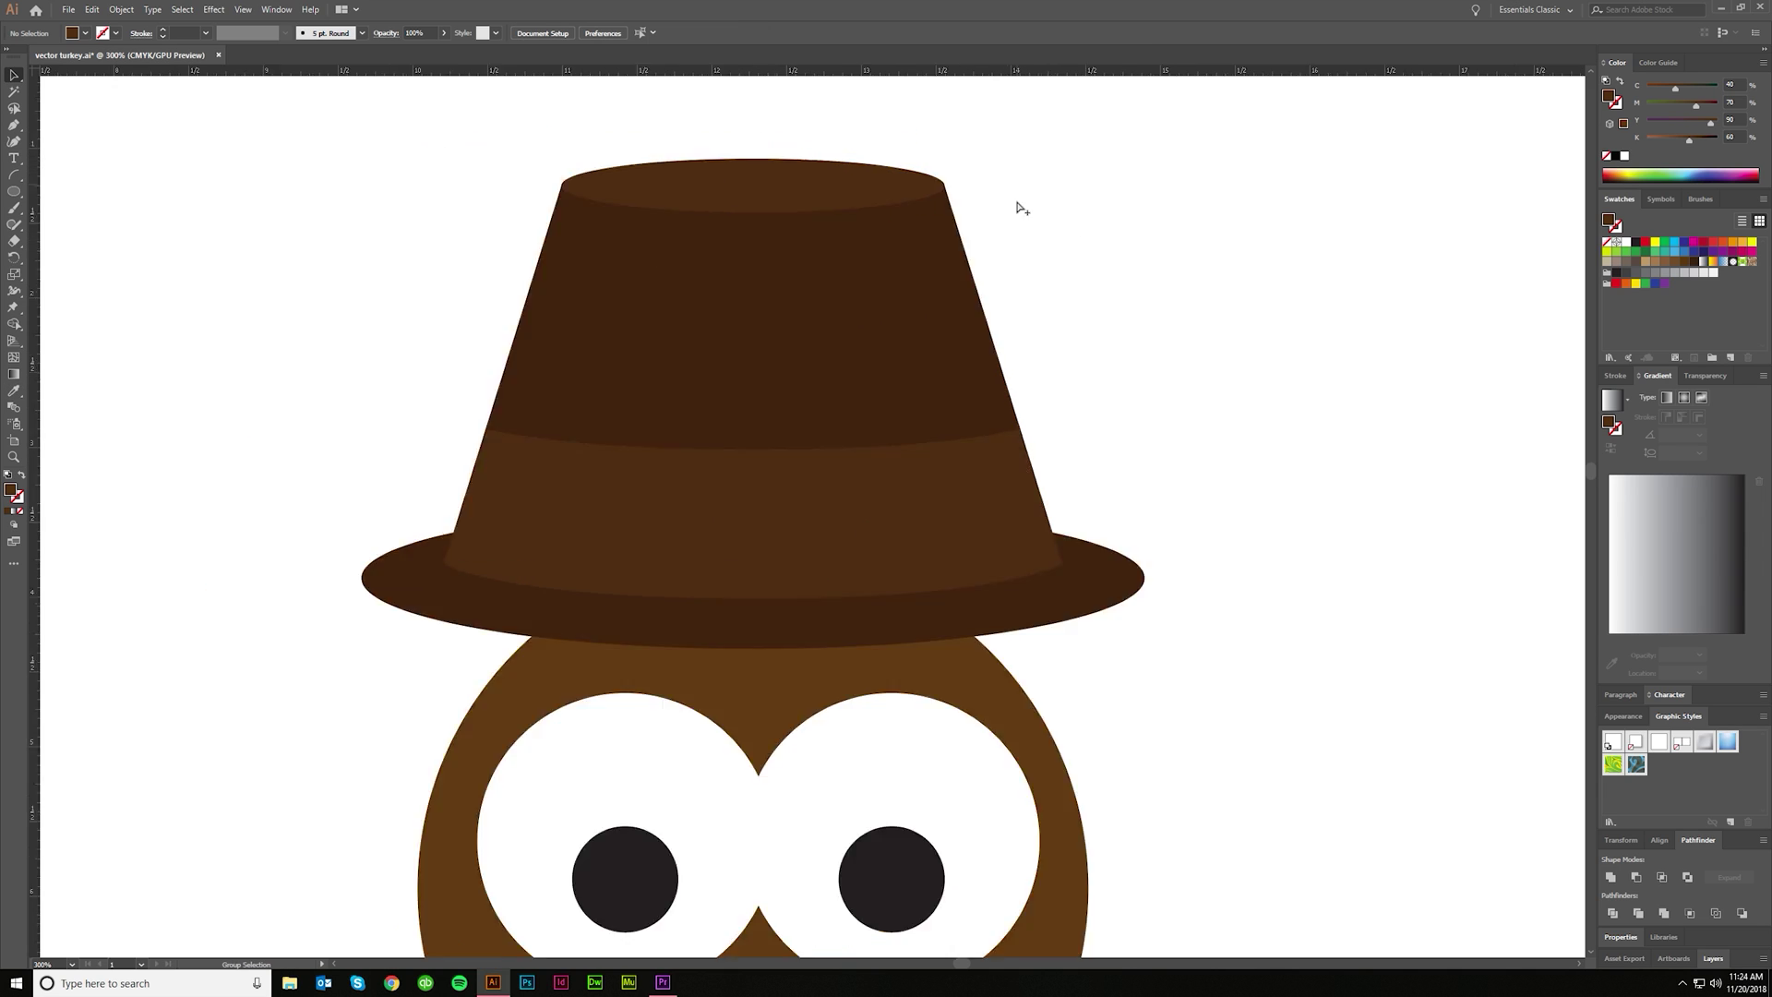
Step: Draw a rounded rectangle about 1.57 by 0.99 in across the hat band's centre, with corners of about 0.23 in radius
scroll(1044, 265, "up", 1)
scroll(1042, 266, "up", 1)
scroll(956, 422, "down", 1)
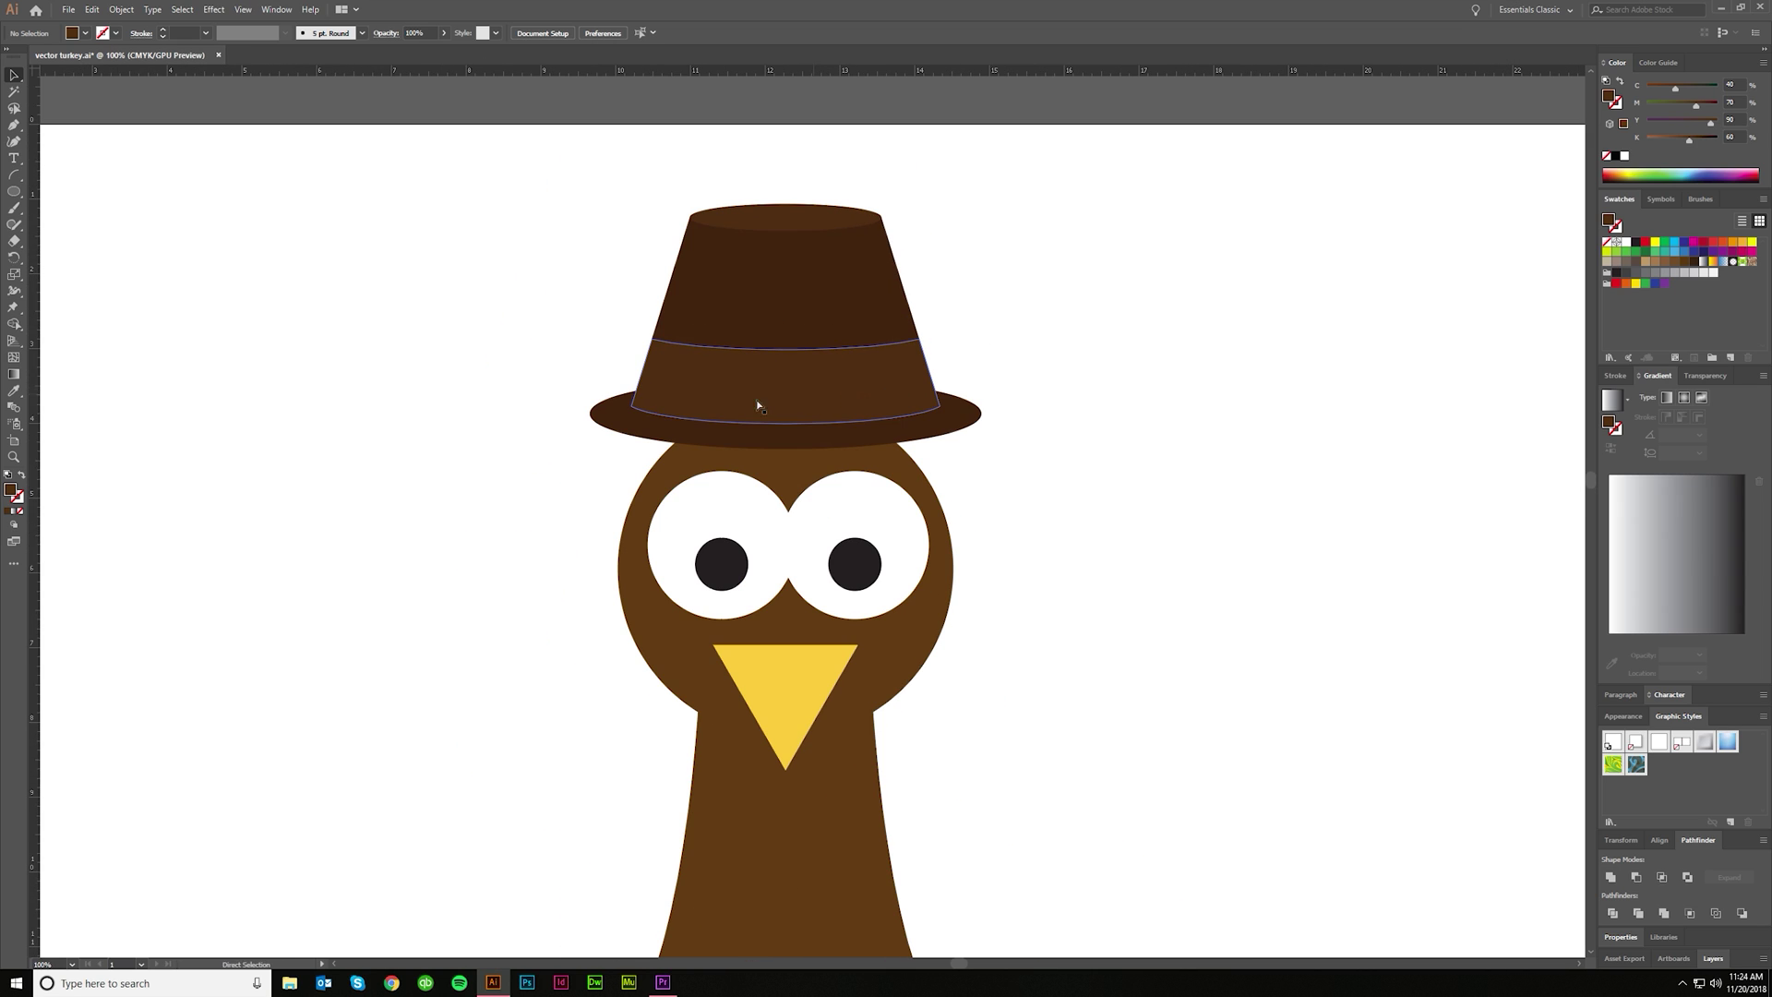
left_click_drag(11, 192, 68, 210)
scroll(796, 329, "down", 1)
scroll(780, 350, "up", 1)
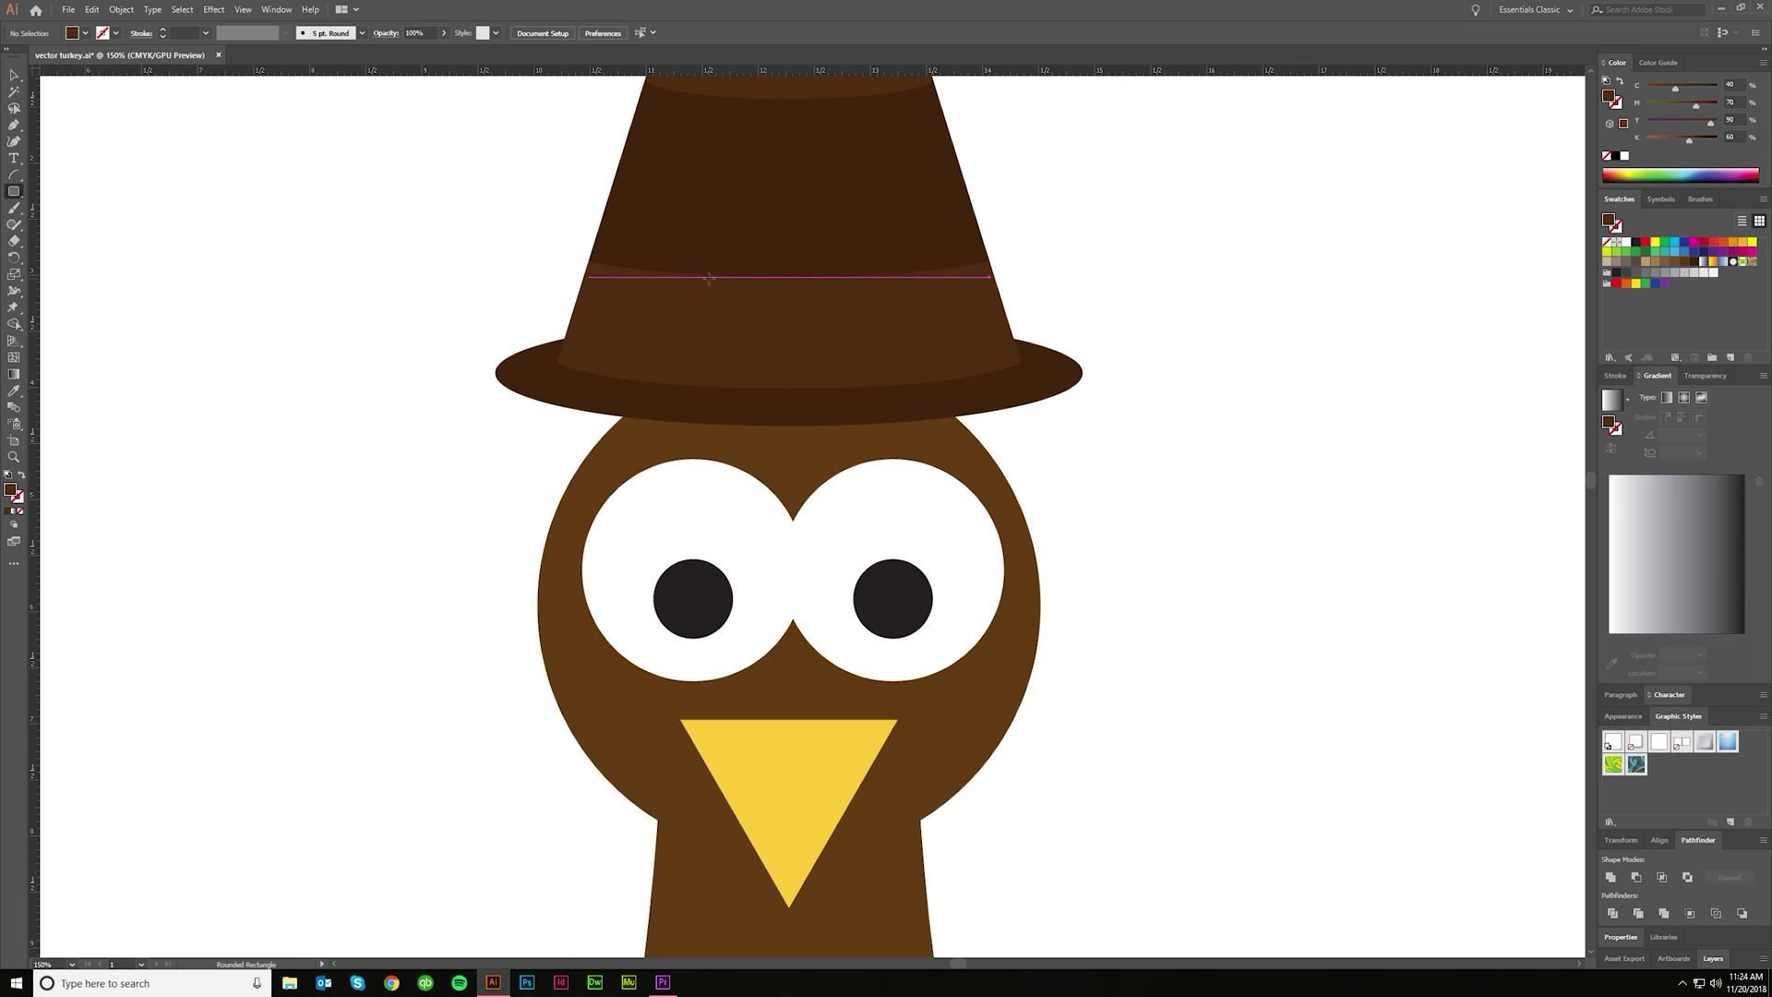
left_click_drag(709, 277, 905, 281)
scroll(813, 326, "up", 1)
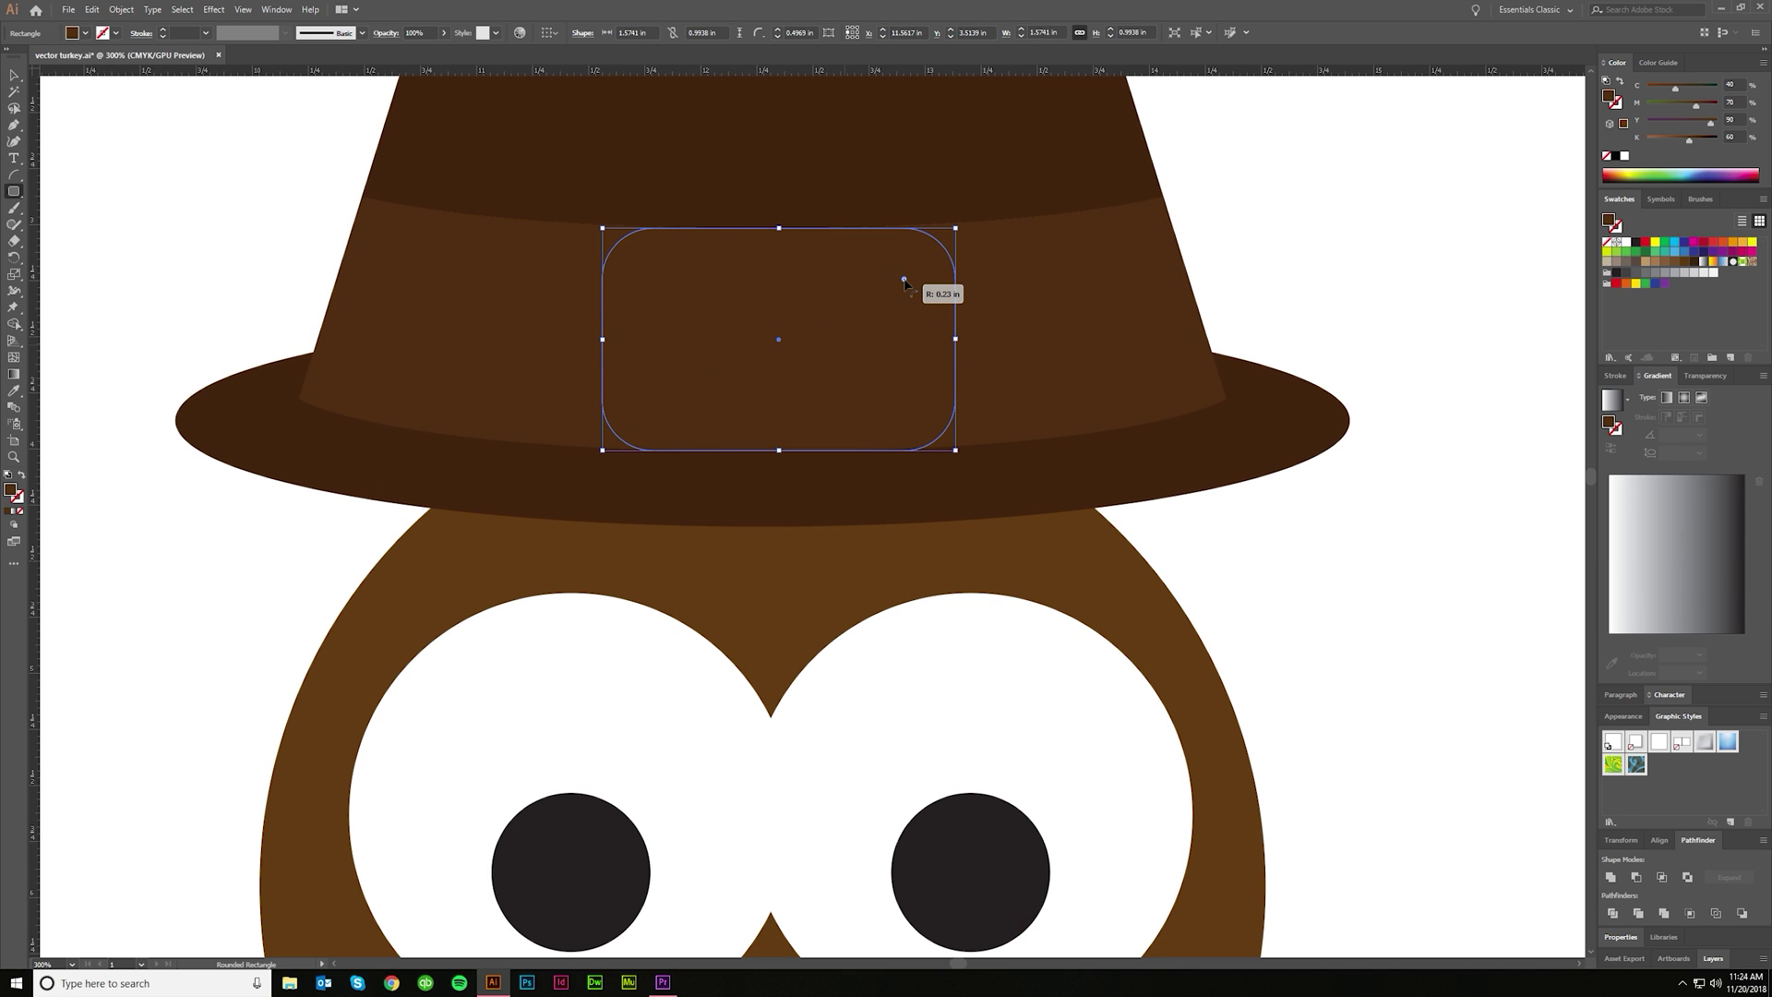
Step: Fill the rounded rectangle on the hat band with the yellow sampled from the palette strip
scroll(891, 352, "down", 4)
key("i")
scroll(340, 482, "down", 2)
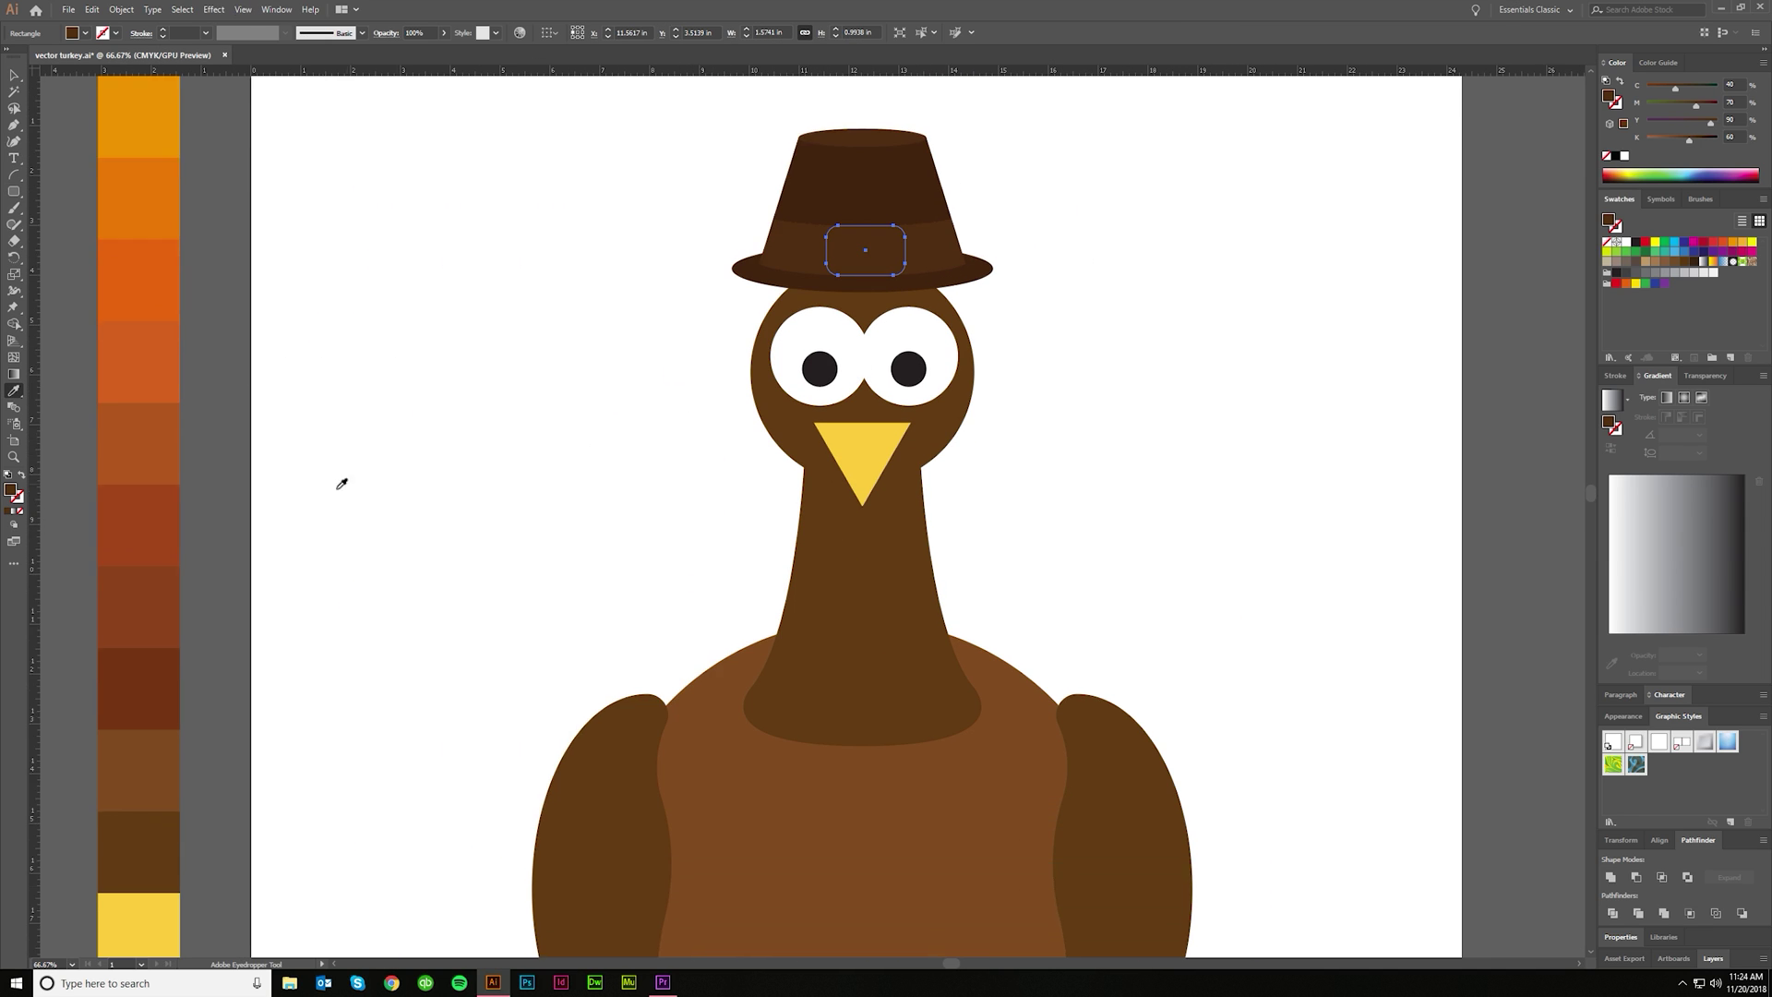
scroll(170, 811, "down", 2)
scroll(277, 514, "up", 3)
scroll(273, 529, "down", 2)
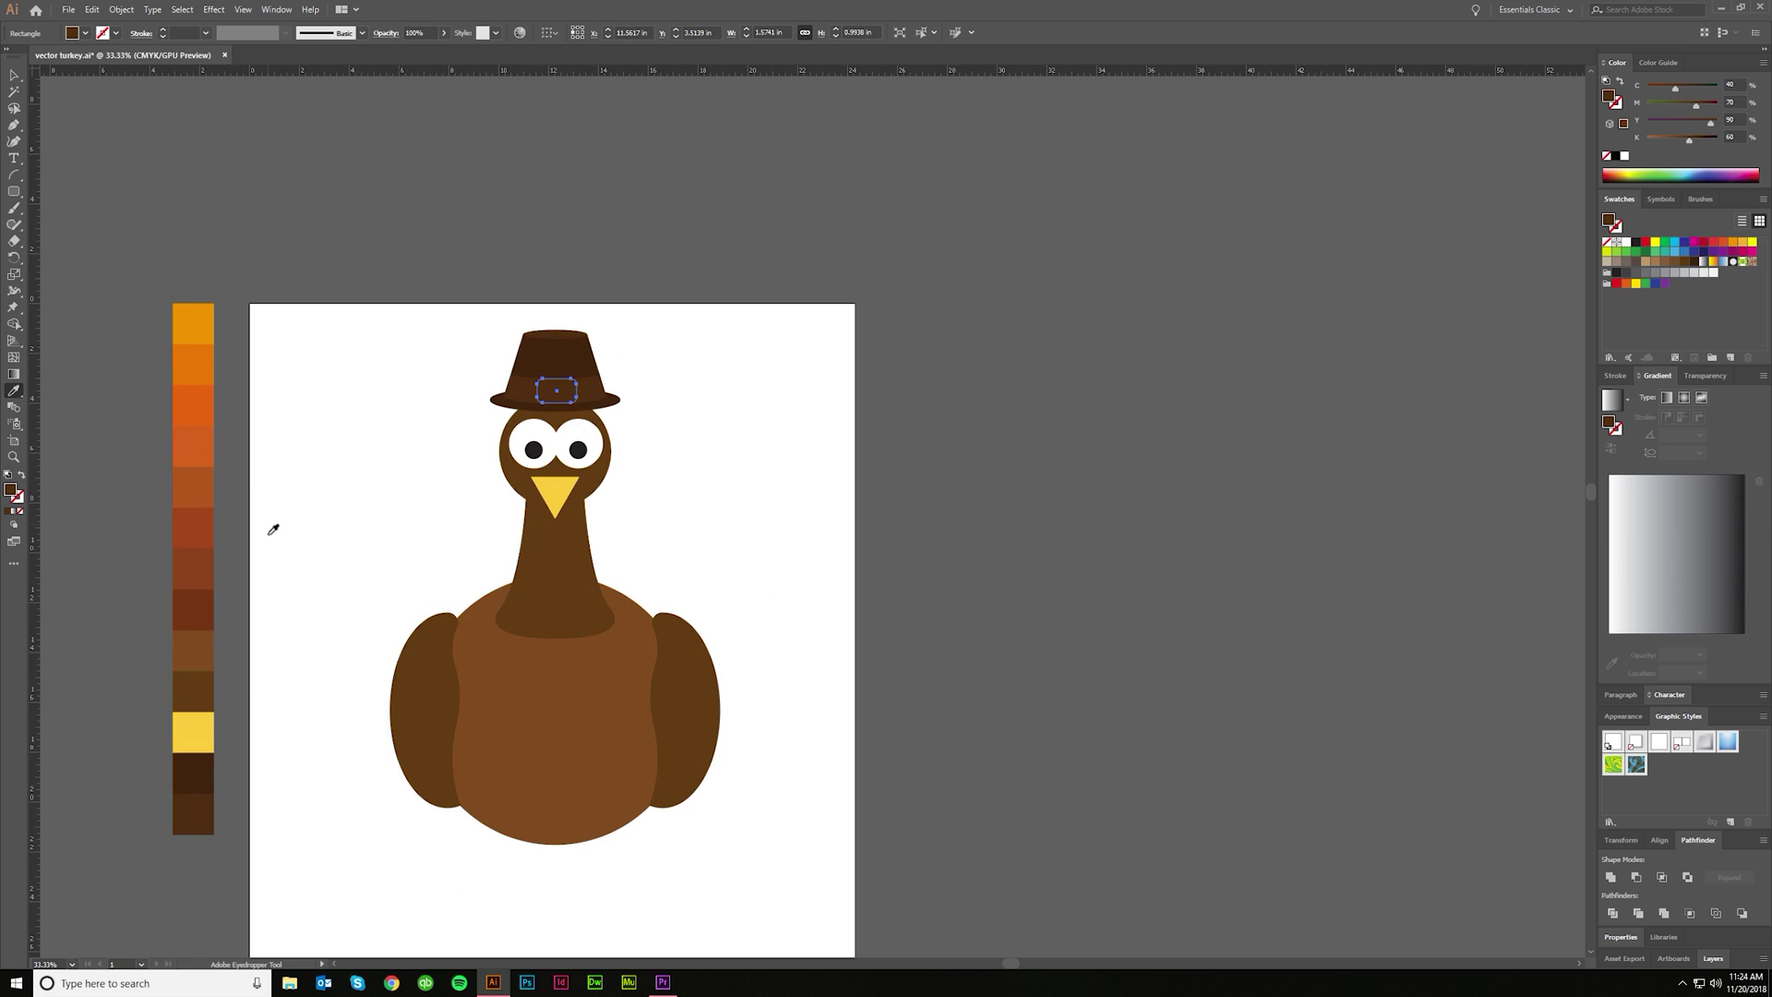
left_click(208, 737)
scroll(498, 419, "up", 3)
key("v")
key("ctrl+shift+a")
scroll(733, 301, "up", 2)
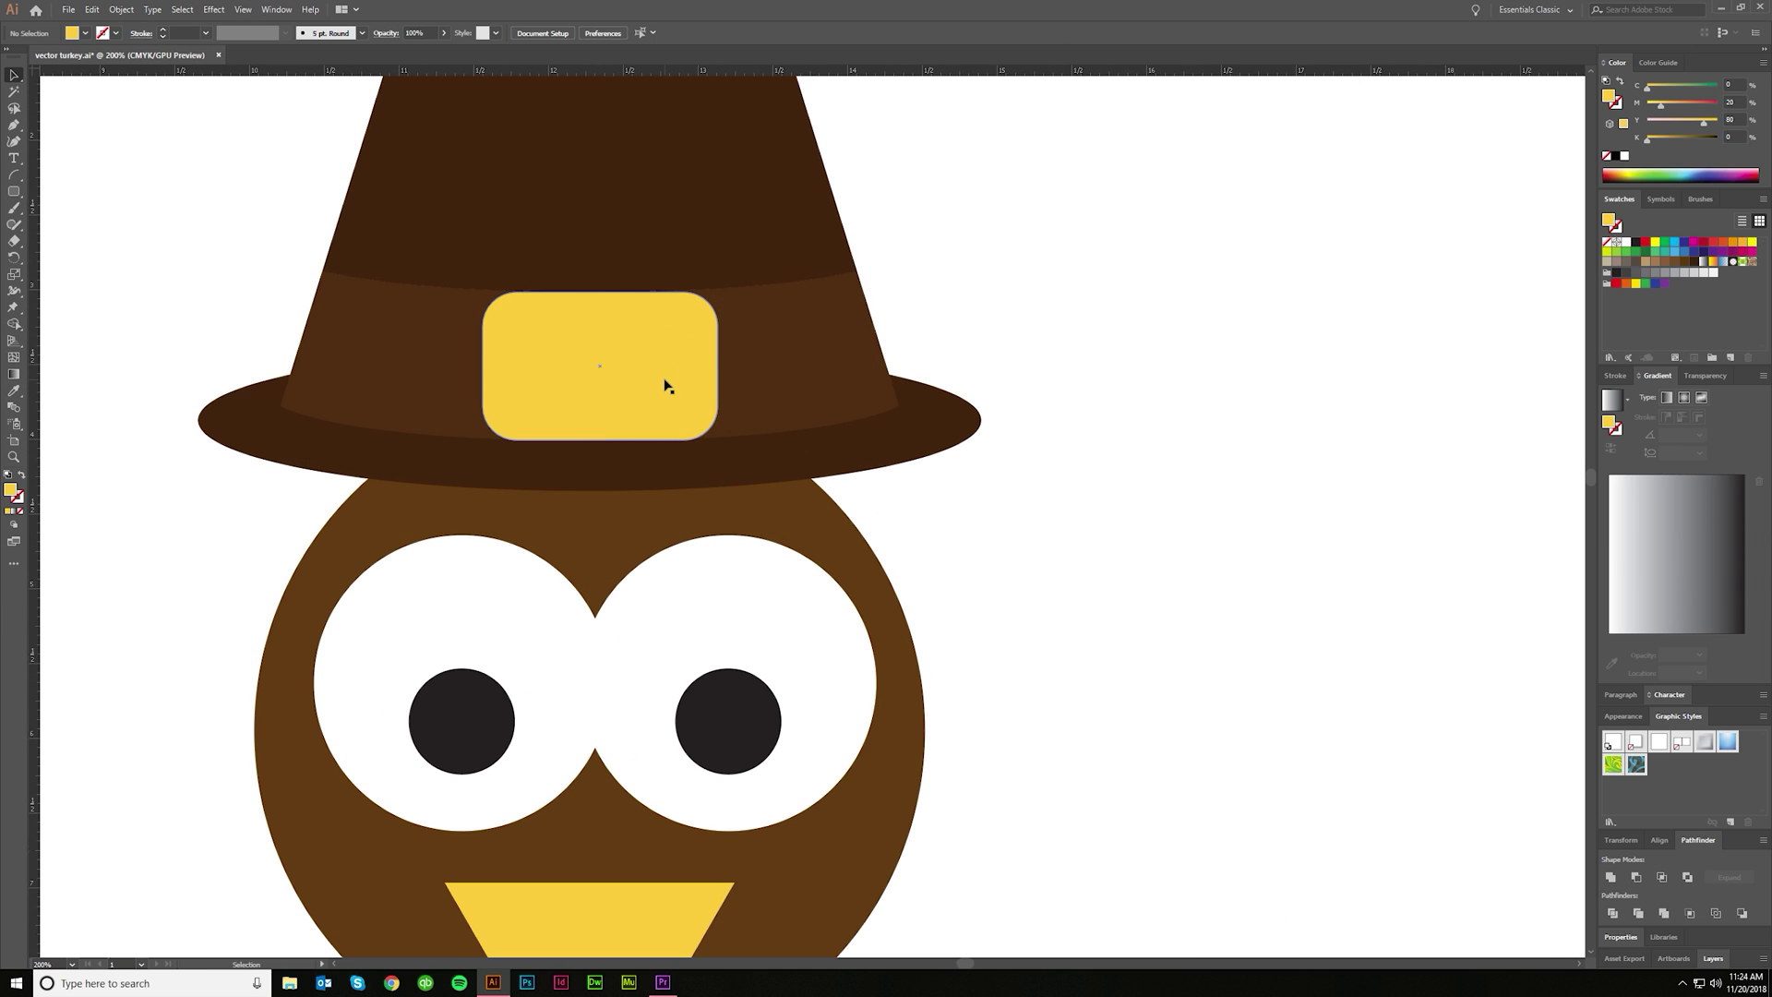
Step: Offset the yellow buckle rectangle's path by -0.125 in to create a smaller rectangle inside it
left_click(668, 386)
left_click(121, 9)
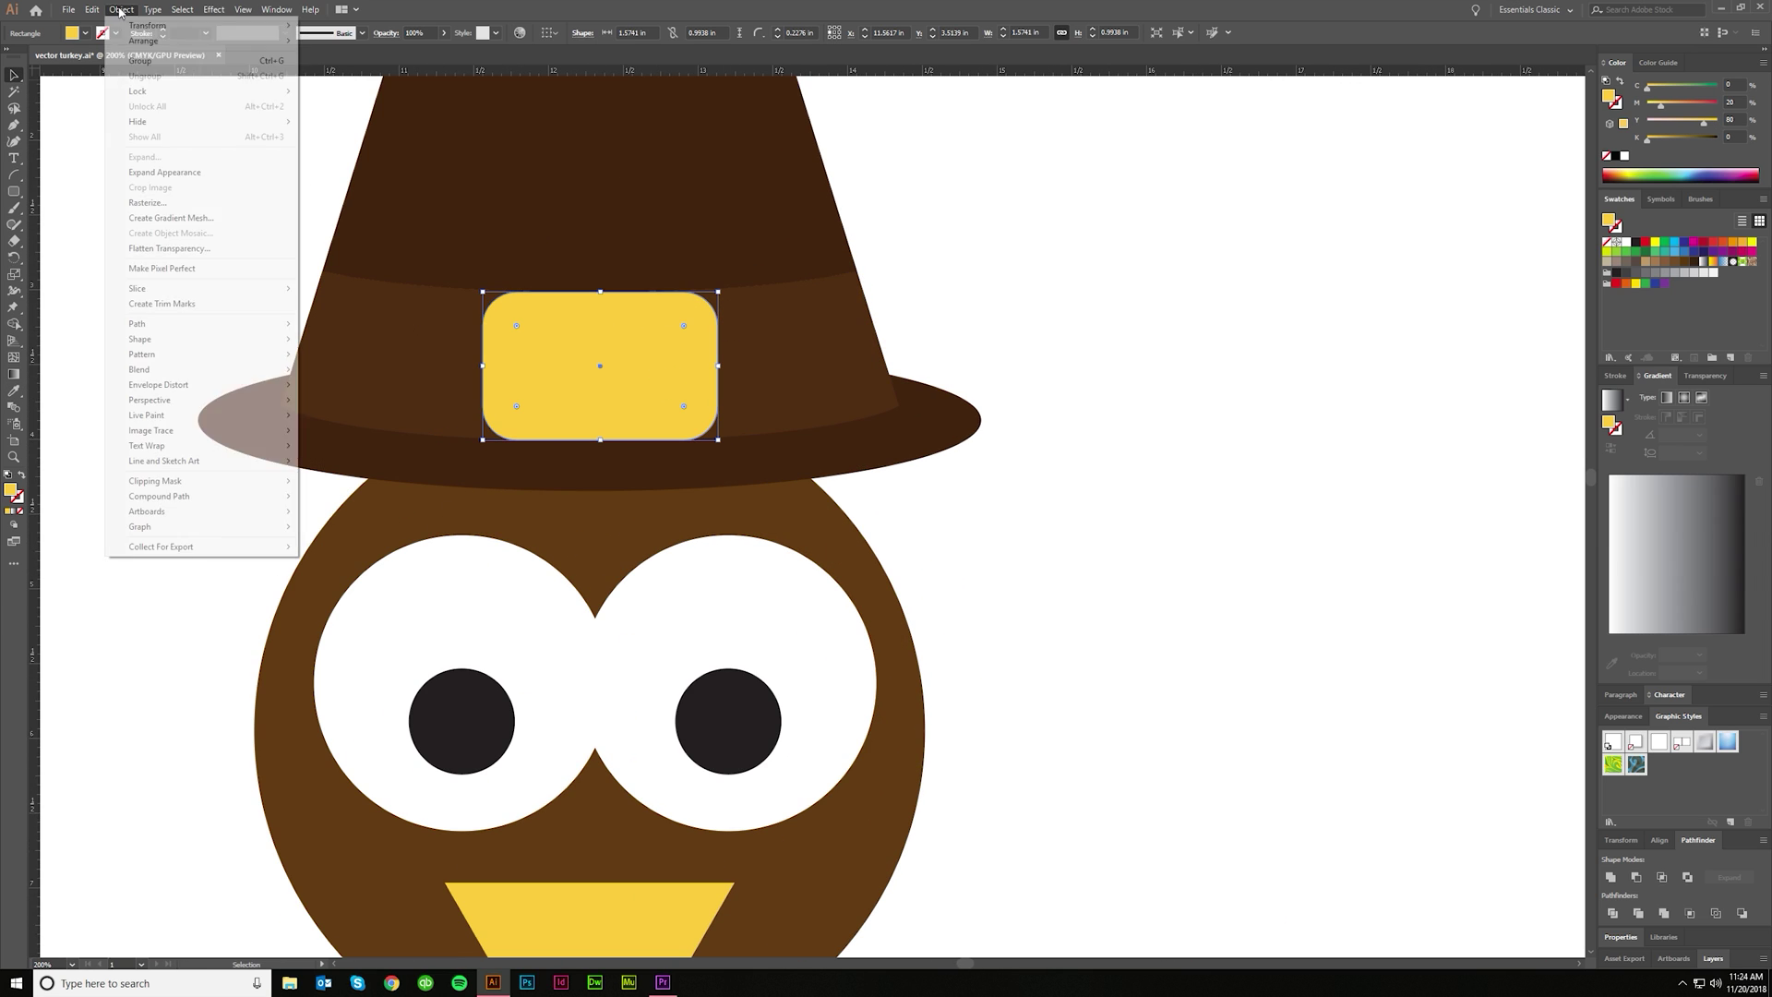
mouse_move(180, 325)
left_click(321, 376)
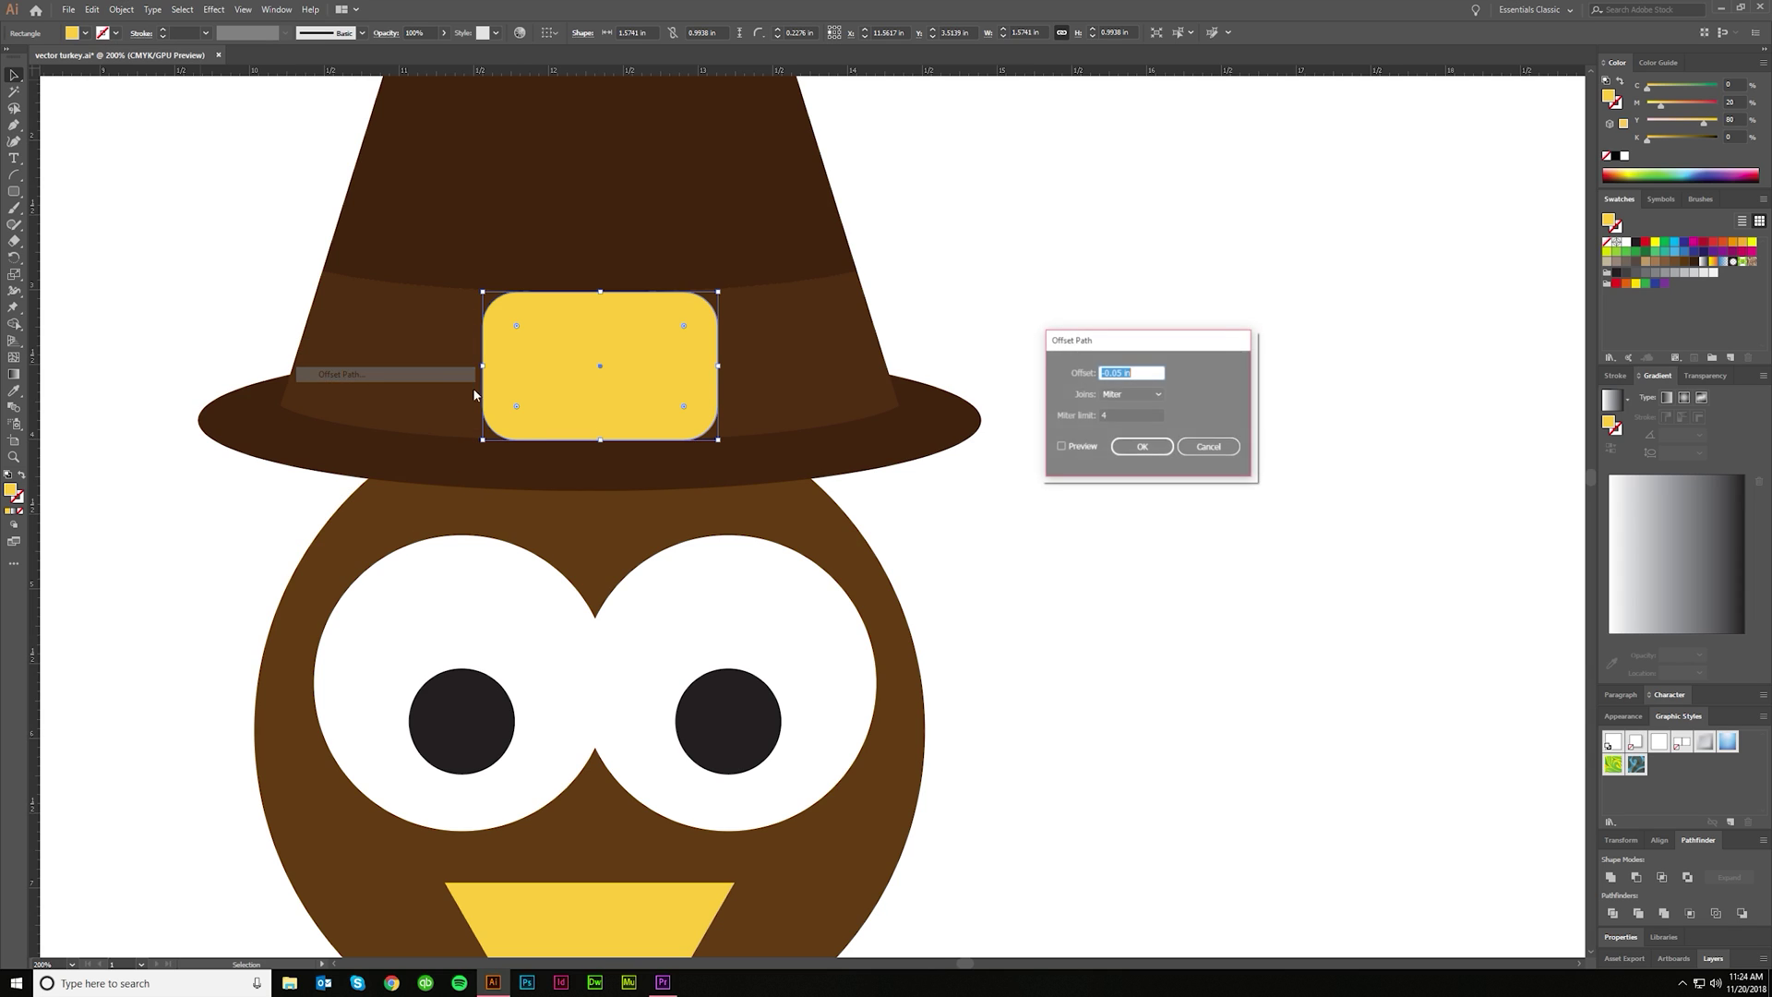
left_click(1059, 448)
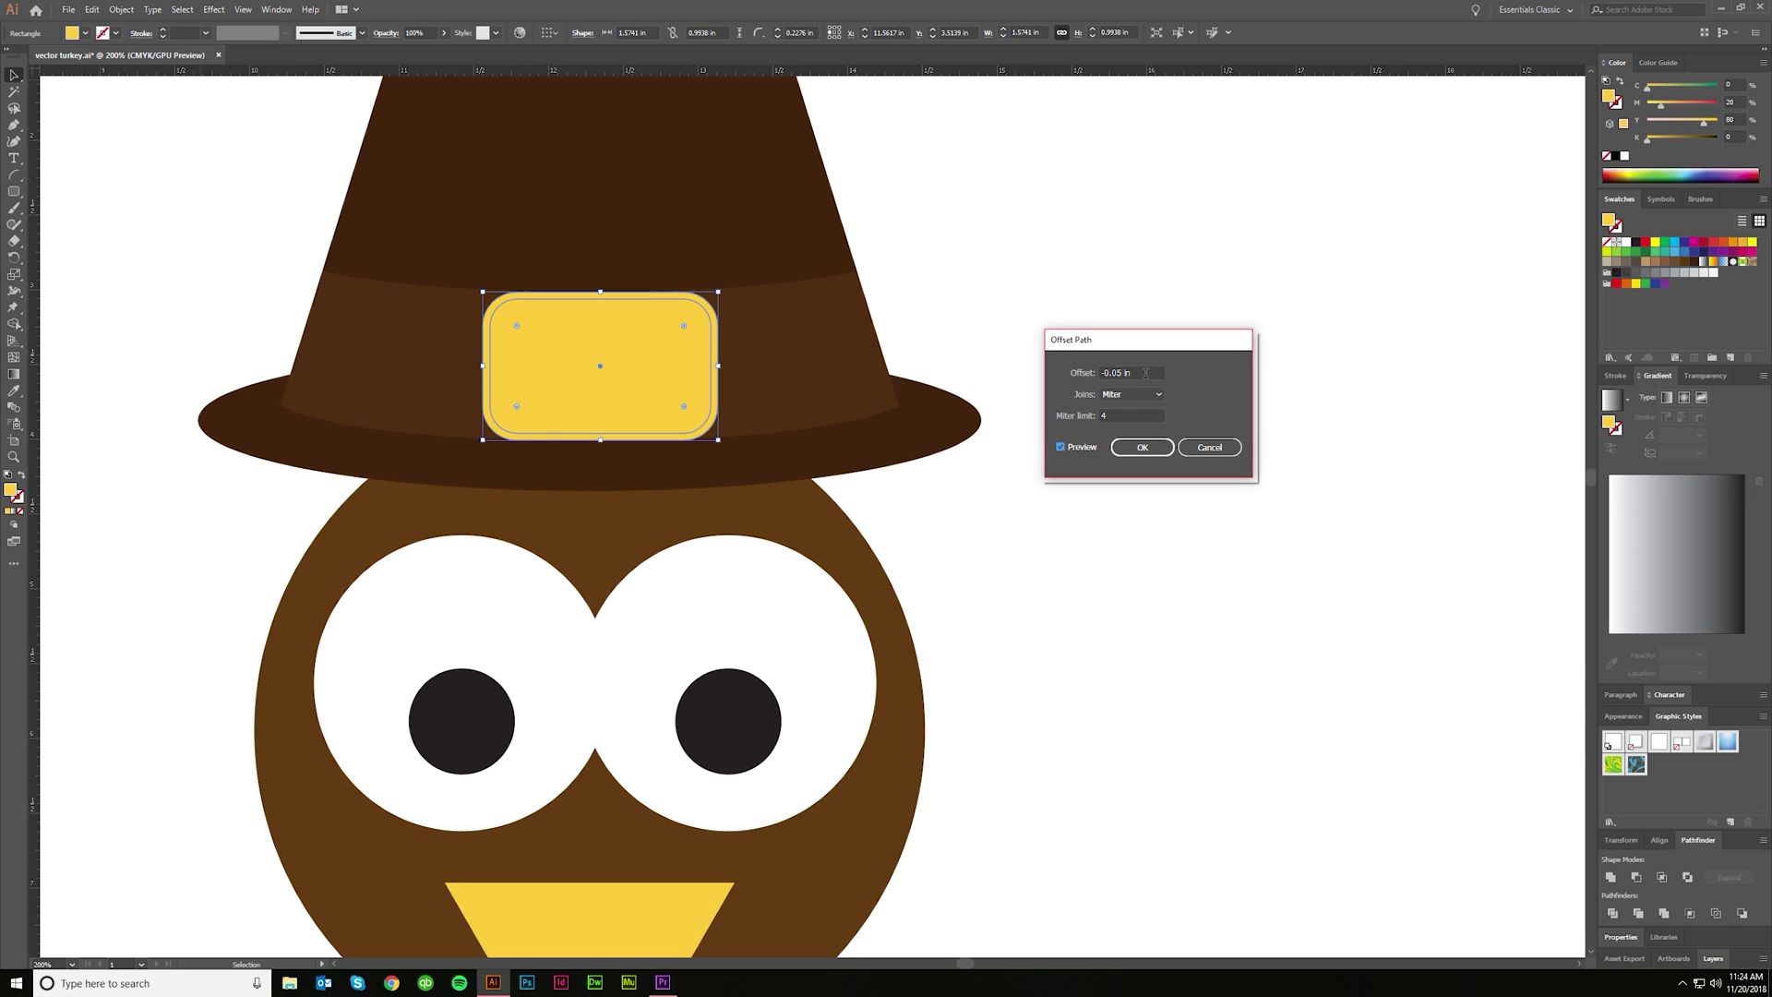
key("Down")
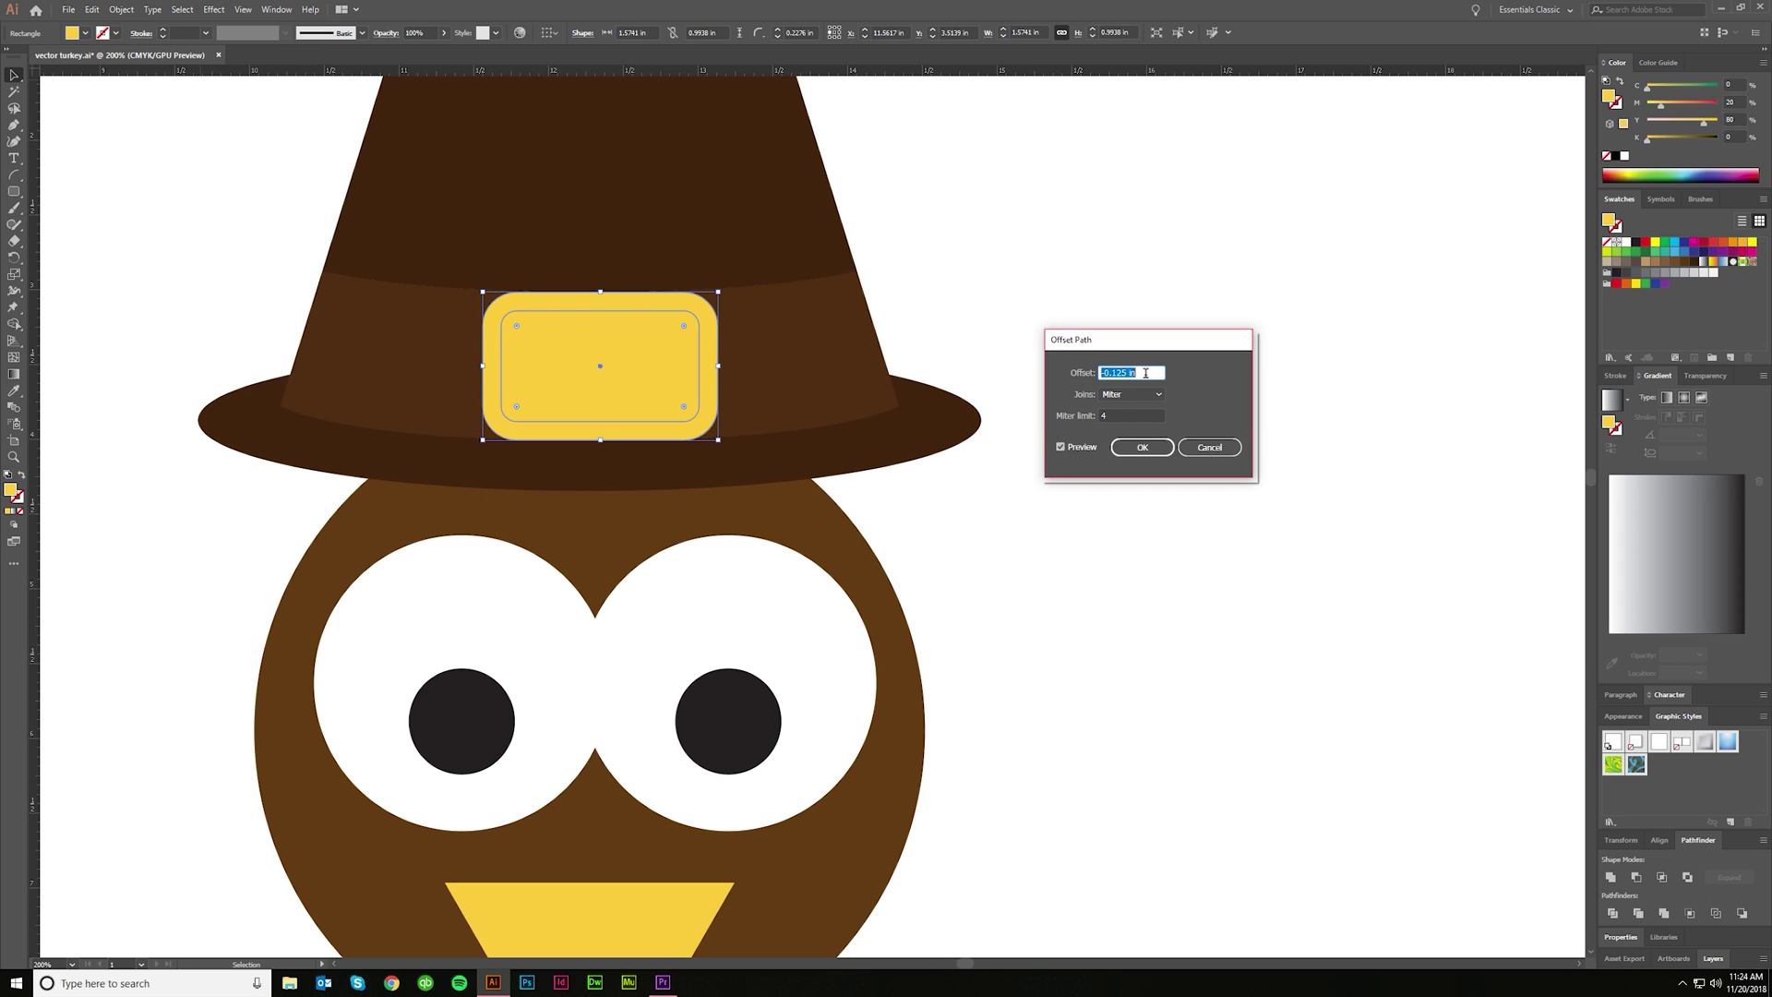
left_click(1142, 447)
Step: Fill the inner buckle rectangle with the brown sampled from the hat band
key("i")
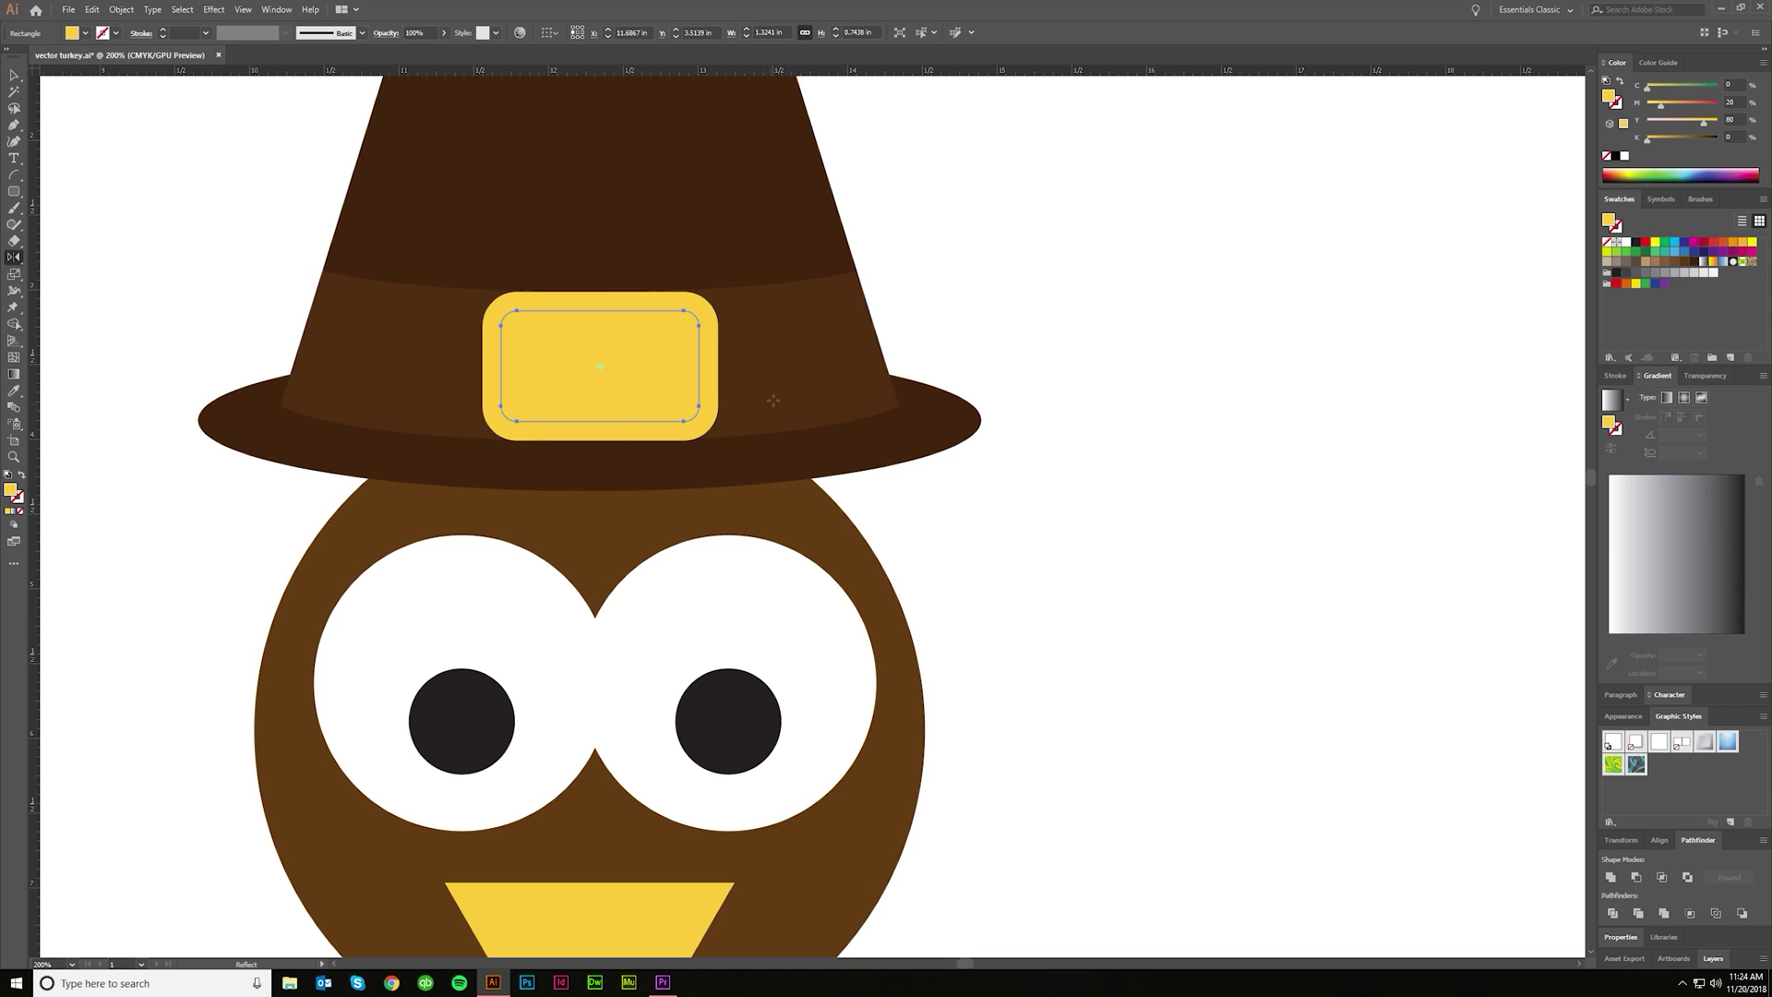
left_click(785, 384)
scroll(785, 393, "left", 1)
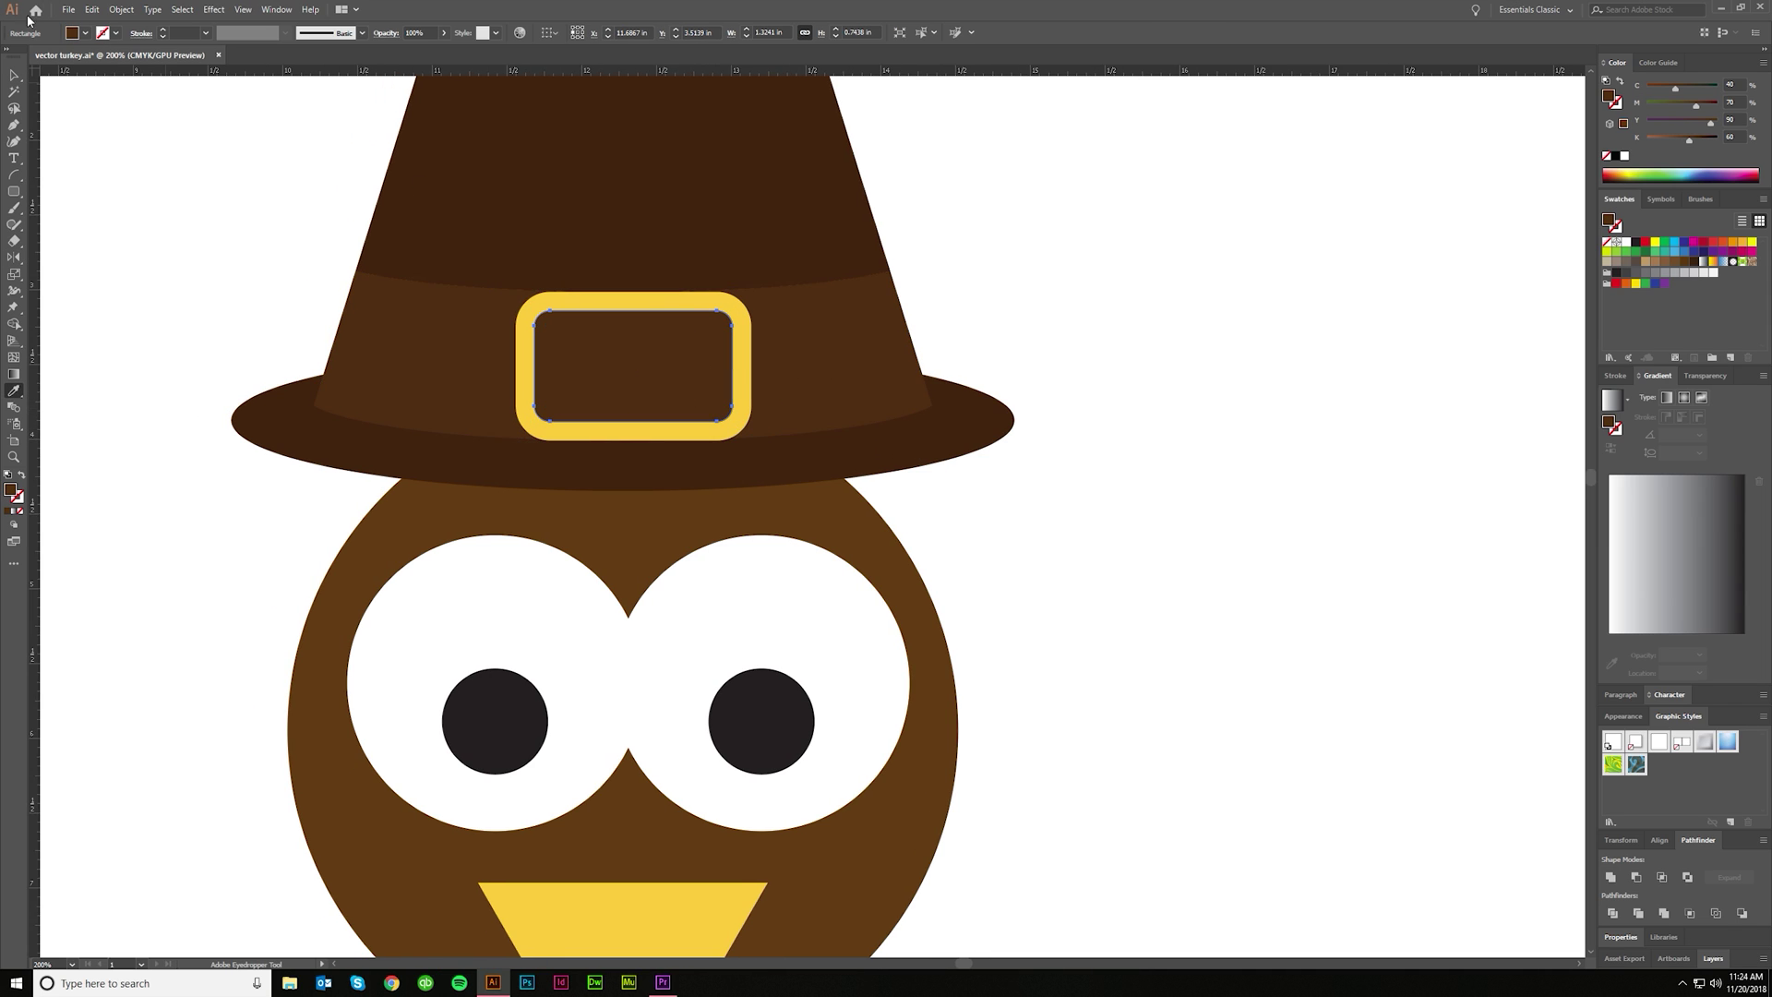
Step: Offset the brown inner rectangle's path by -0.125 in to add a third rectangle at the buckle's centre
left_click(121, 10)
mouse_move(226, 331)
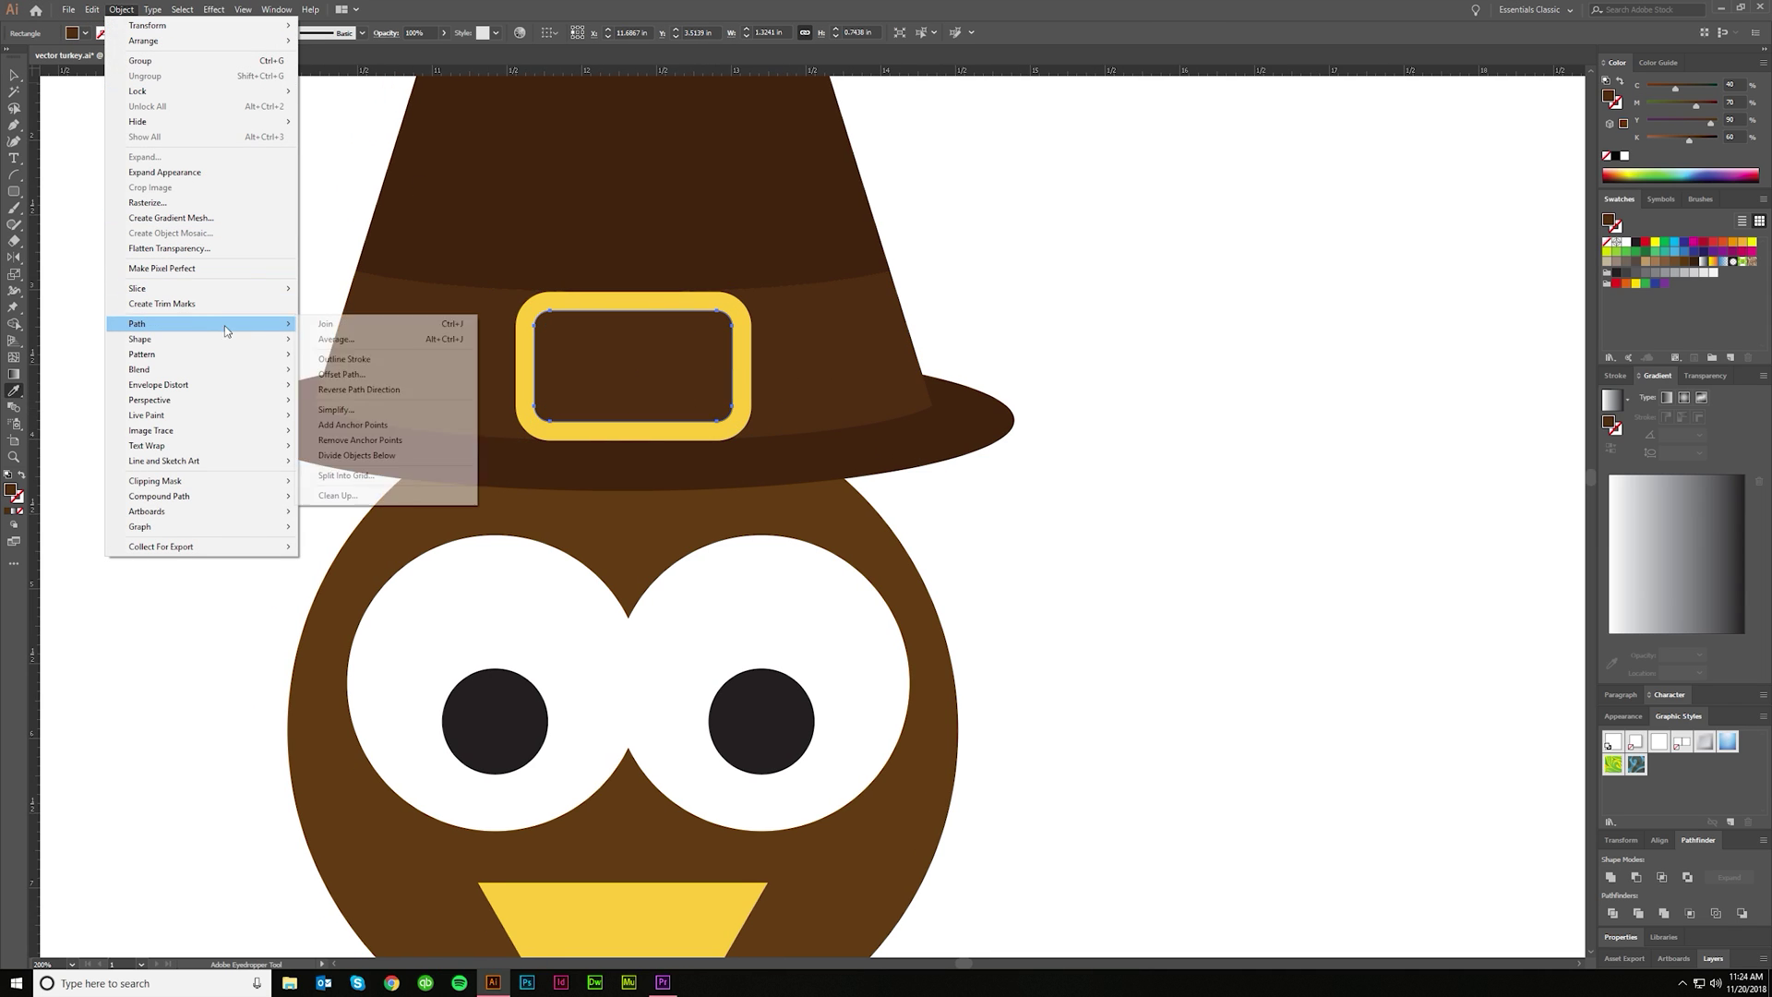
left_click(351, 374)
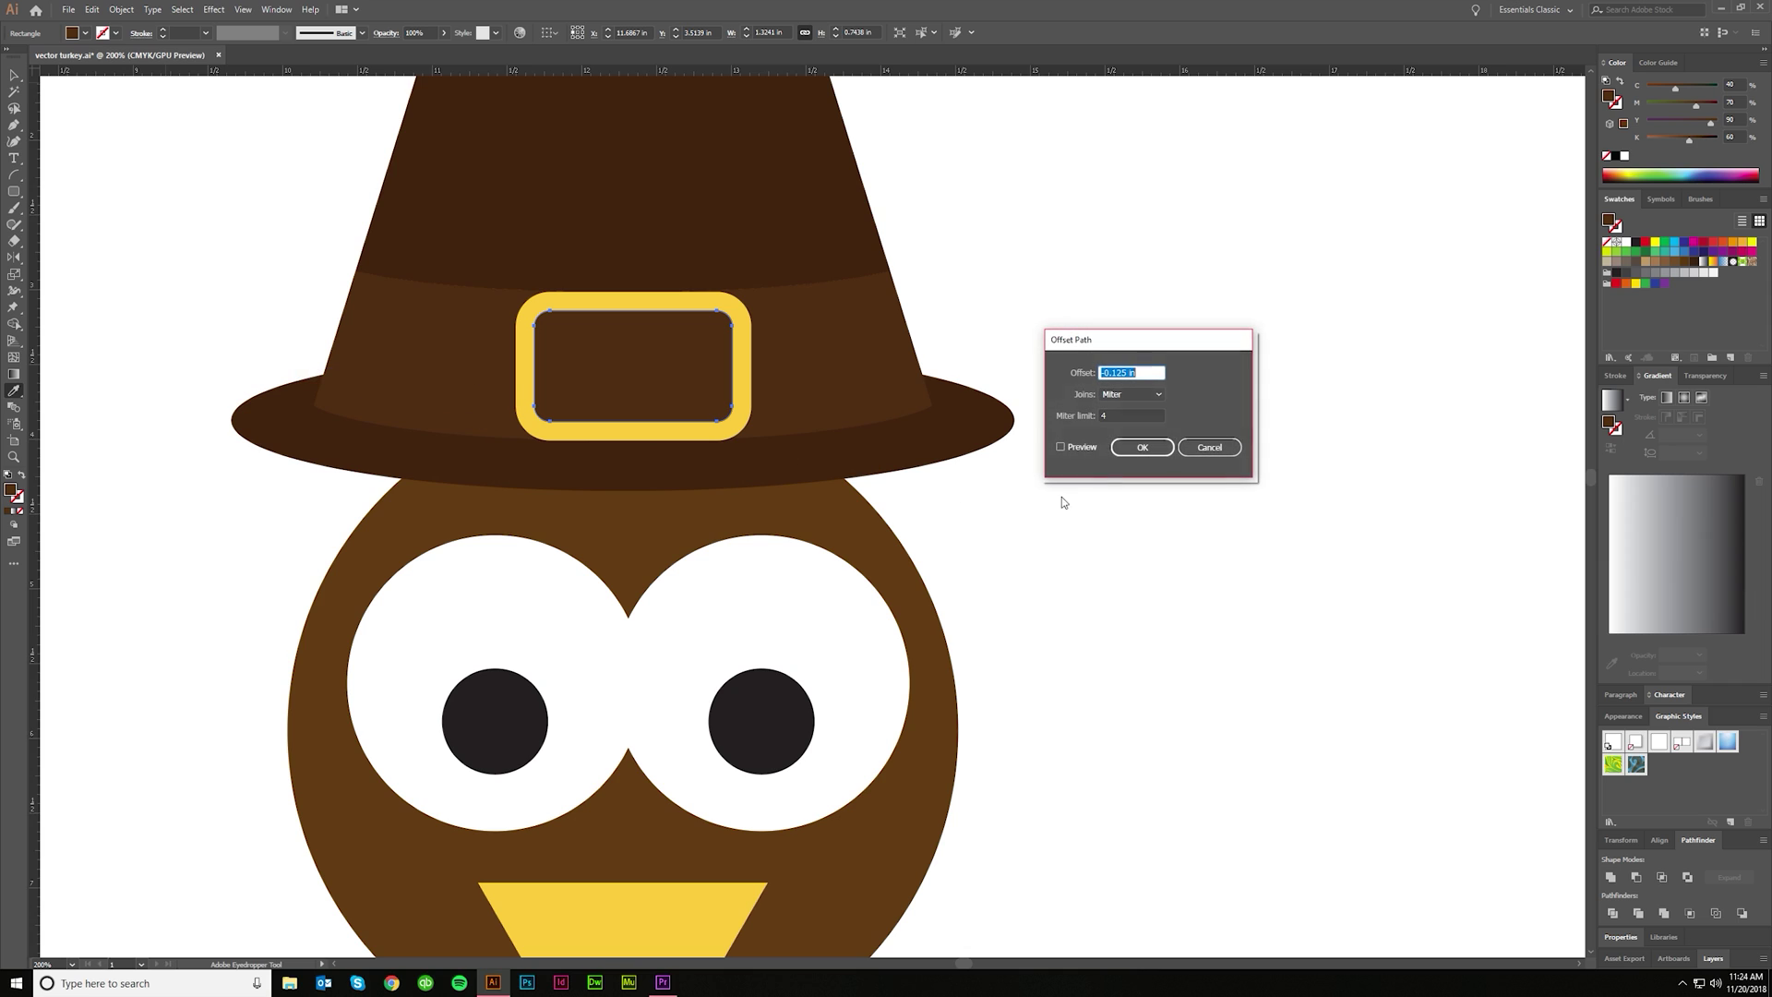
left_click(1068, 448)
left_click(1141, 448)
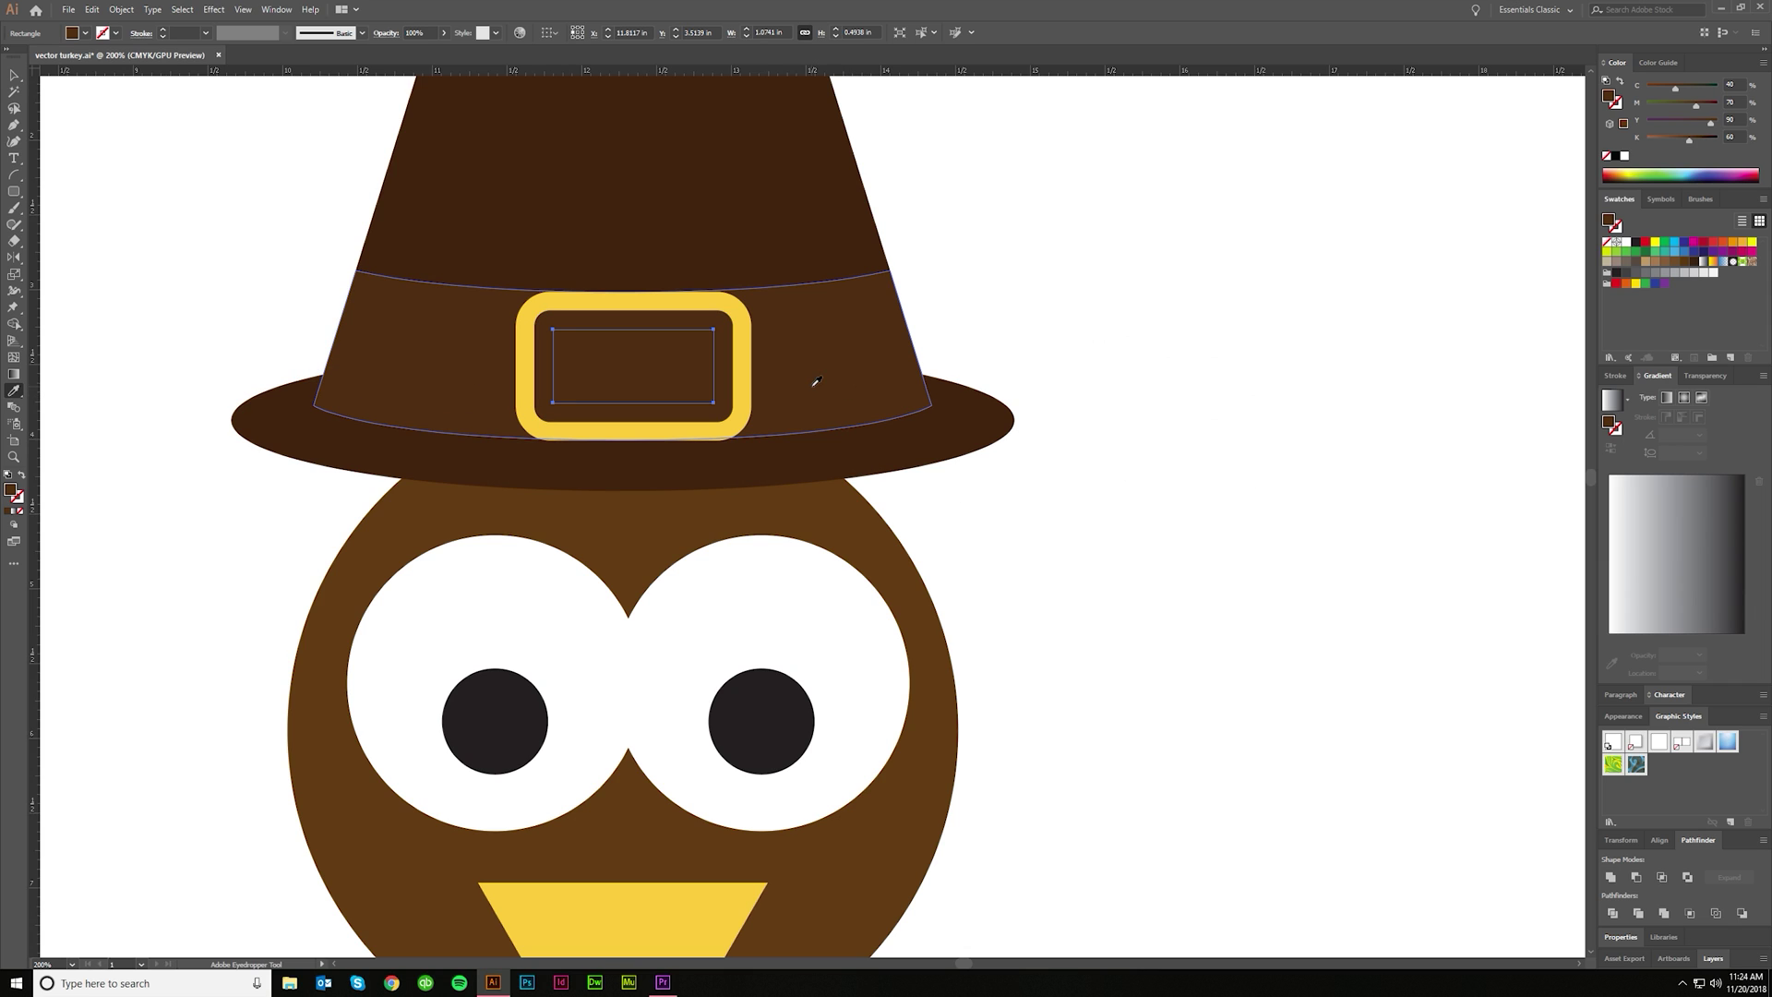
Step: Fill the innermost buckle rectangle with the yellow sampled from the buckle frame, and deselect it
left_click(746, 360)
key("v")
left_click(1024, 302)
scroll(1011, 380, "down", 3)
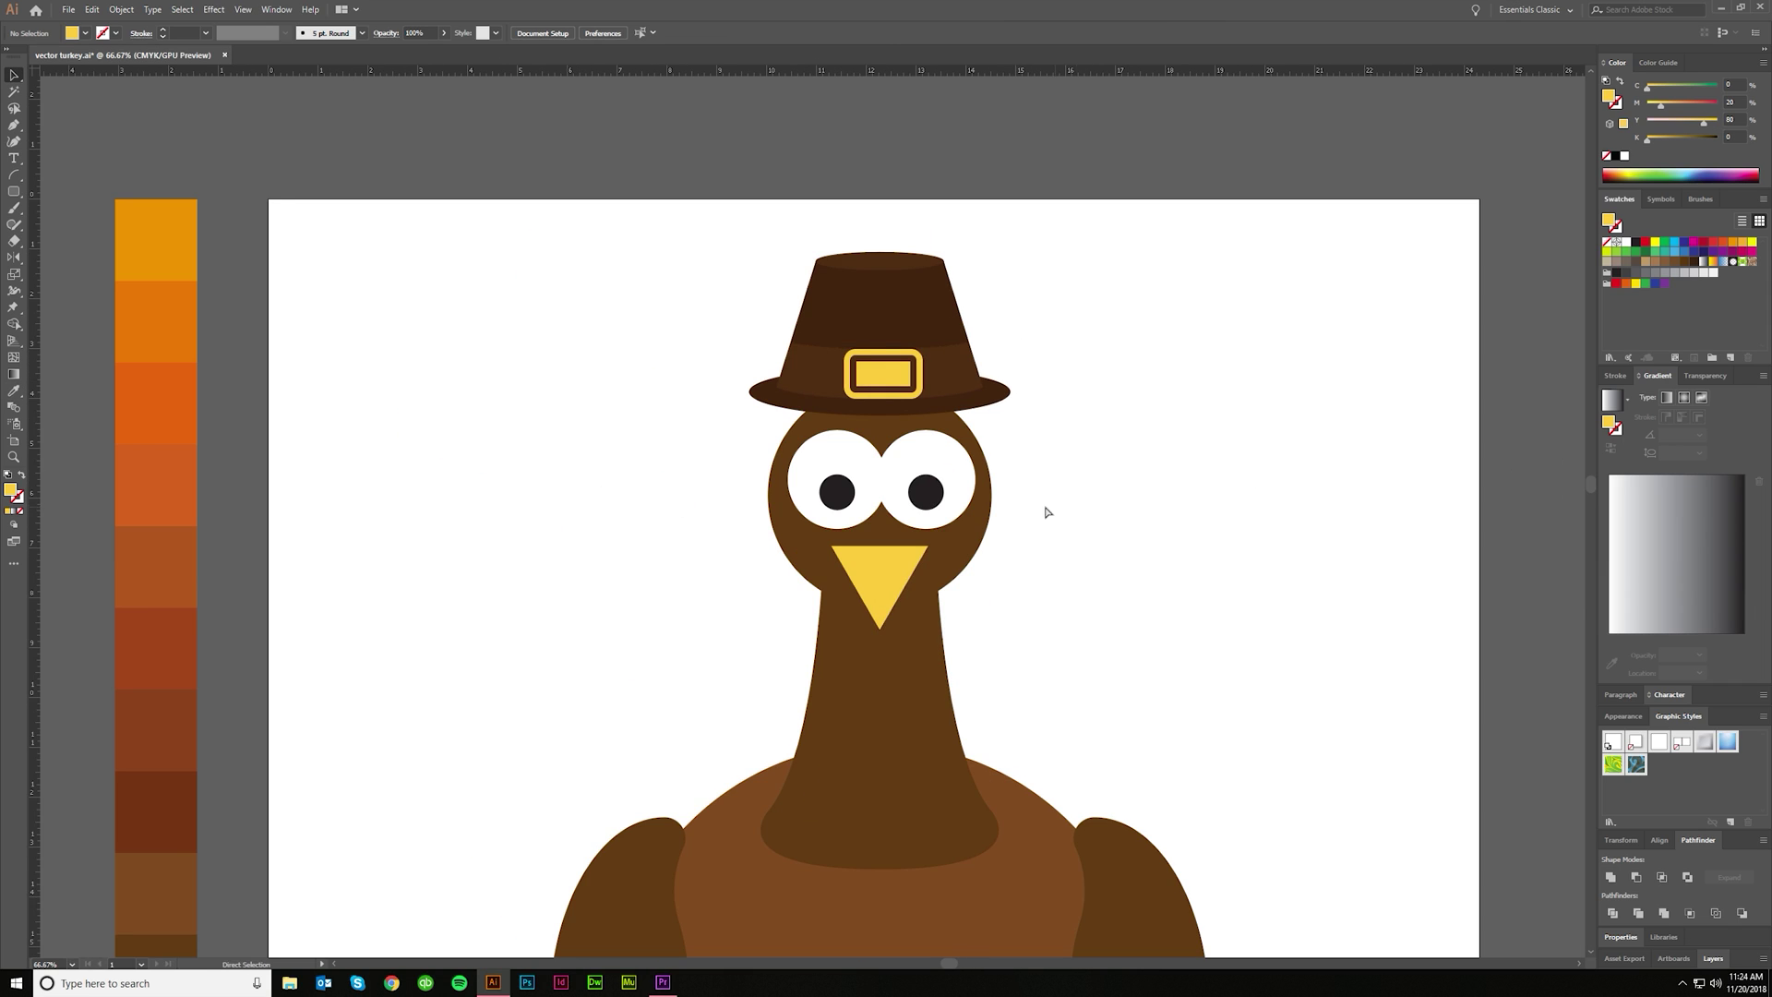
Step: Select all the hat and buckle shapes without the head circle, and group them
scroll(1044, 508, "right", 1)
left_click_drag(923, 401, 634, 251)
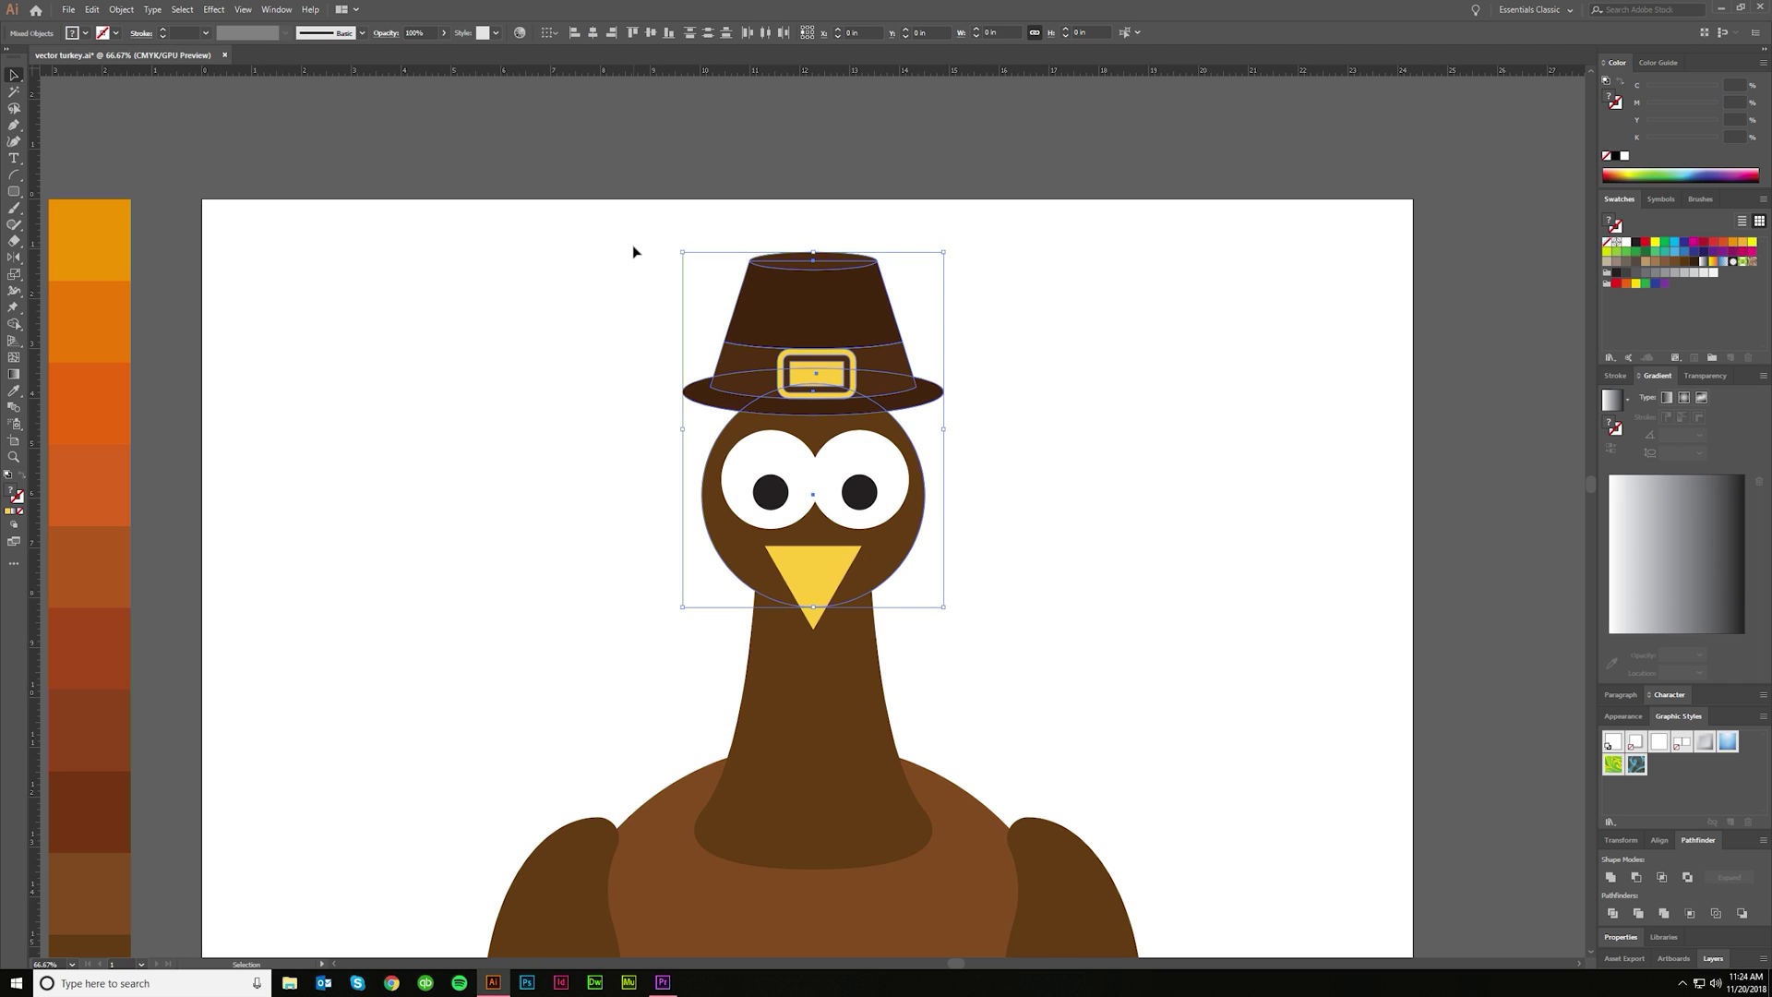
left_click(908, 445, "shift")
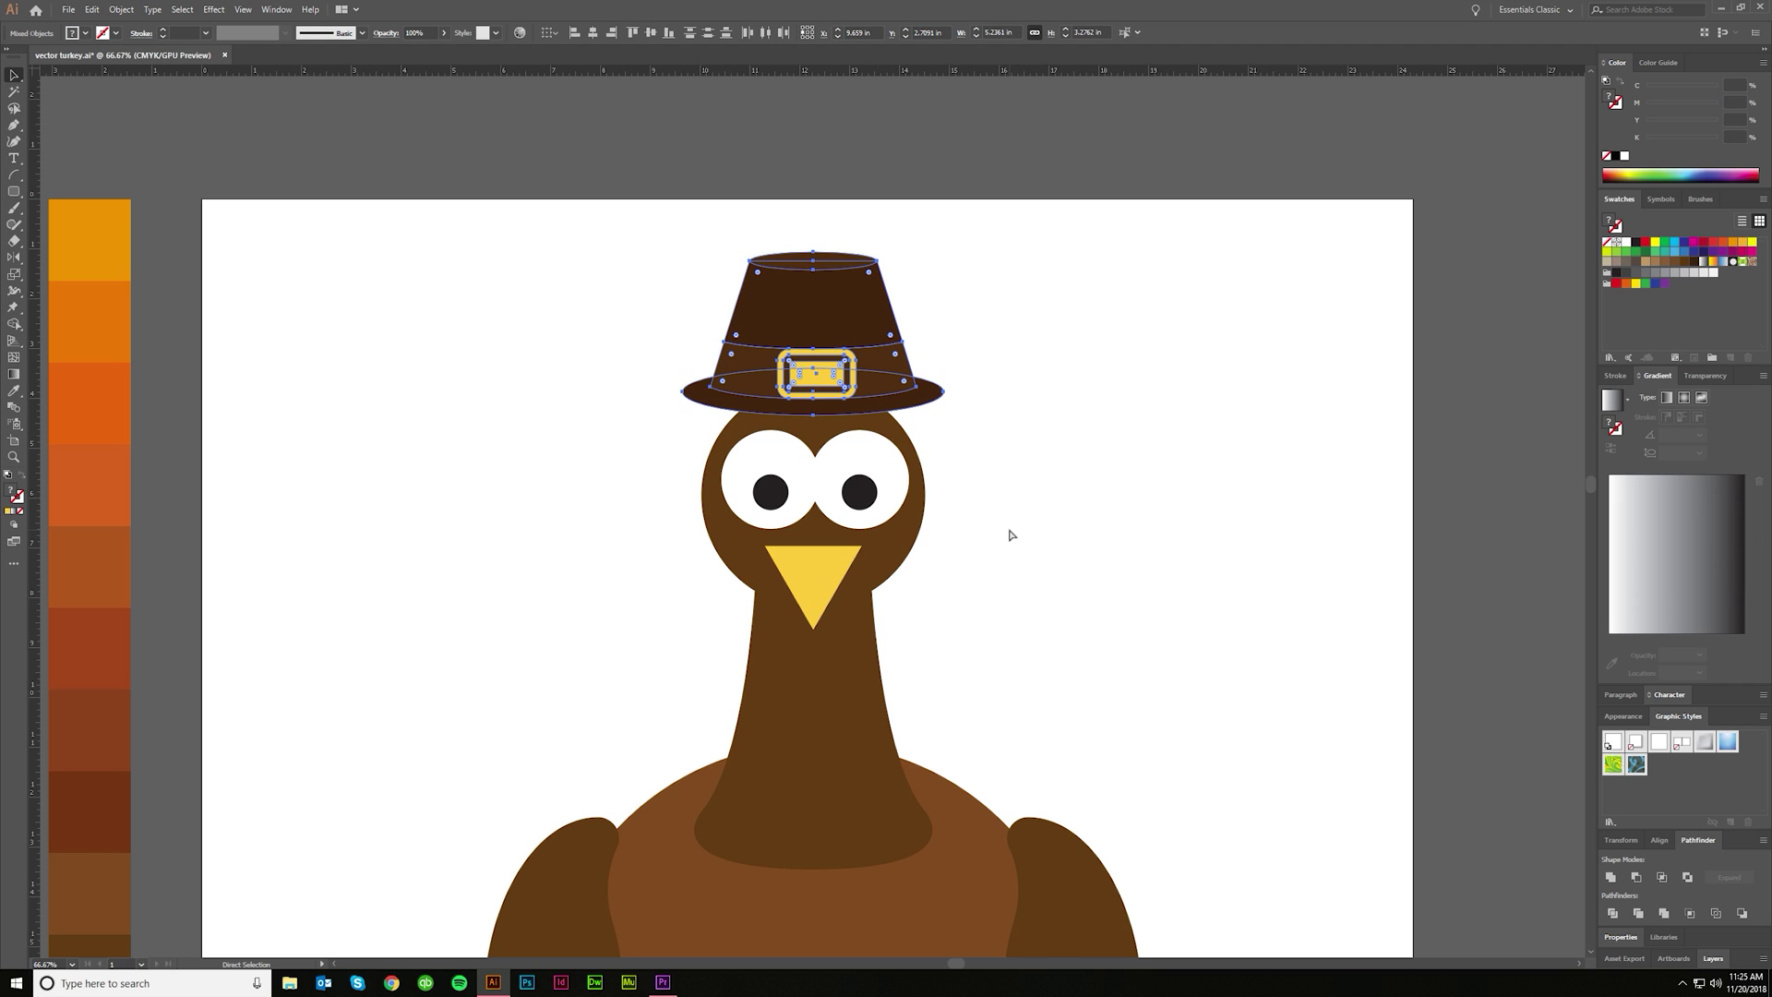
key("ctrl+g")
Step: Nudge the hat group down so the brim overlaps the top of the white eyes, and deselect it
key("shift+Down")
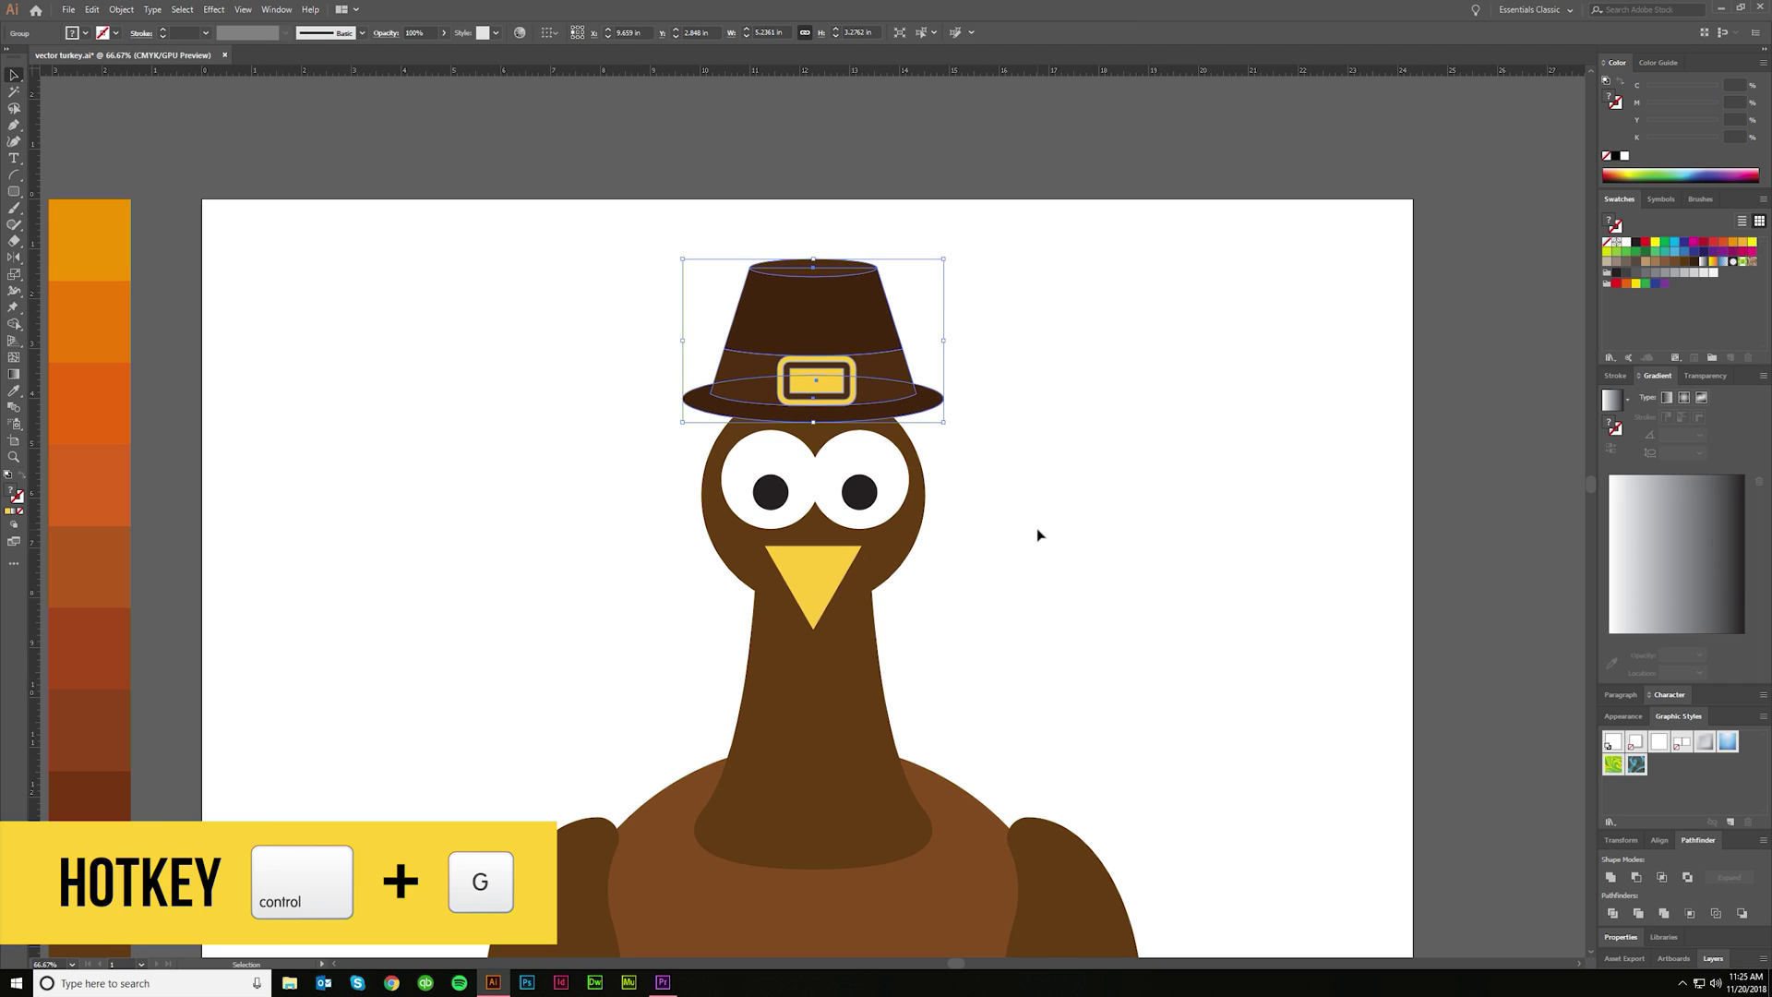
key("Down")
key("Down")
key("Down")
key("Down")
key("Down")
key("Down")
key("Down")
key("Down")
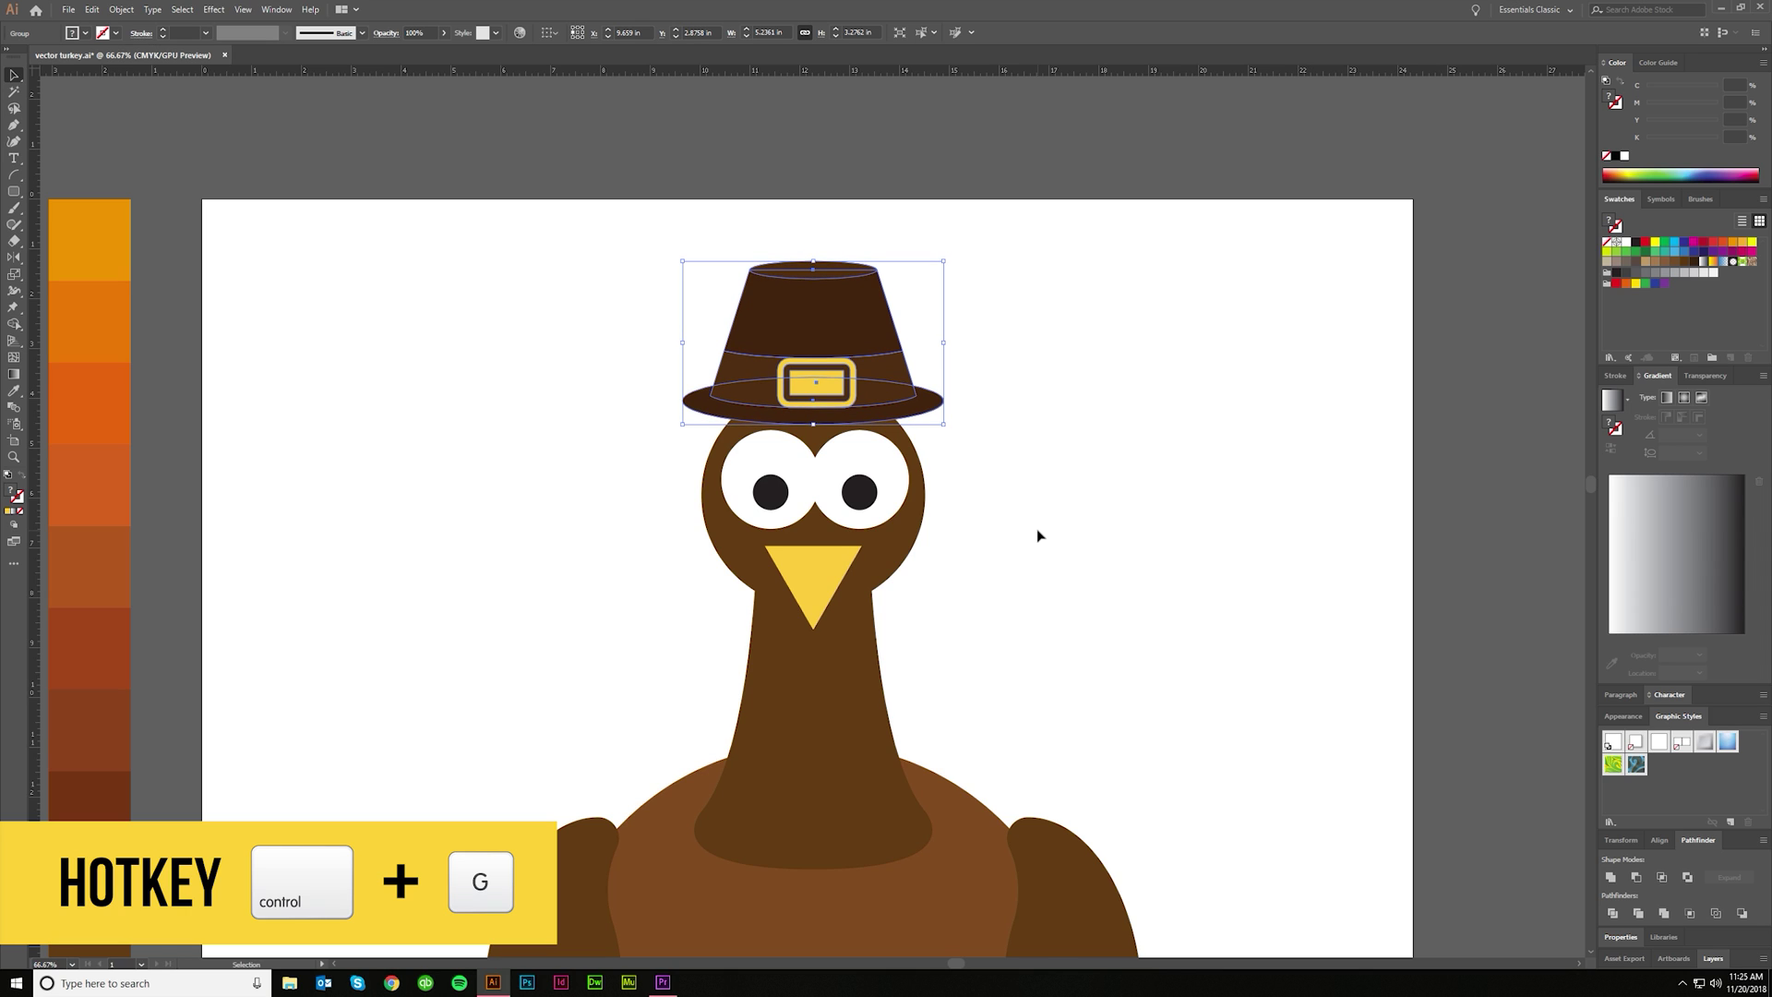
key("shift+Down")
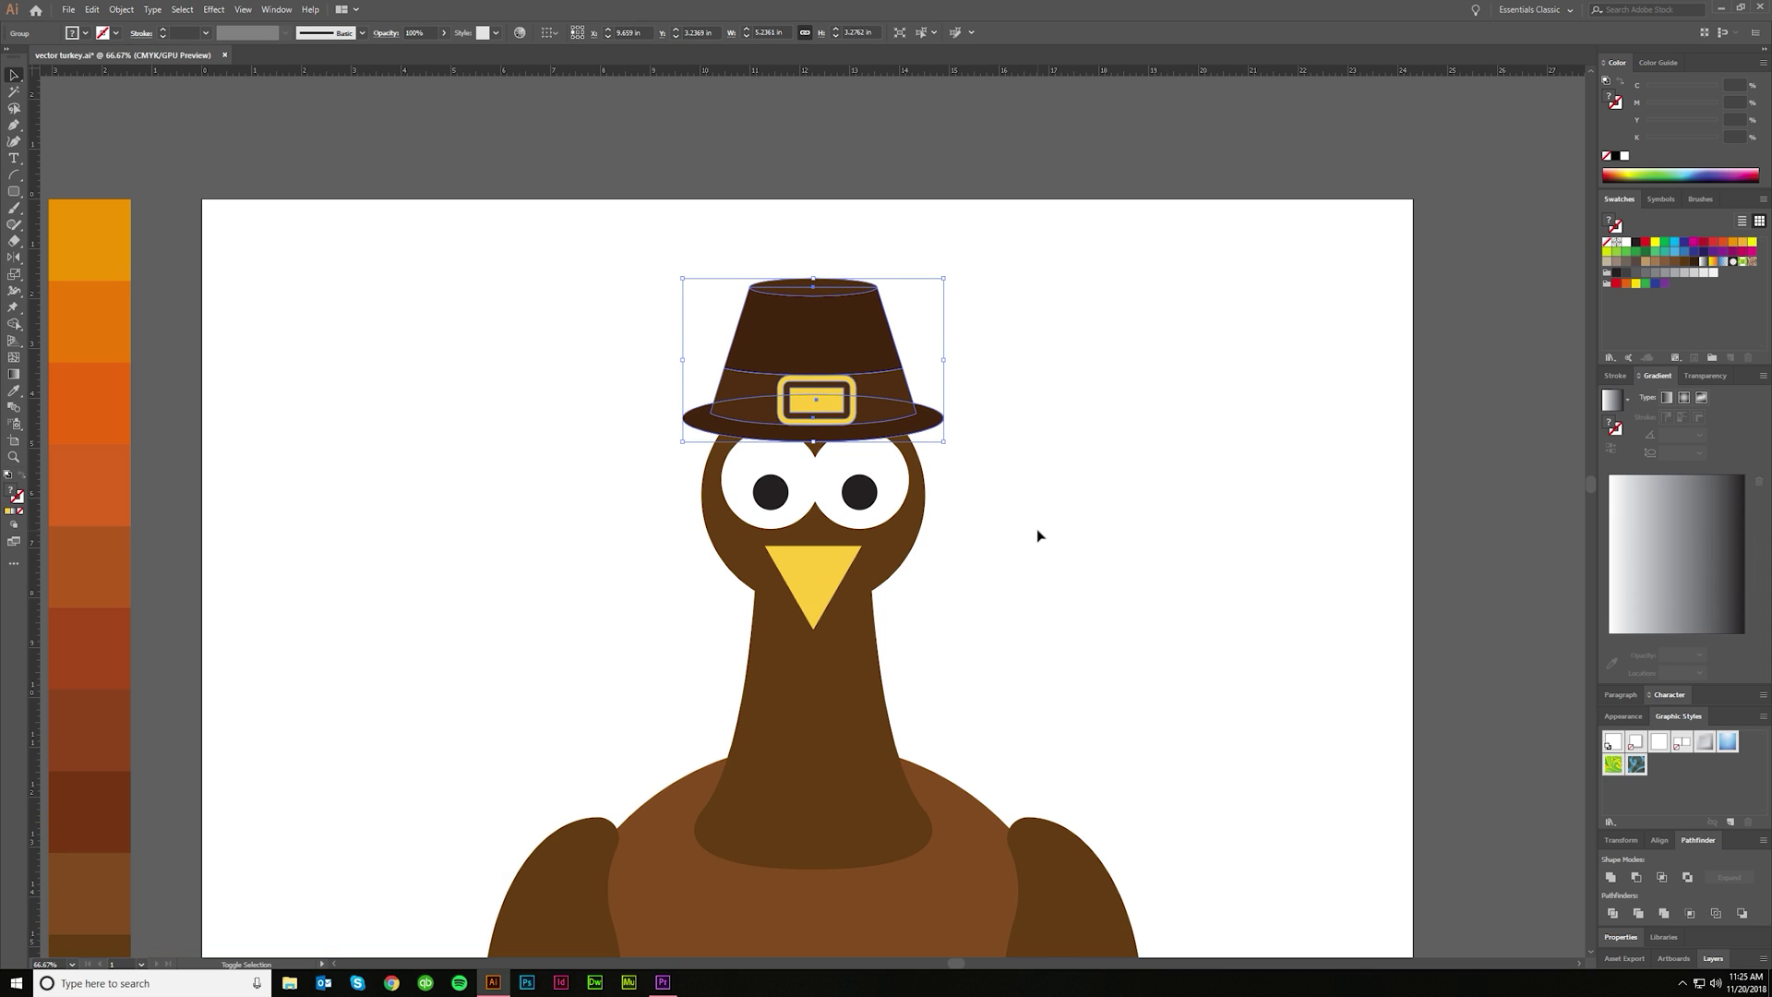
key("shift+Down")
left_click(1038, 533)
Step: Draw a vertical leg line with the Pen tool from the body's lower edge, continuing into a toe slanting down and outward
key("ctrl+minus")
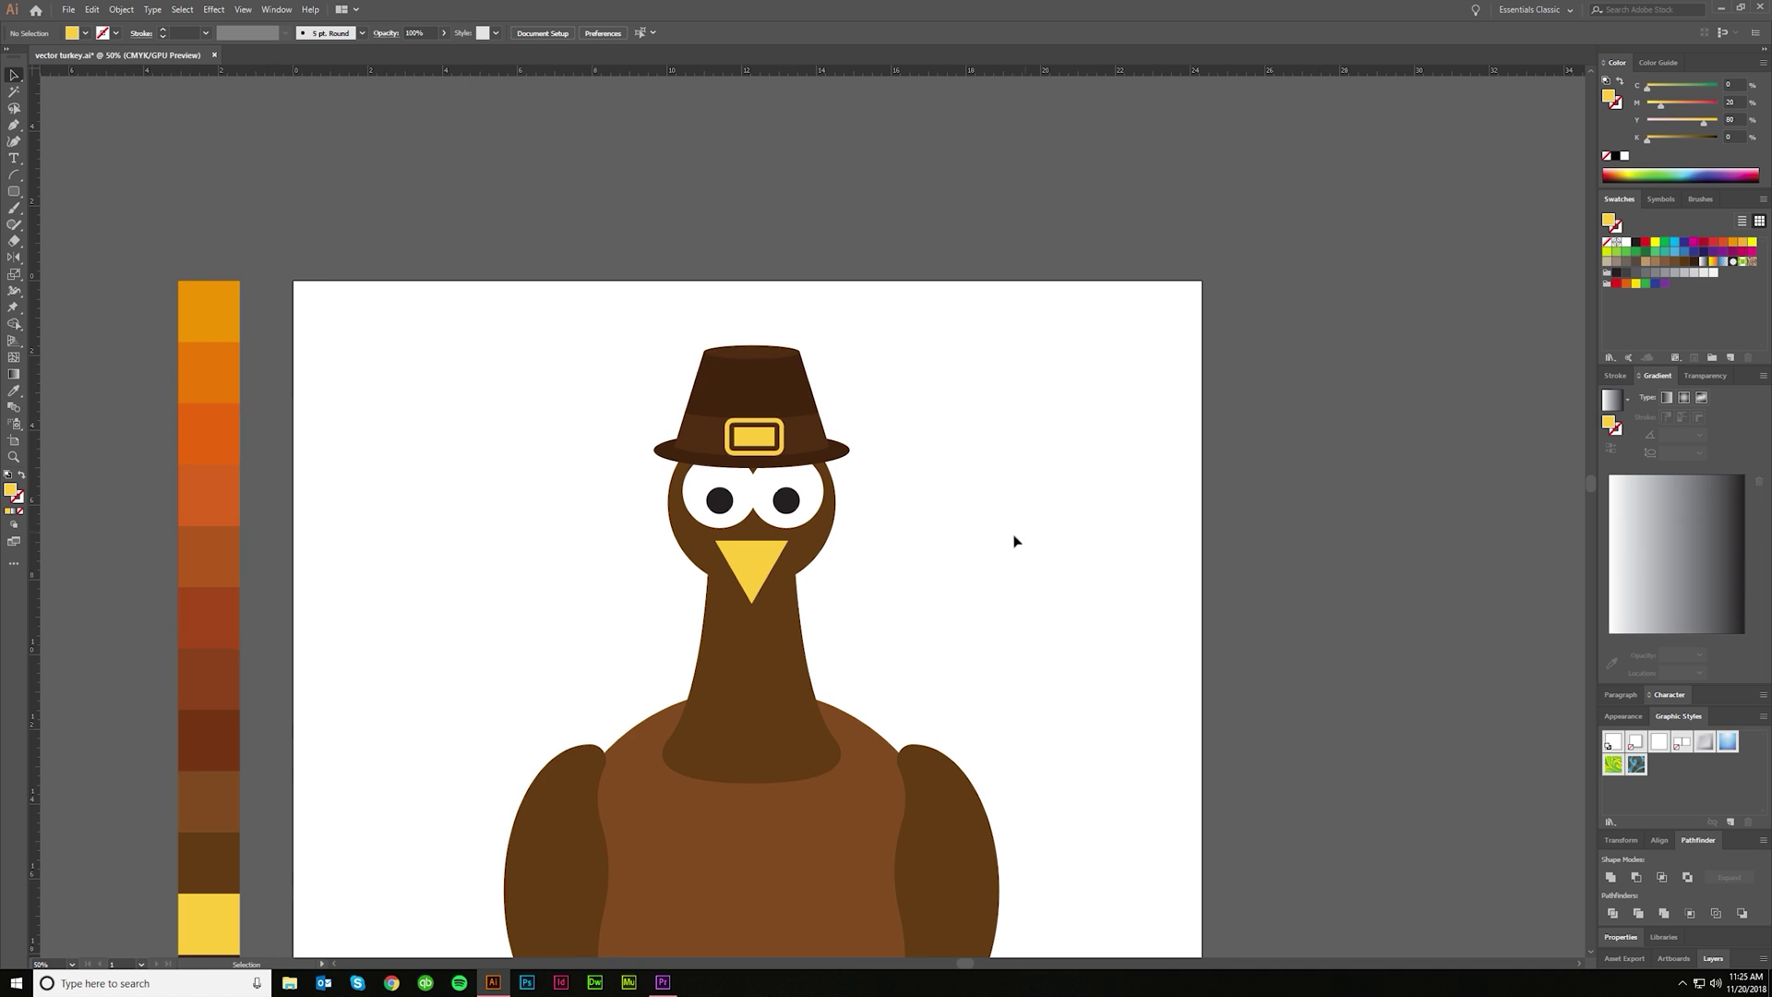
scroll(966, 546, "left", 1)
scroll(967, 548, "down", 3)
scroll(969, 558, "right", 1)
scroll(968, 610, "up", 1)
scroll(963, 619, "down", 3)
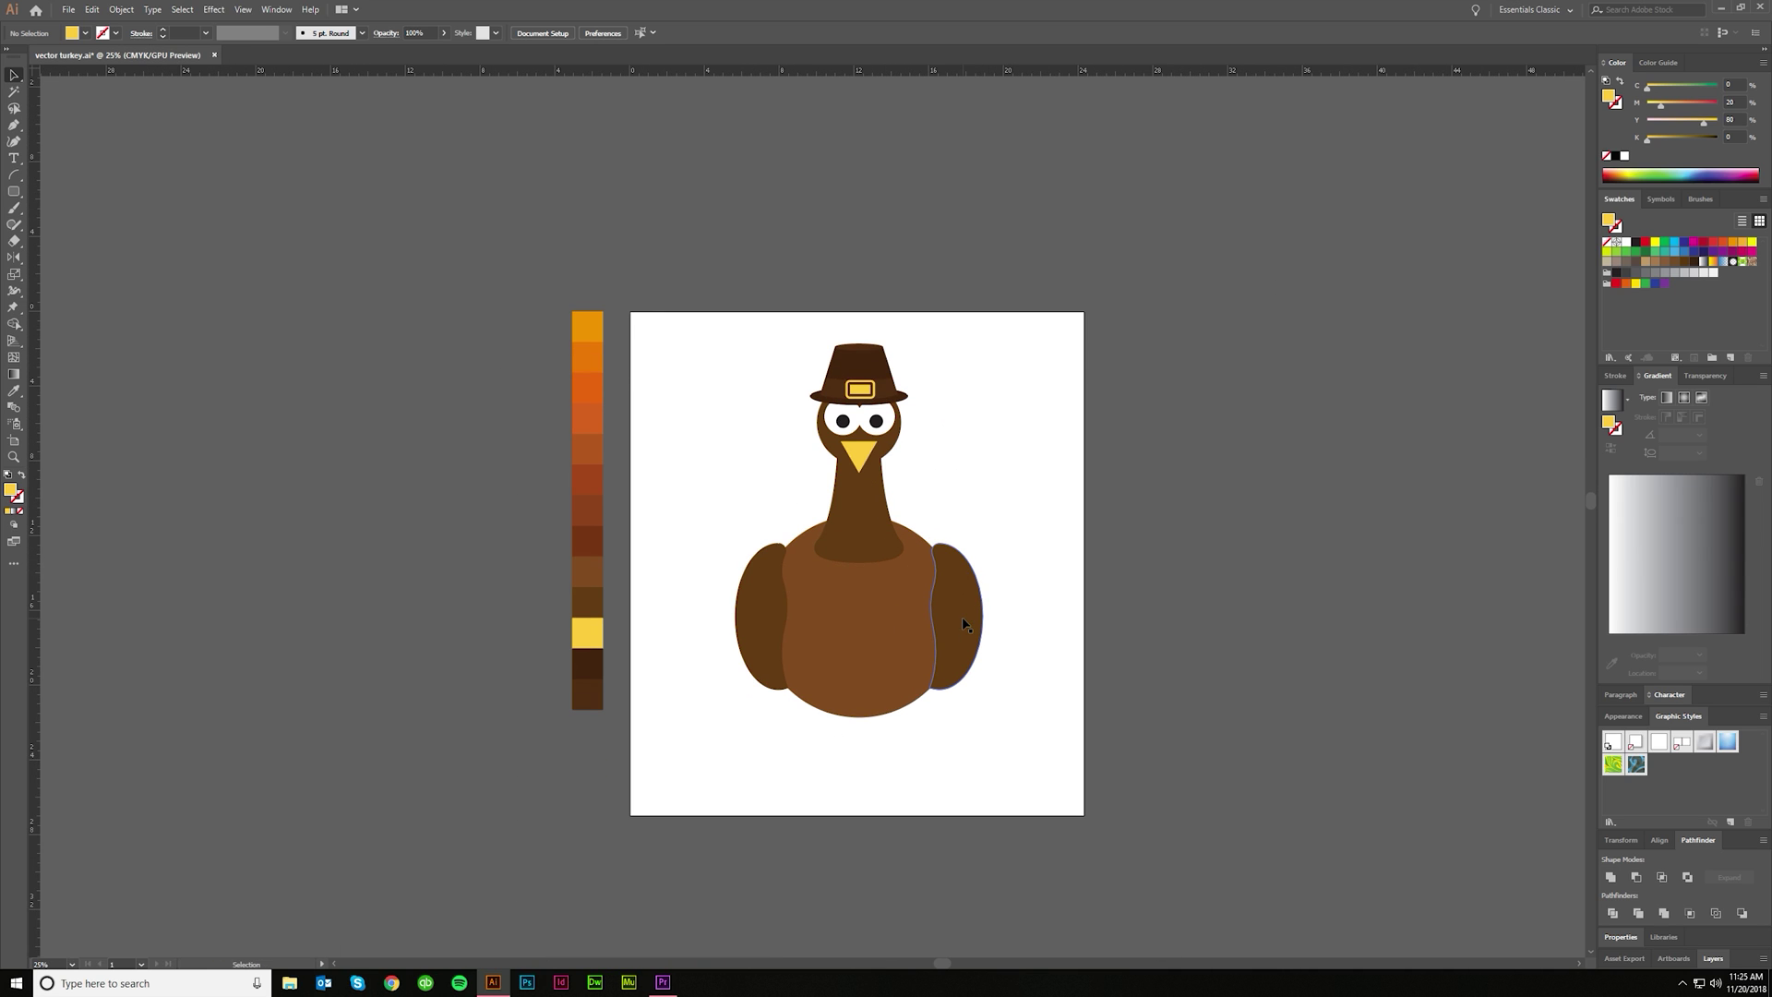
scroll(882, 807, "down", 1)
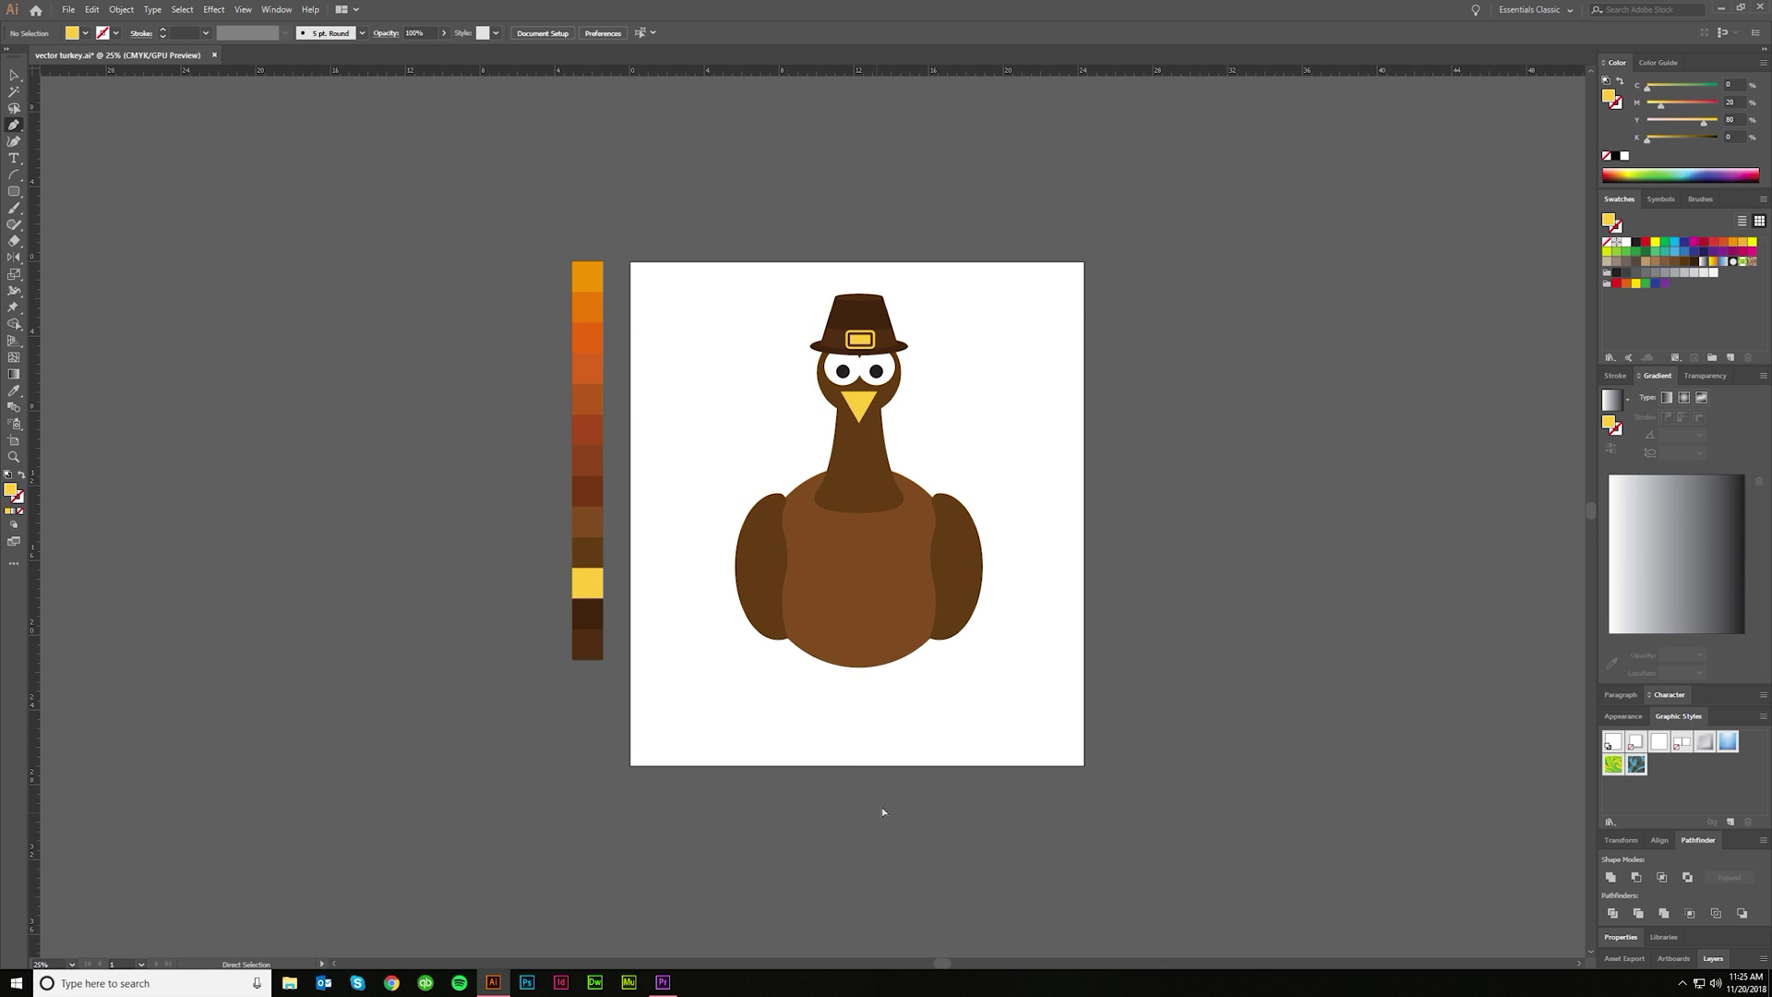
scroll(811, 725, "up", 3, "alt")
left_click(790, 650, "shift")
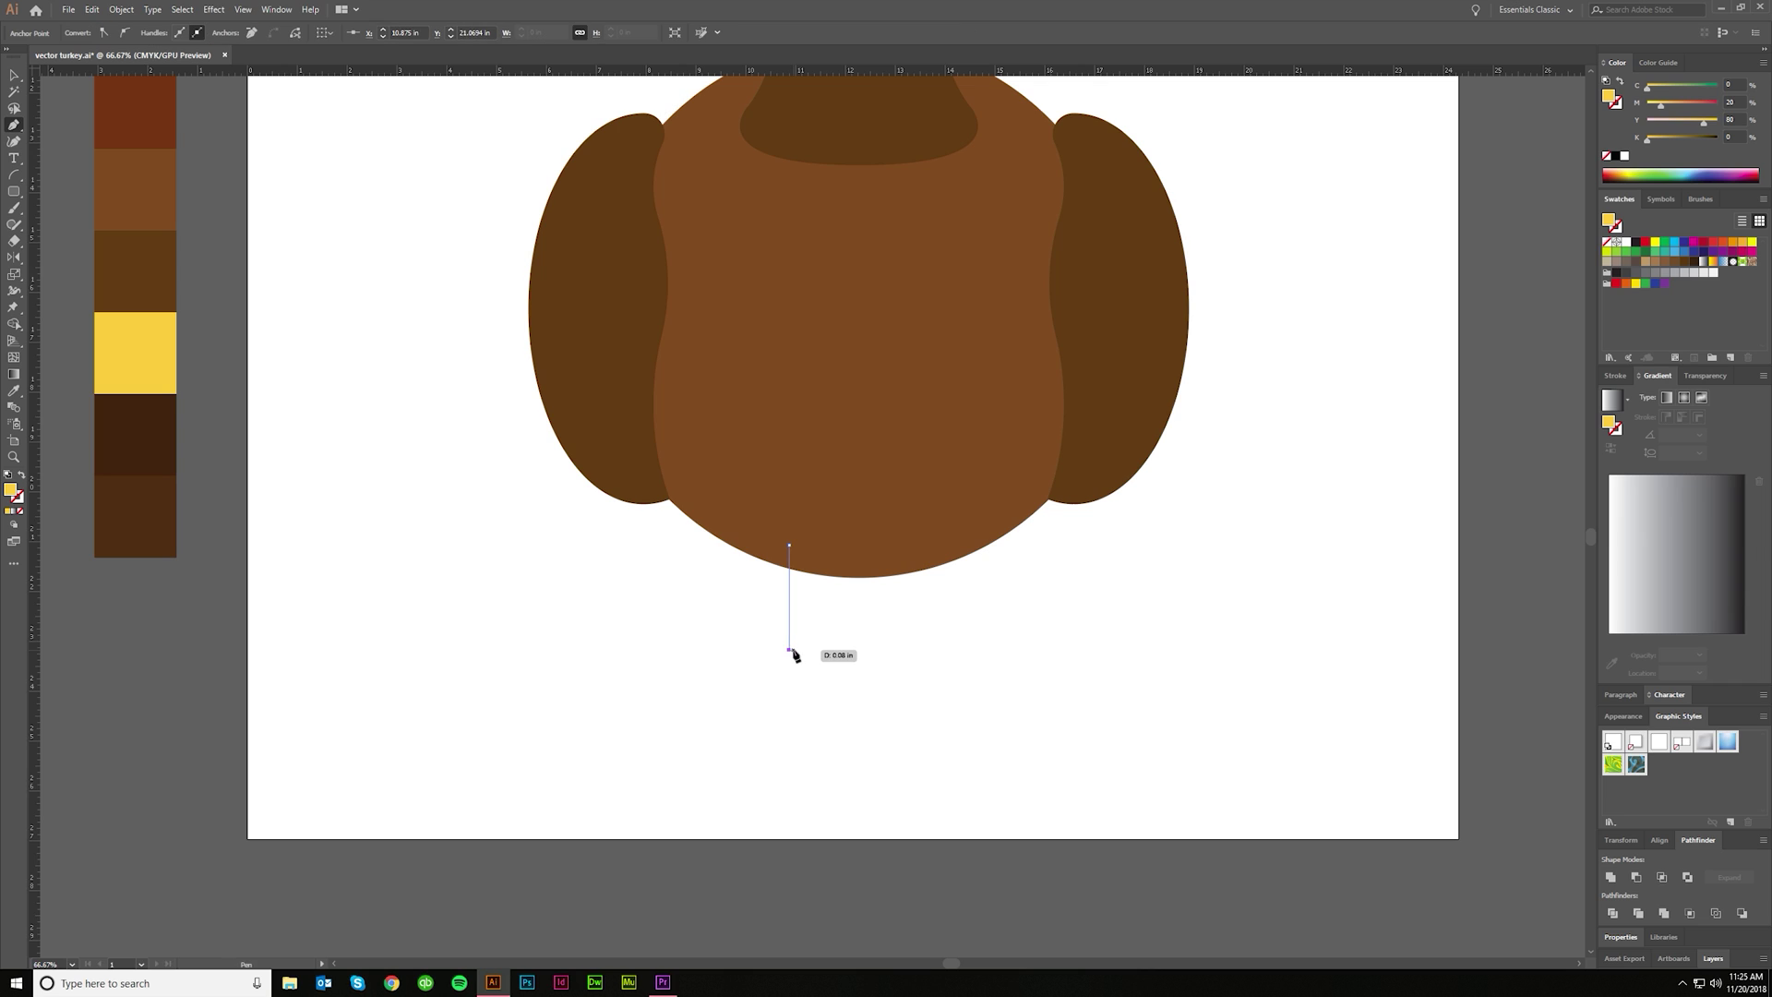
left_click(730, 688)
left_click(785, 662, "ctrl")
Step: Draw three more straight toe lines radiating from the ankle point: up and inward, straight down, and outward
left_click(790, 651)
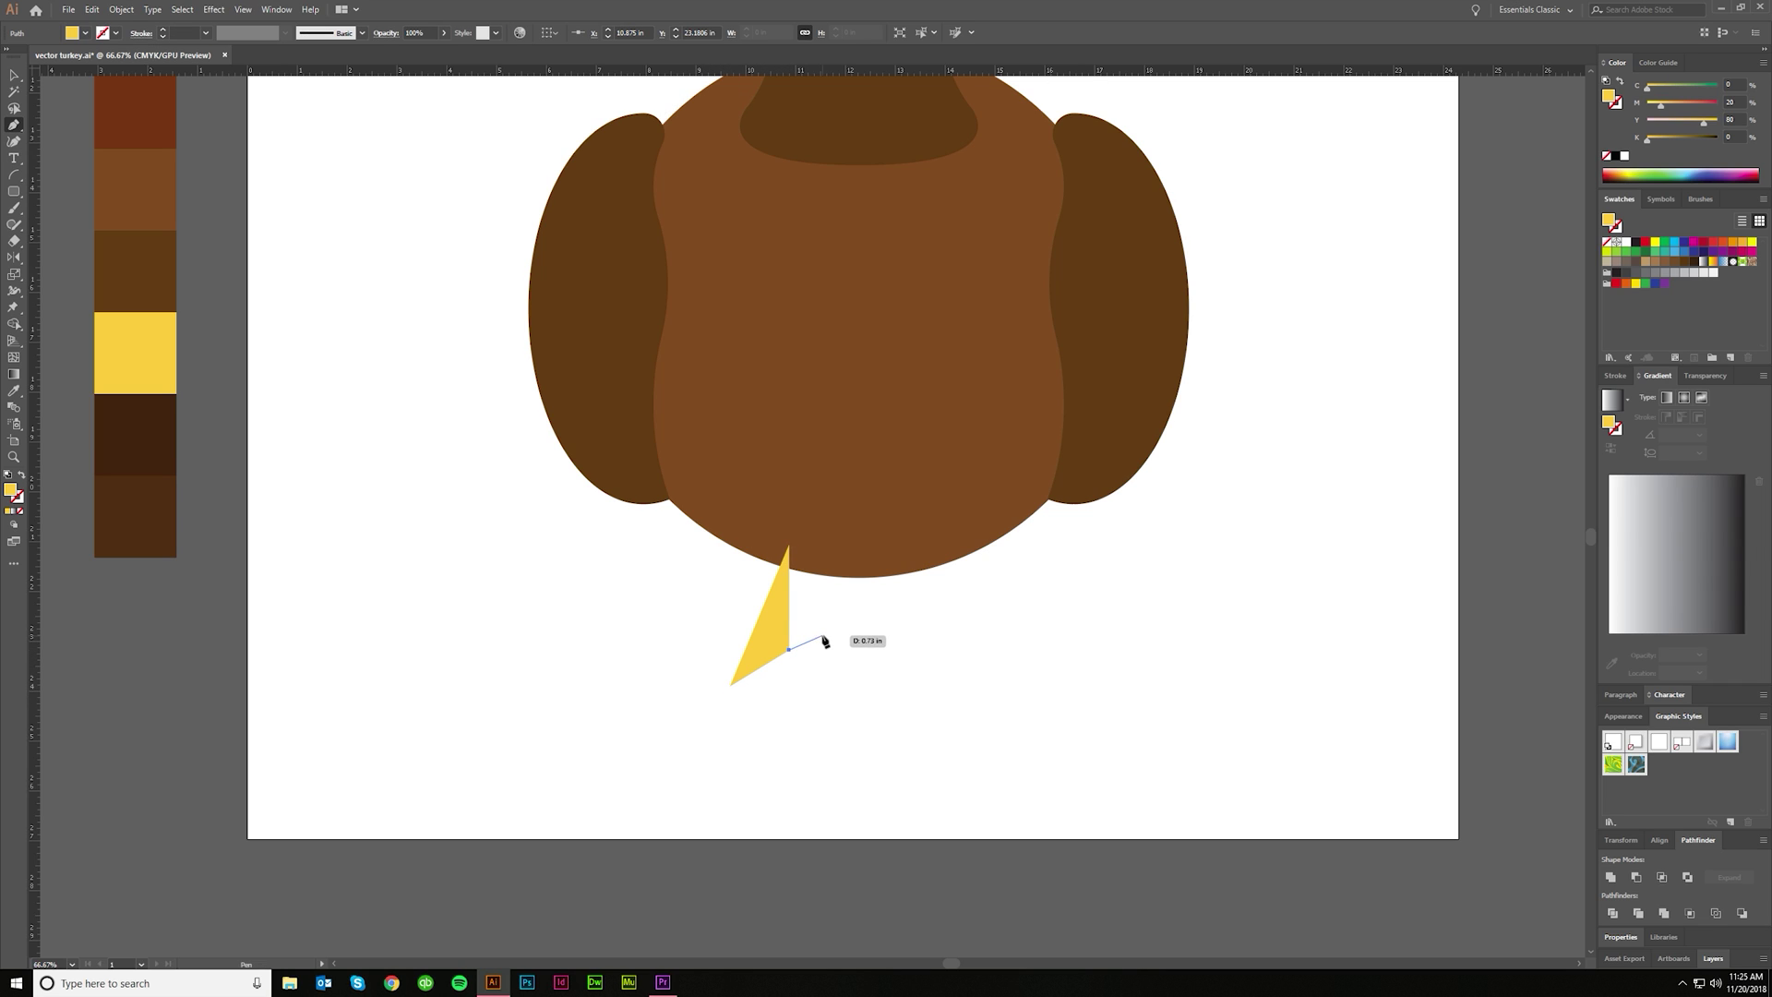
left_click(833, 626)
left_click(789, 657, "ctrl")
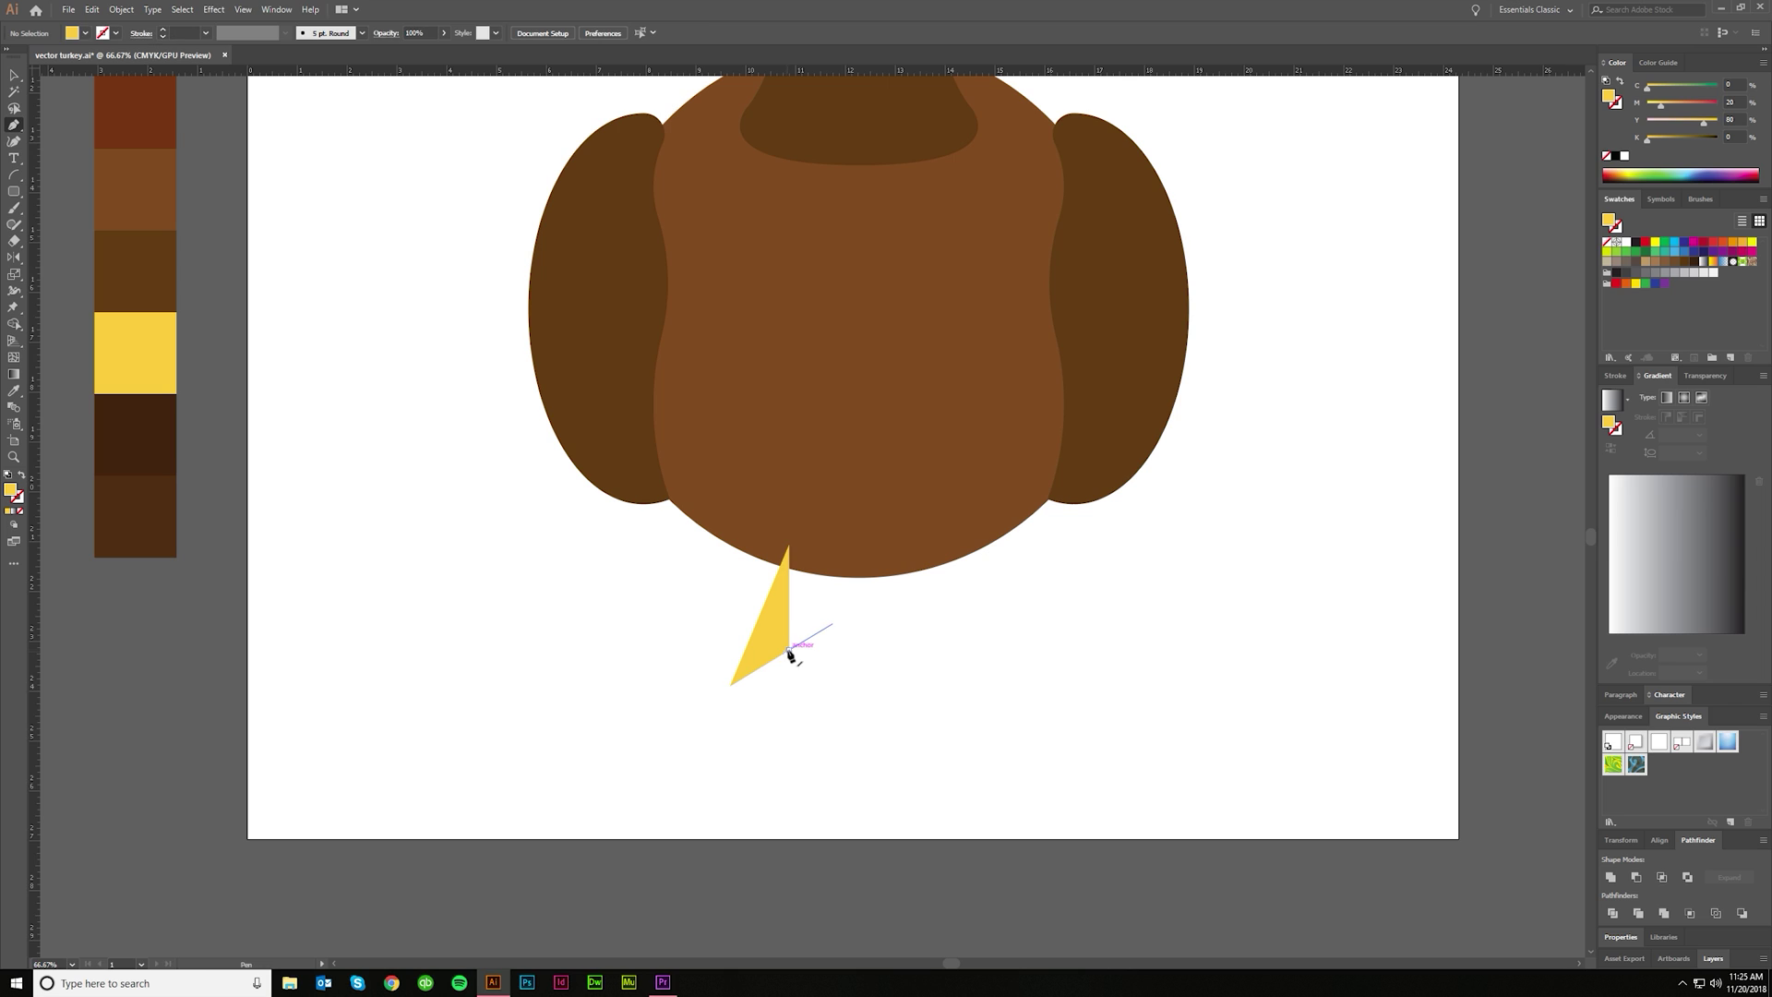
left_click_drag(787, 687, 731, 648)
left_click(787, 653, "ctrl")
Step: Select the leg and all the toe paths and swap fill and stroke, making them yellow lines without fill
key("a")
left_click(804, 655, "shift")
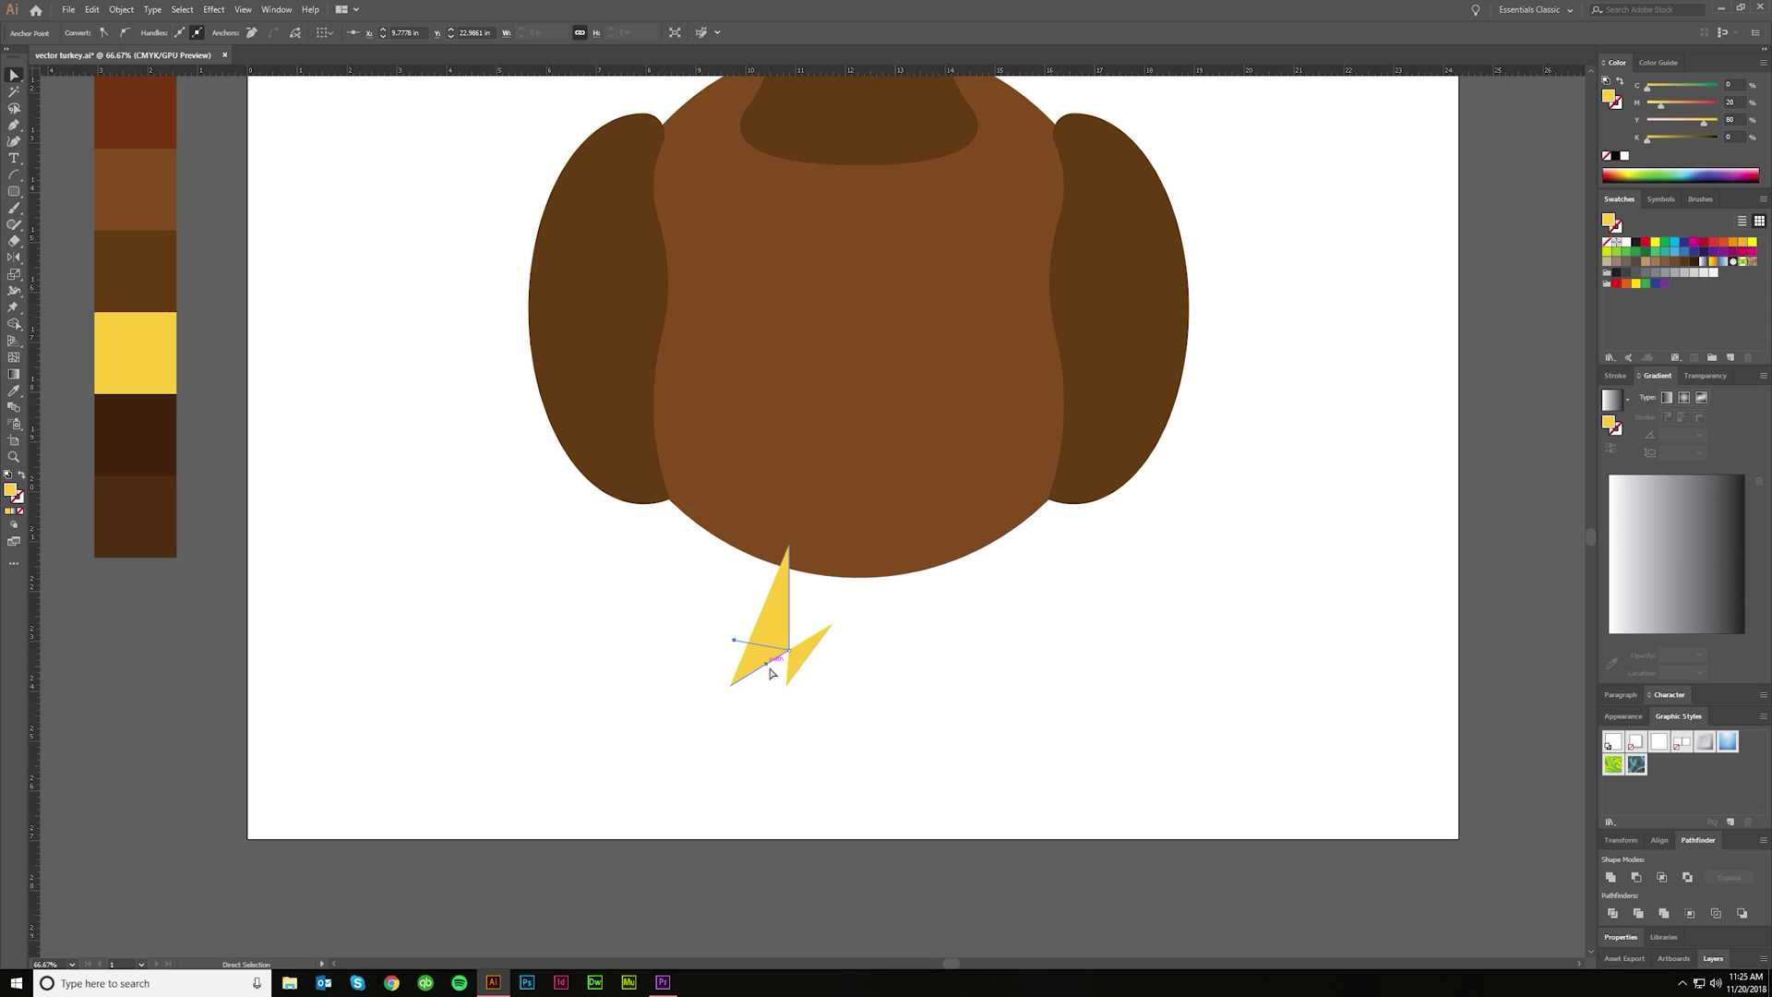
left_click(772, 658, "shift")
key("shift+x")
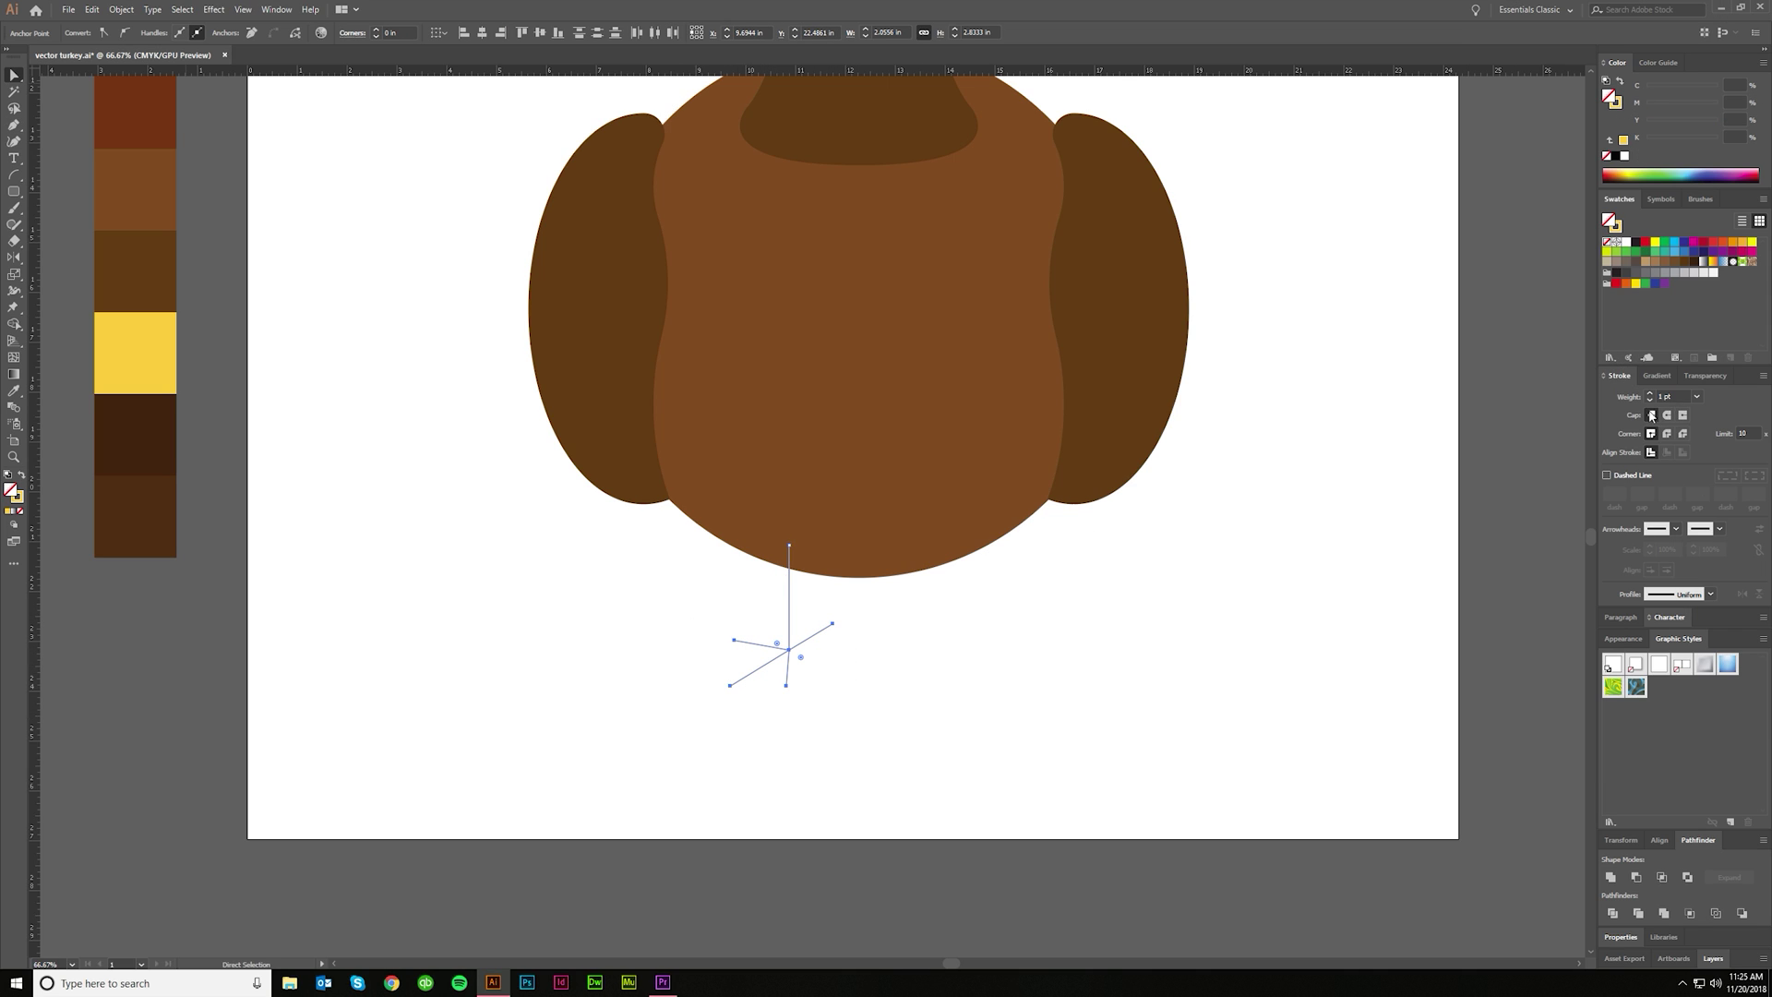
Step: Set the leg and toe strokes to 15 pt weight with round caps and round joins
left_click(1669, 397)
type("10")
key("Return")
key("Up")
key("Up")
key("Up")
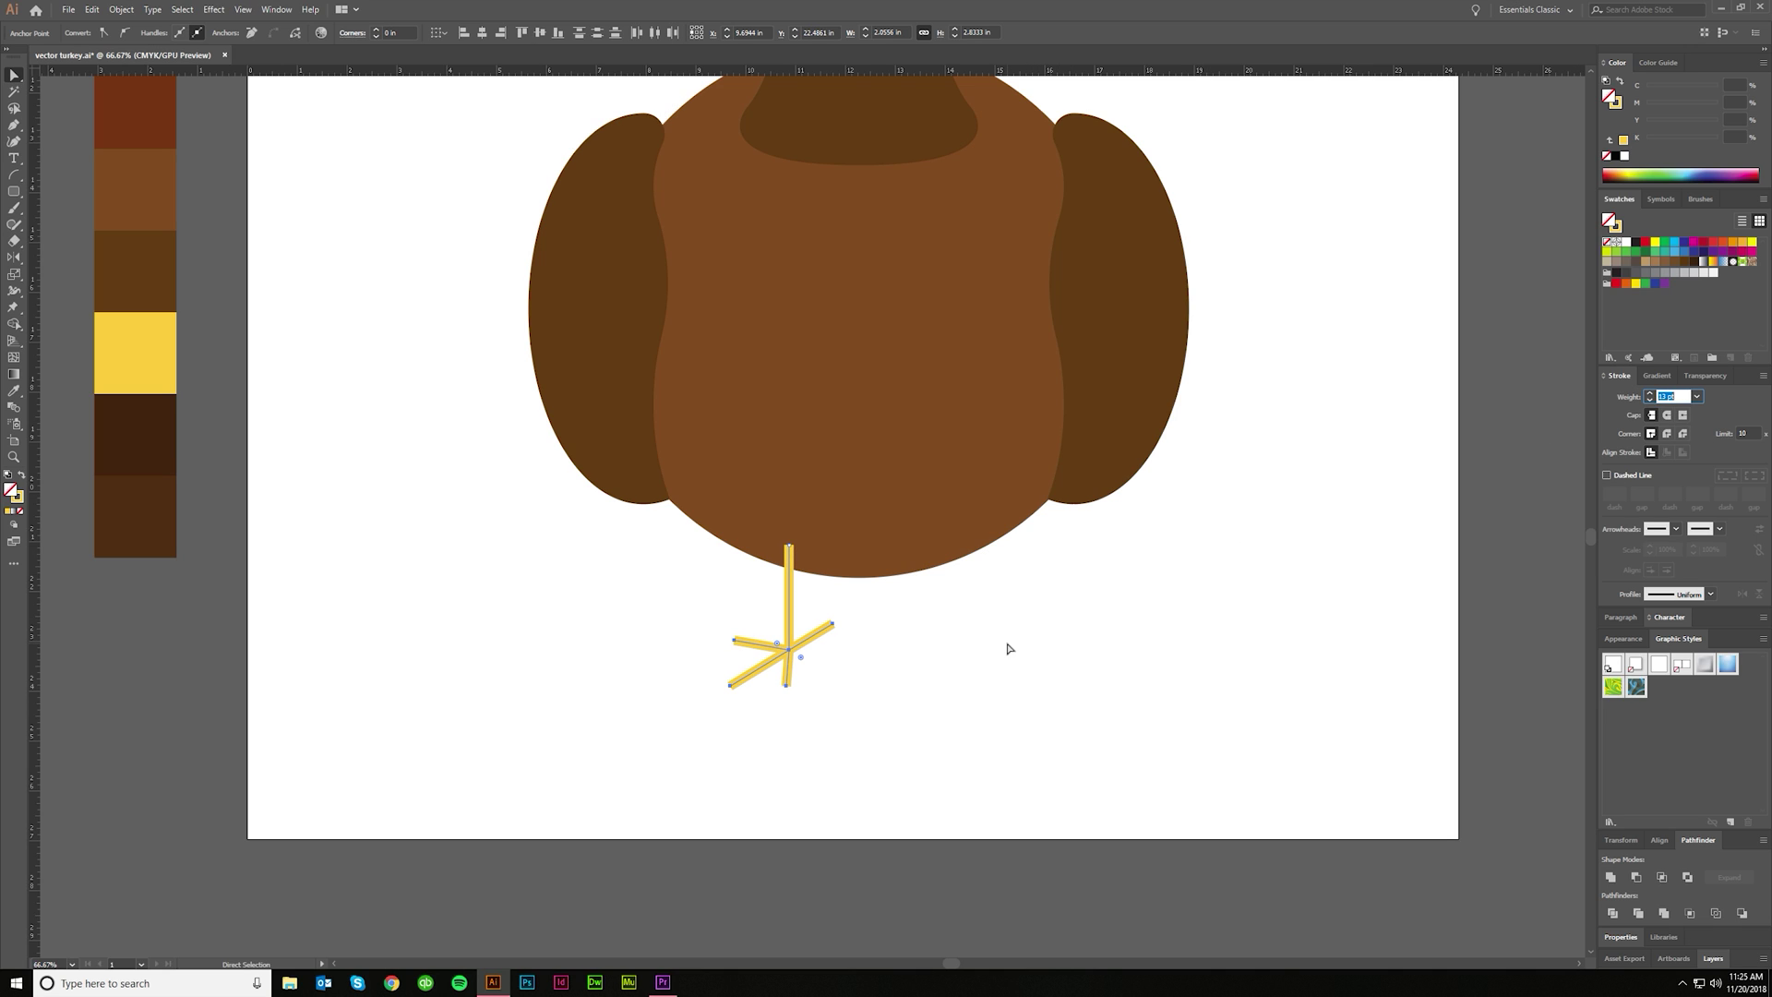
left_click(1667, 415)
left_click(1667, 433)
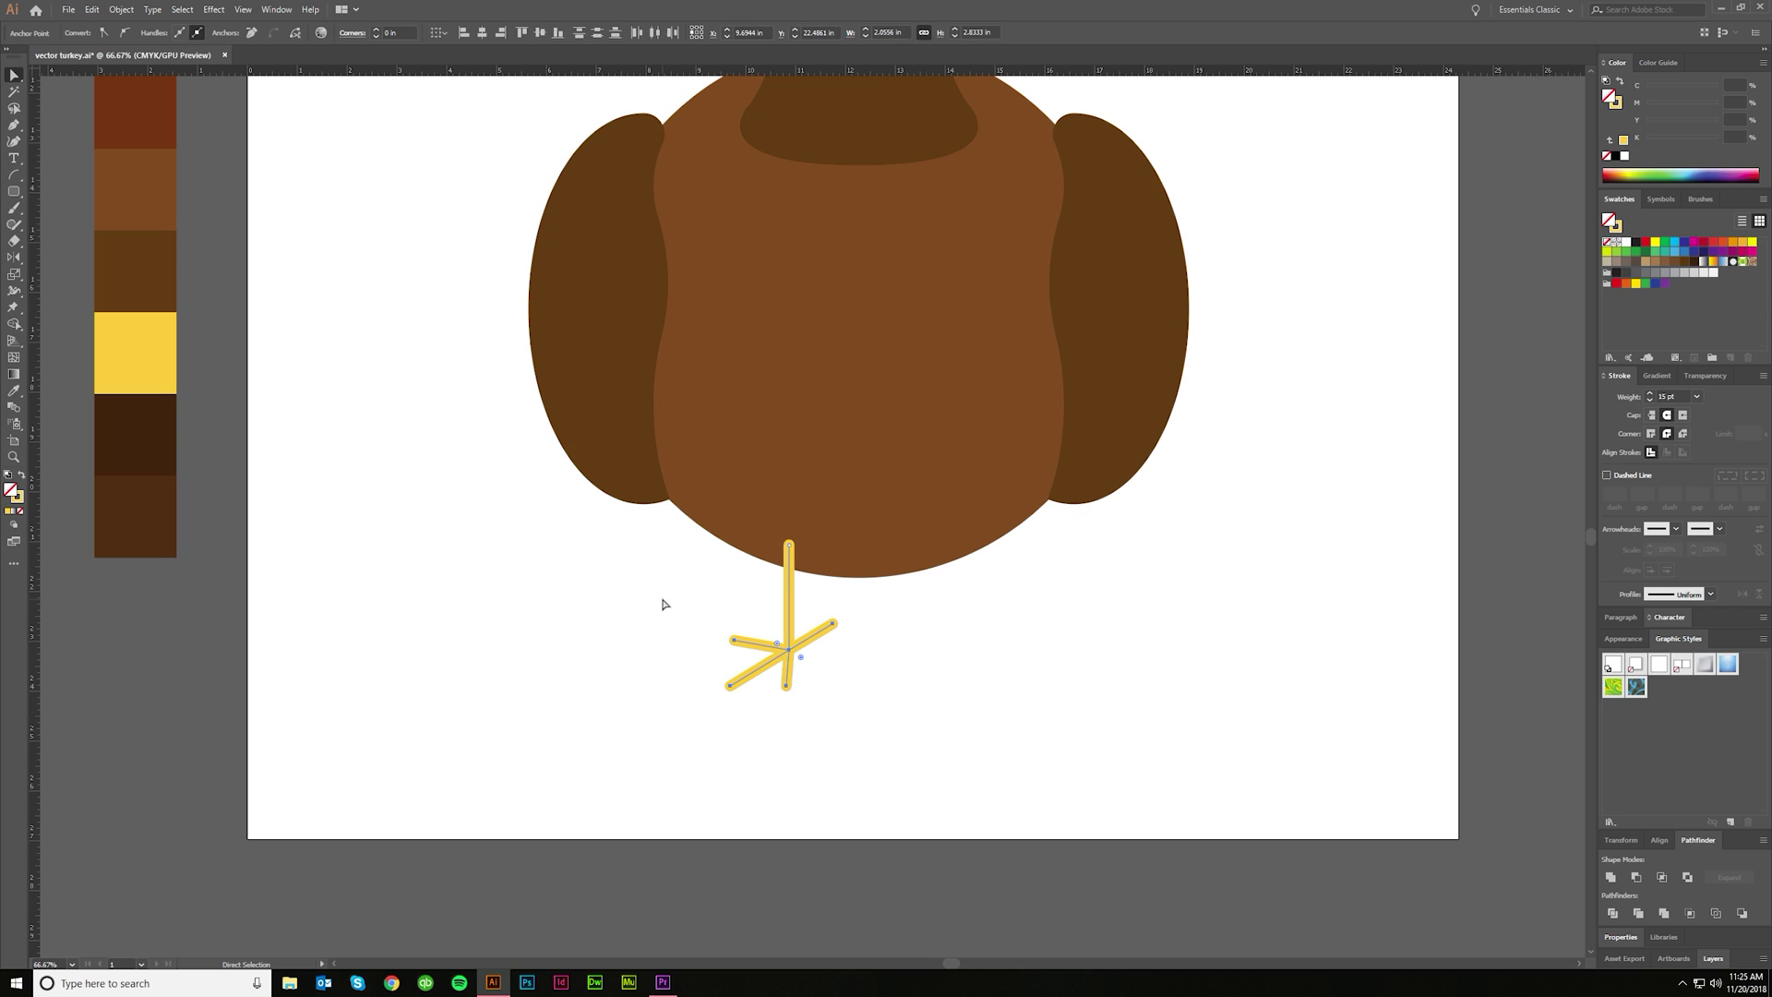
Step: Send the selected leg and toe paths to the back, behind the turkey's body
scroll(665, 601, "down", 1)
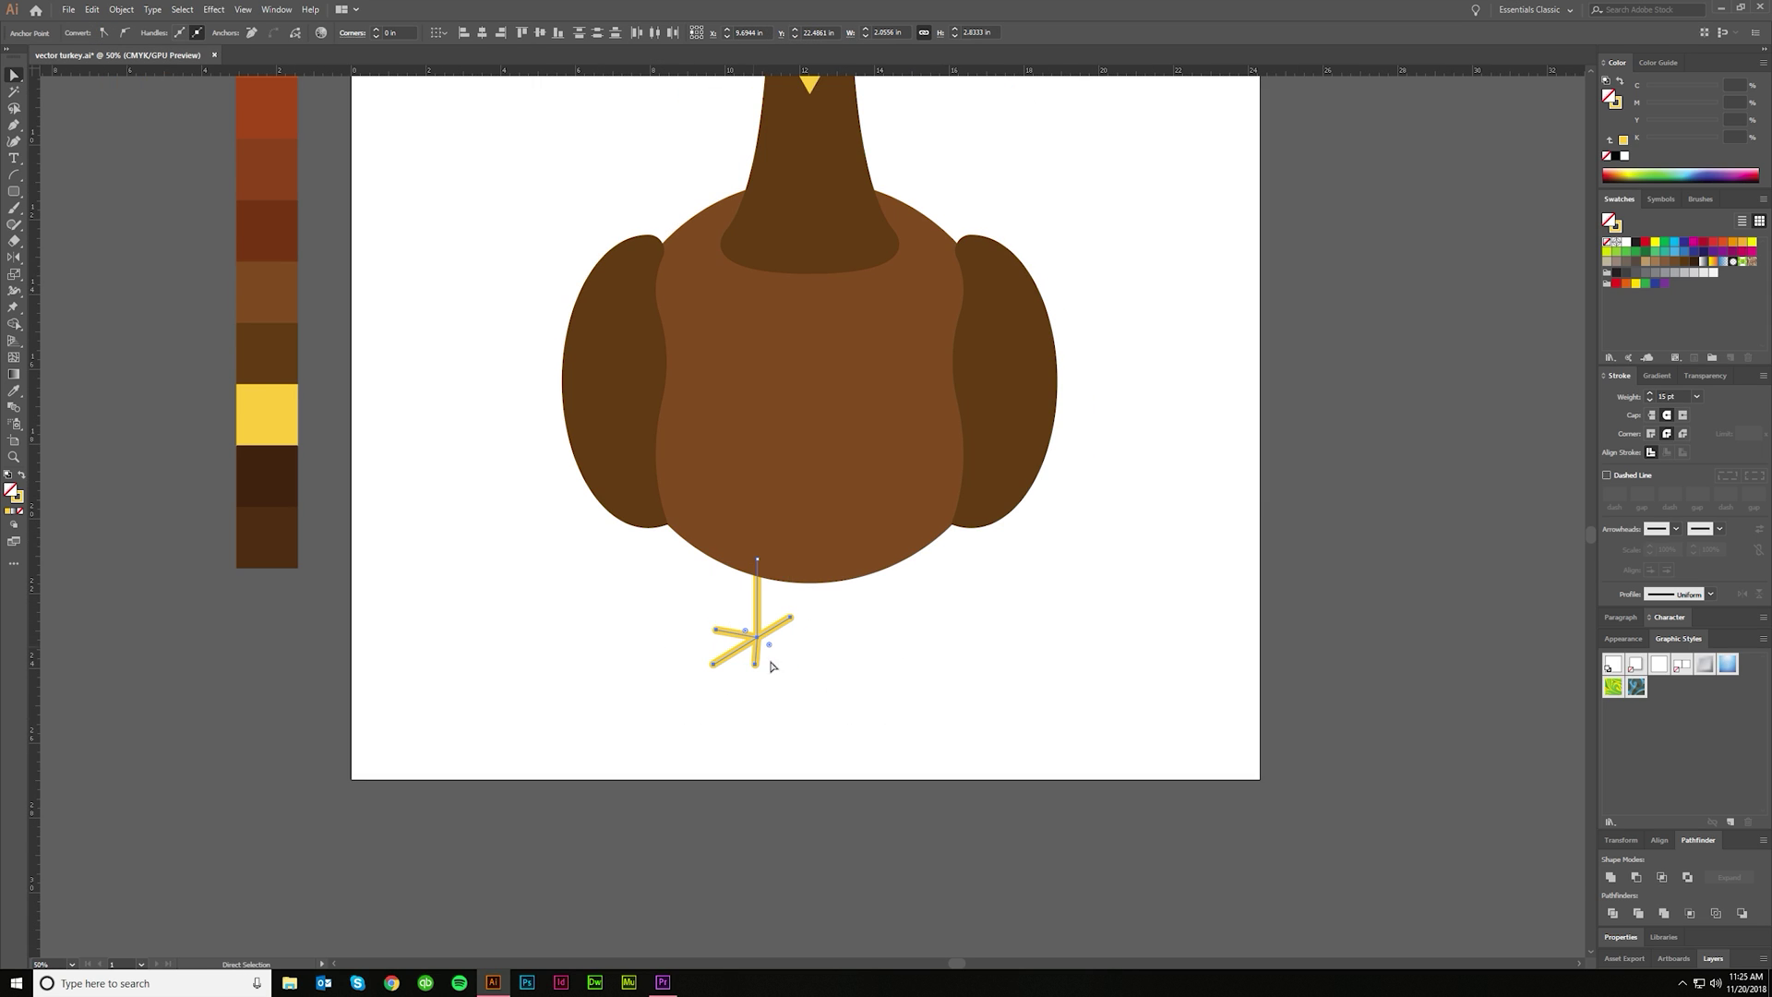
scroll(769, 661, "up", 2)
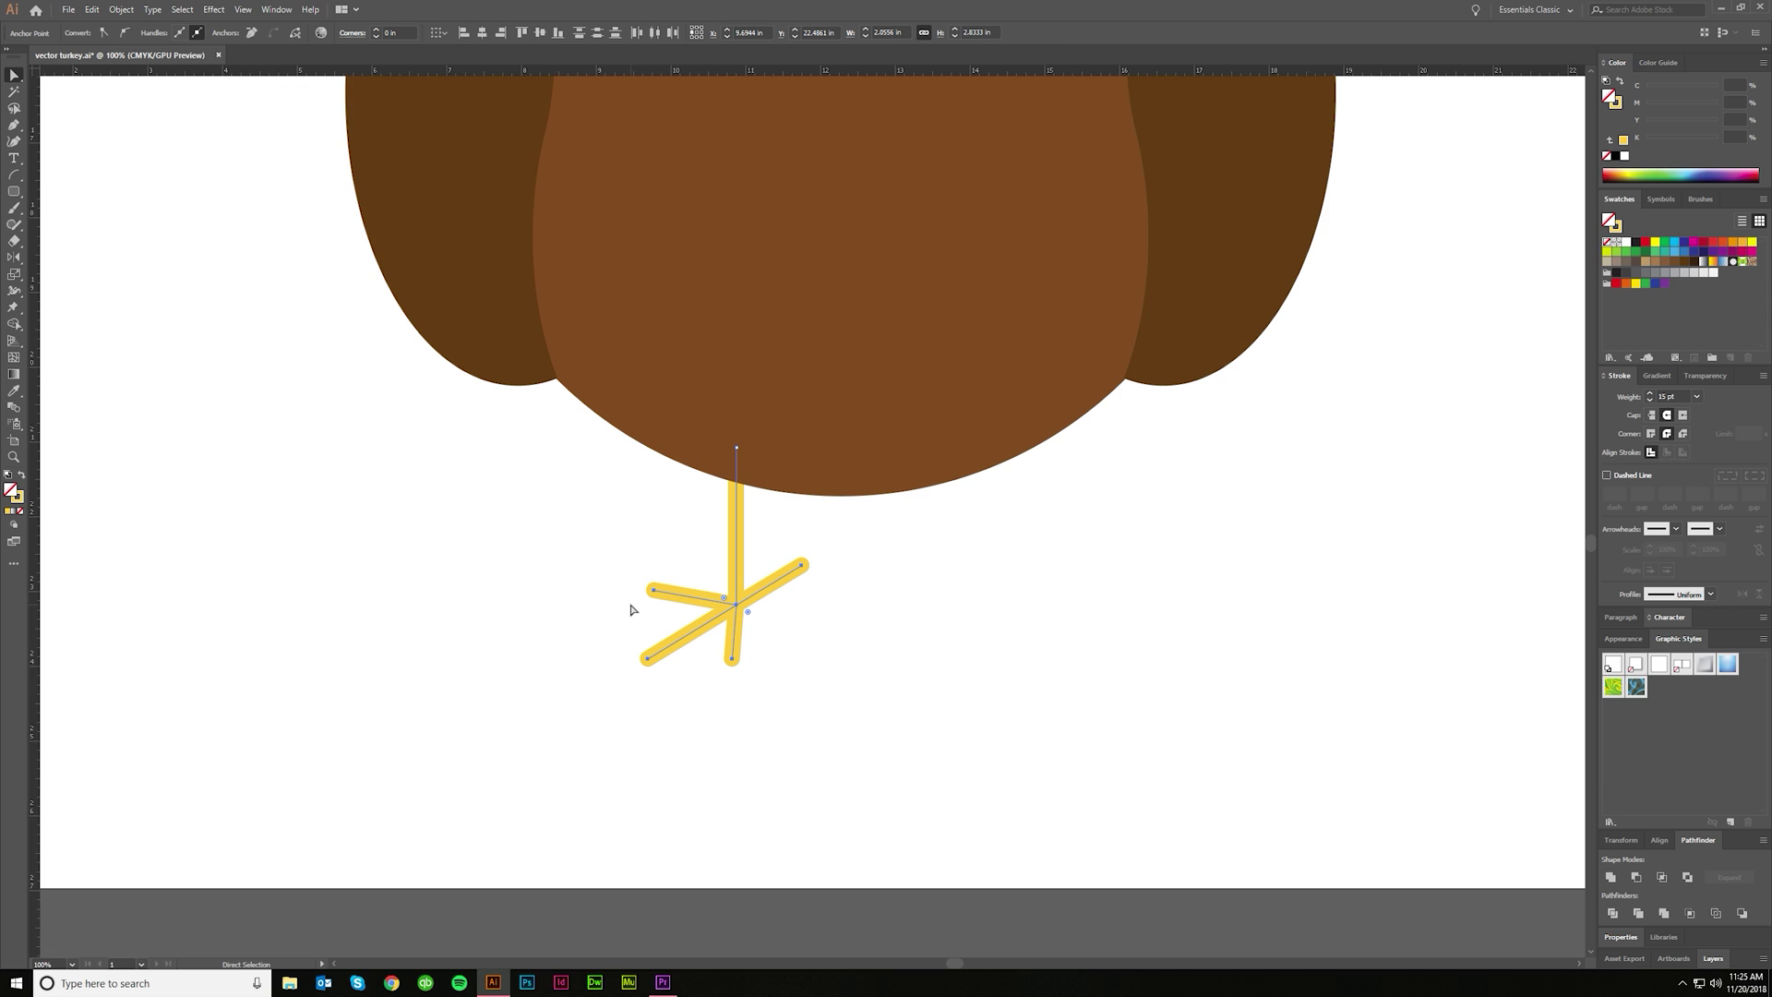
key("ctrl+shift+bracketleft")
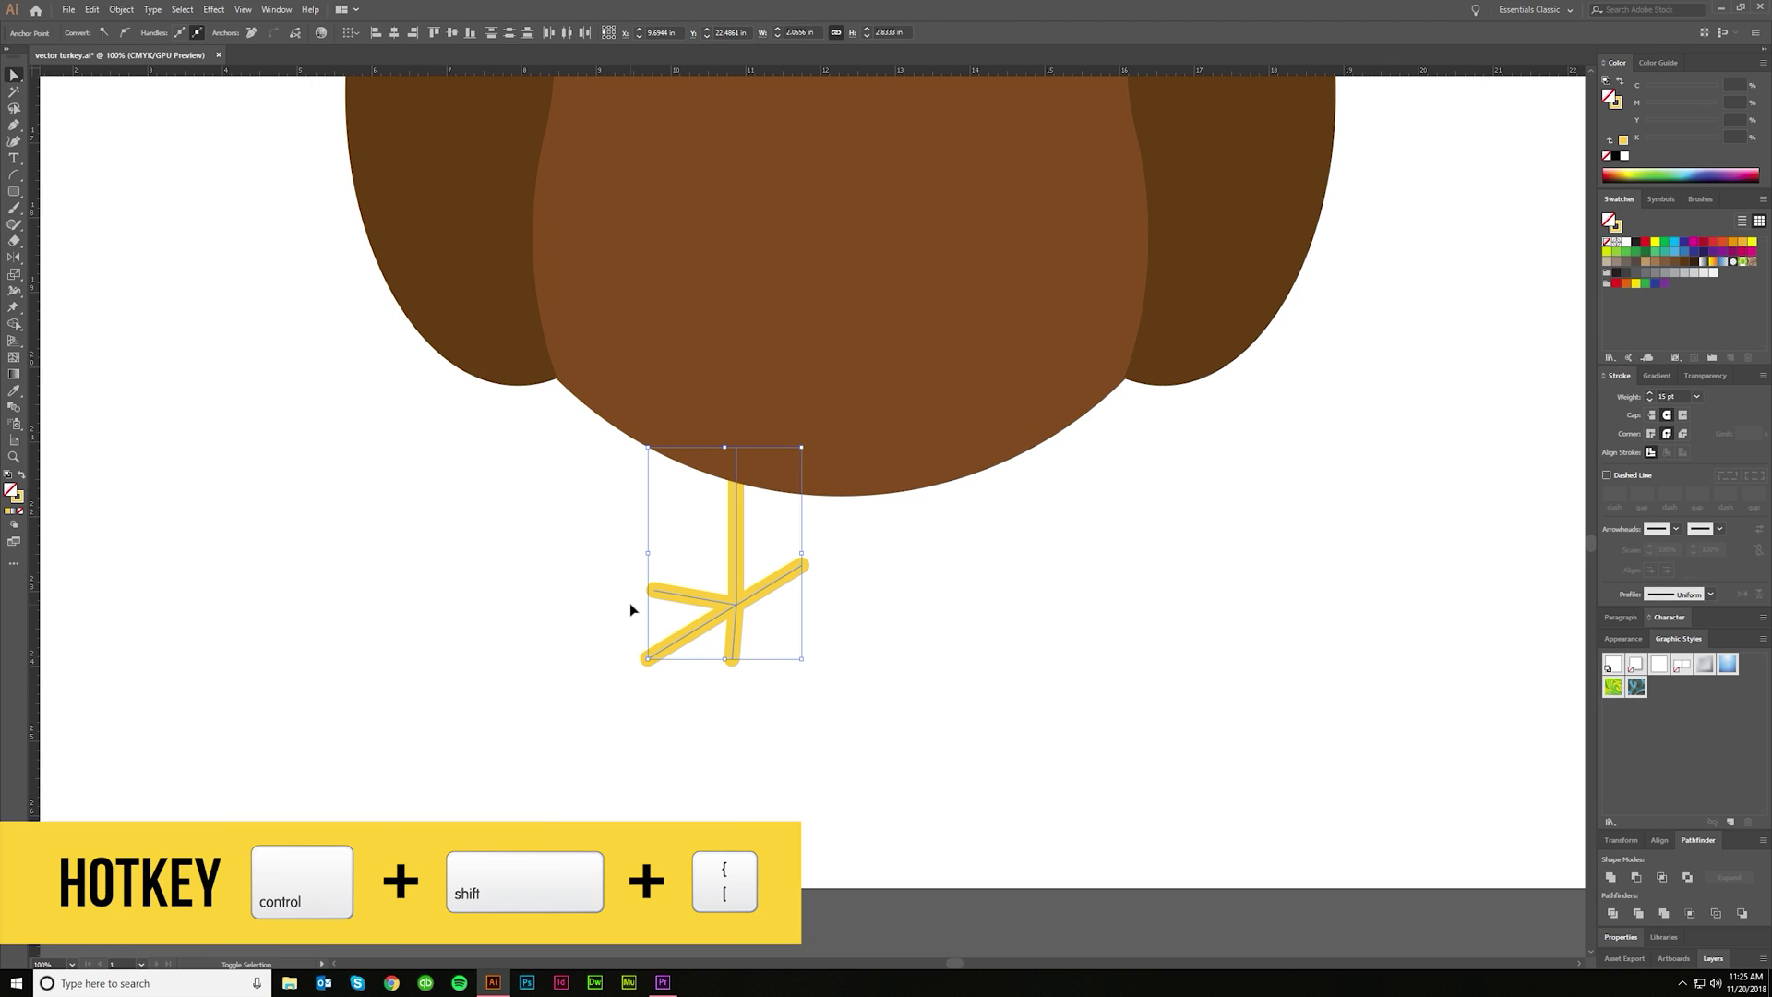
key("a")
scroll(631, 607, "down", 2)
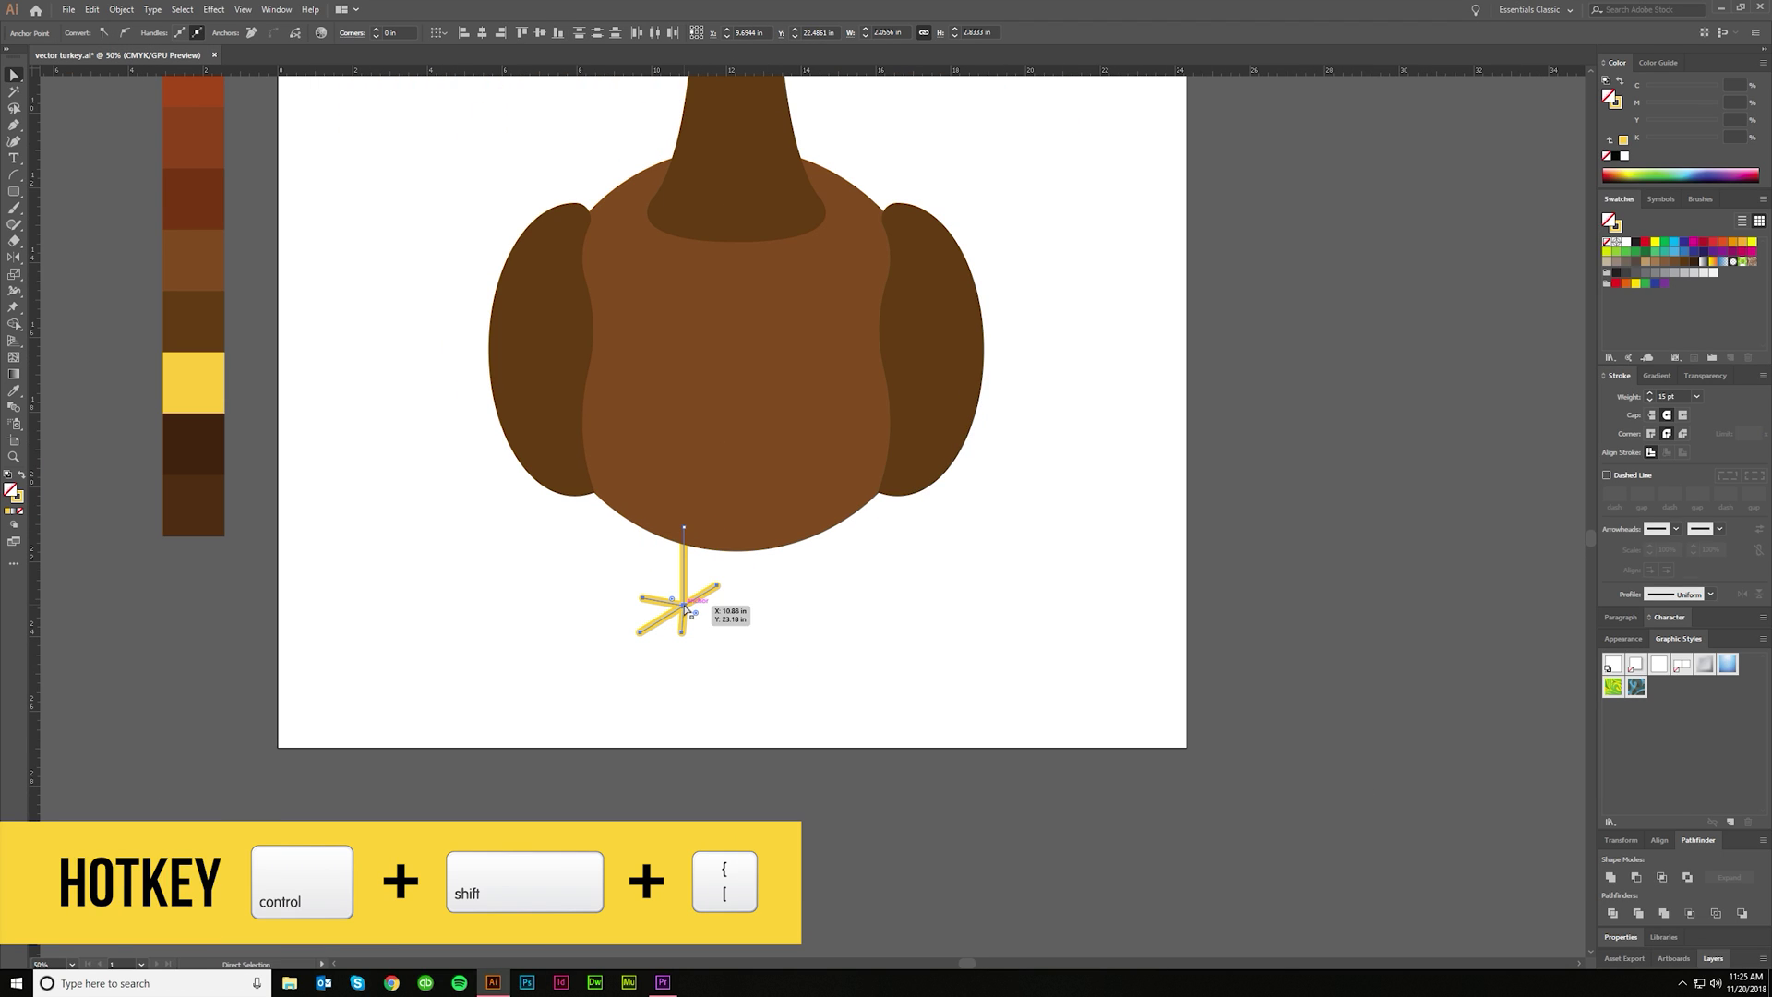
Step: Duplicate the leg and foot horizontally to the right and reflect the copy across the vertical axis
key("v")
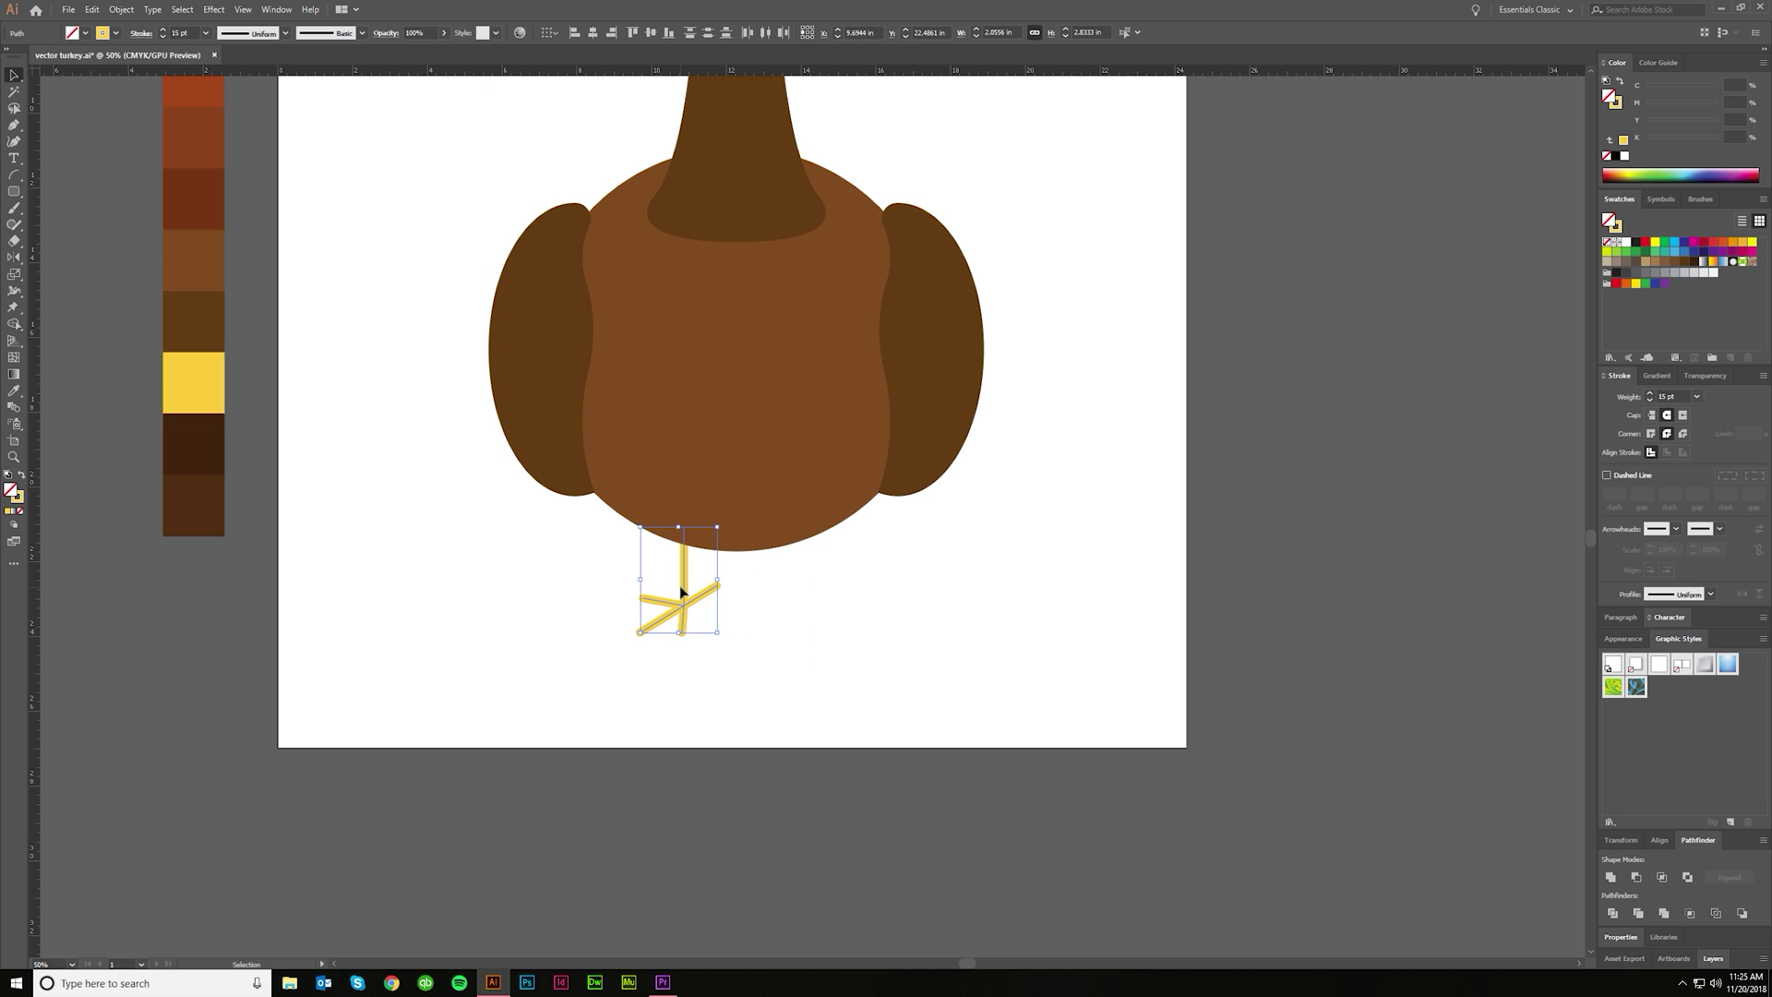
left_click_drag(679, 585, 788, 585)
right_click(792, 586)
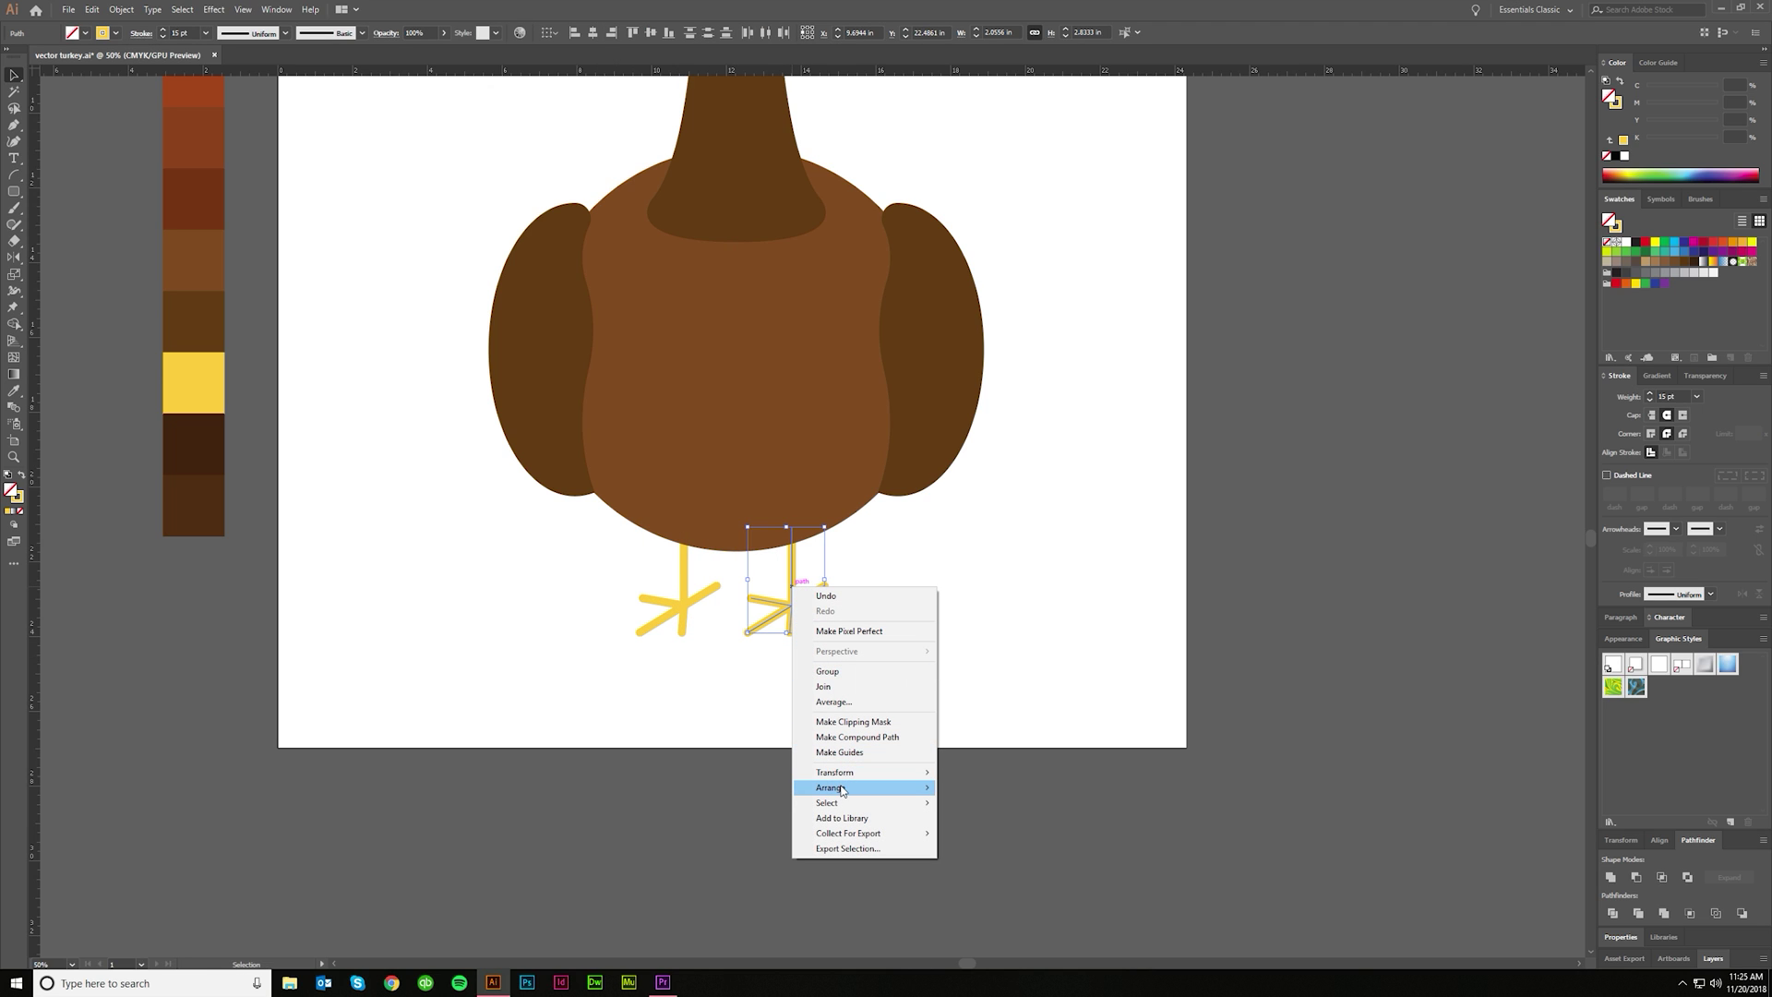
mouse_move(847, 774)
left_click(970, 822)
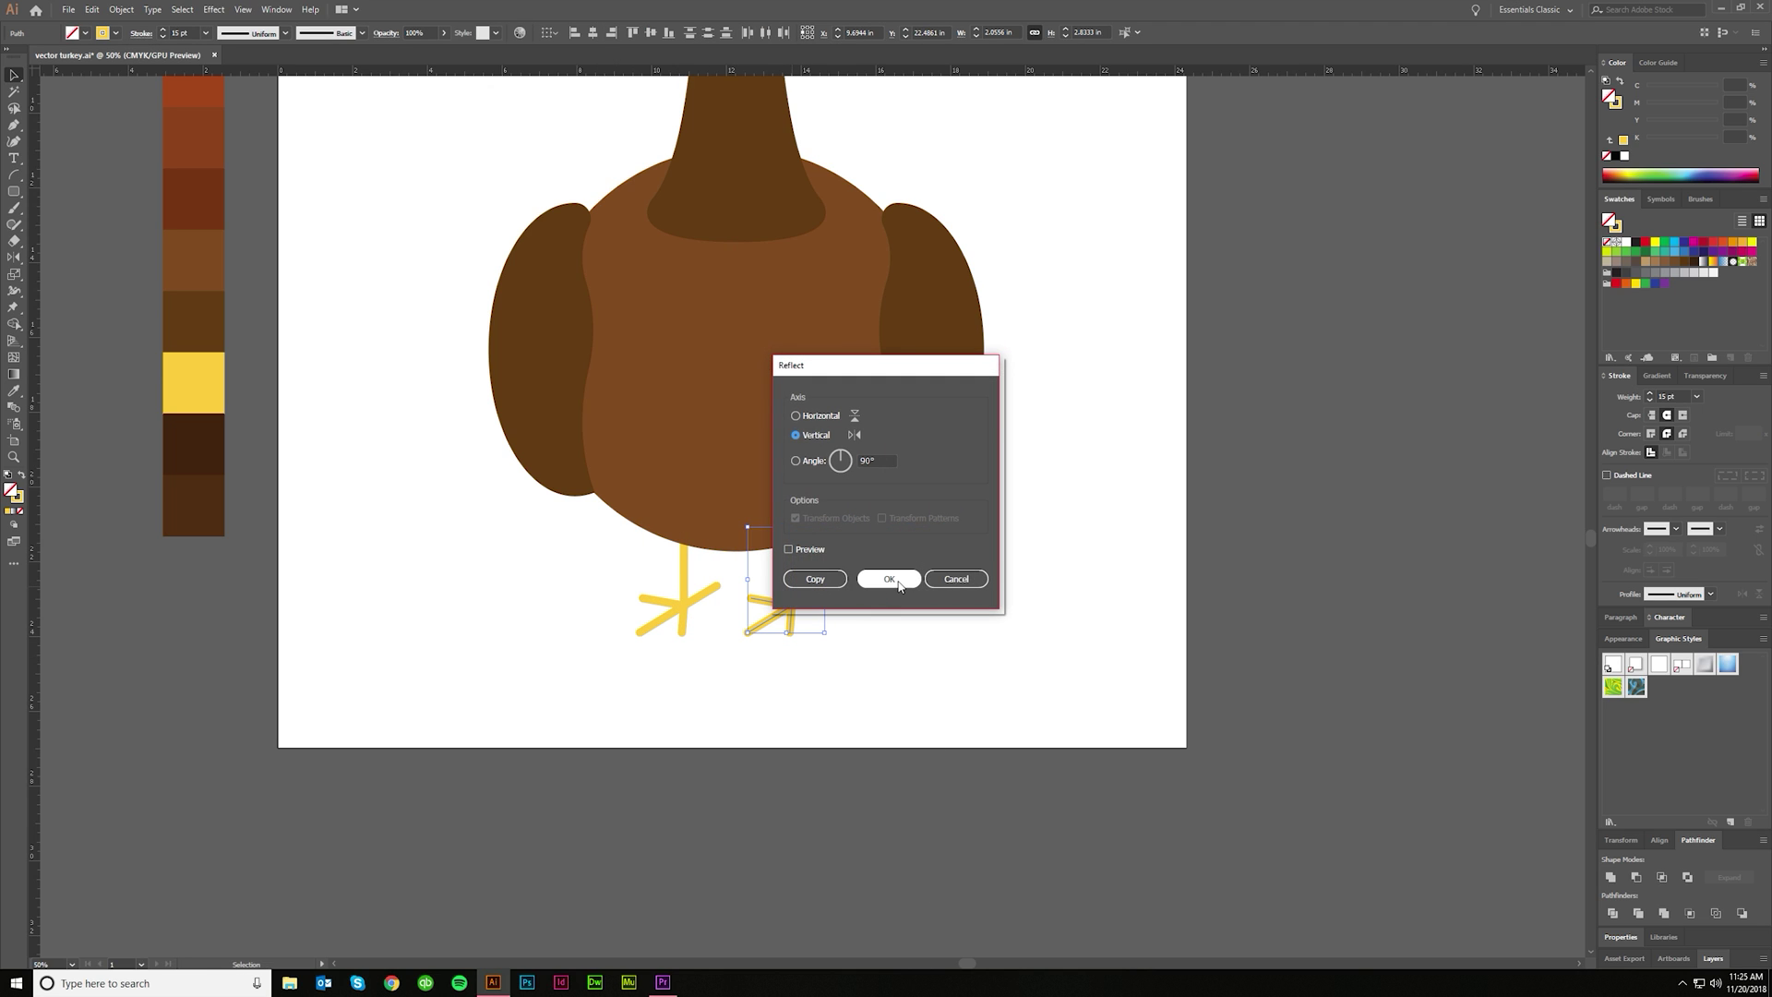
key("Return")
left_click(842, 711)
Step: Select both legs with their toes and set the stroke weight to 30 pt
mouse_move(884, 700)
left_mouse_down()
mouse_move(645, 574)
mouse_move(690, 567)
left_mouse_up()
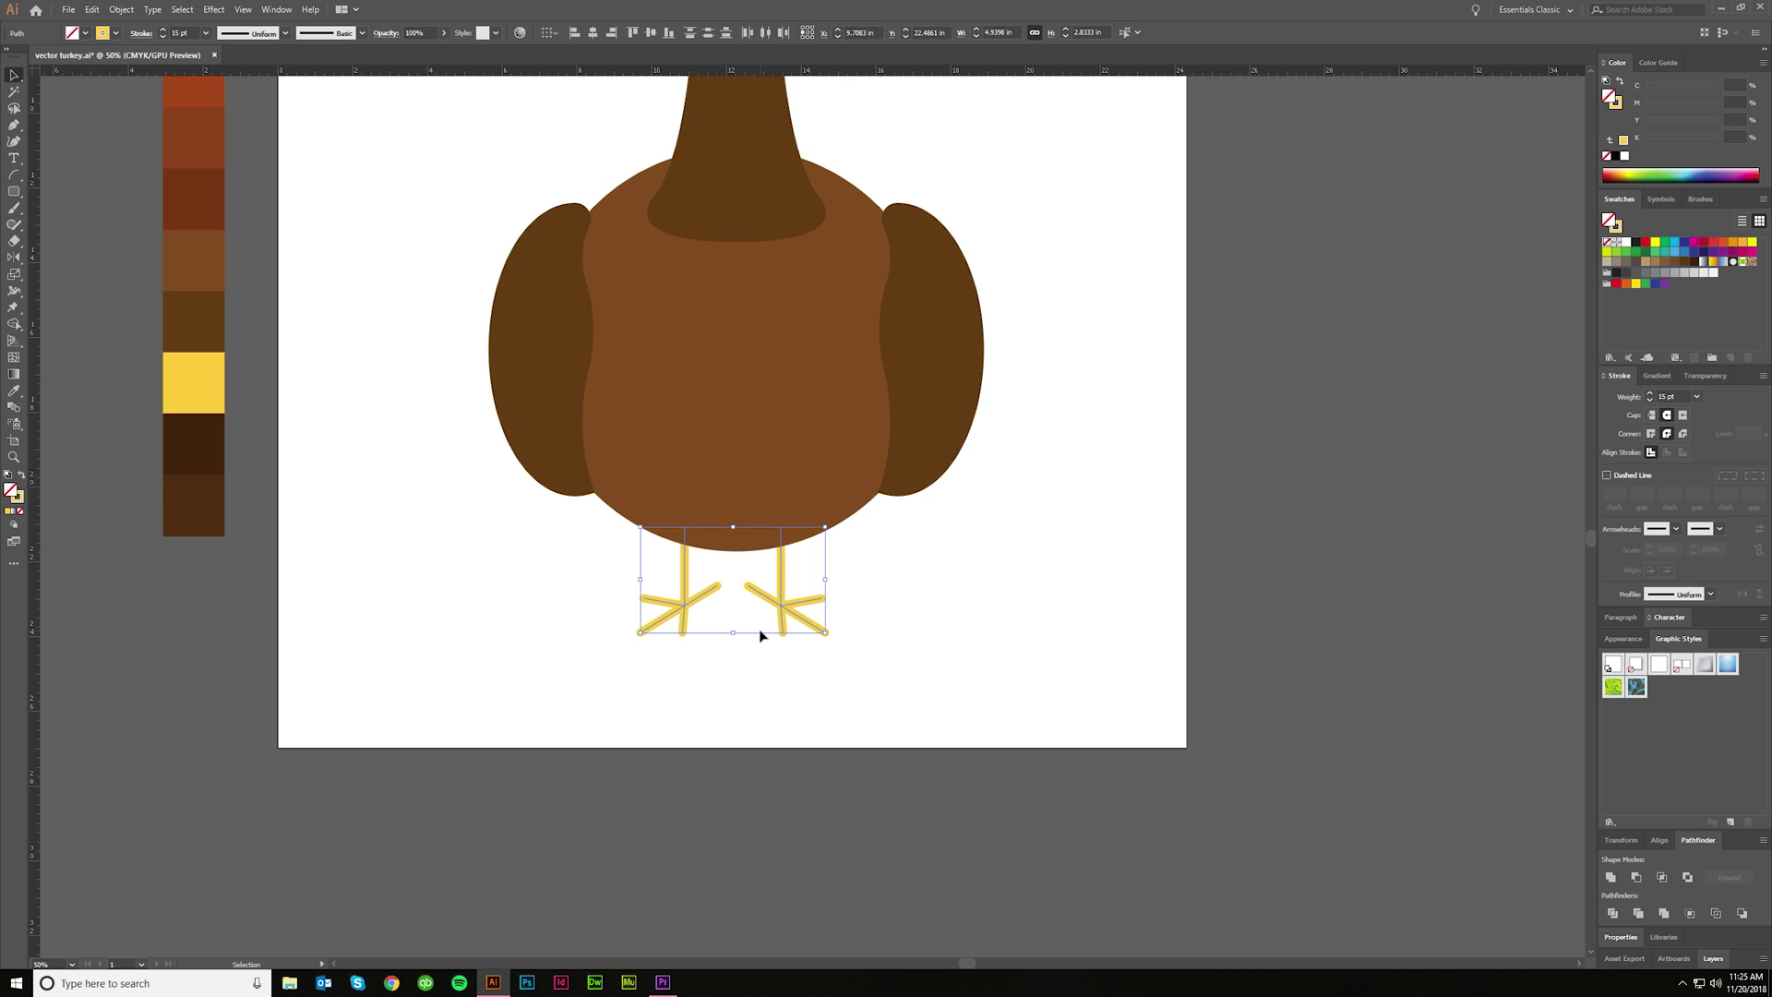
left_click(853, 687)
scroll(852, 687, "down", 1)
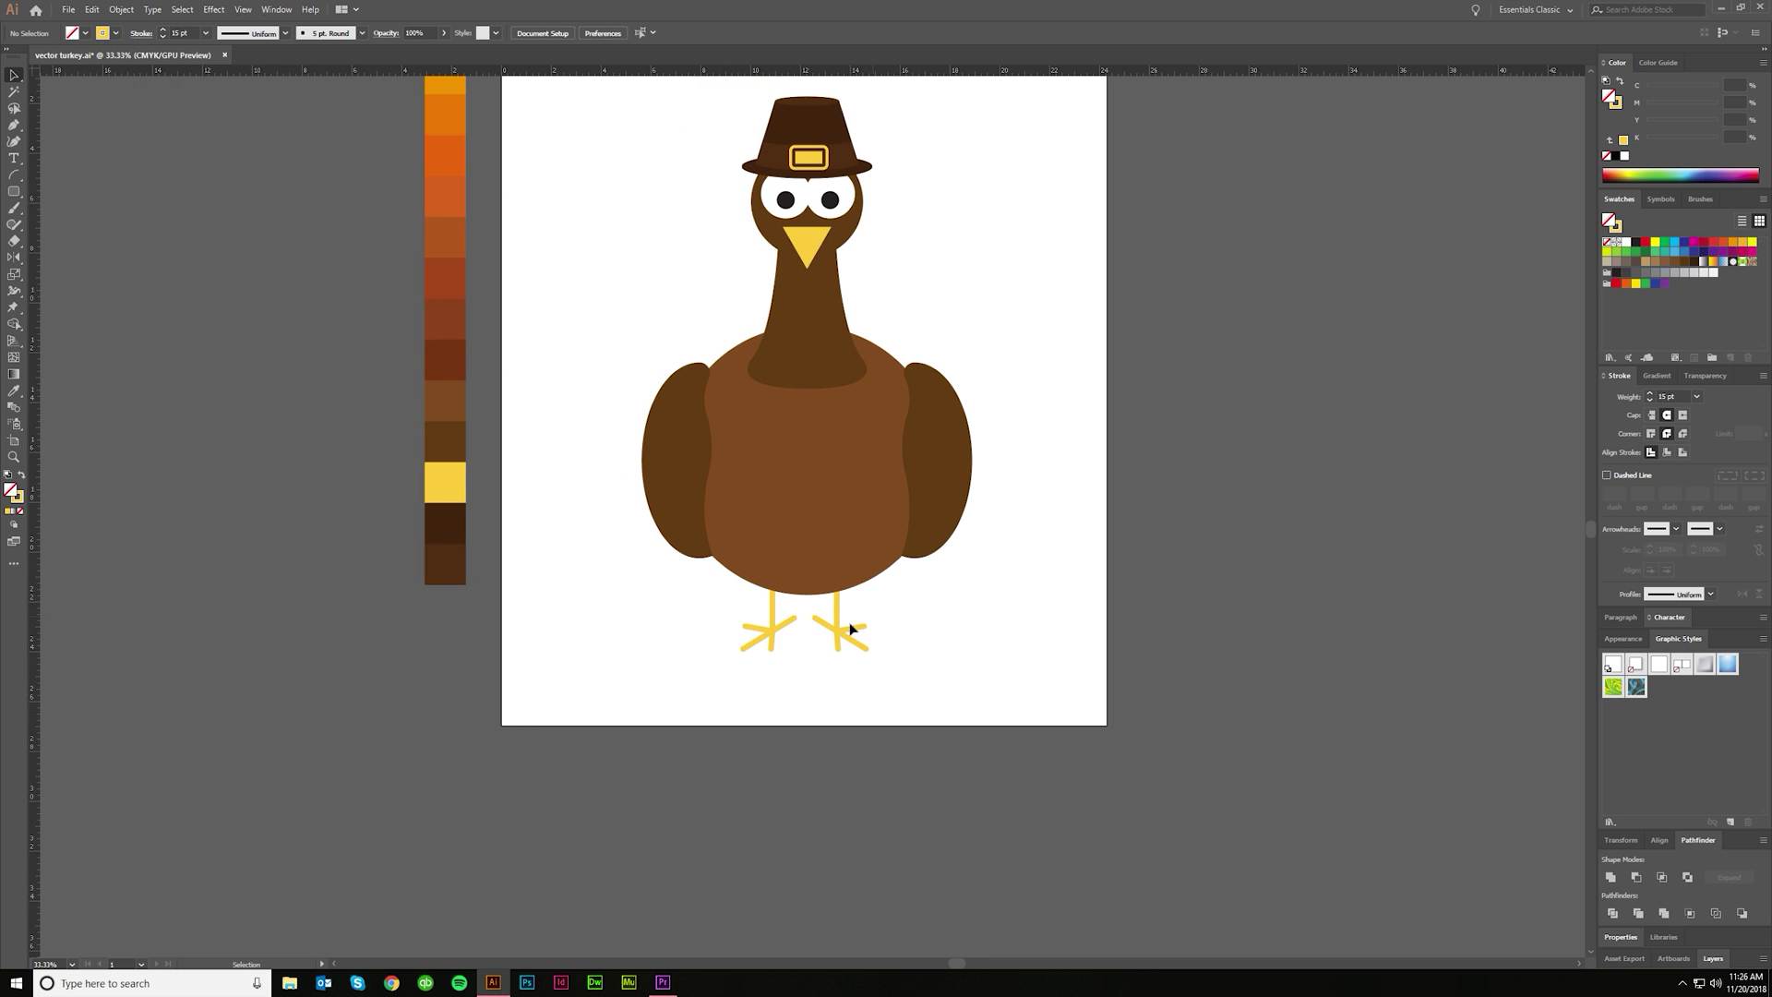
scroll(1015, 699, "up", 1)
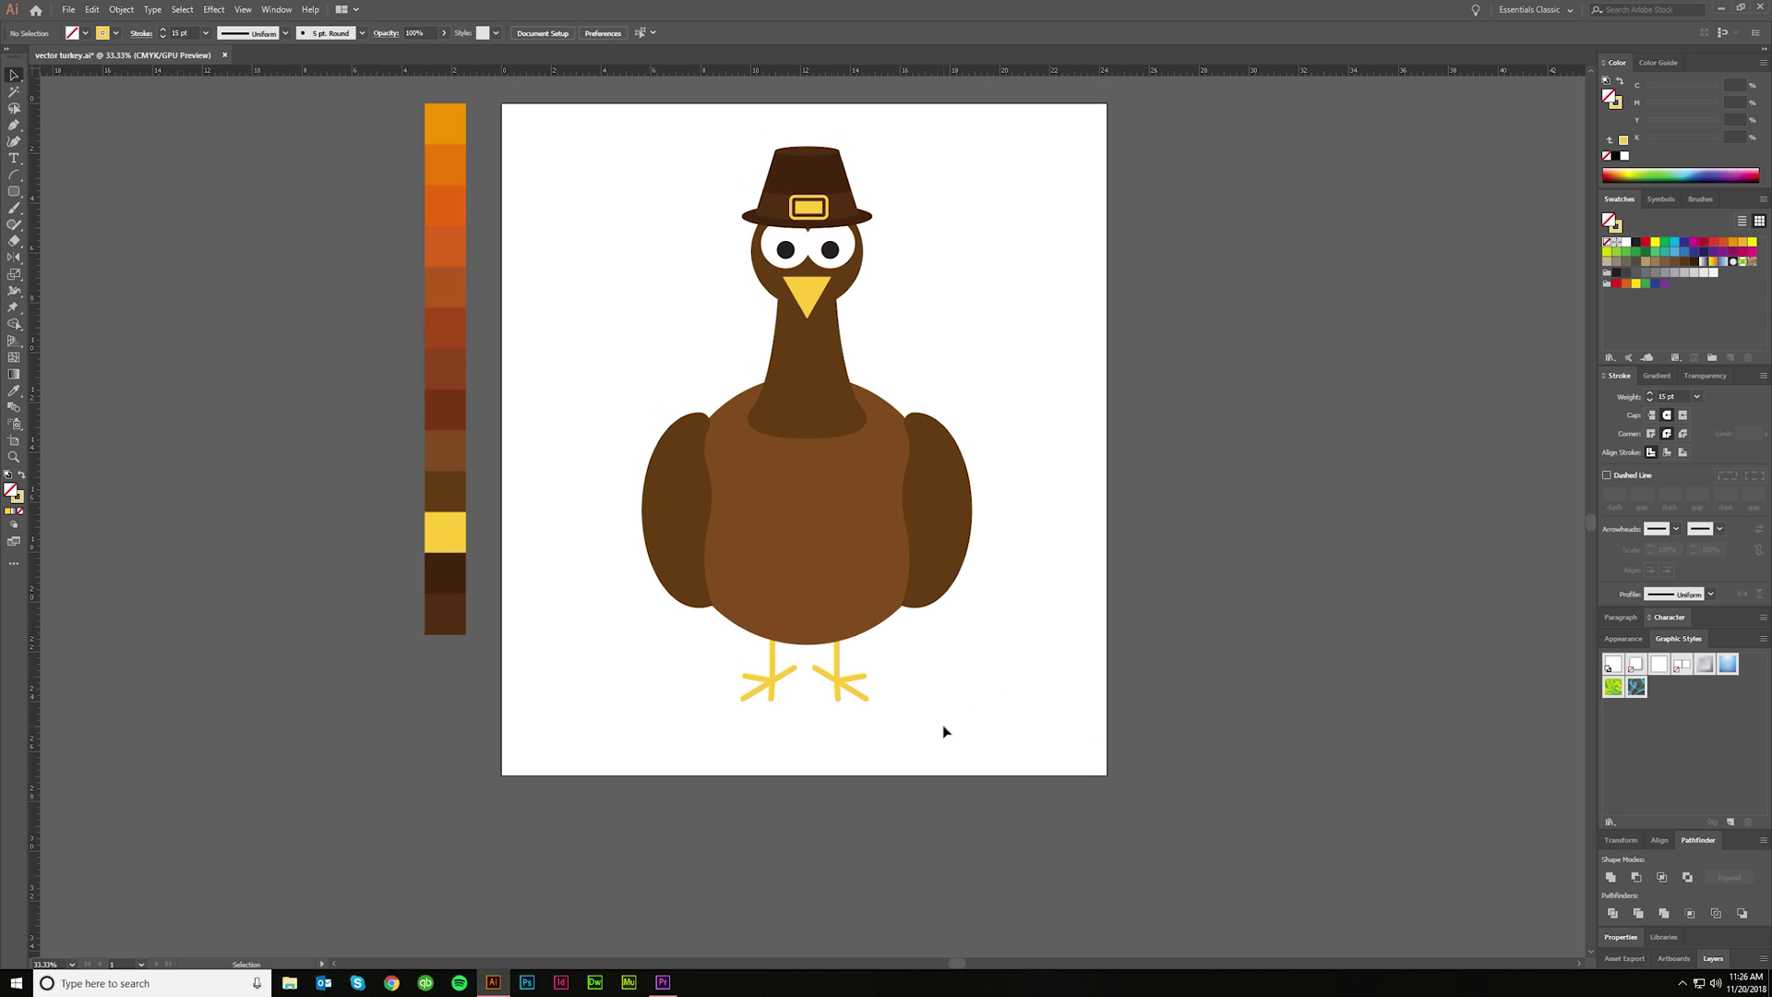
left_click_drag(667, 671, 668, 671)
left_click(1680, 396)
key("shift+Up")
key("shift+Up")
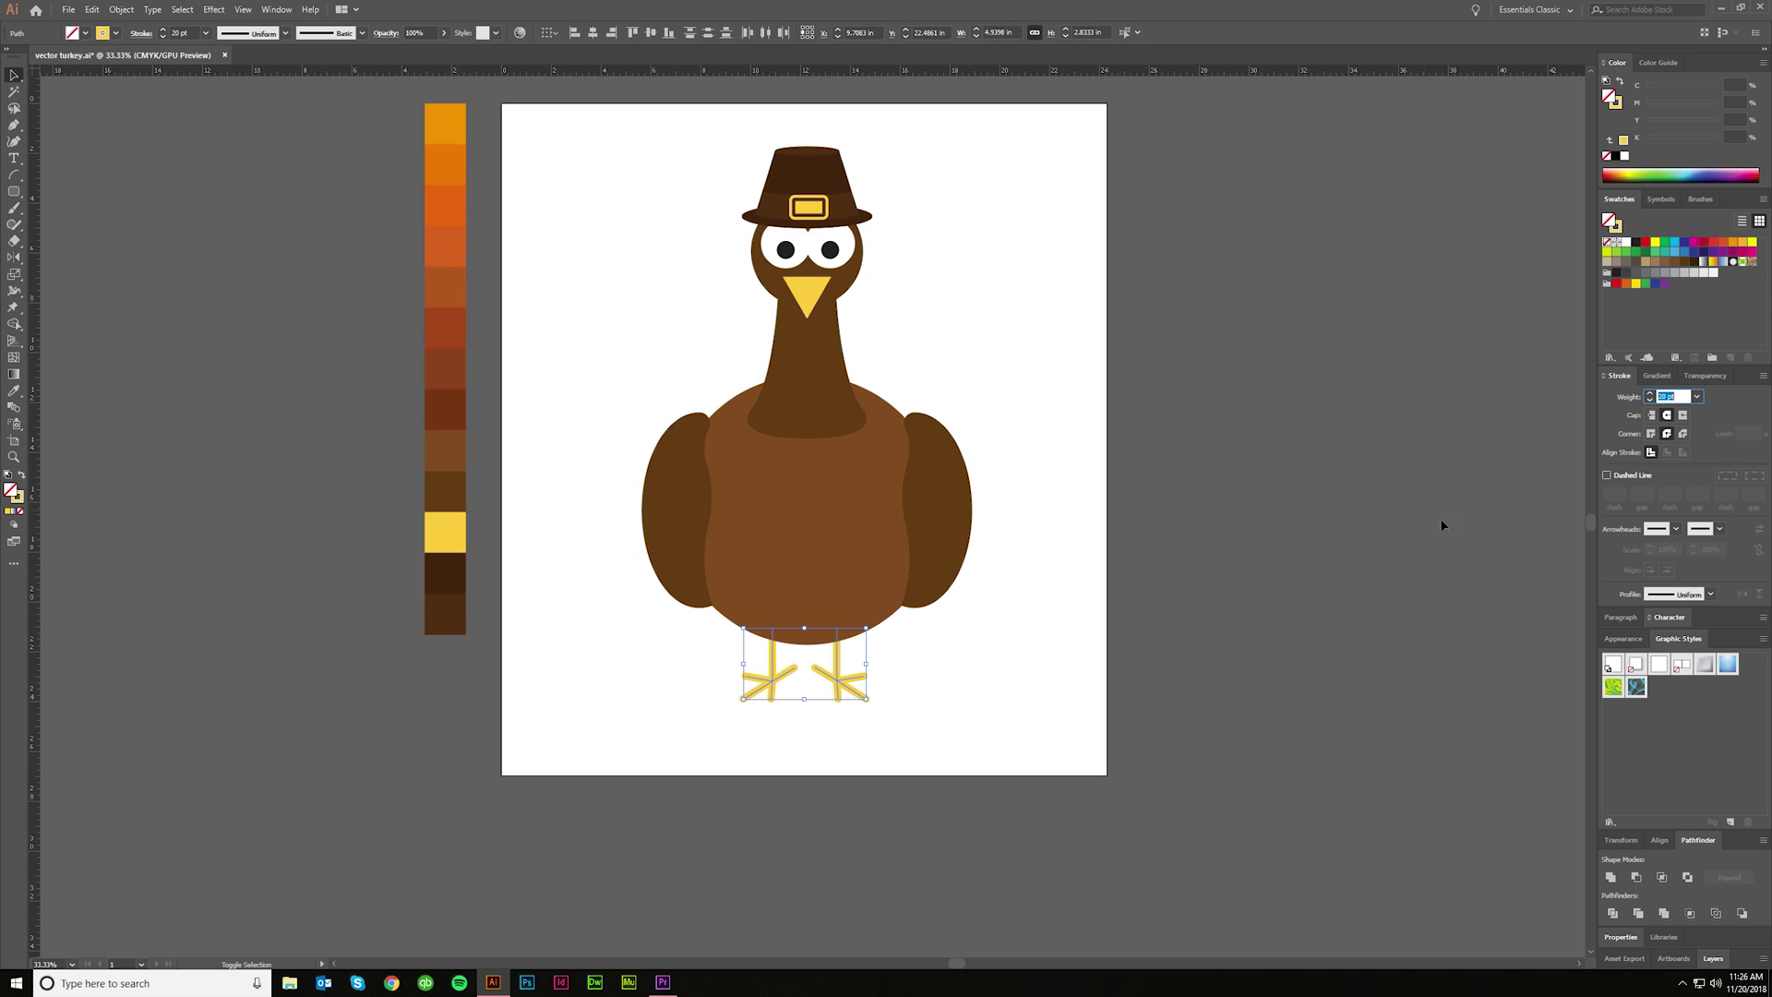
left_click(1037, 751)
Step: Draw a tall, narrow rounded rectangle about 3.8 in wide and 17 in tall to the left of the turkey
scroll(1038, 752, "left", 1)
scroll(1043, 757, "down", 1)
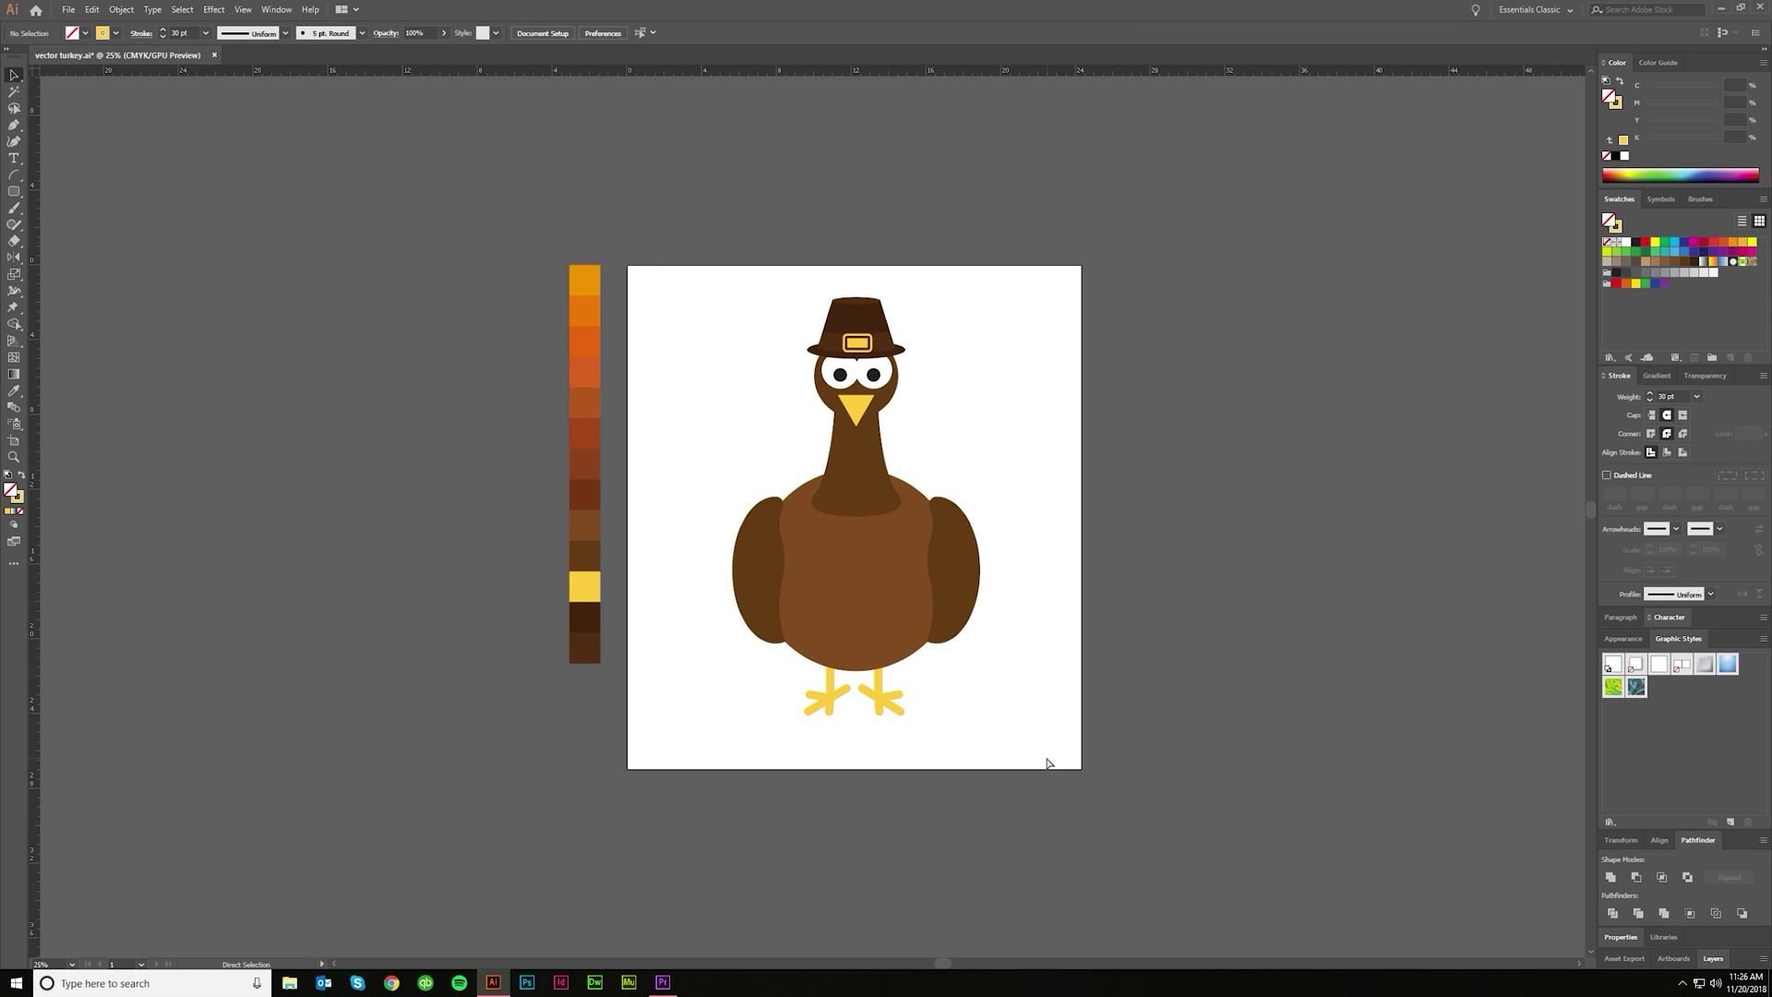
scroll(942, 740, "up", 2)
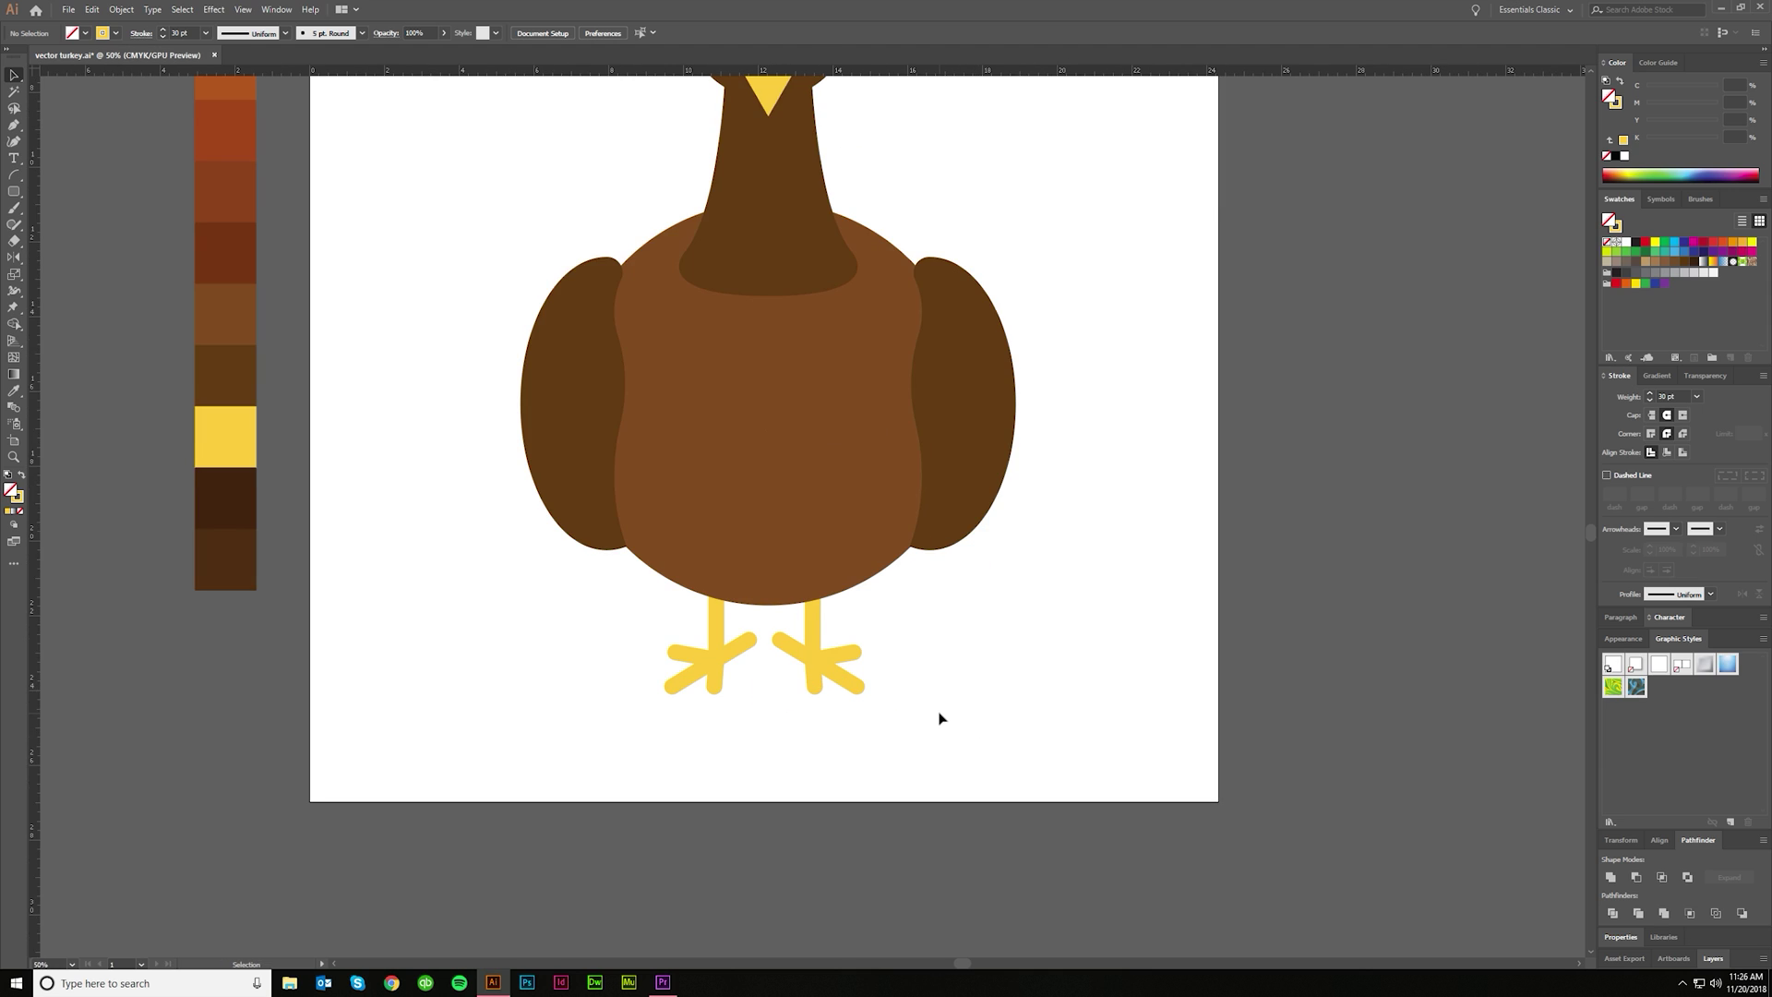
scroll(938, 716, "down", 1)
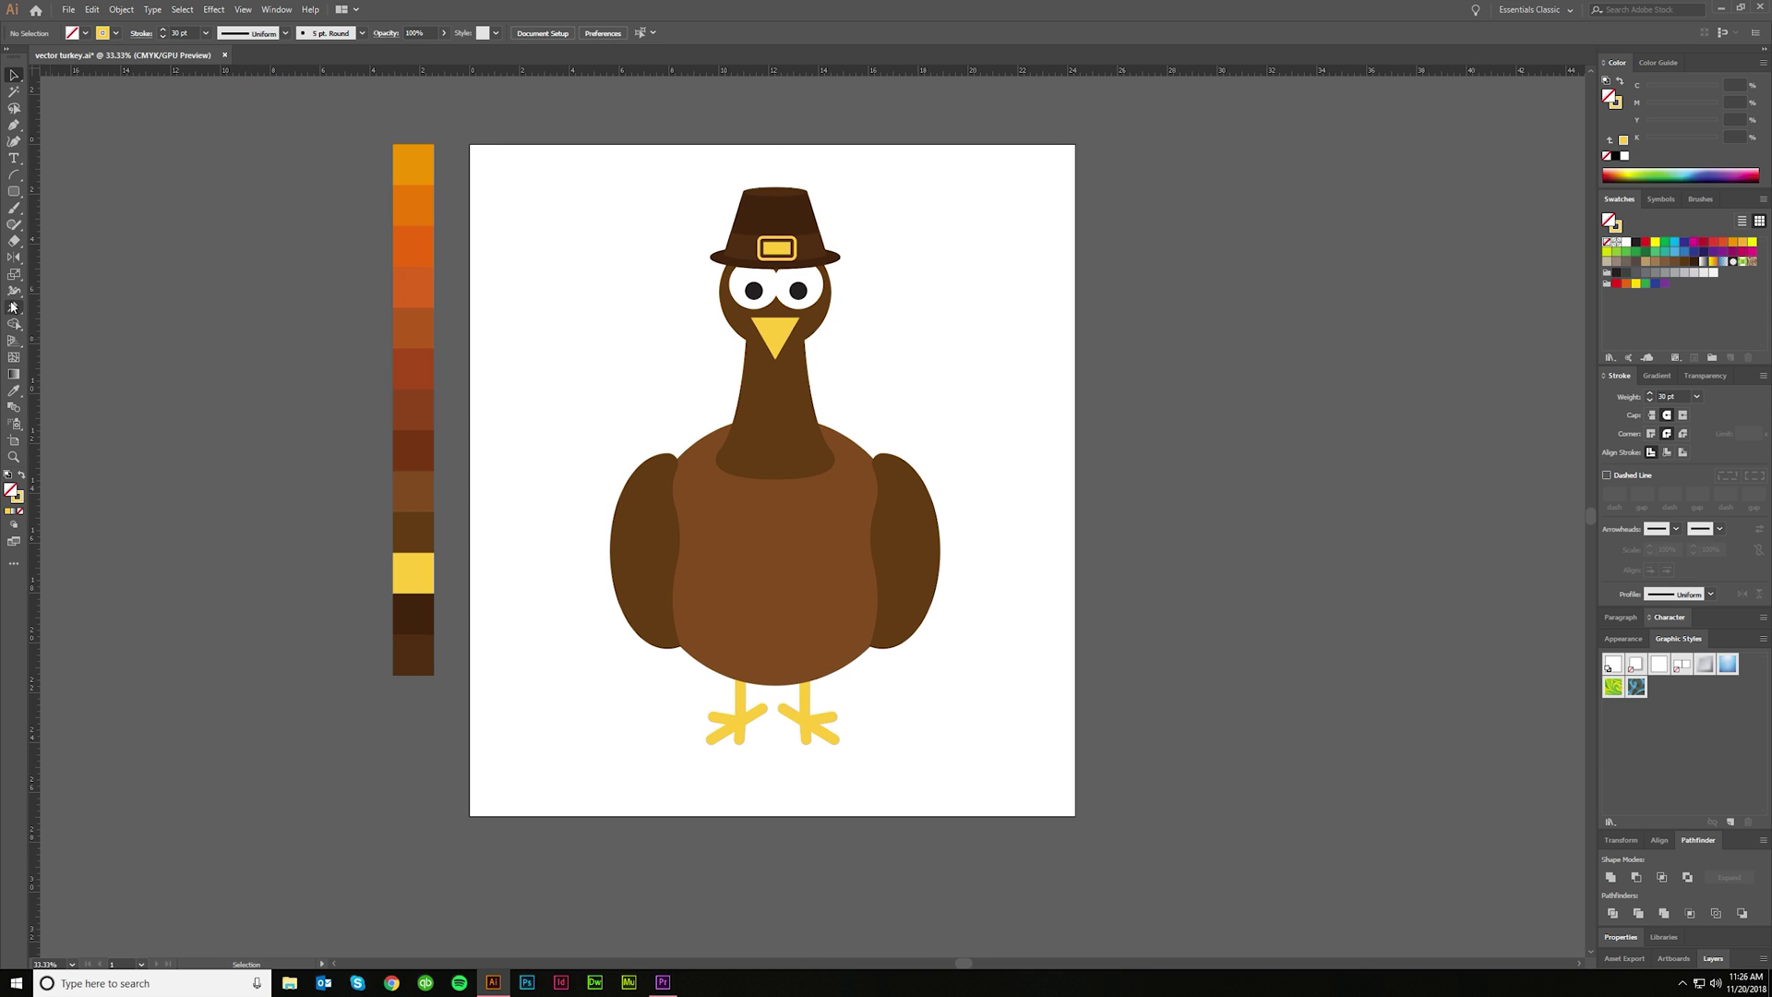
left_click(13, 191)
left_click(68, 211)
mouse_move(523, 312)
left_mouse_down()
mouse_move(573, 732)
mouse_move(593, 718)
mouse_move(594, 744)
mouse_move(585, 724)
mouse_move(618, 739)
left_mouse_up()
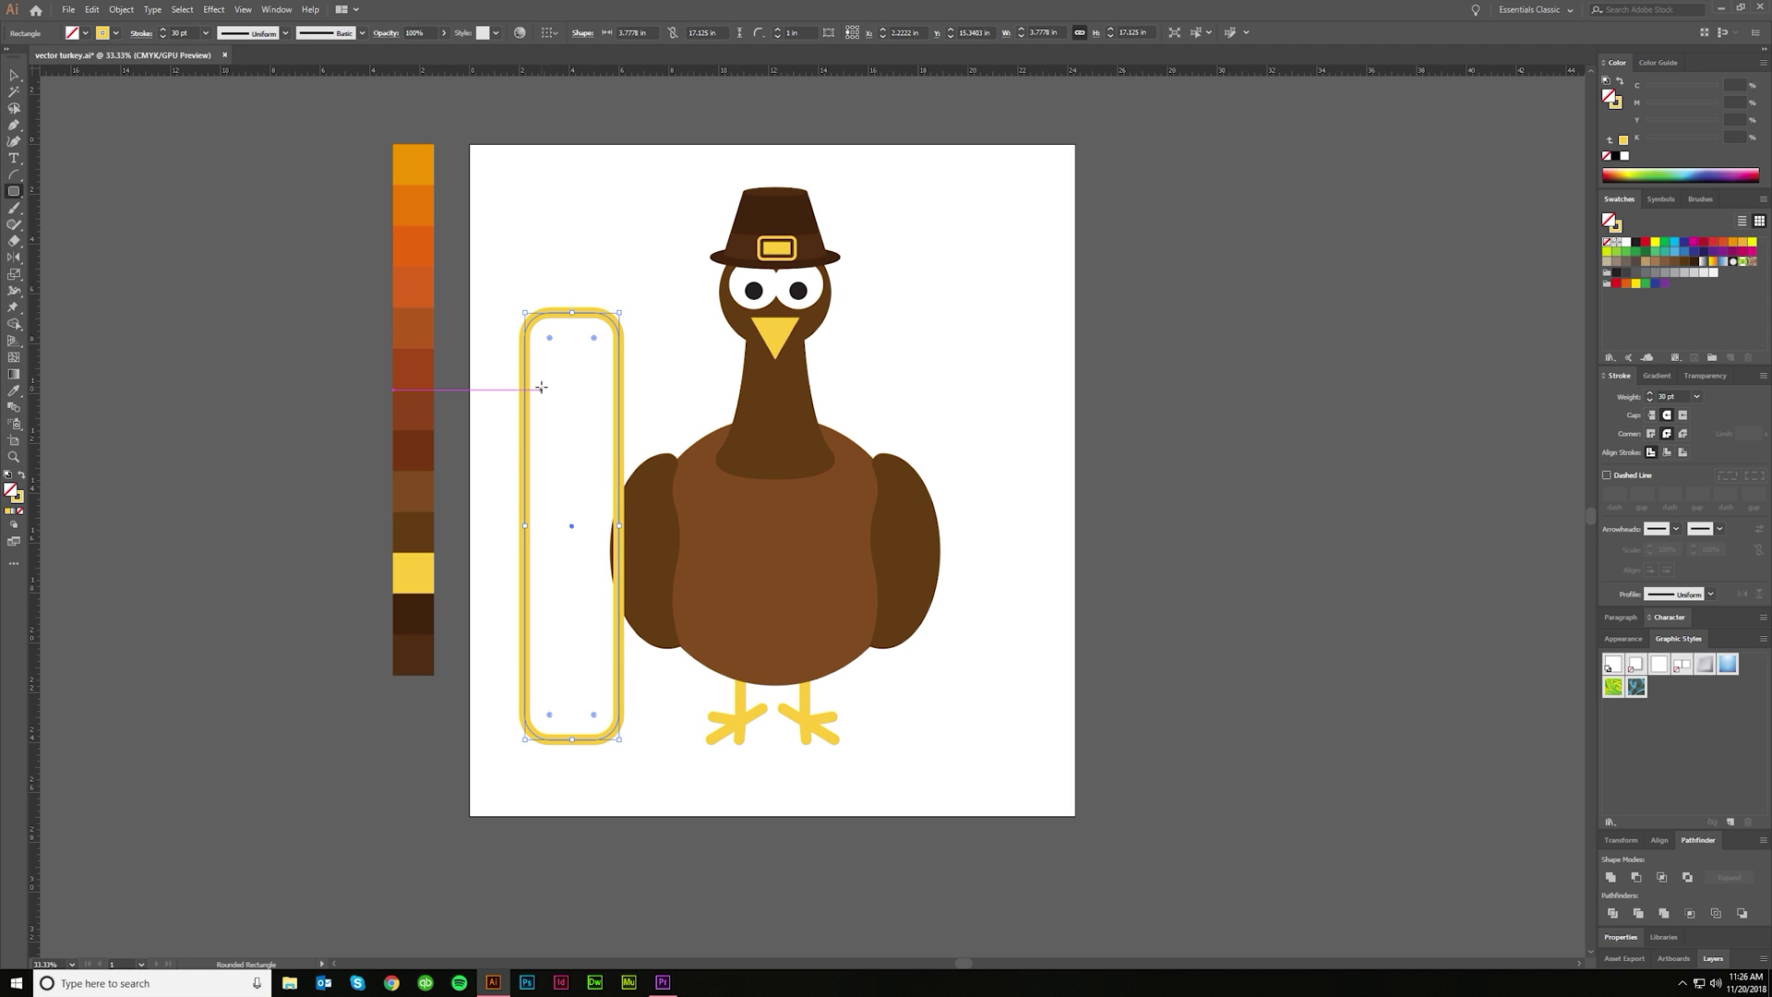
Step: Round the rectangle's corners fully, and set its two bottom corners back to square with a radius of 0 in
key("a")
left_click_drag(545, 339, 593, 434)
left_click(632, 772)
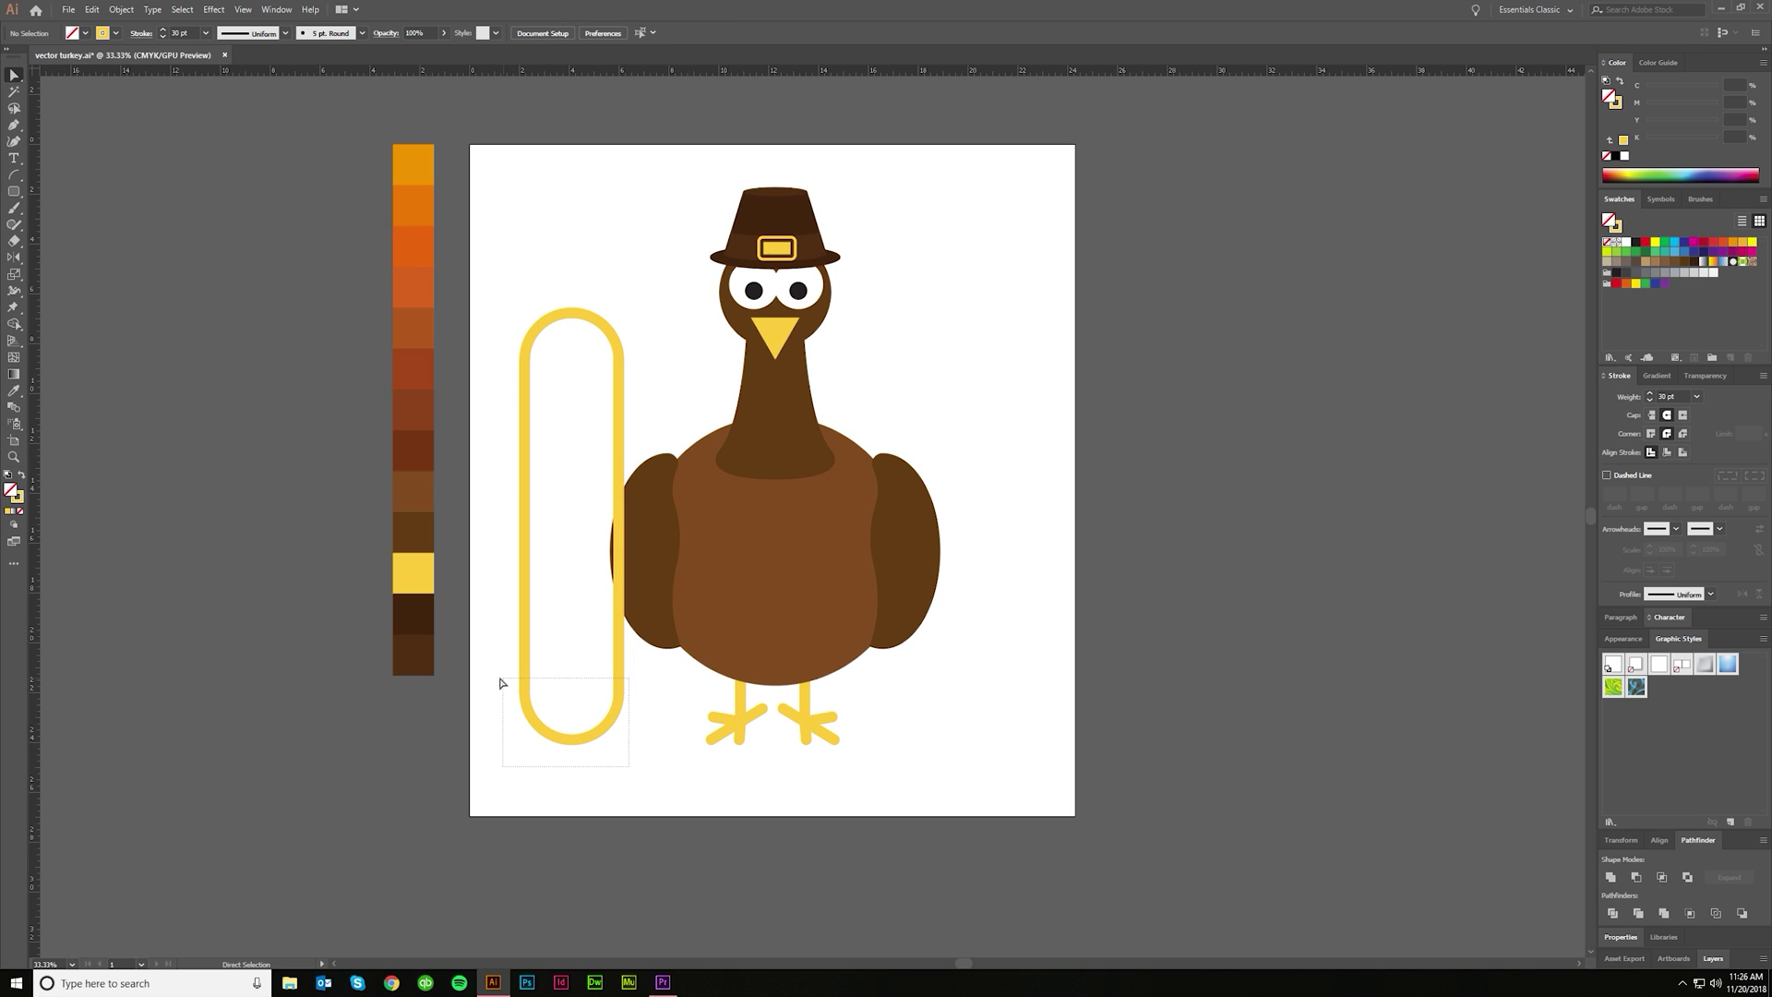
left_click_drag(501, 678, 439, 943)
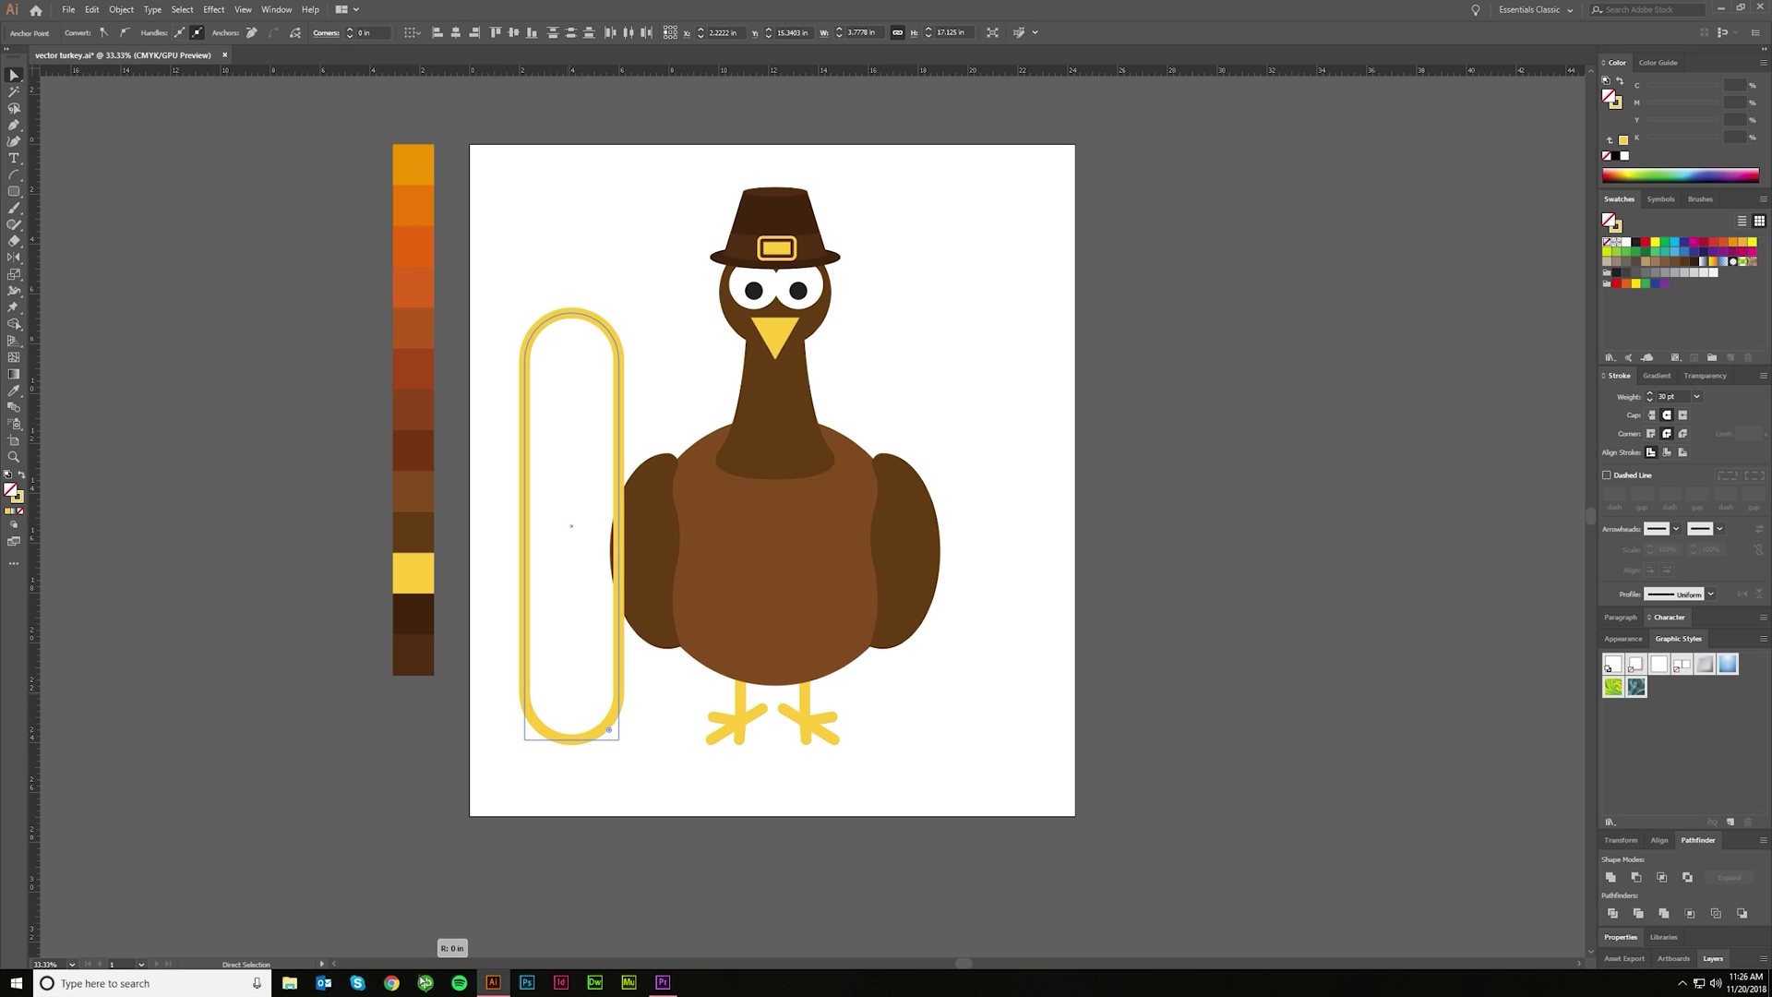
left_click(576, 782)
Step: Taper the shape into a feather by nudging its two bottom corner points inward, five large increments each
left_click(523, 737)
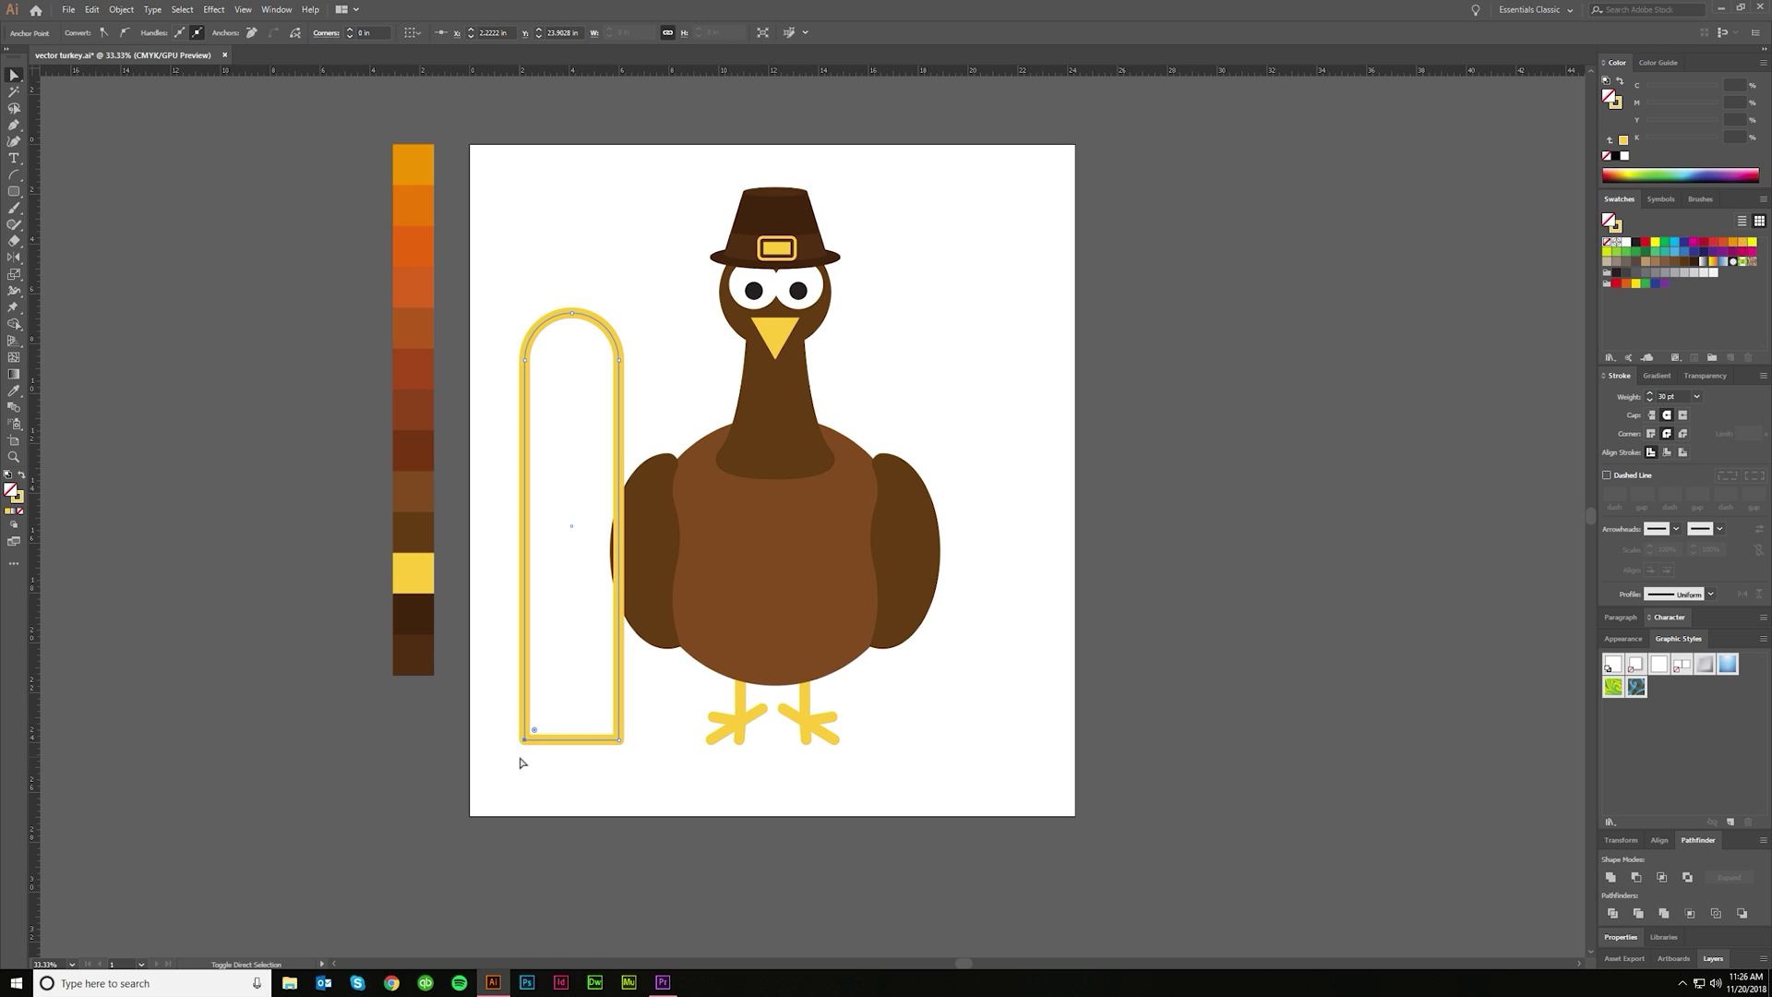
key("shift+Right")
key("shift+Right")
key("shift+Right")
key("shift+Right")
key("shift+Right")
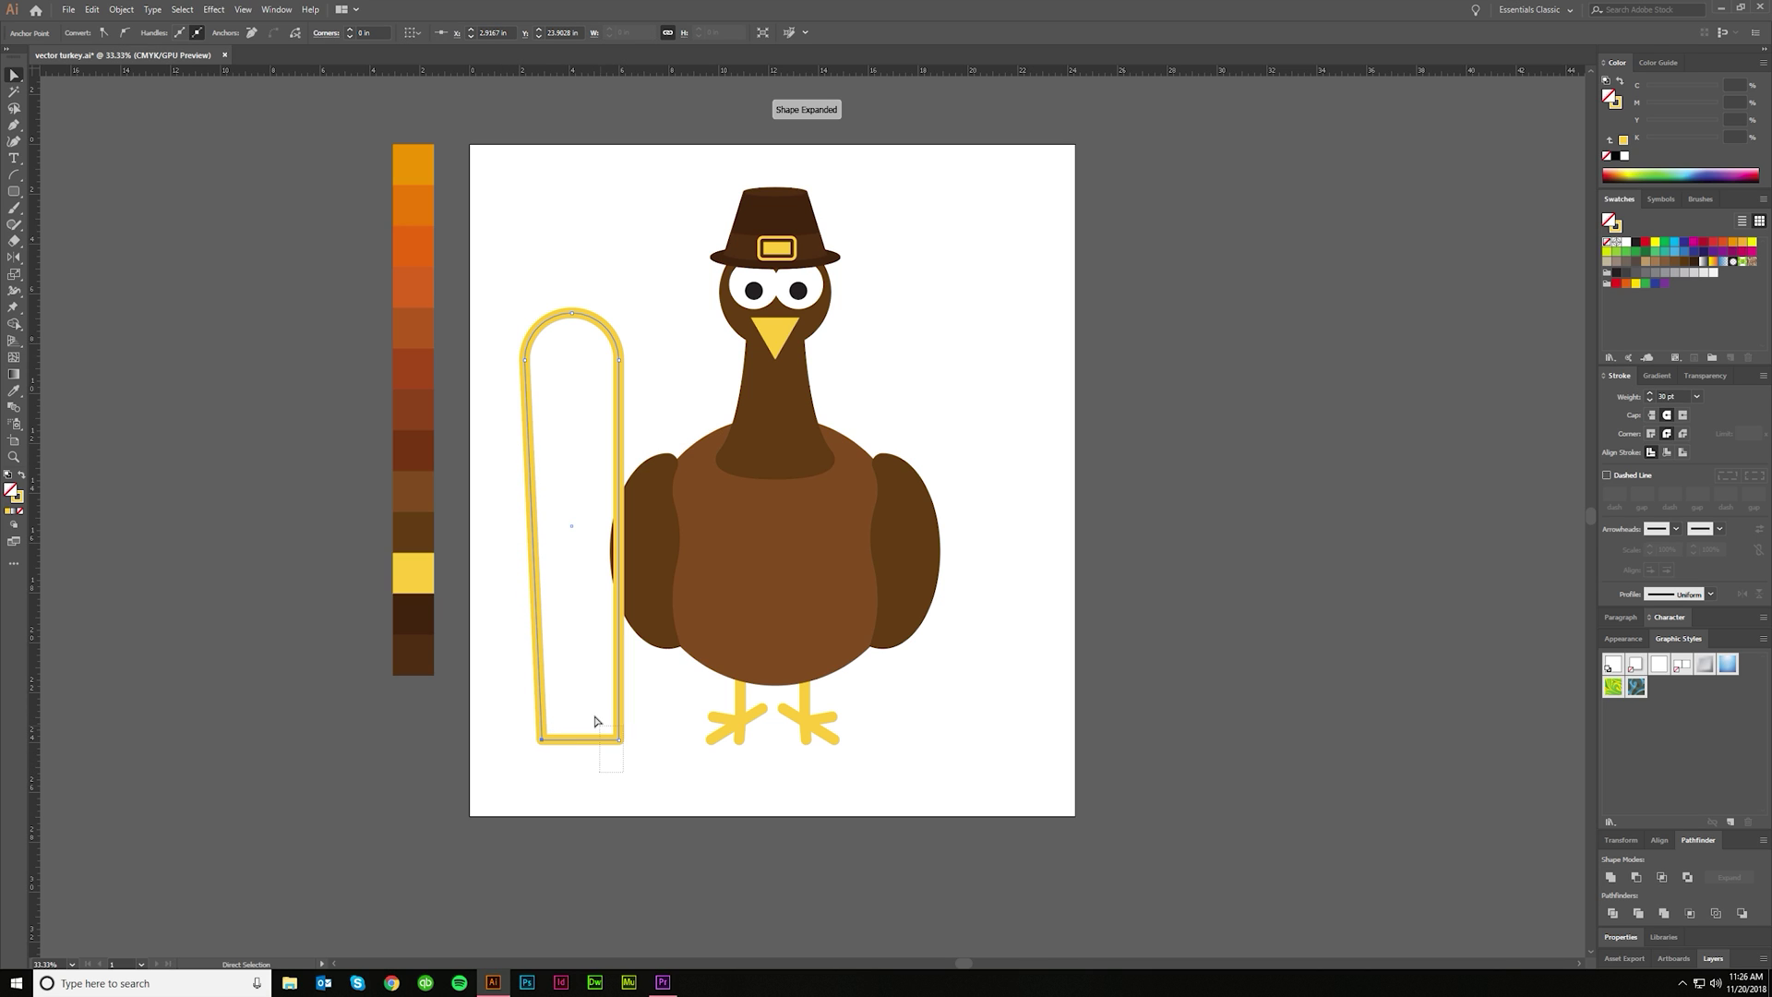
left_click_drag(595, 721, 596, 722)
key("shift+Left")
key("shift+Left")
key("shift+Left")
key("shift+Left")
key("shift+Left")
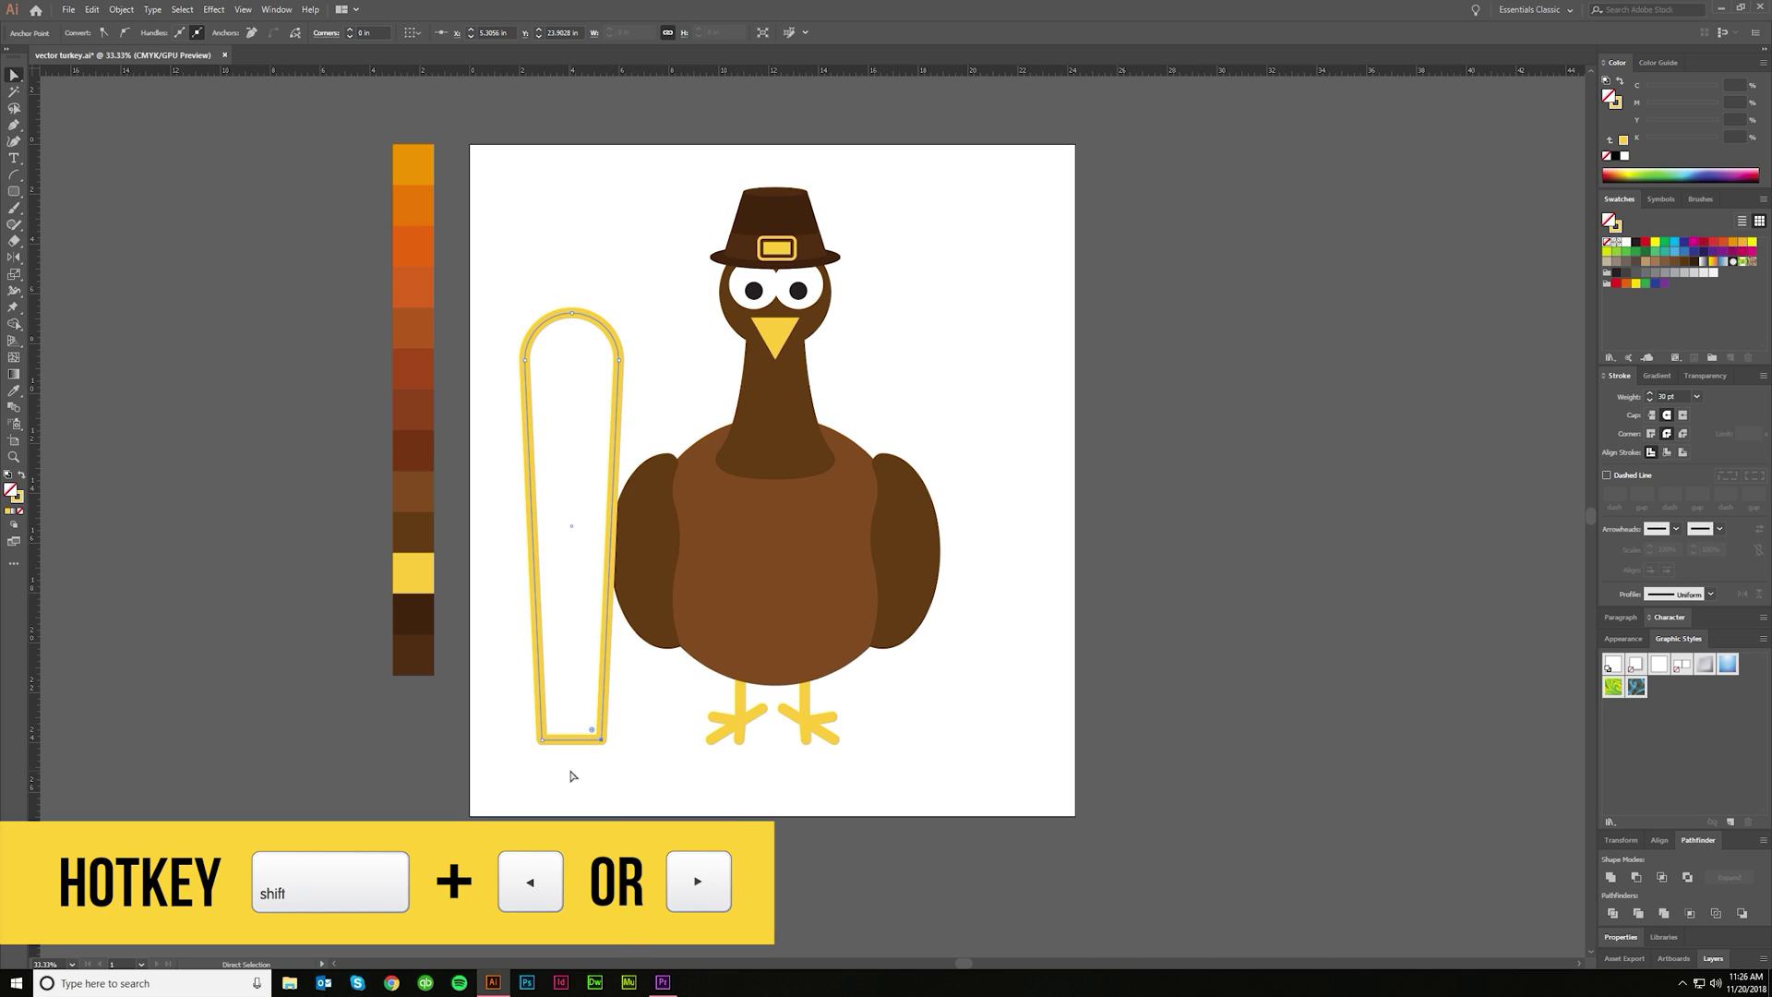
left_click(581, 775)
left_click(542, 739)
left_click(589, 786)
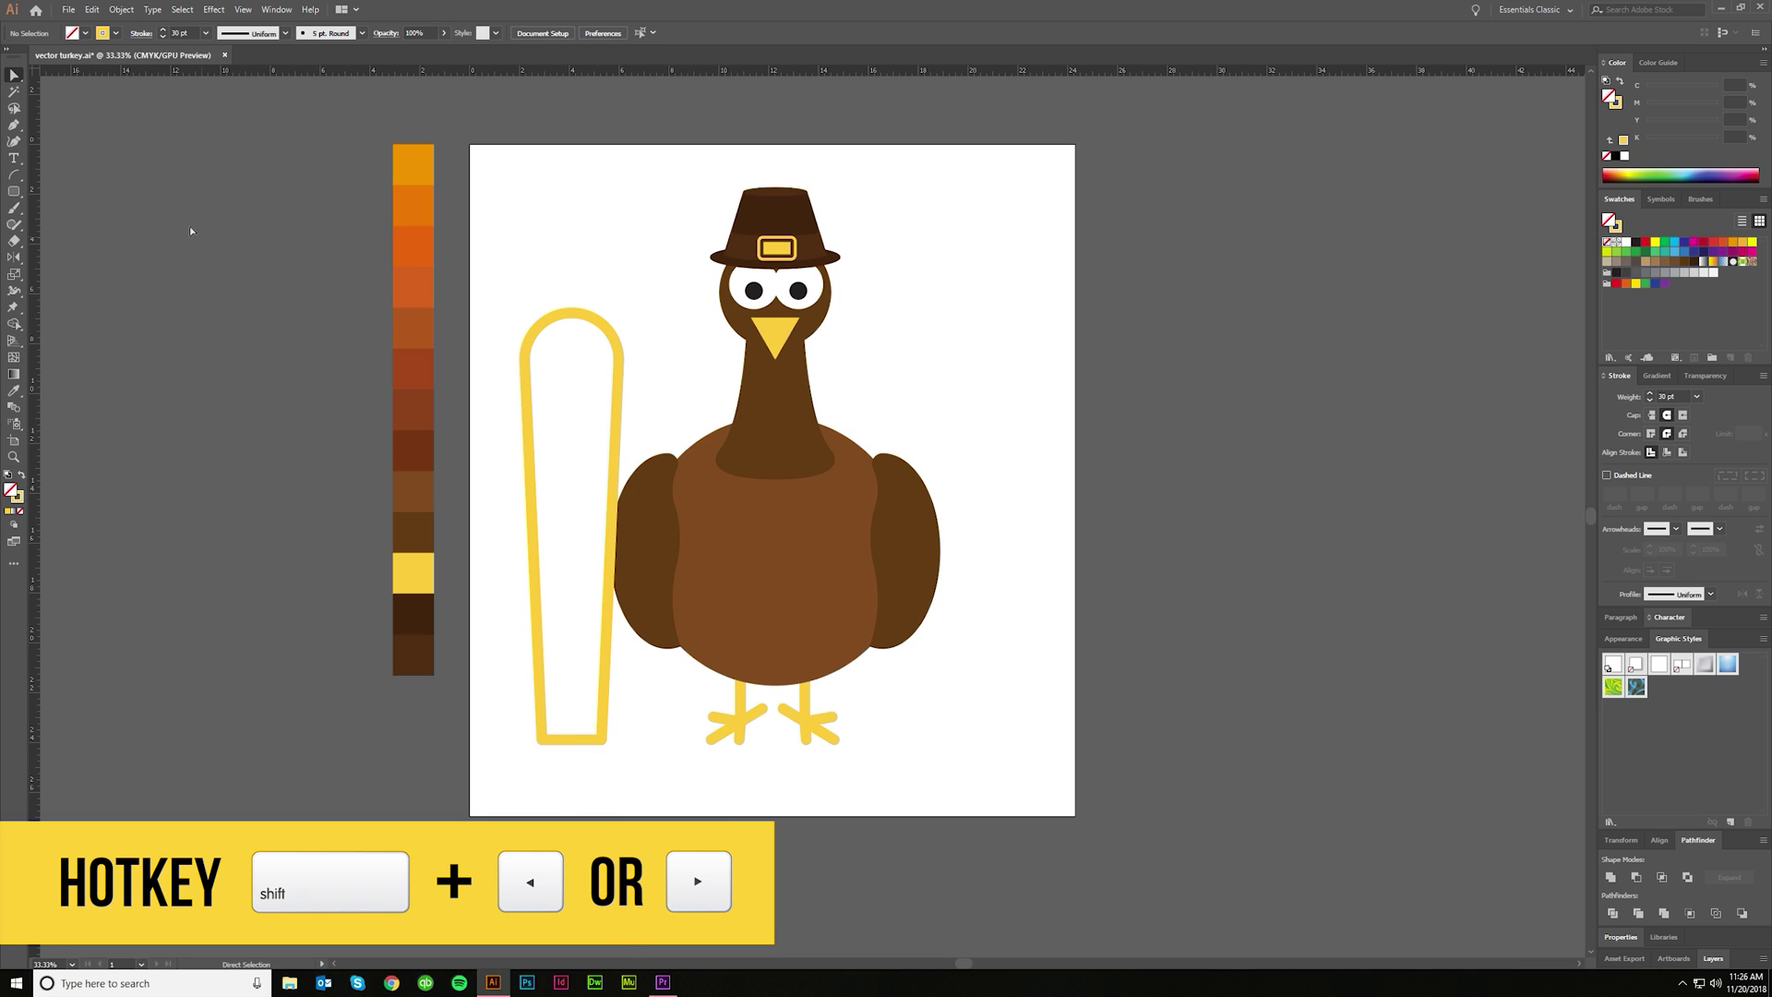
Step: Swap the feather's fill and stroke to make it solid yellow without an outline
left_click(541, 323)
key("v")
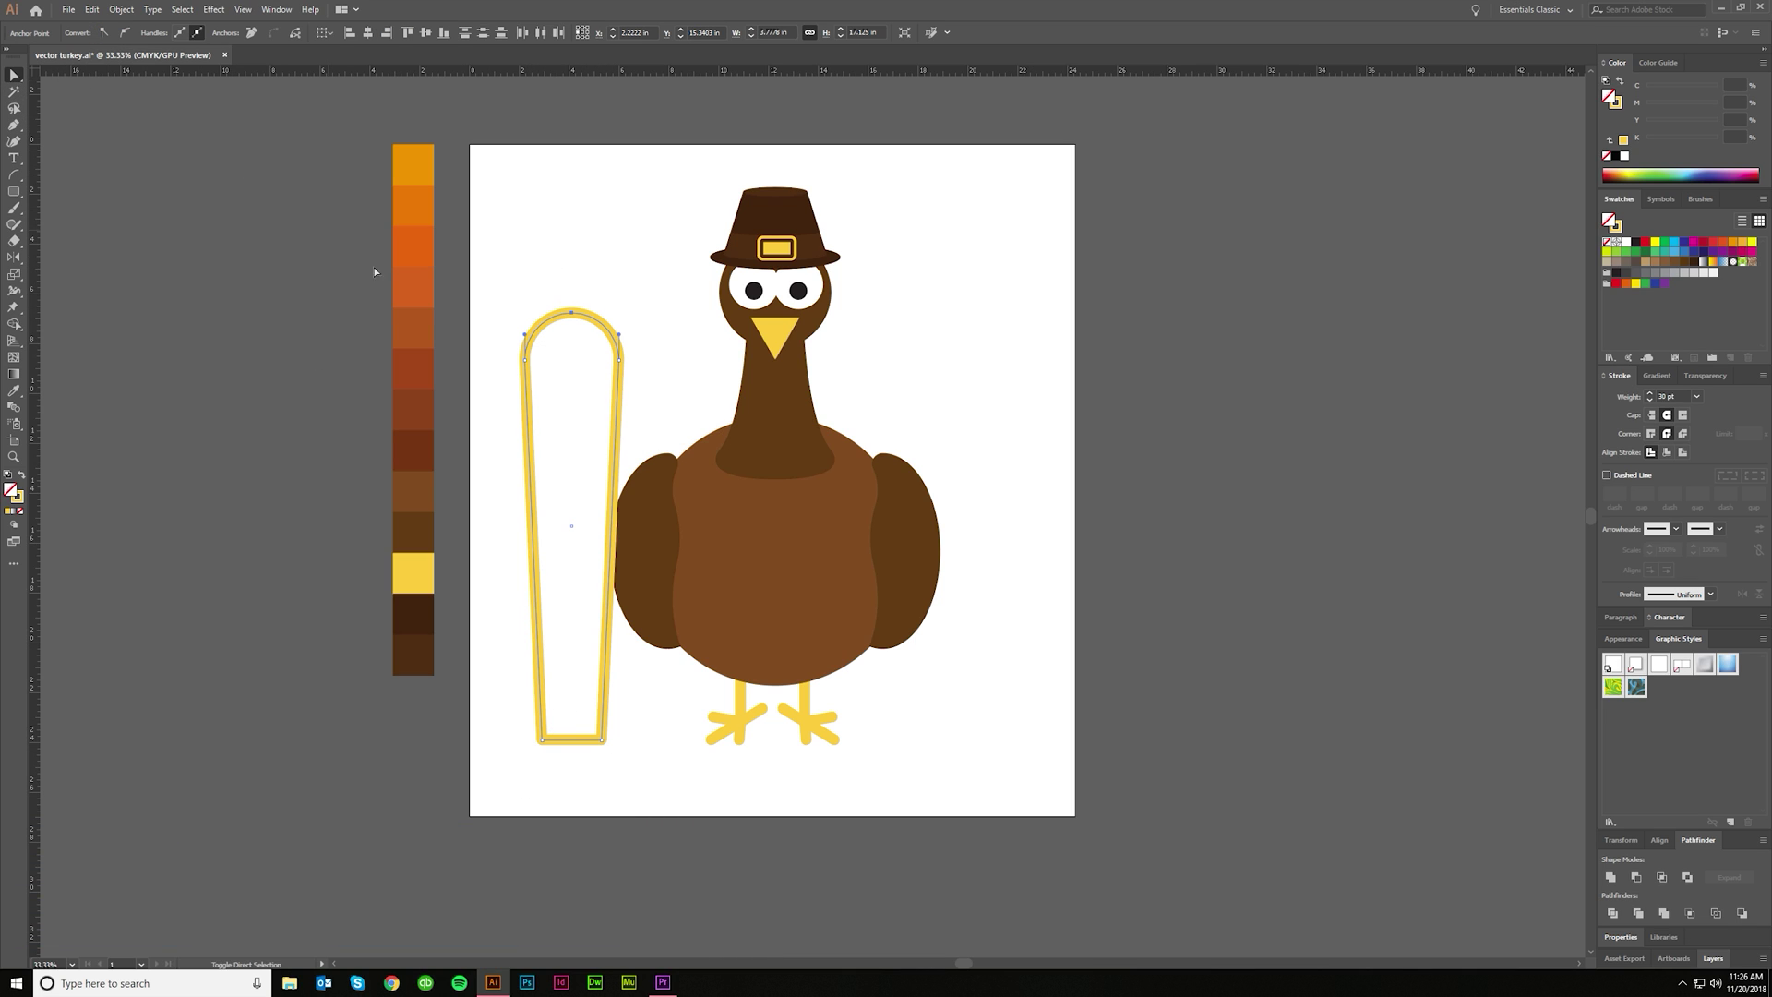
key("shift+x")
left_click(539, 261)
Step: Scale the feather down proportionally to about 3 in by 13.7 in against the turkey and place it beside the left wing
left_click_drag(594, 692, 800, 552)
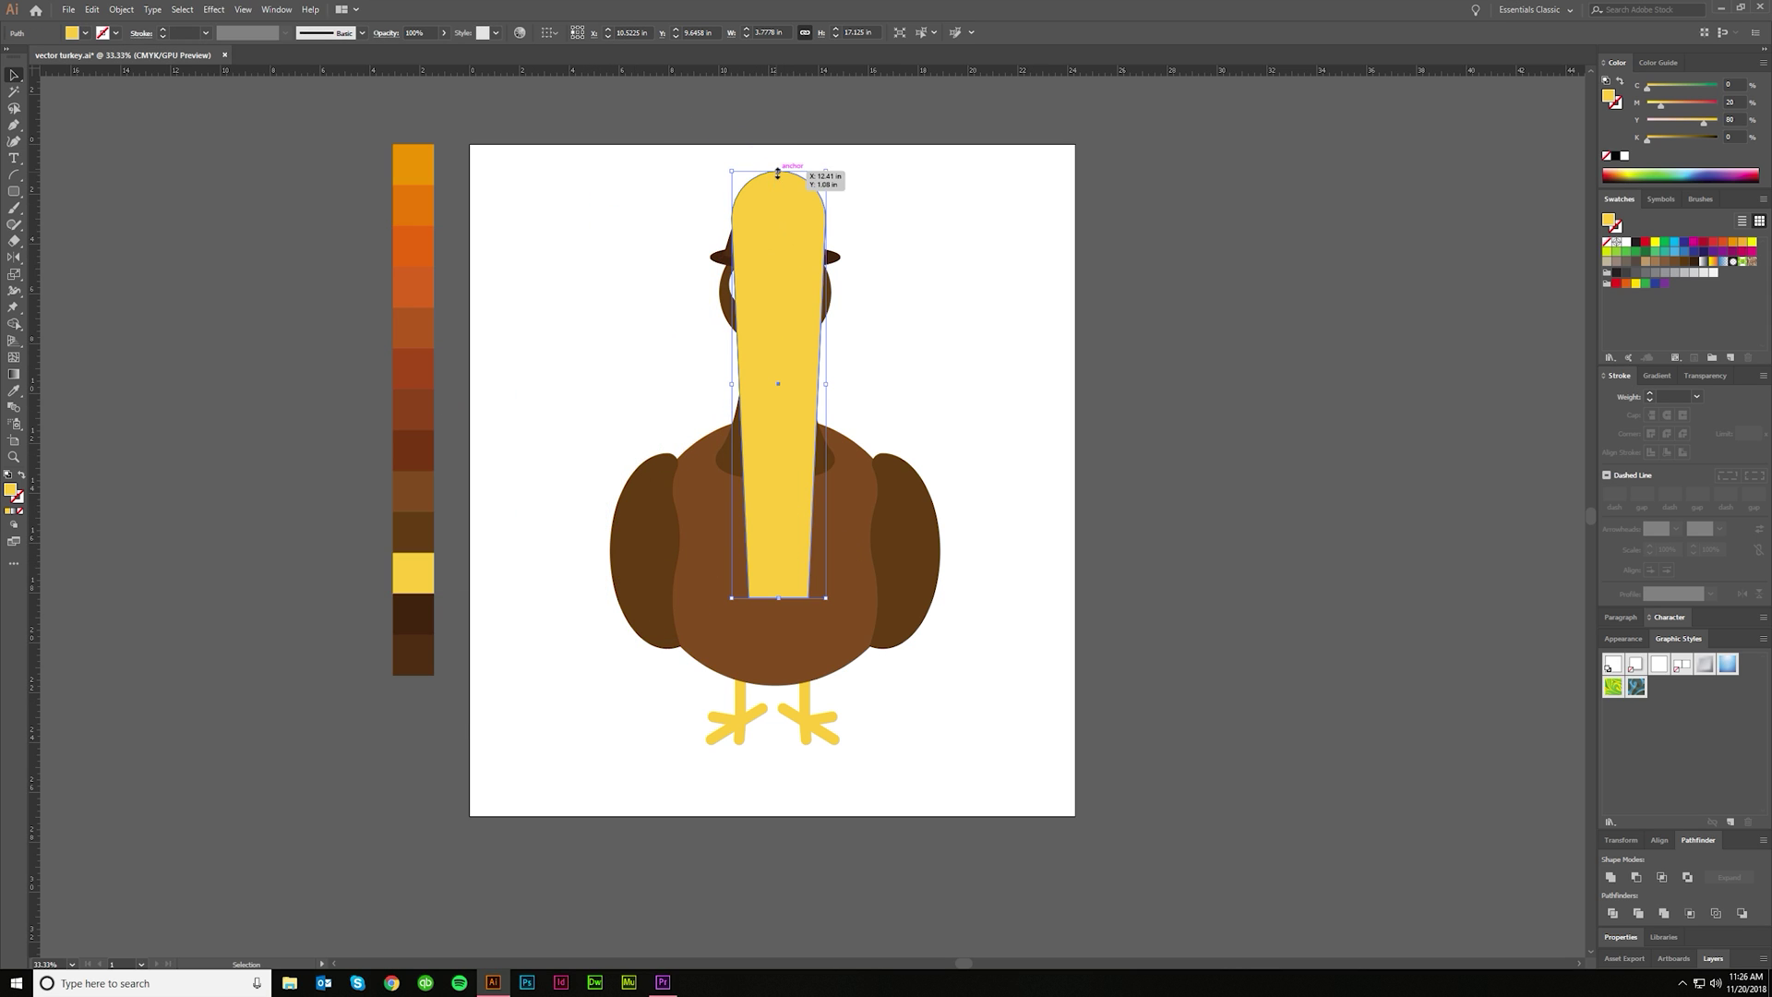
left_click_drag(779, 172, 778, 258)
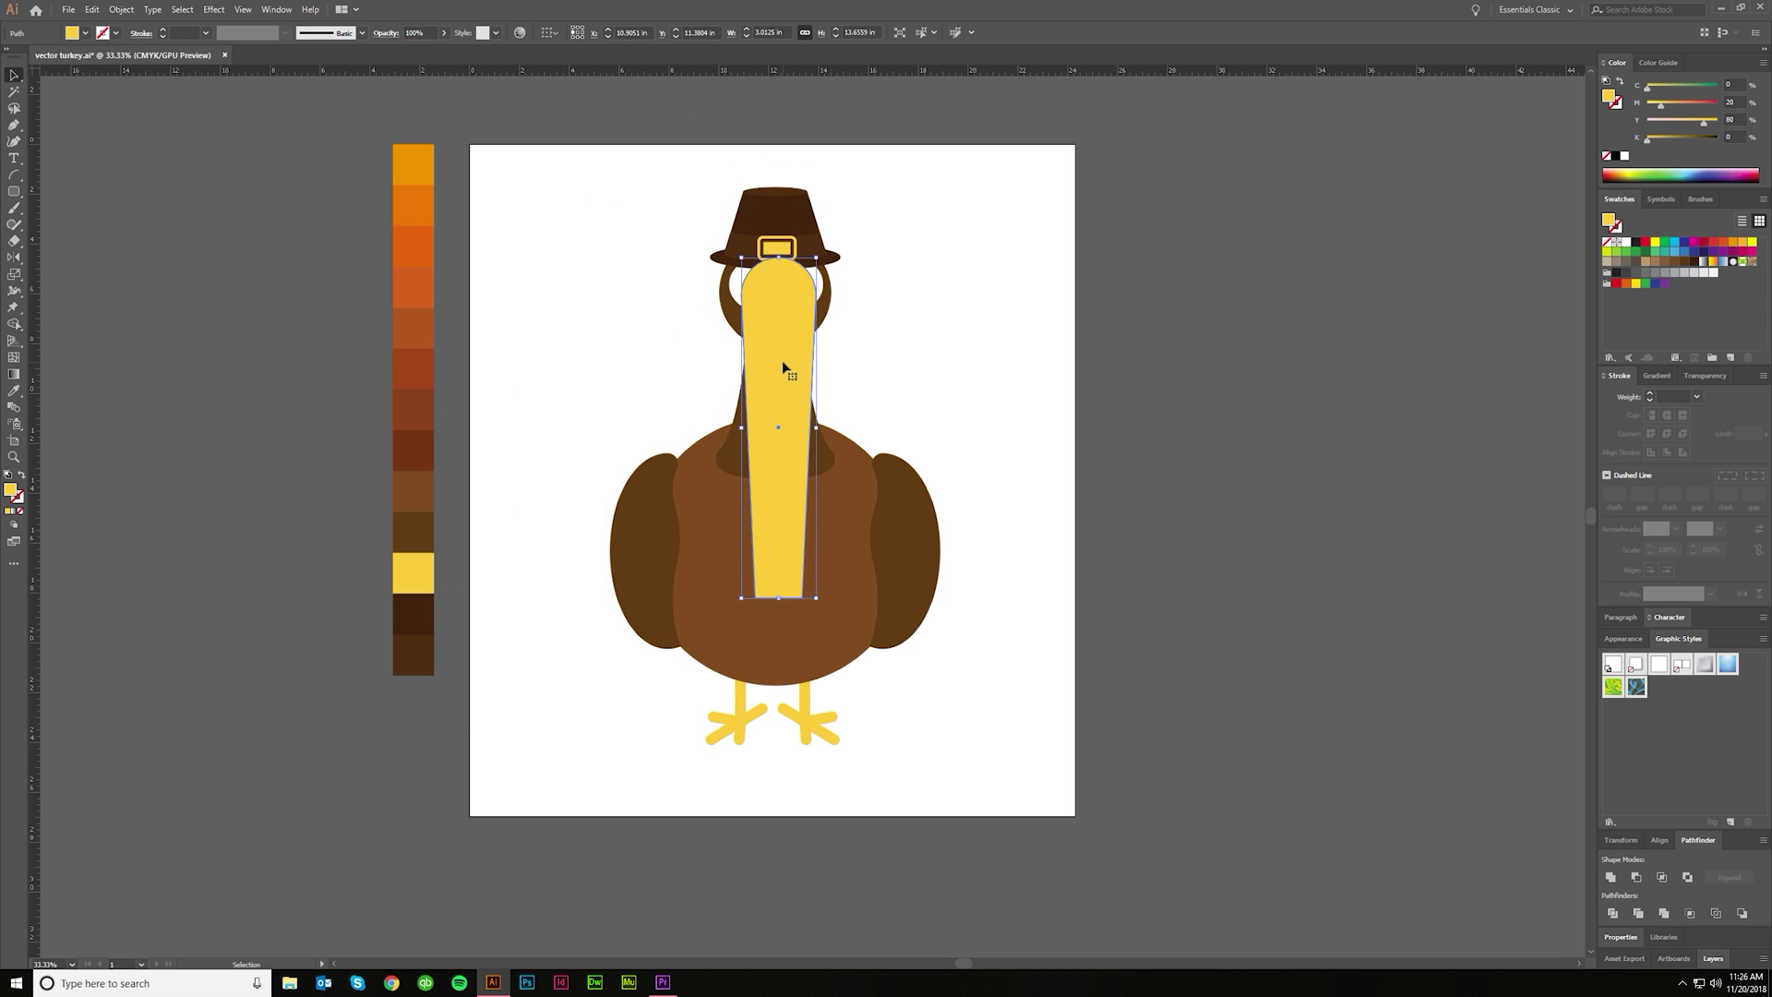
left_click_drag(782, 367, 595, 364)
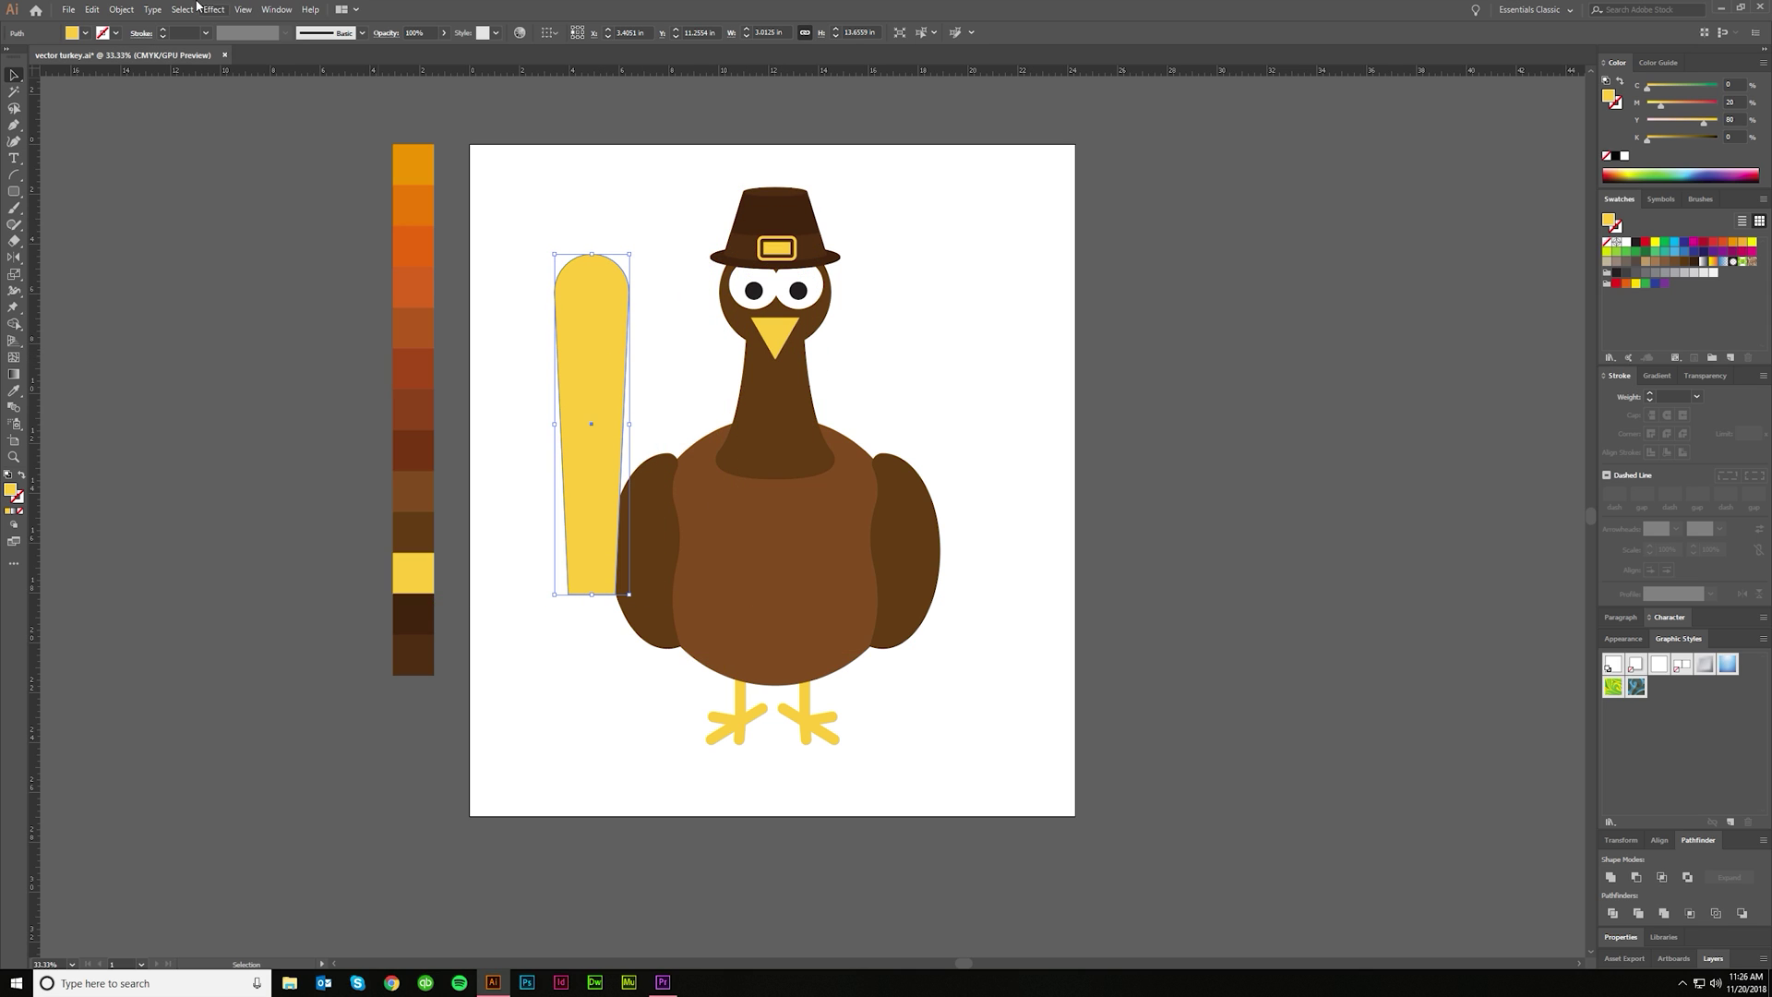
Step: Recolor the feather with the lightest orange sampled from the top of the palette strip
key("i")
left_click(423, 170)
key("v")
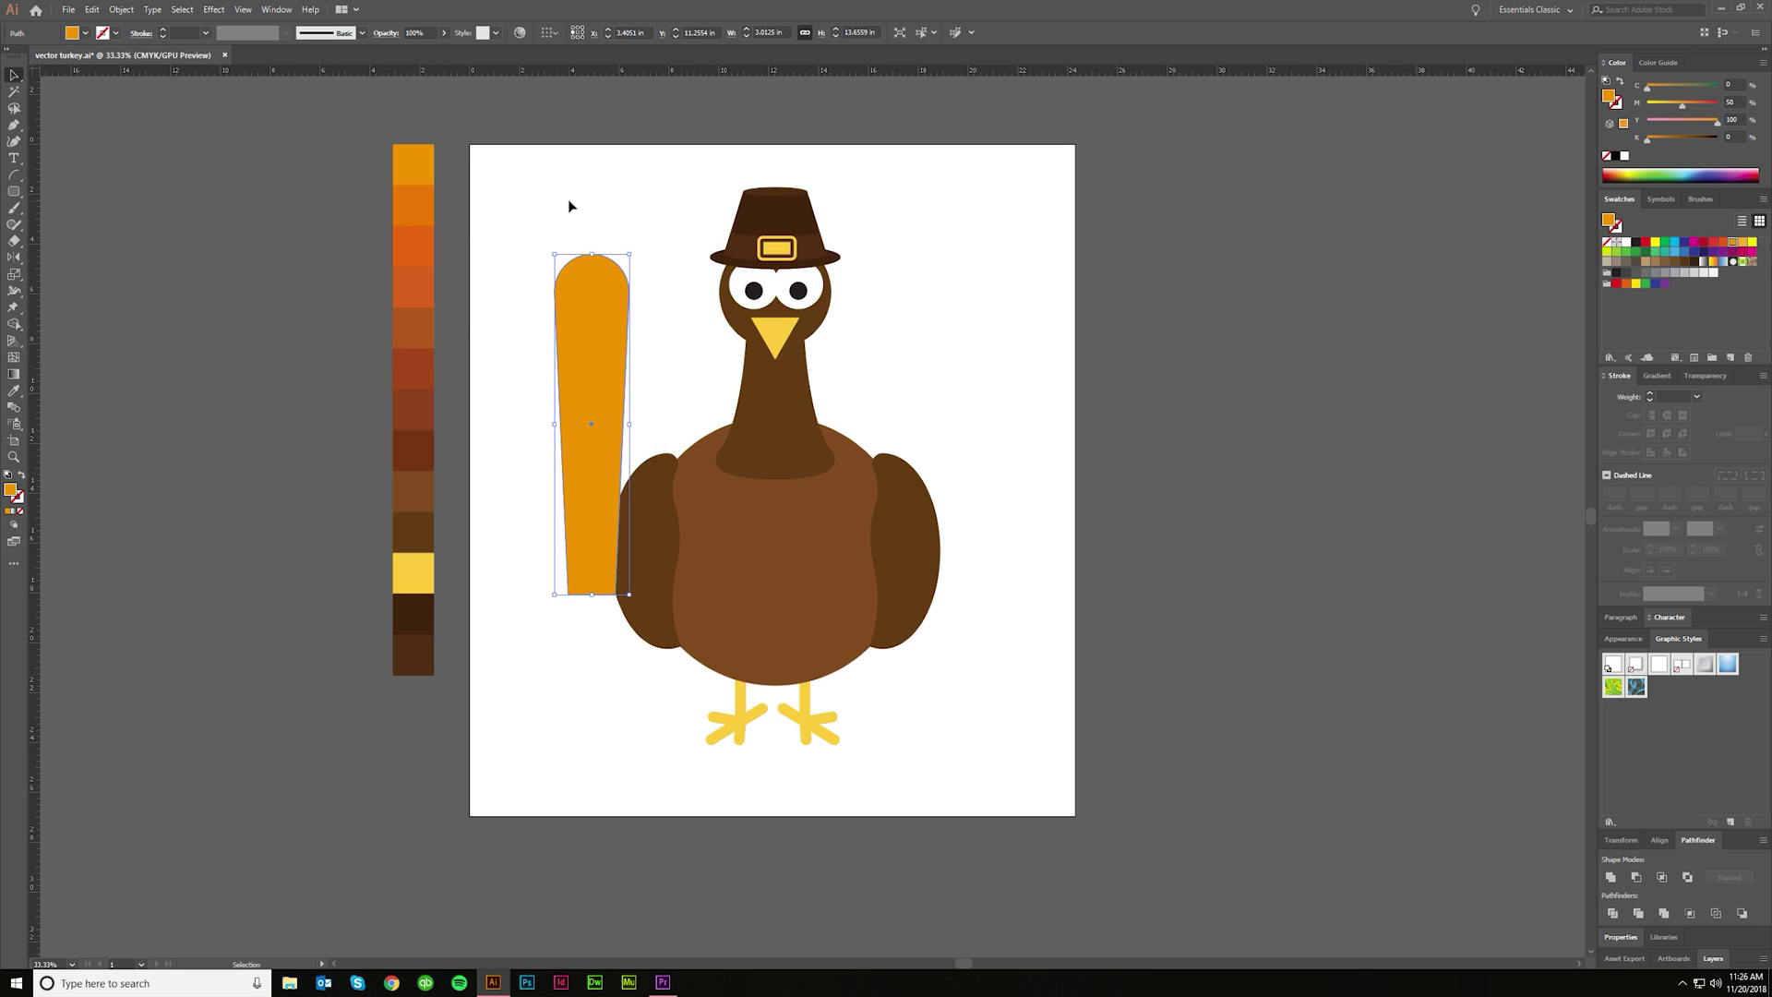
left_click(570, 206)
Step: Add a Distort & Transform > Transform effect to the feather with 7 copies
left_click(590, 358)
left_click(213, 9)
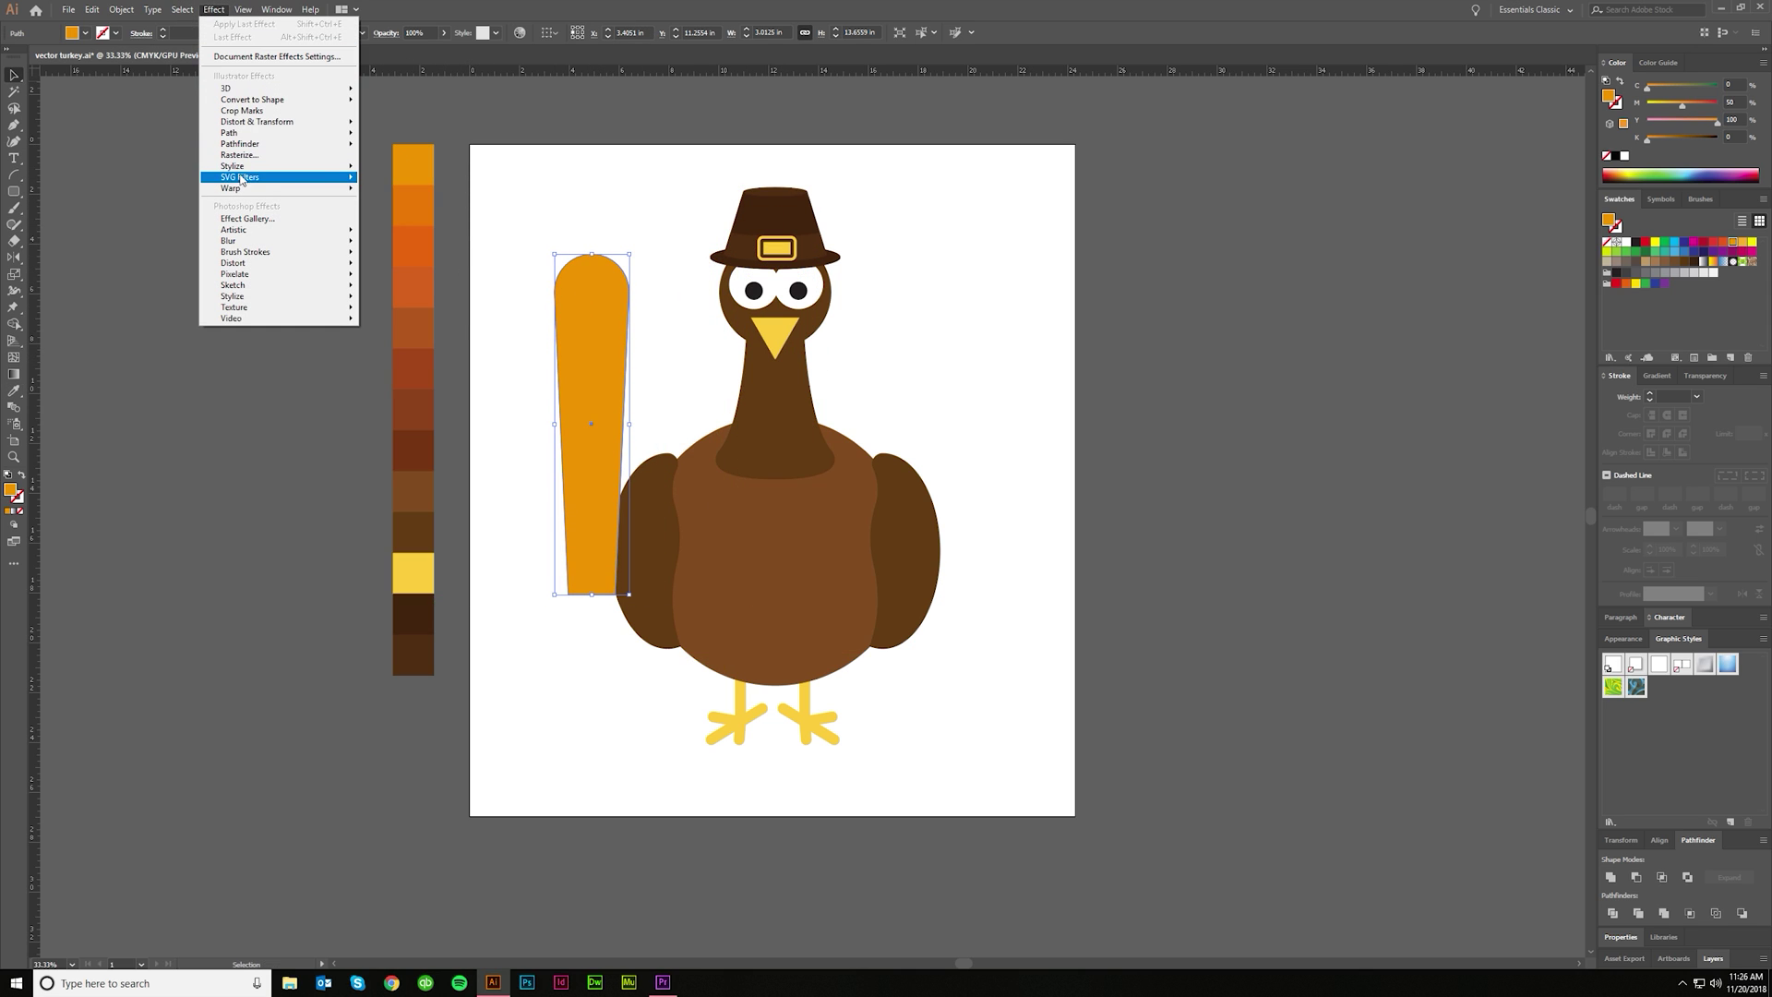
mouse_move(238, 166)
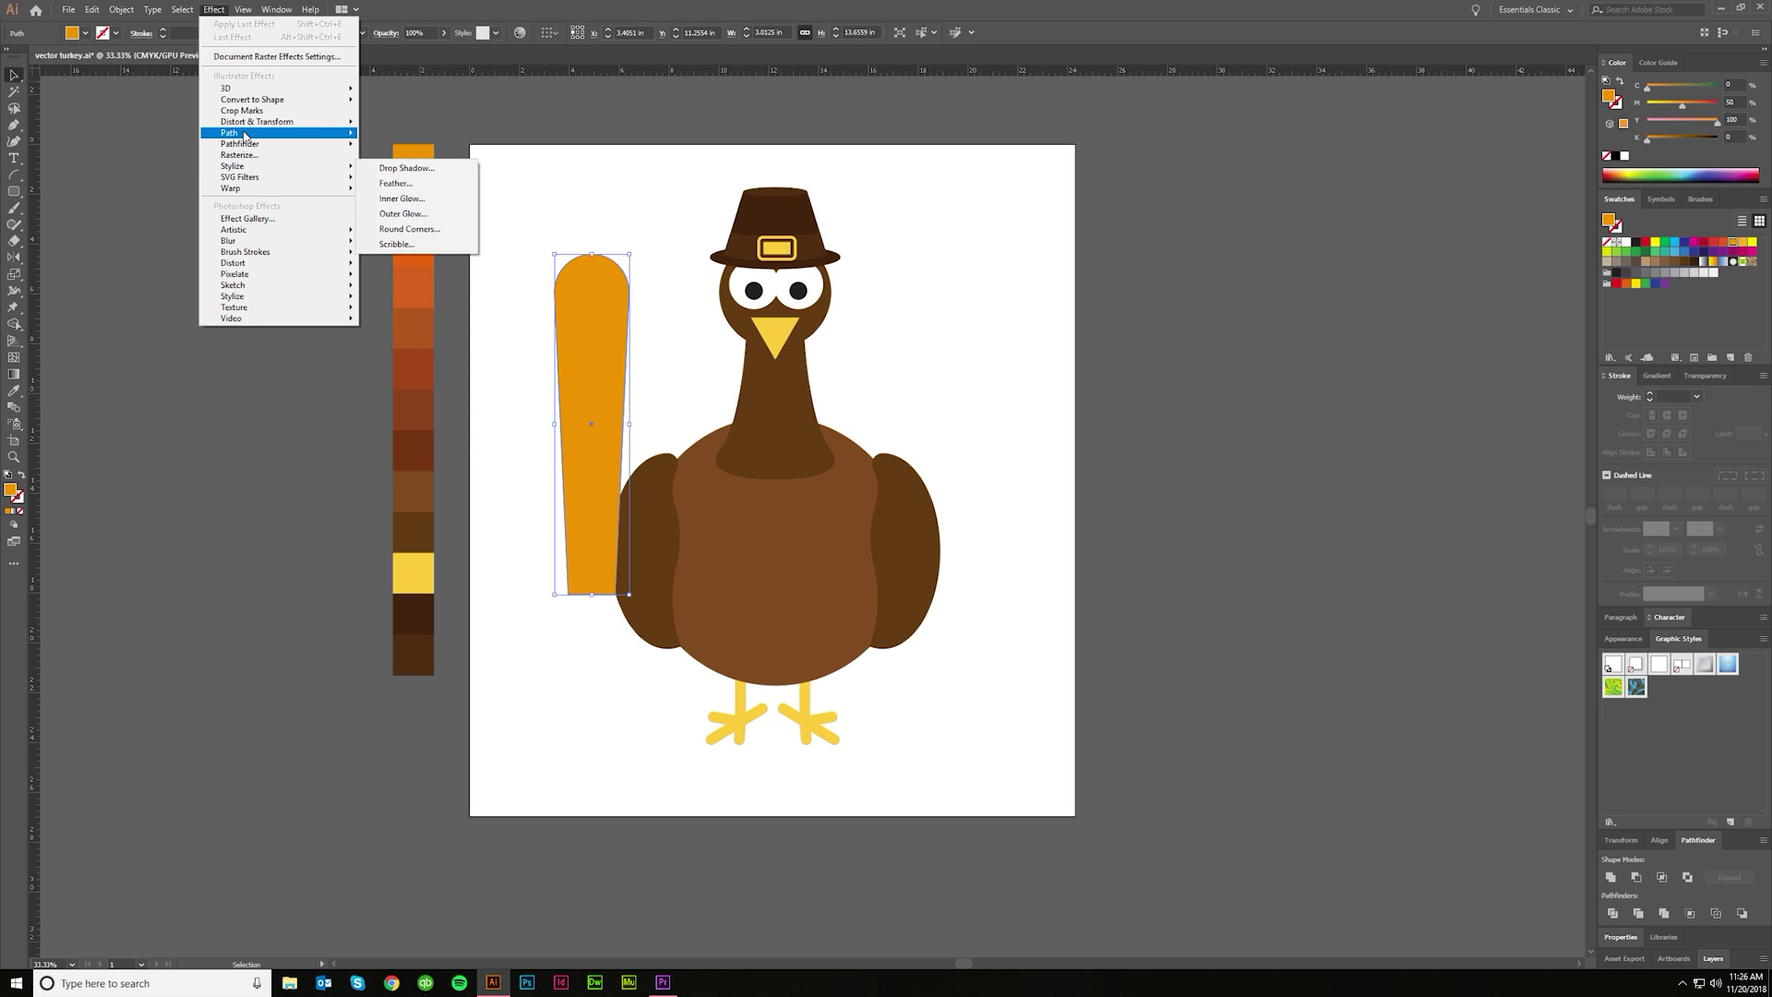
mouse_move(257, 122)
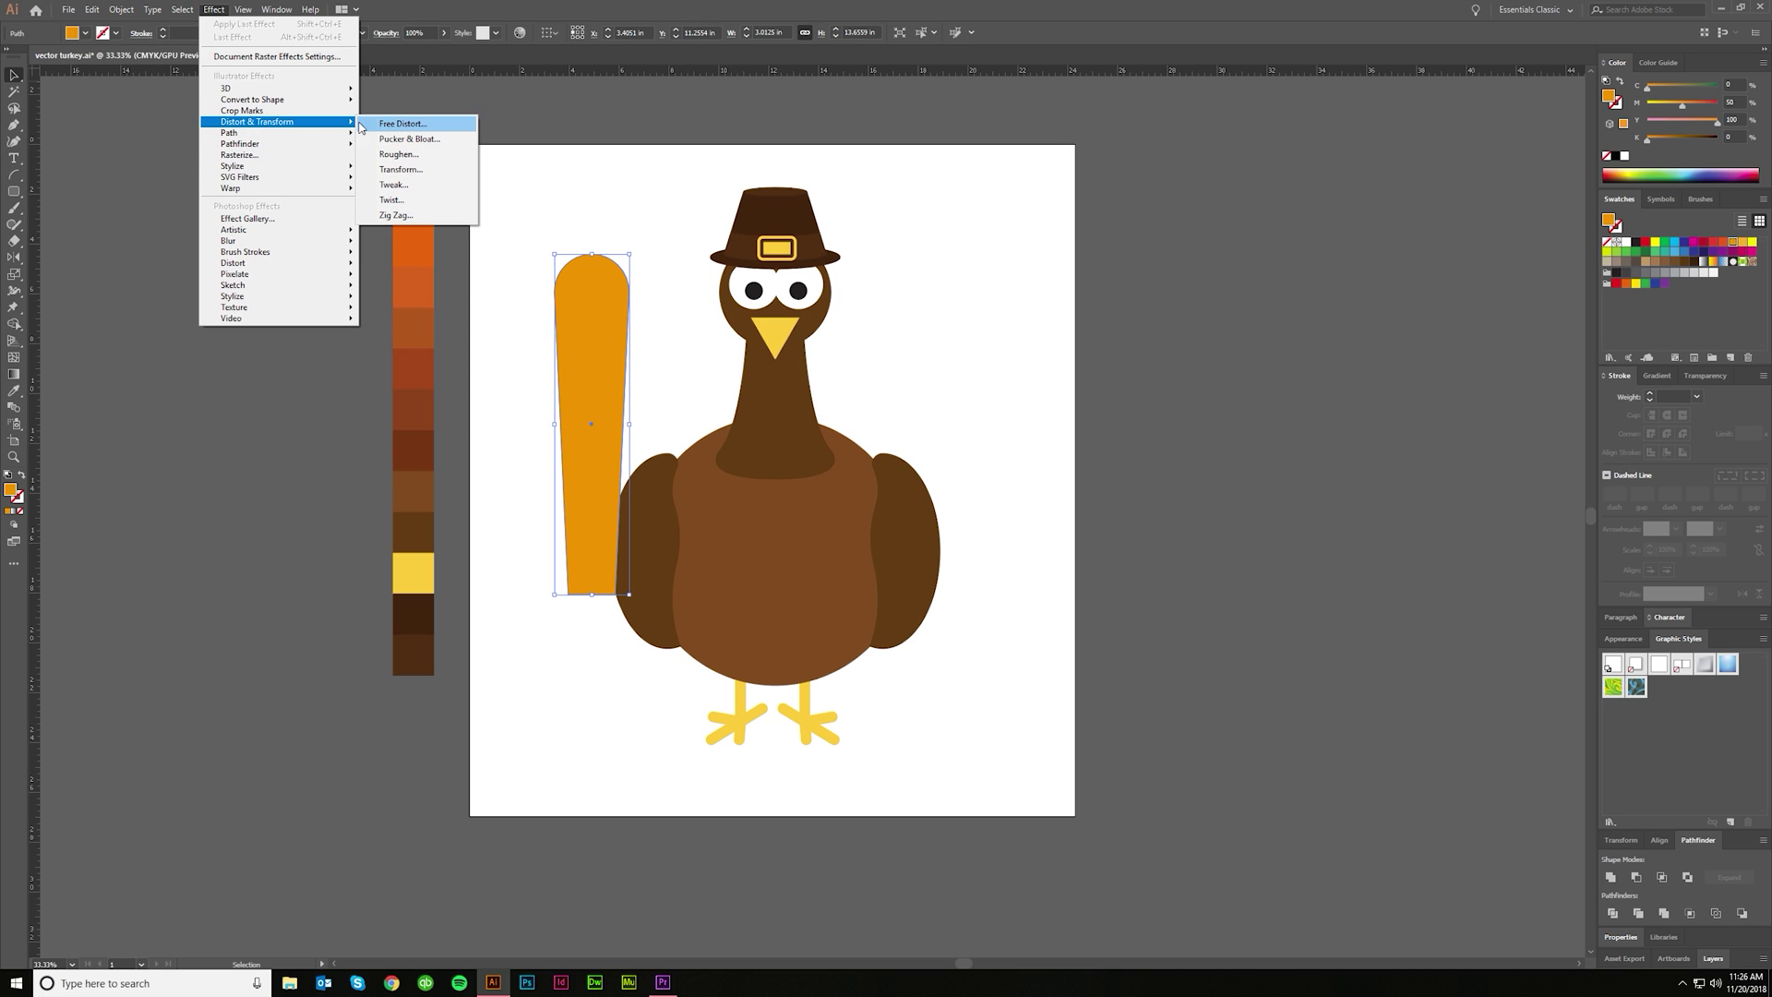
left_click(401, 169)
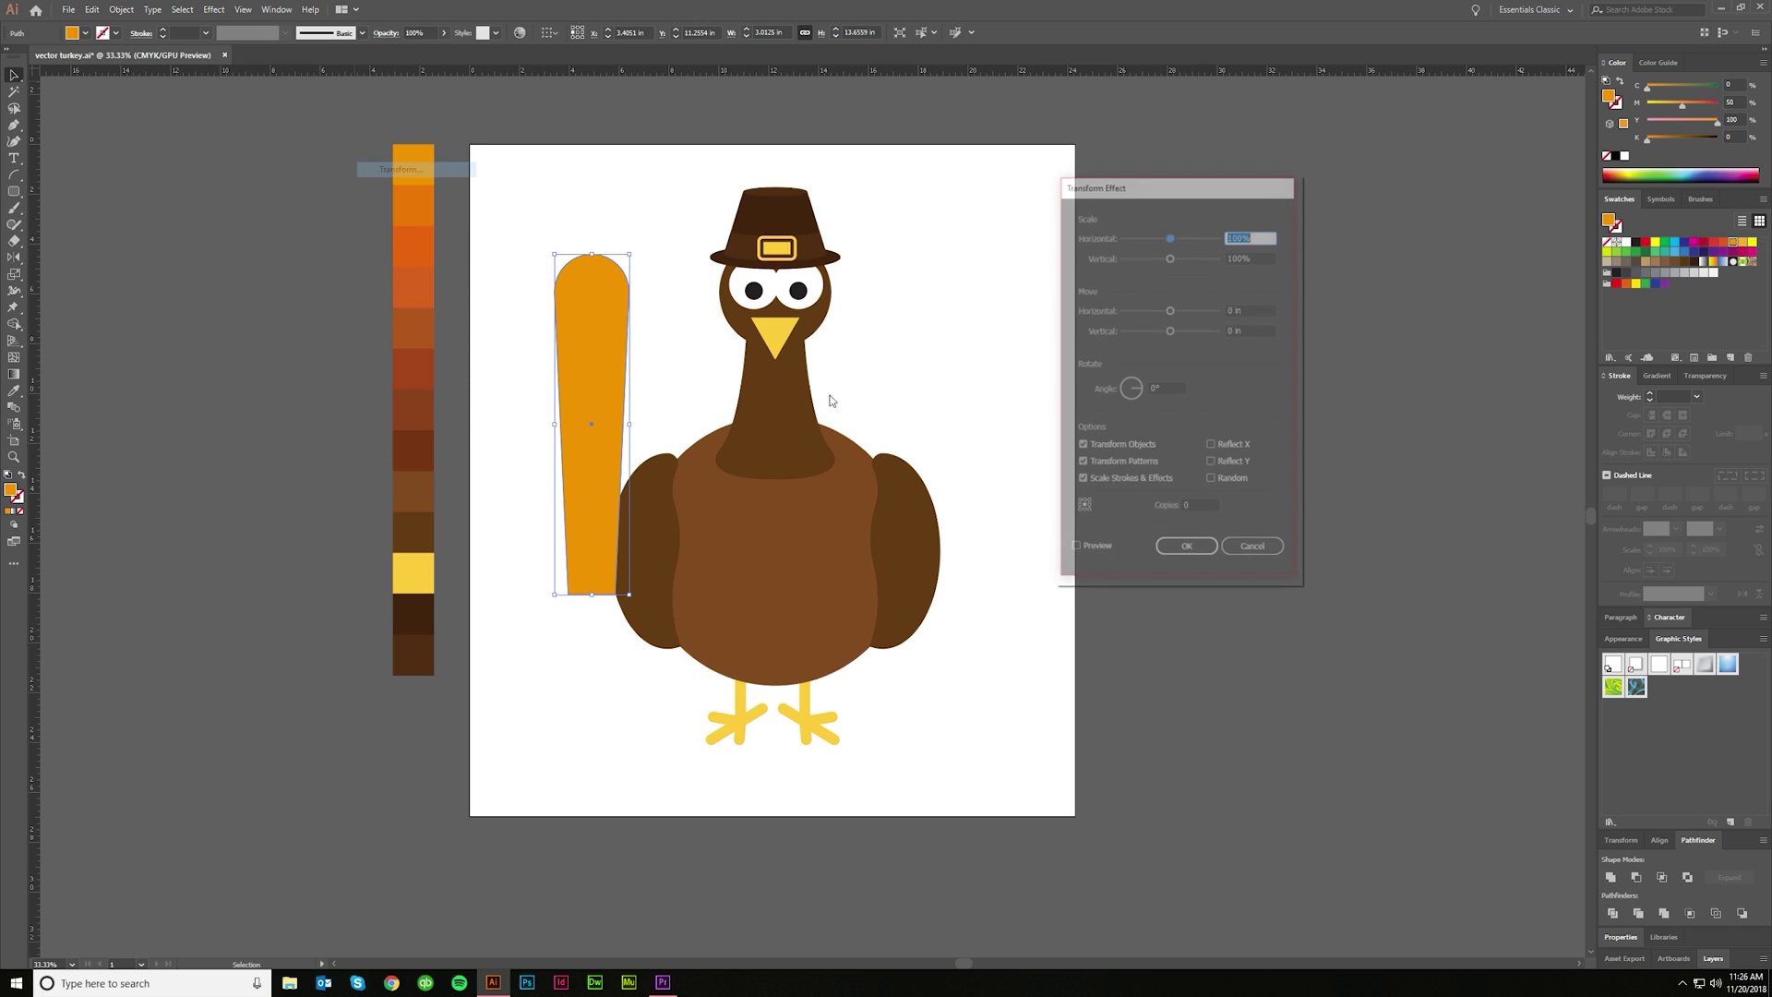
double_click(1188, 512)
type("7")
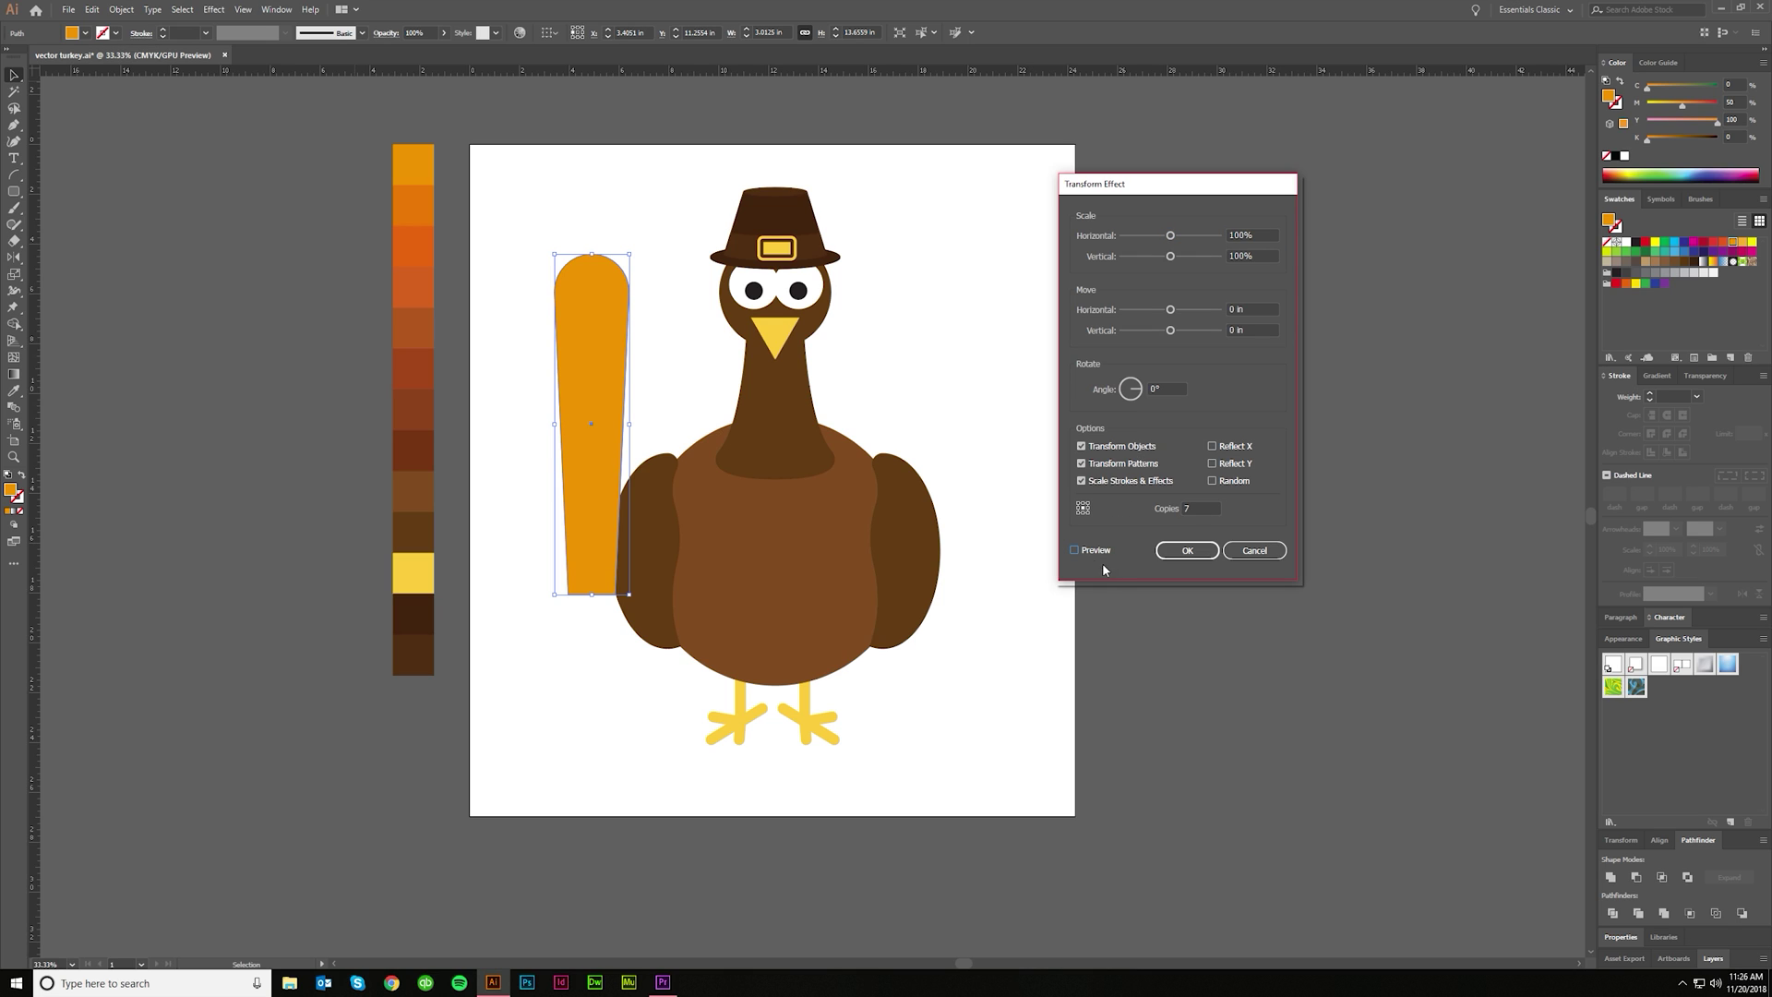
Step: Fan out the copies with preview on by a 15° rotation about the bottom-center reference point, and apply the effect
left_click(1173, 387)
key("shift+Up")
key("shift+Up")
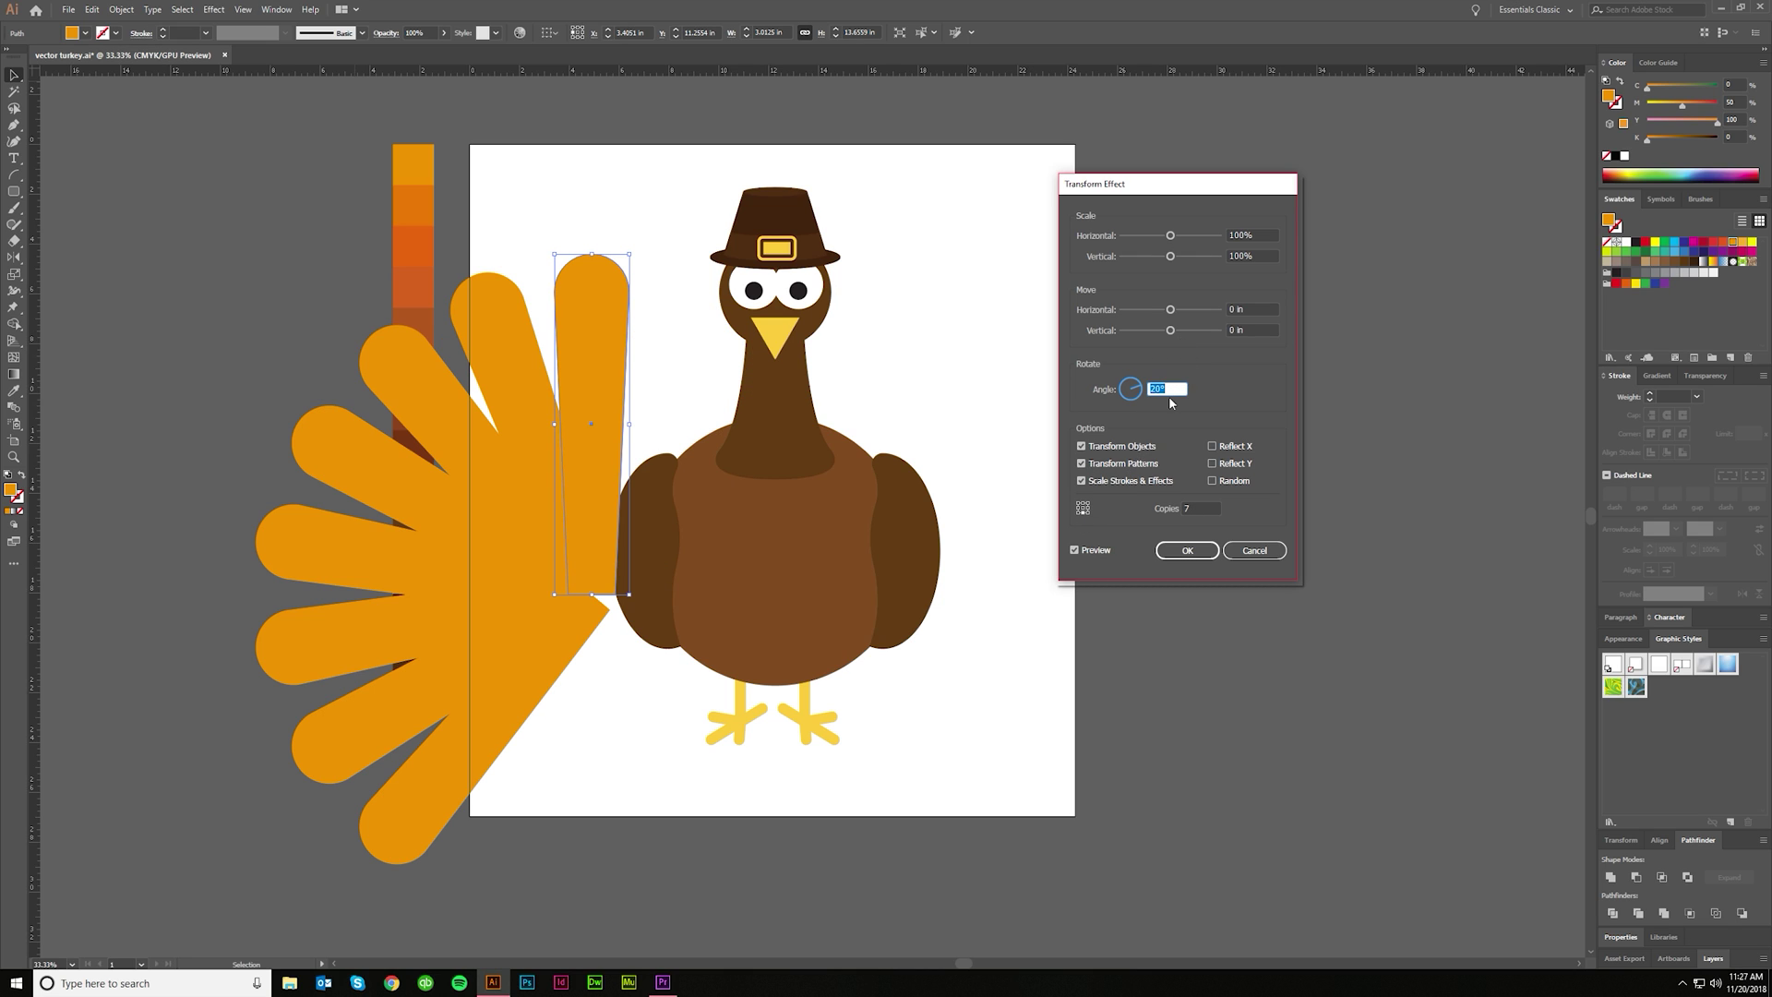
key("Down")
key("Down")
key("Down")
key("Down")
key("Down")
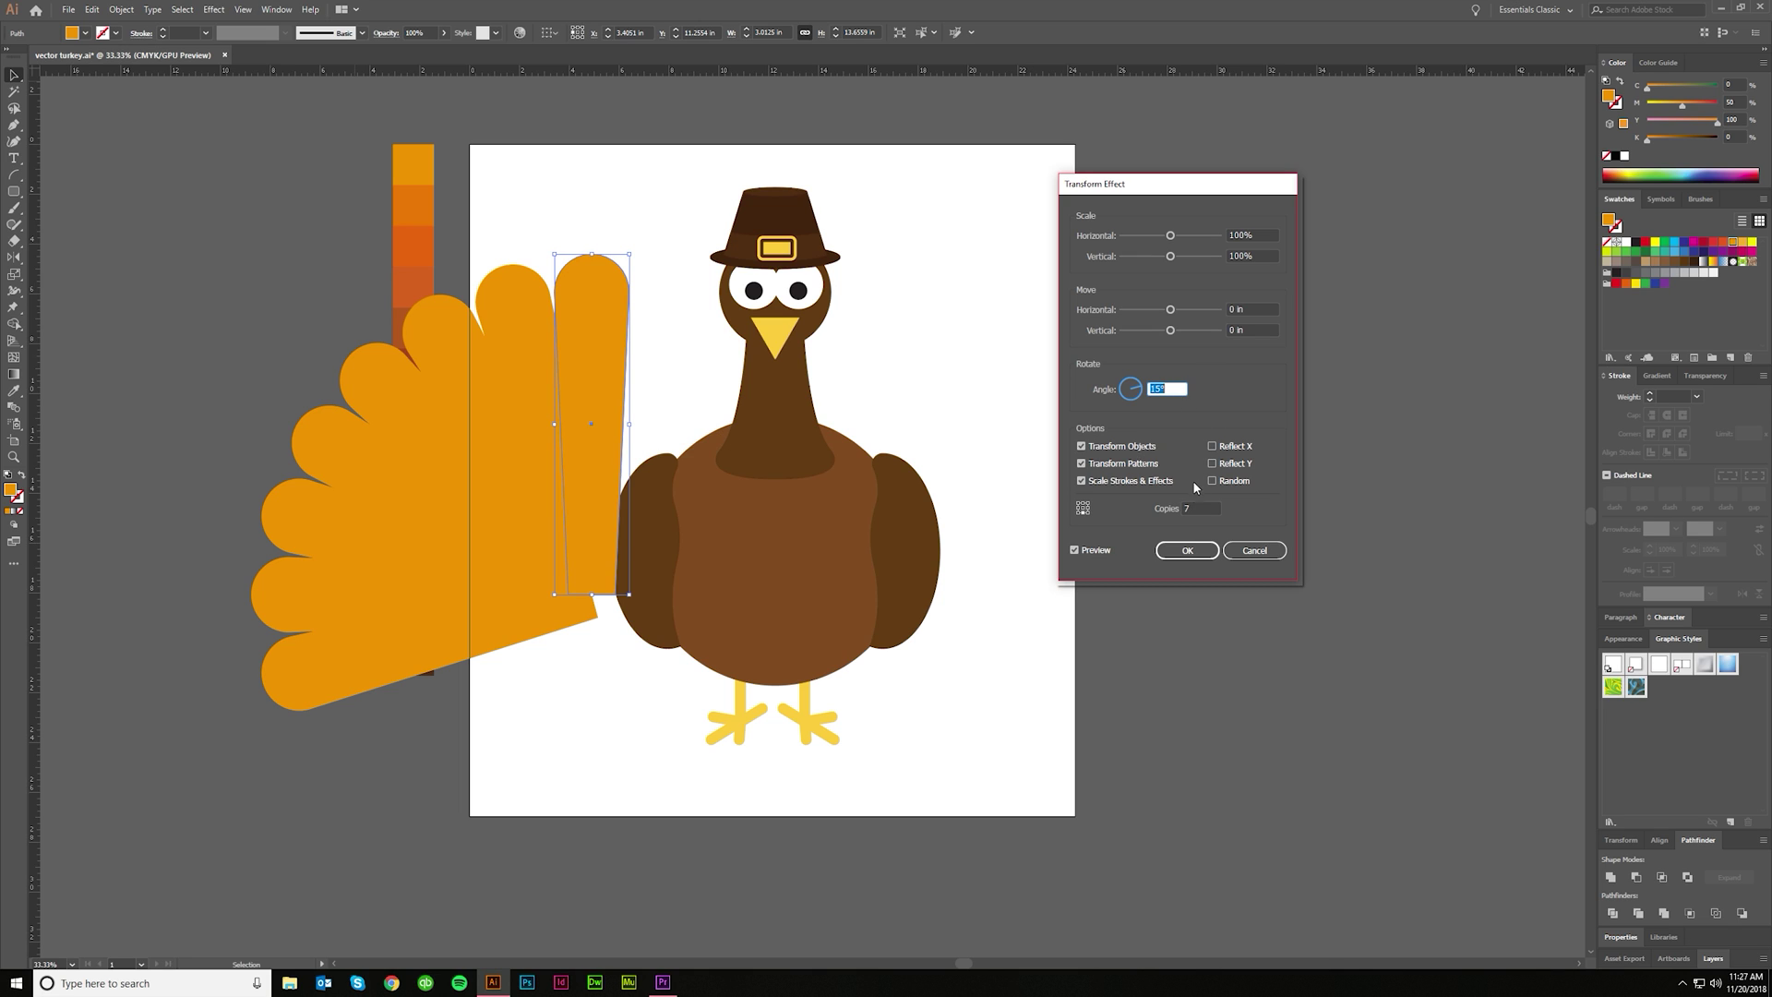
left_click(1188, 551)
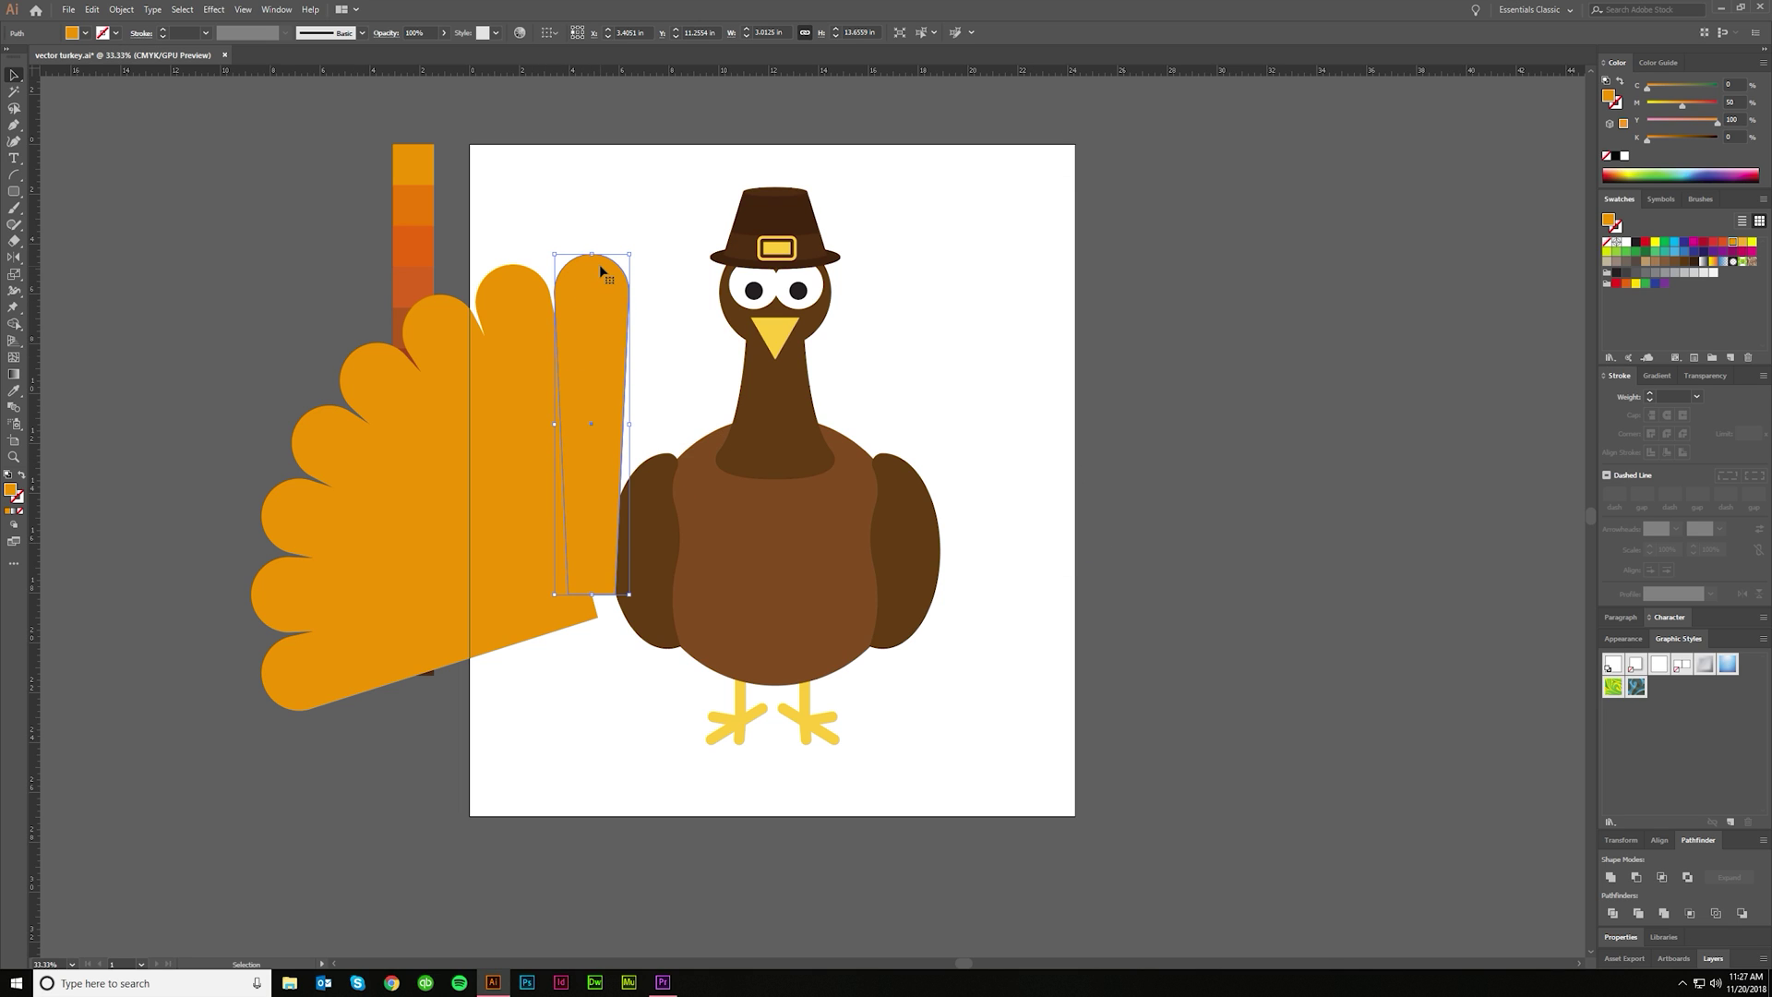
Step: Expand the fan's appearance, then rotate, move and scale it into an upright tail about 22 in wide centered over the turkey
left_click(121, 9)
left_click(149, 176)
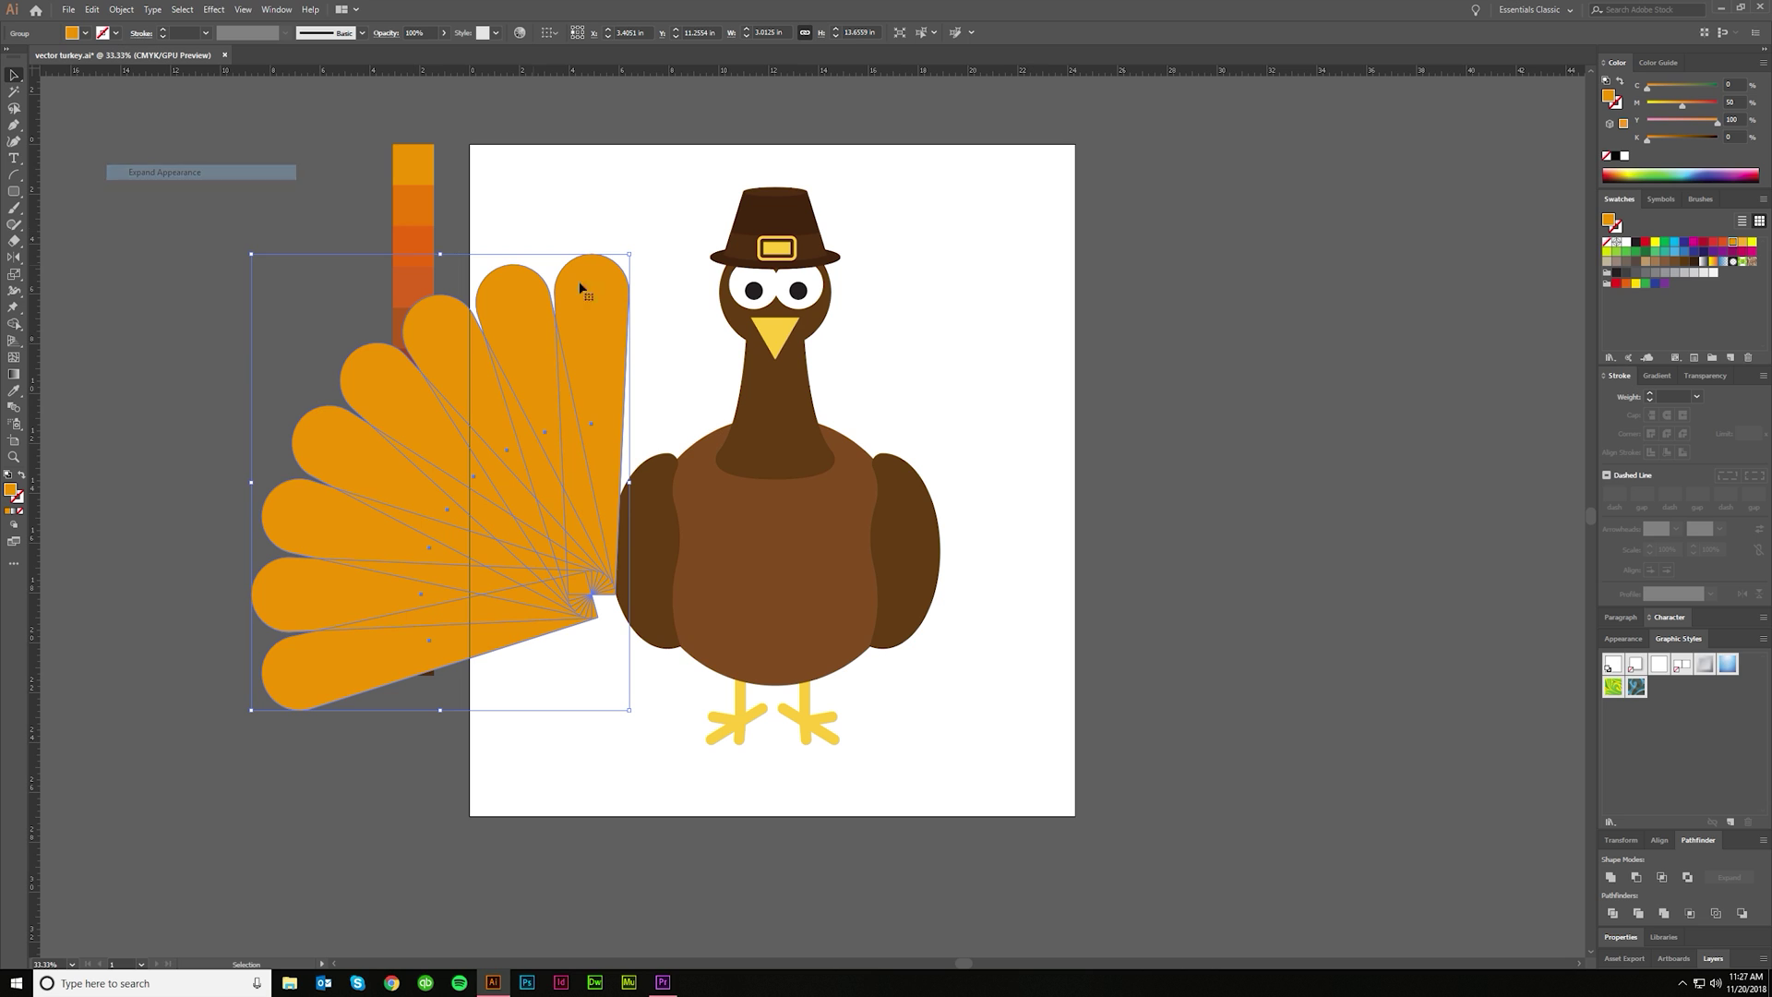
left_click_drag(634, 247, 658, 472)
left_click_drag(476, 414, 772, 412)
mouse_move(1033, 472)
left_mouse_down()
mouse_move(1068, 471)
mouse_move(1040, 502)
mouse_move(1061, 484)
left_mouse_up()
left_click_drag(876, 464, 866, 434)
Step: Send the feather fan to the back behind the turkey and nudge it slightly up and left to center it
key("ctrl+shift+bracketleft")
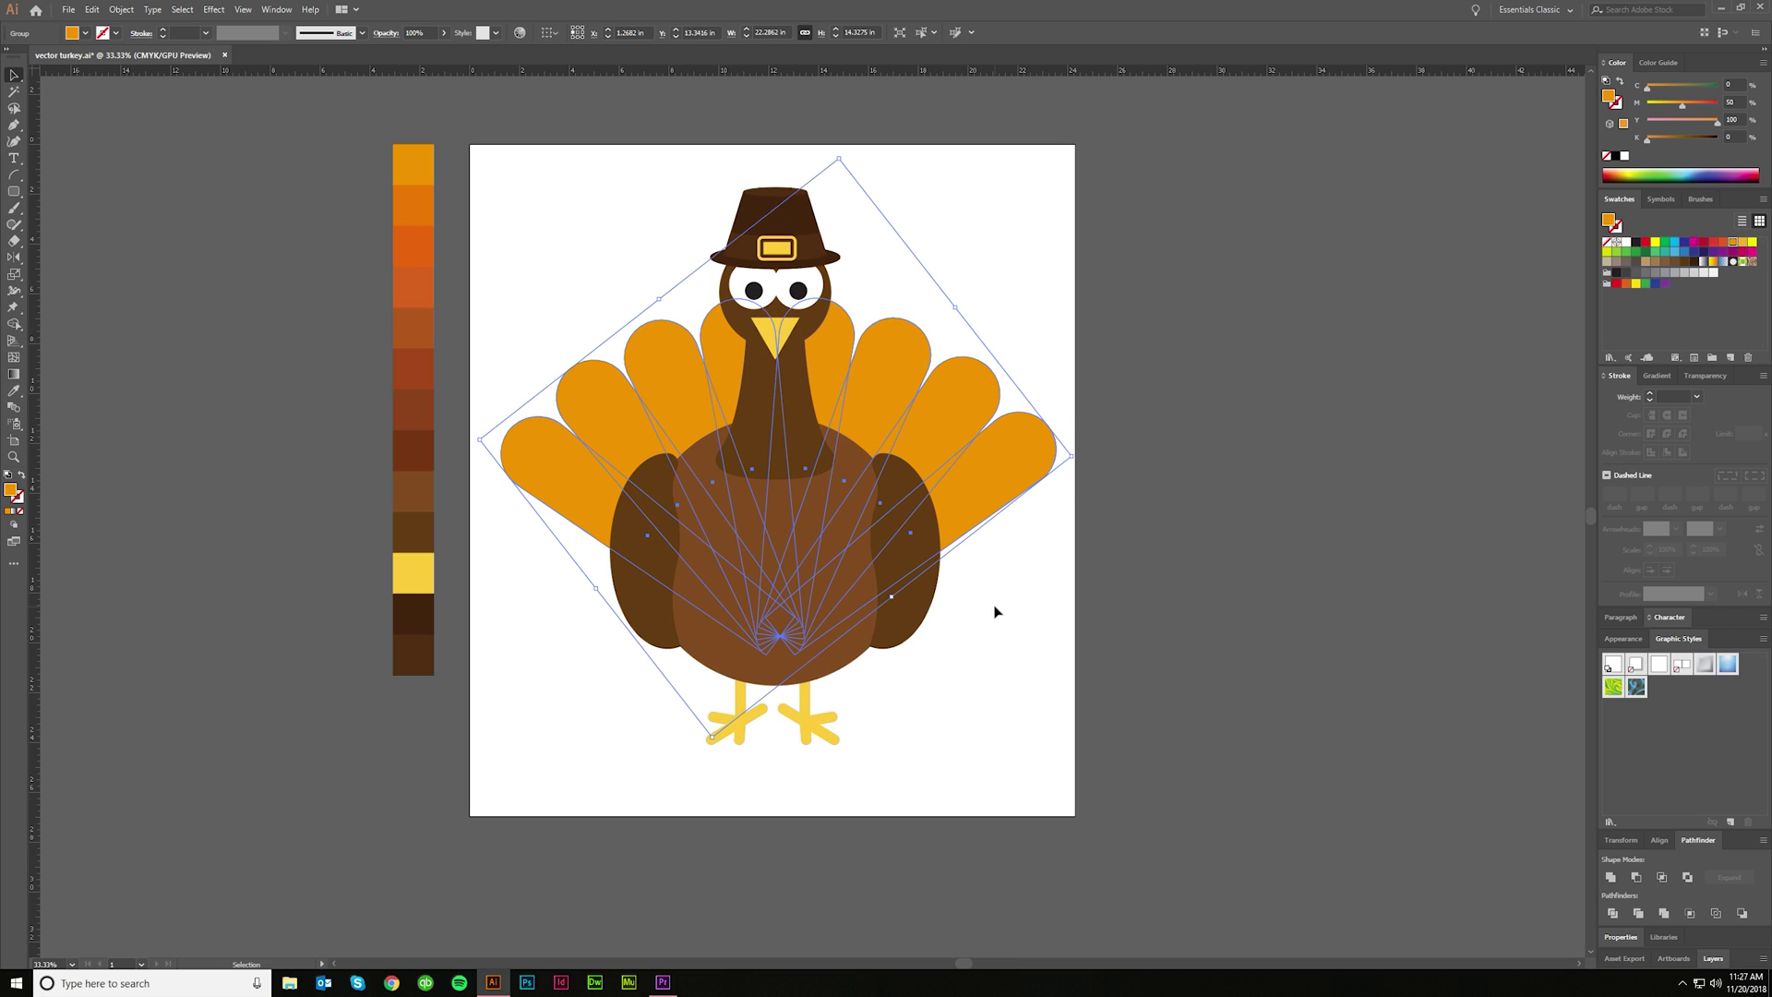
key("Up")
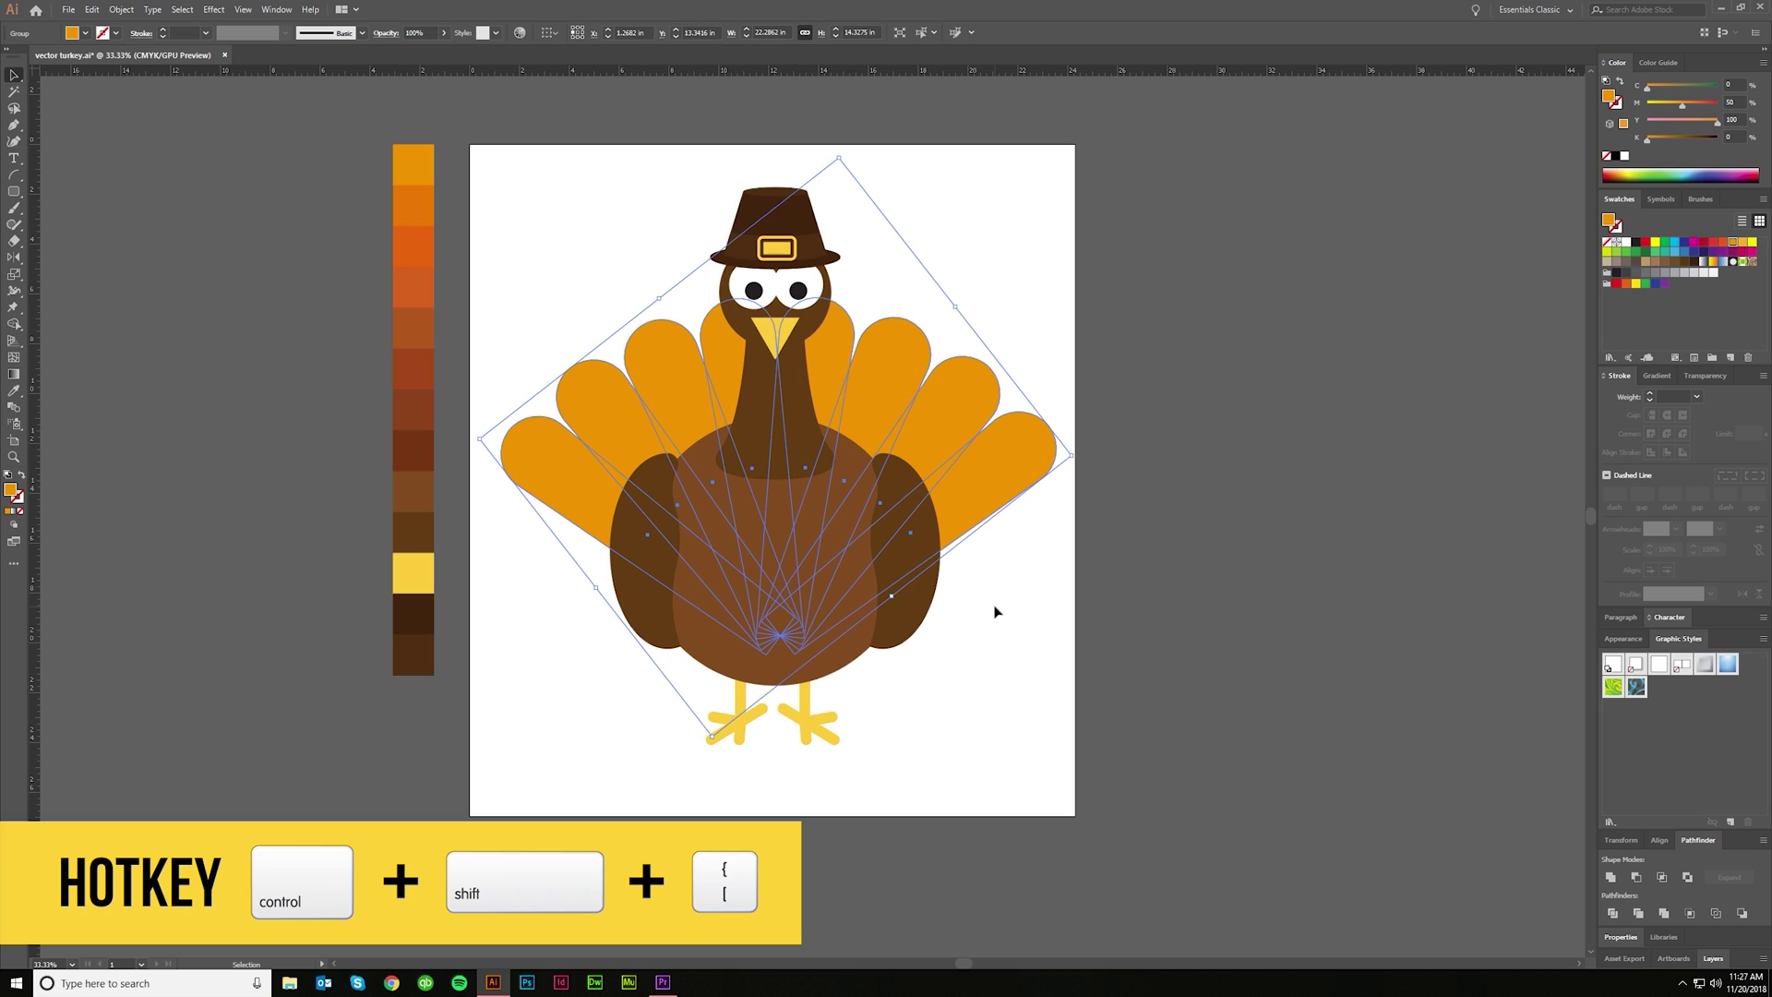
key("Left")
key("shift+Left")
right_click(943, 453)
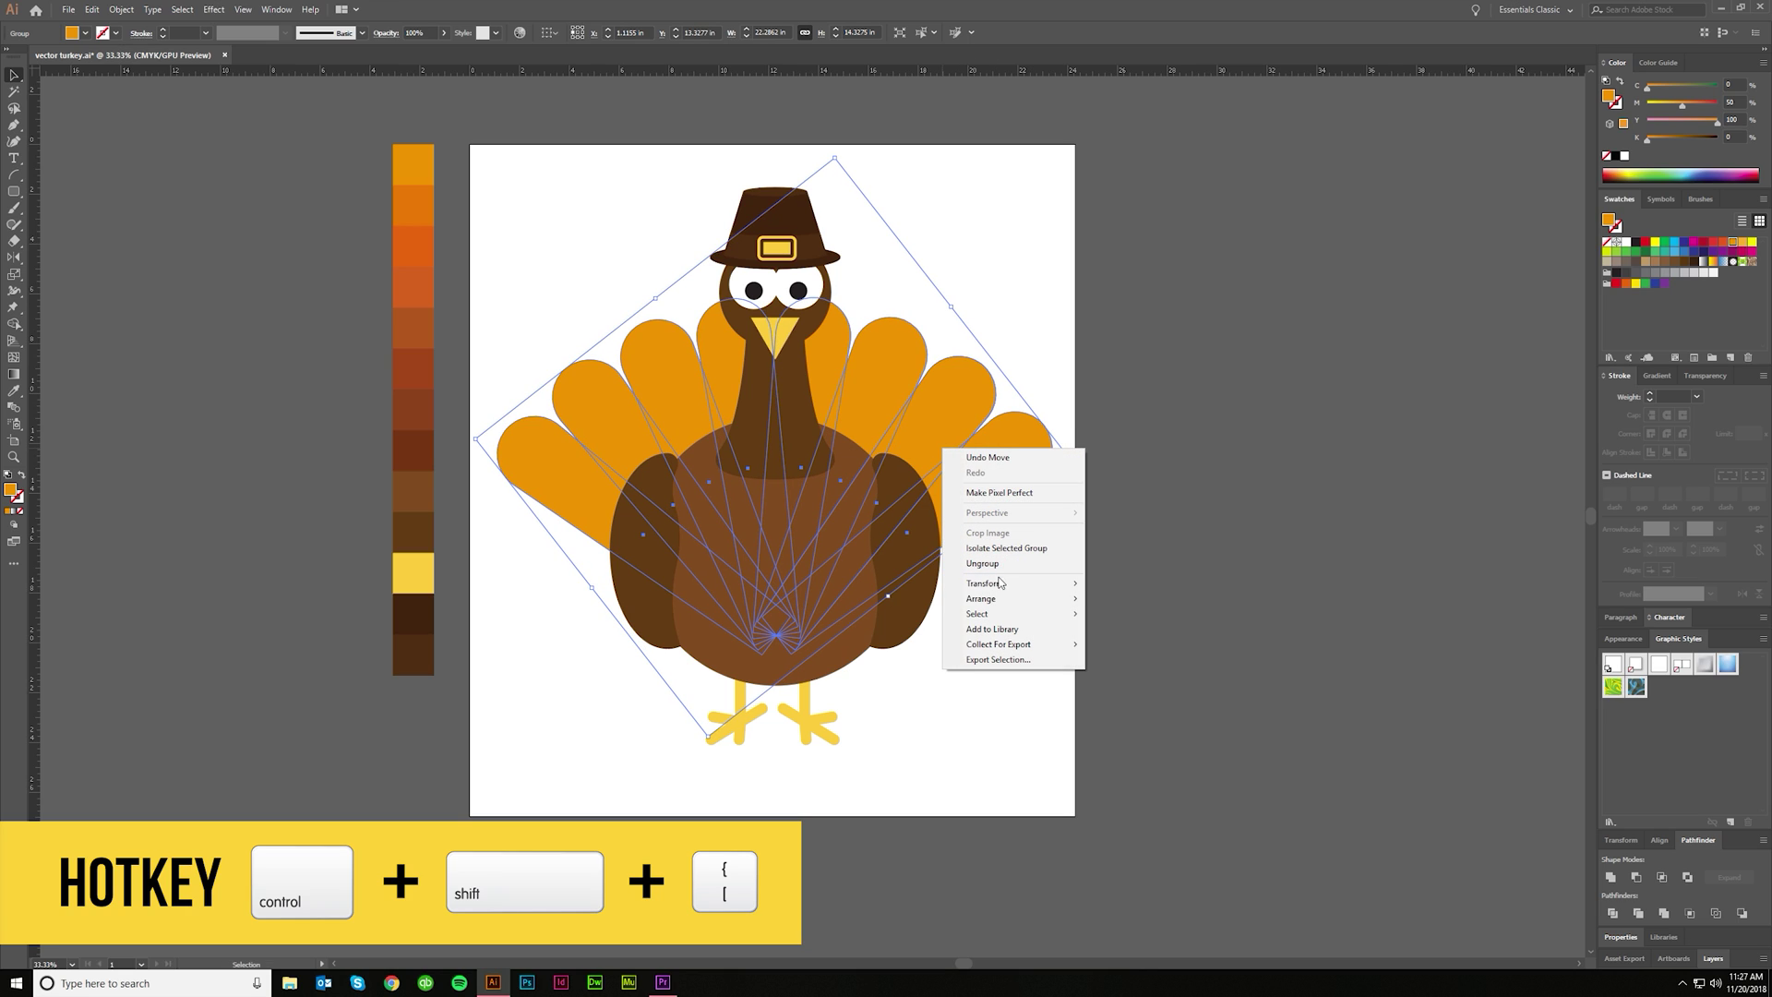
mouse_move(1006, 598)
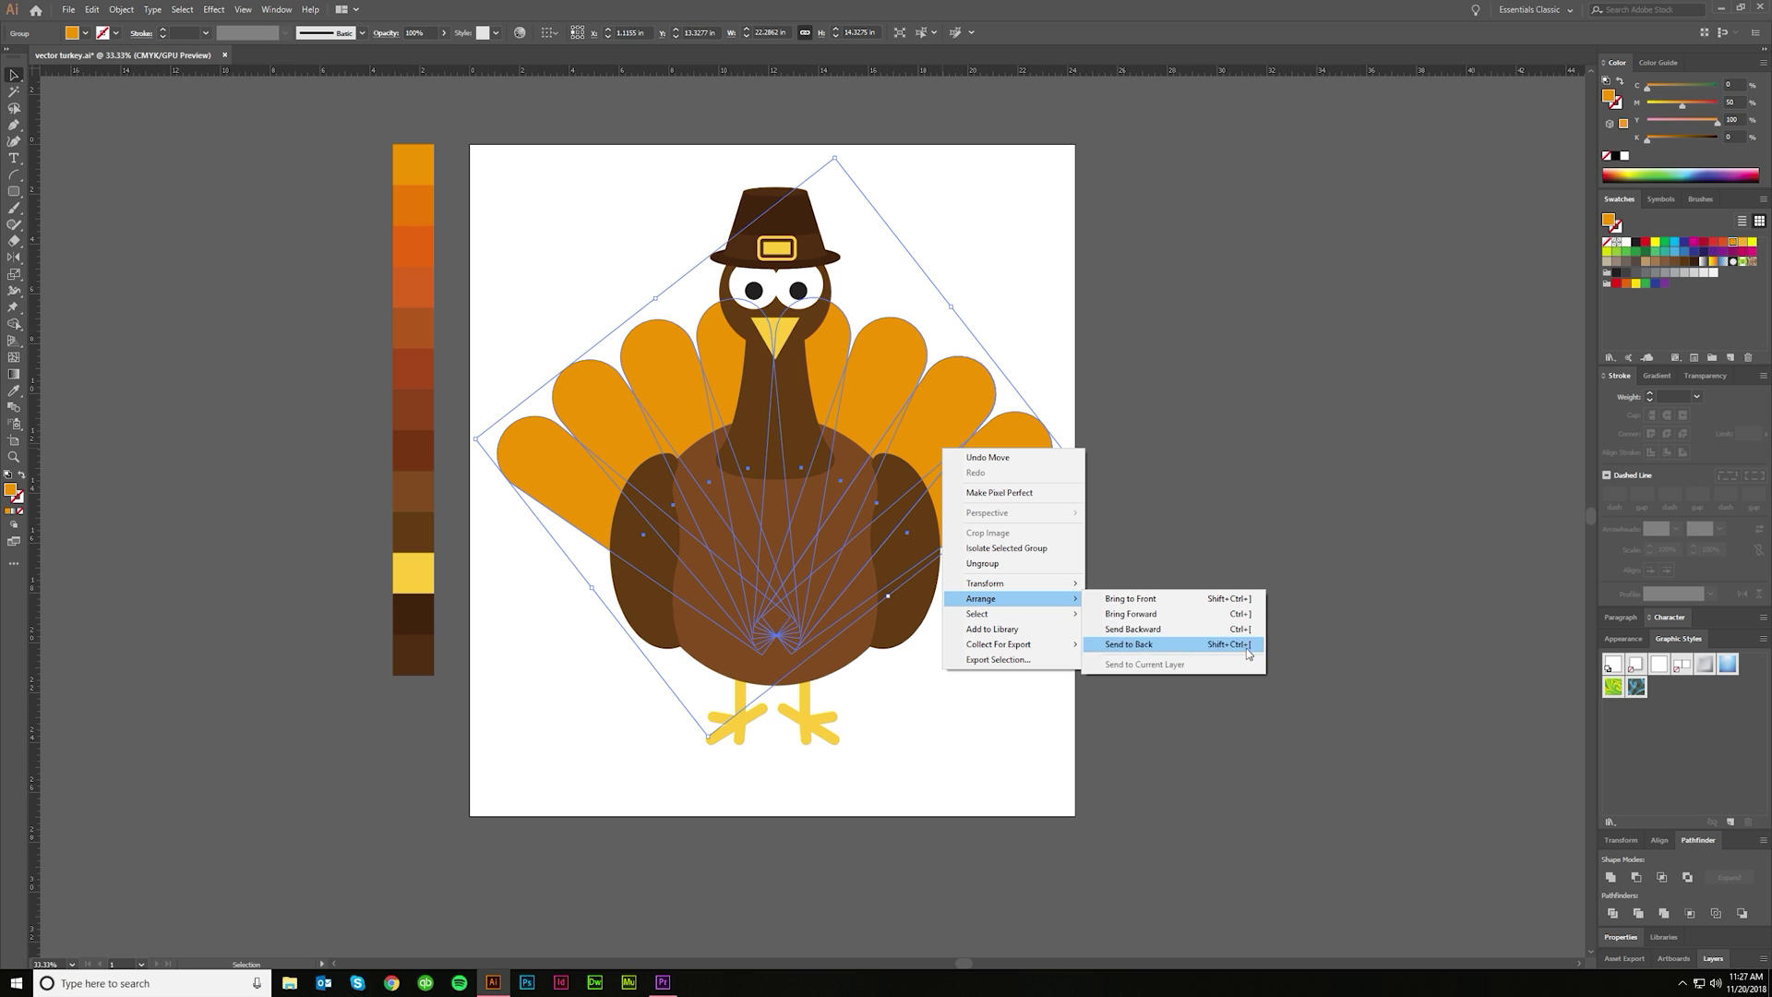
Step: Deselect the feather fan and recolor the second tail feather from the left with the second palette color, orange
left_click(1167, 397)
left_click(1028, 488)
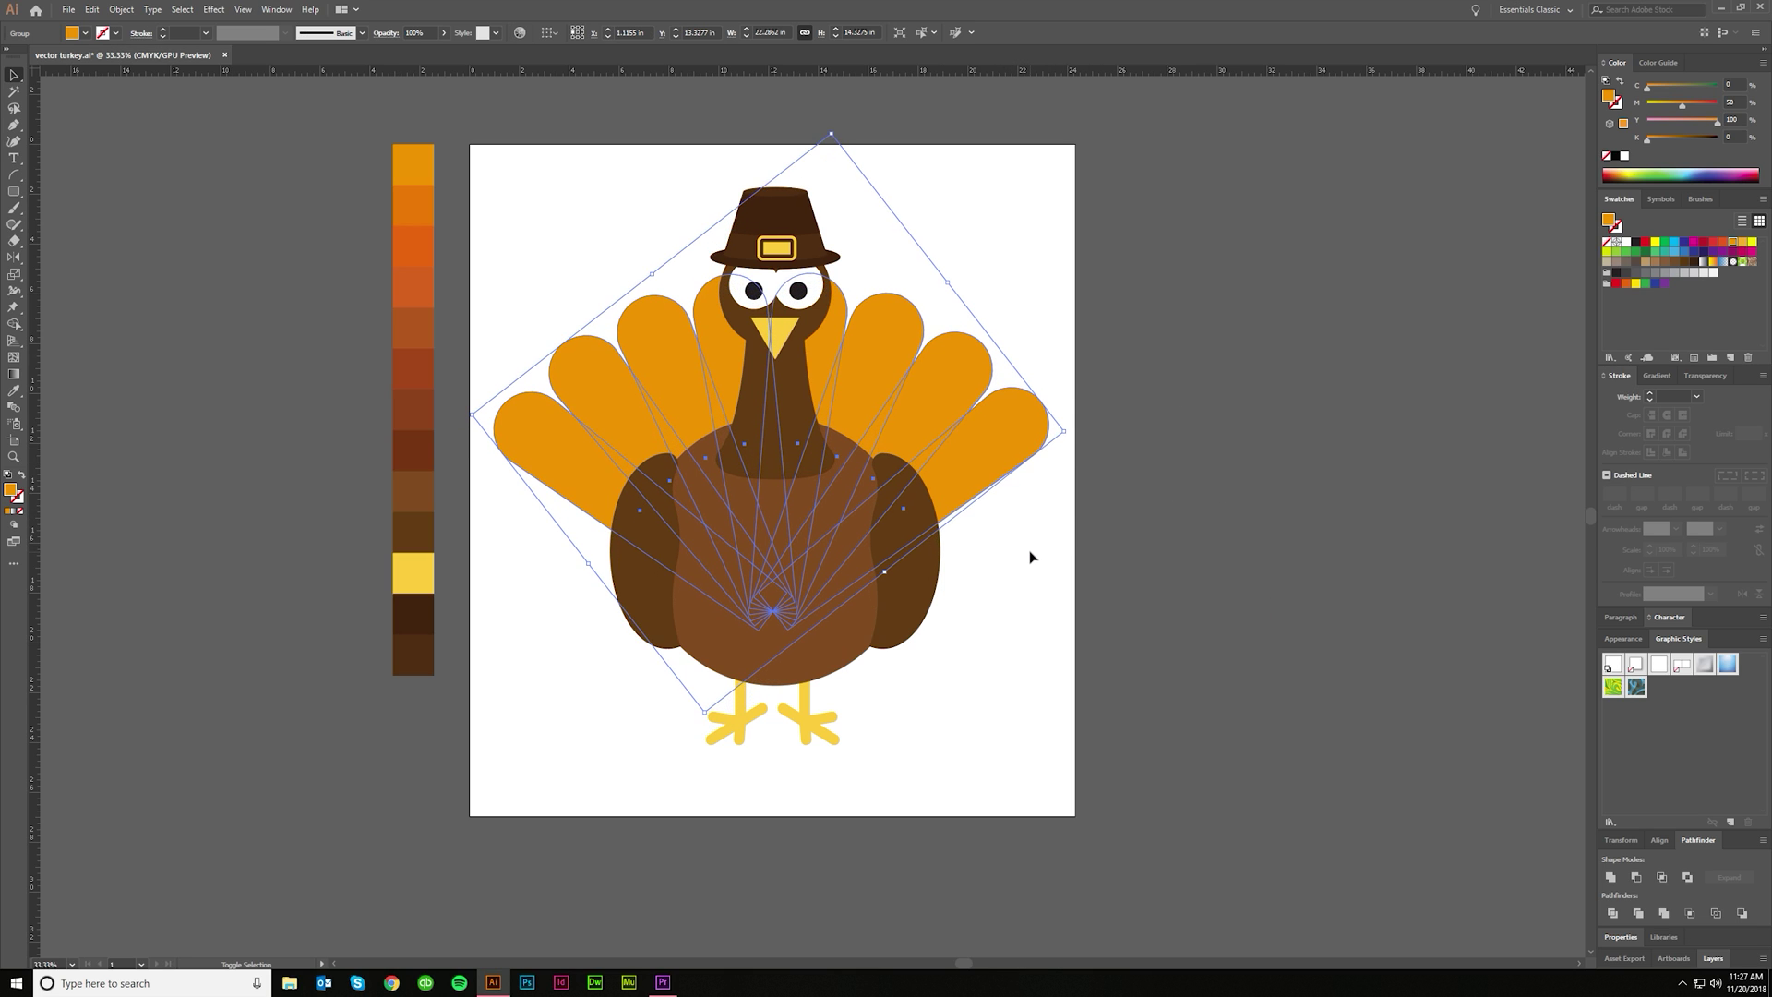
left_click(1049, 573)
key("a")
left_click(609, 391)
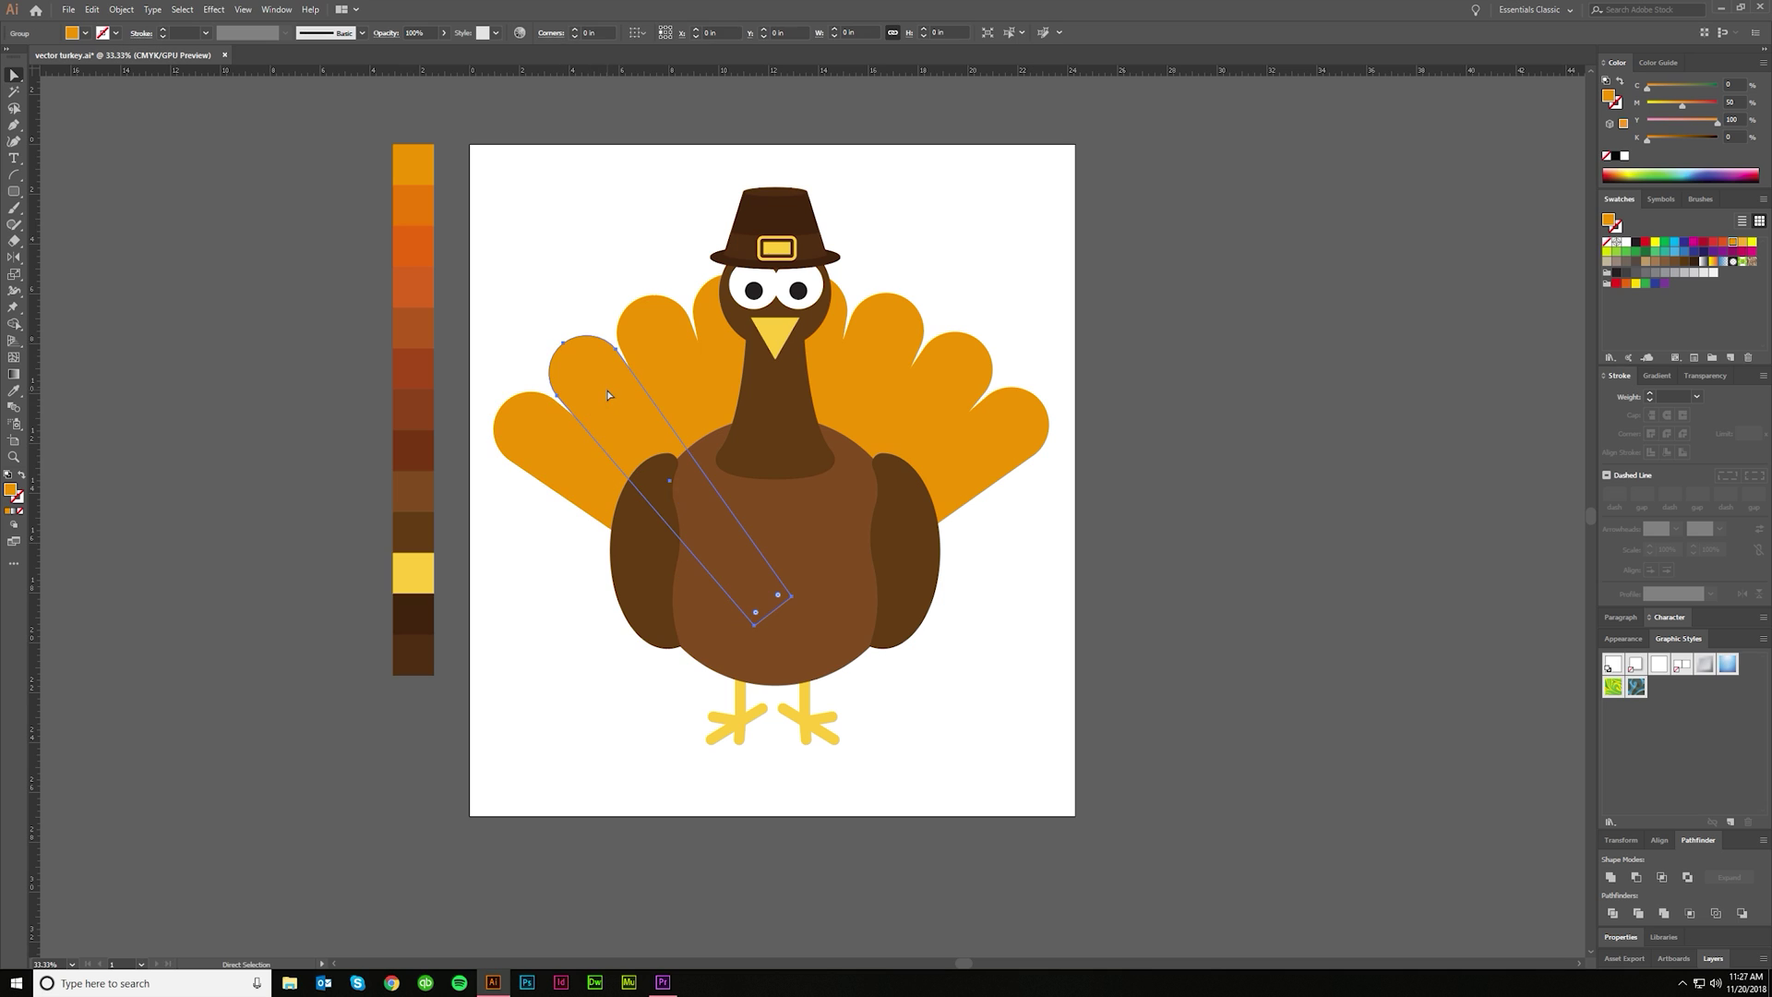
key("i")
left_click(405, 192)
Step: Recolor the third and fourth tail feathers from the left with the third and fourth palette colors
key("a")
left_click(642, 345)
key("i")
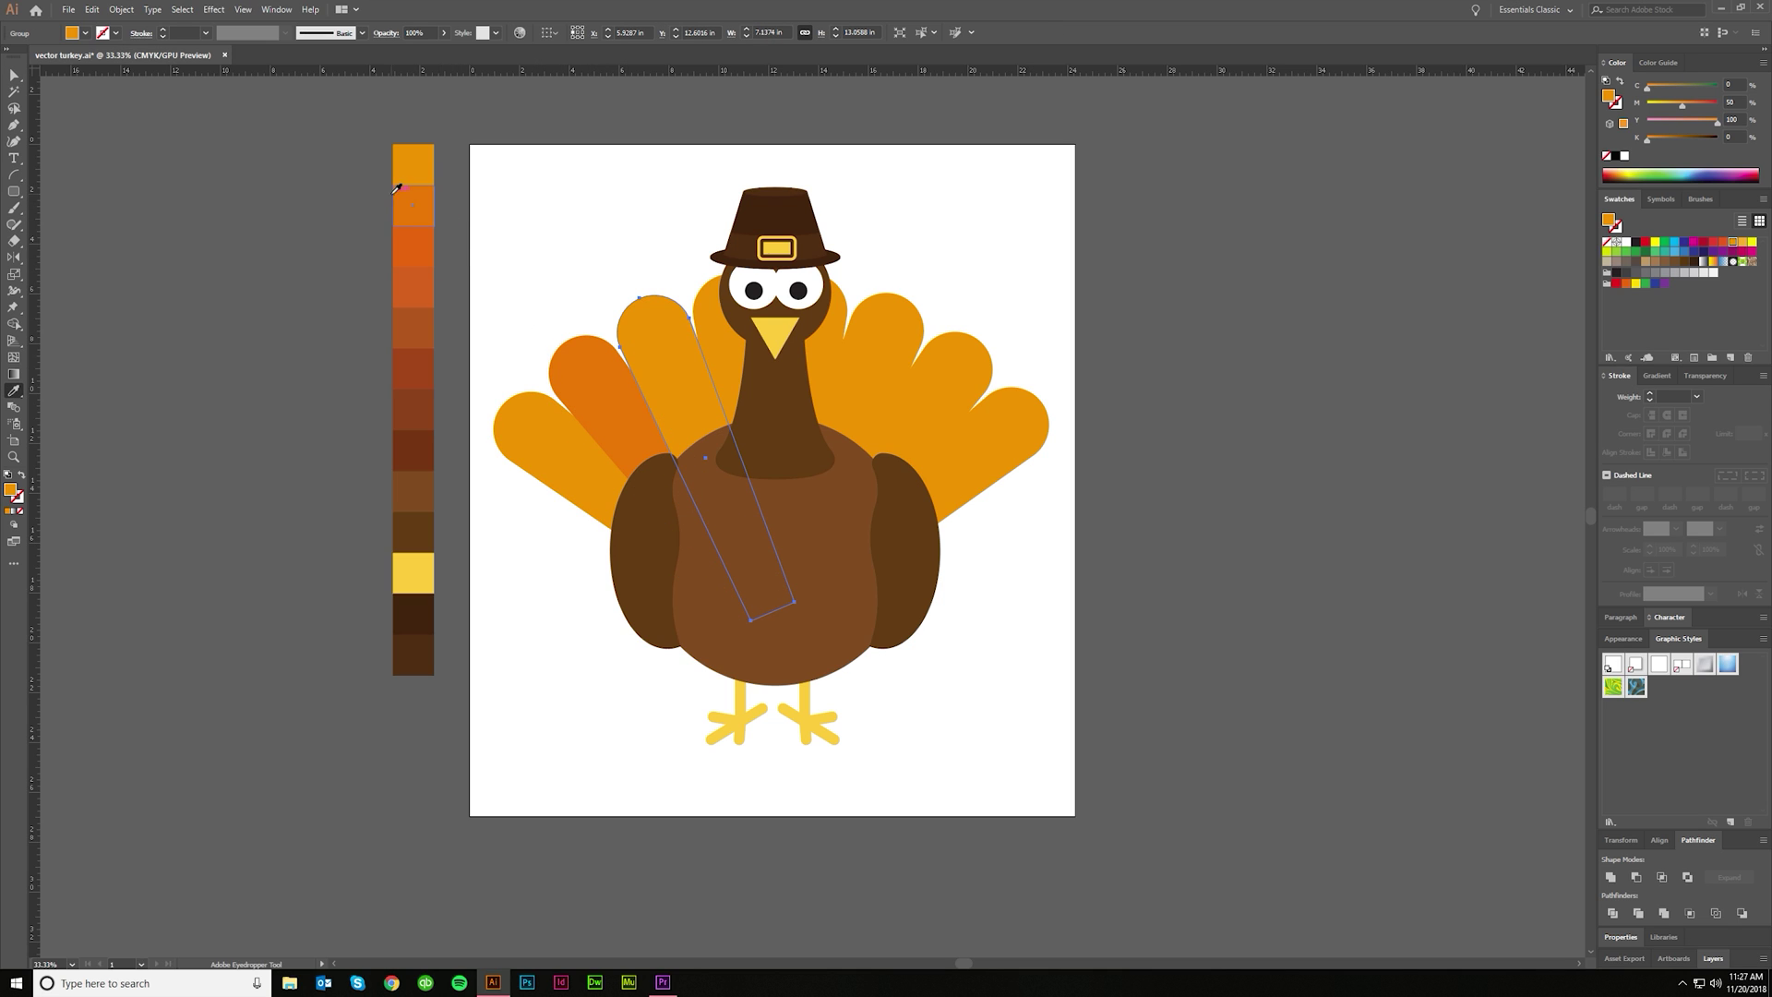
left_click(413, 245)
key("a")
left_click(700, 312)
key("i")
left_click(413, 286)
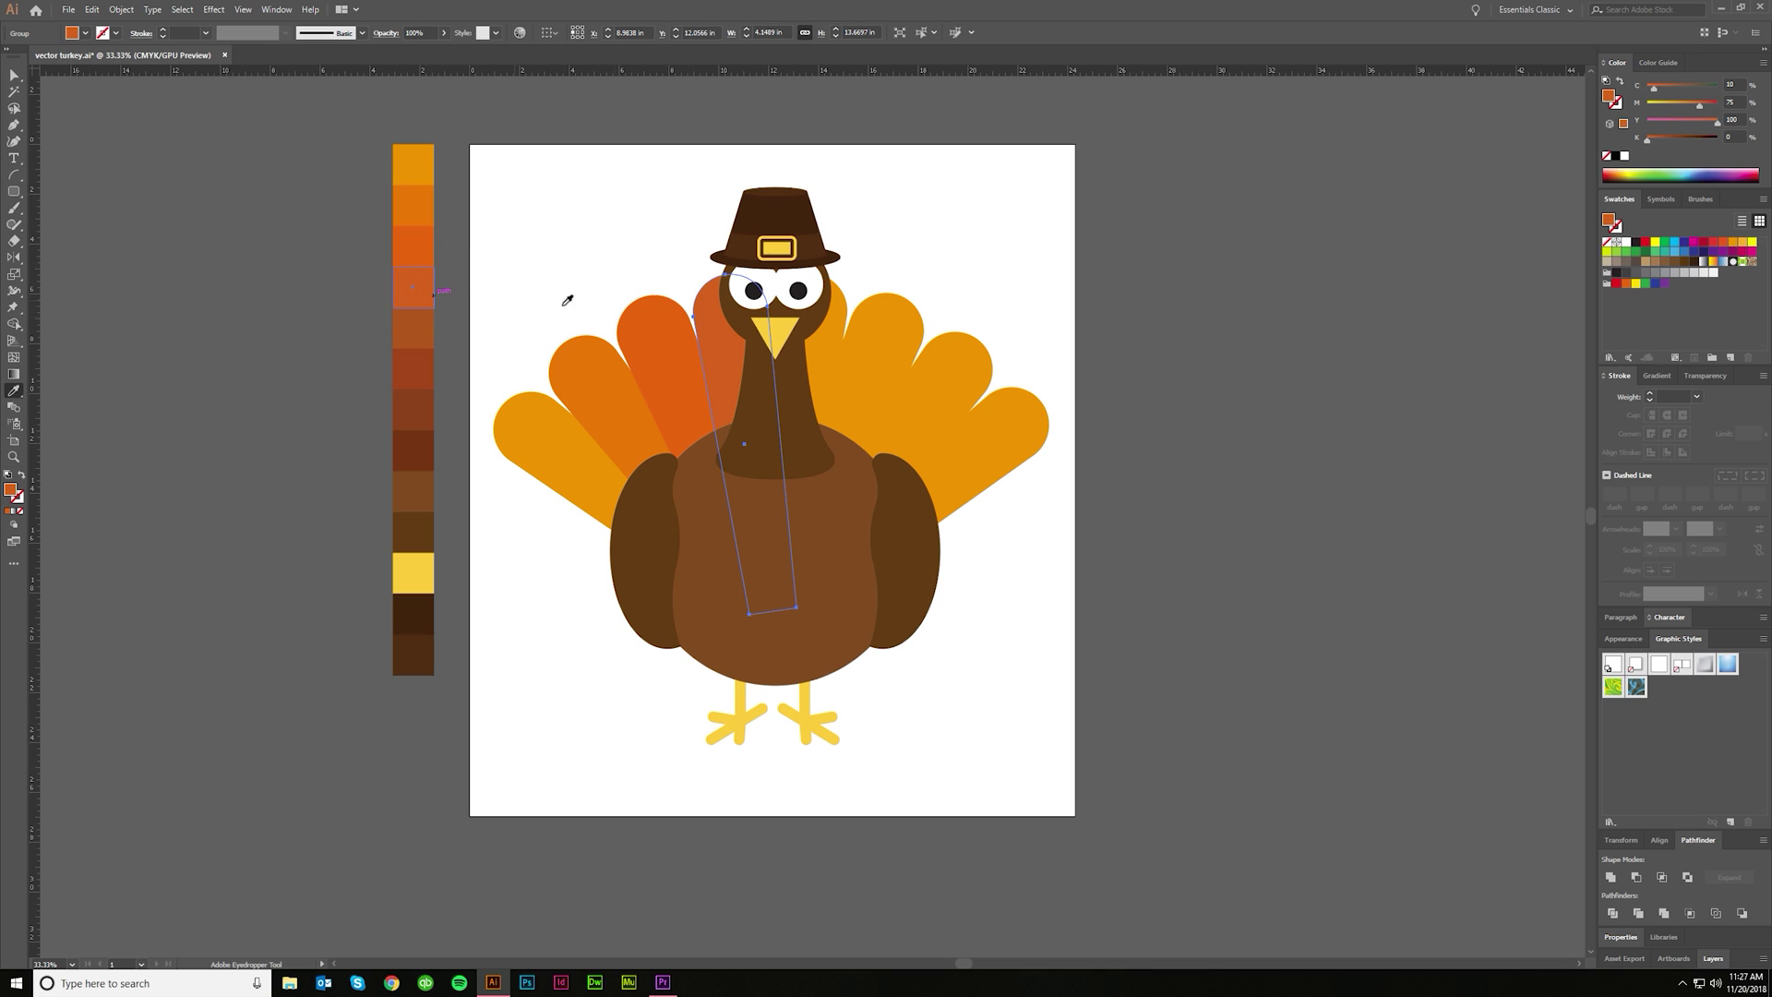
Step: Recolor the fifth and sixth tail feathers from the left with the fifth and sixth palette colors
key("a")
left_click(825, 348)
left_click(881, 351)
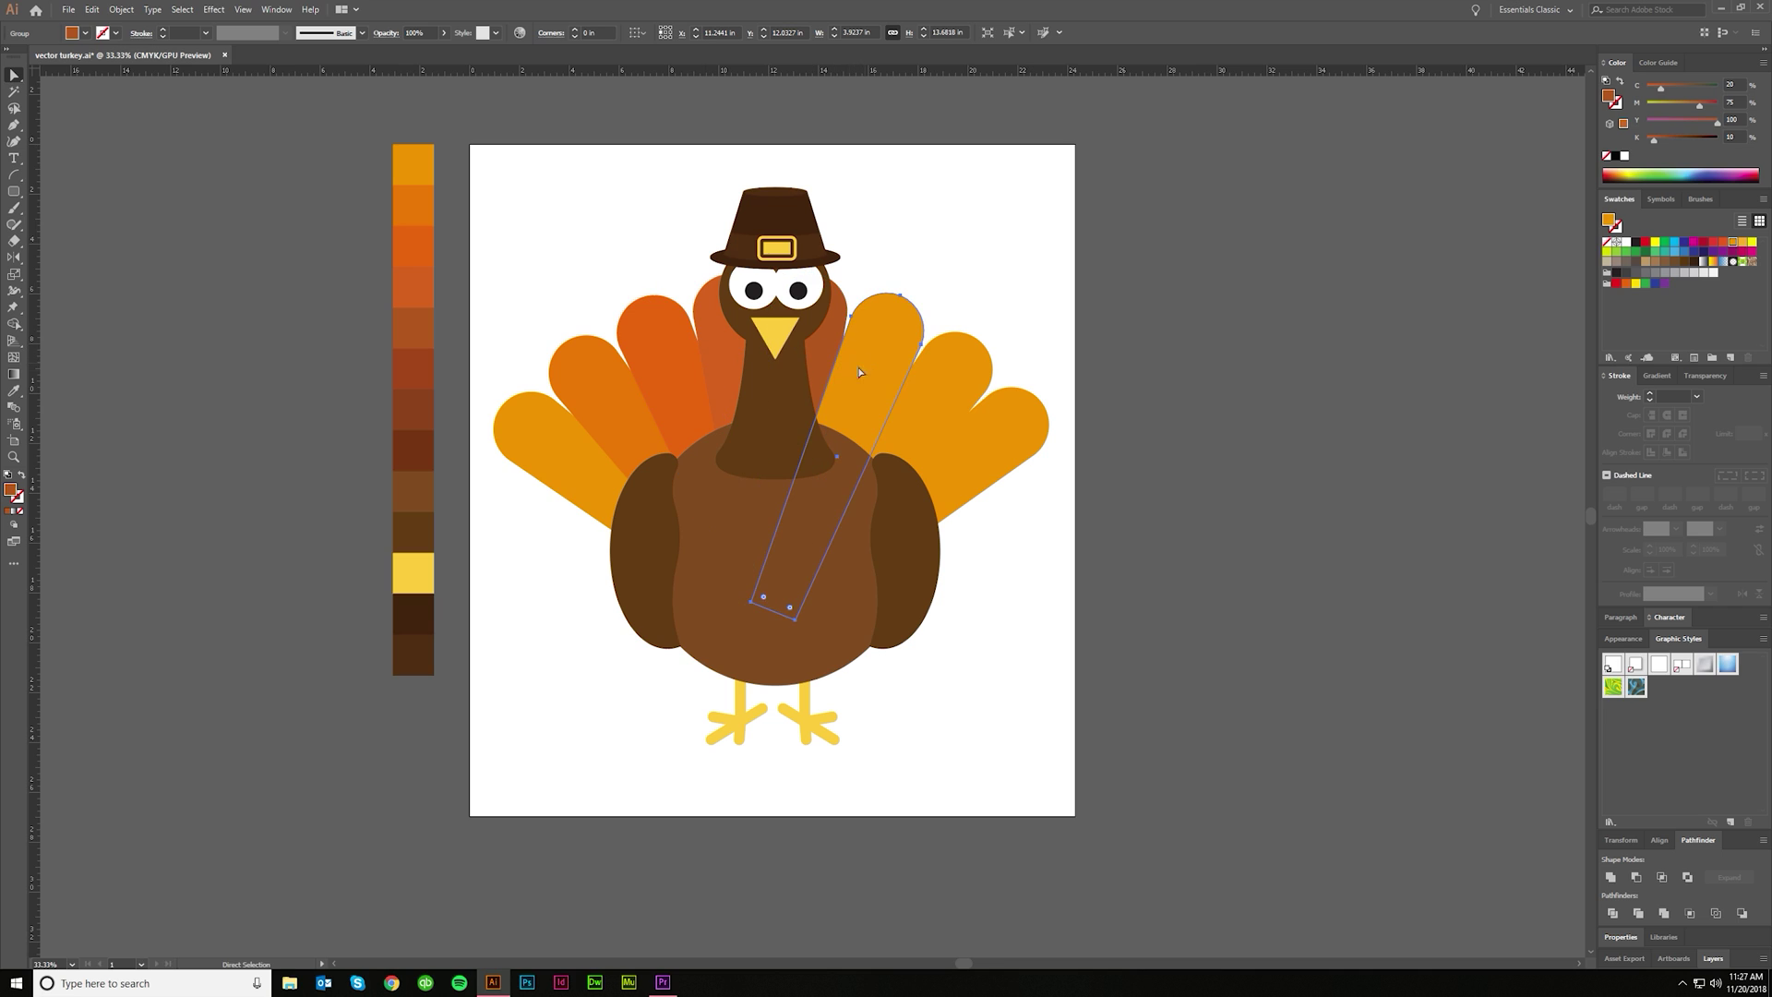
key("i")
left_click(417, 360)
Step: Recolor the seventh and eighth tail feathers with the seventh and eighth palette colors, and clear the selection
key("a")
left_click(949, 368)
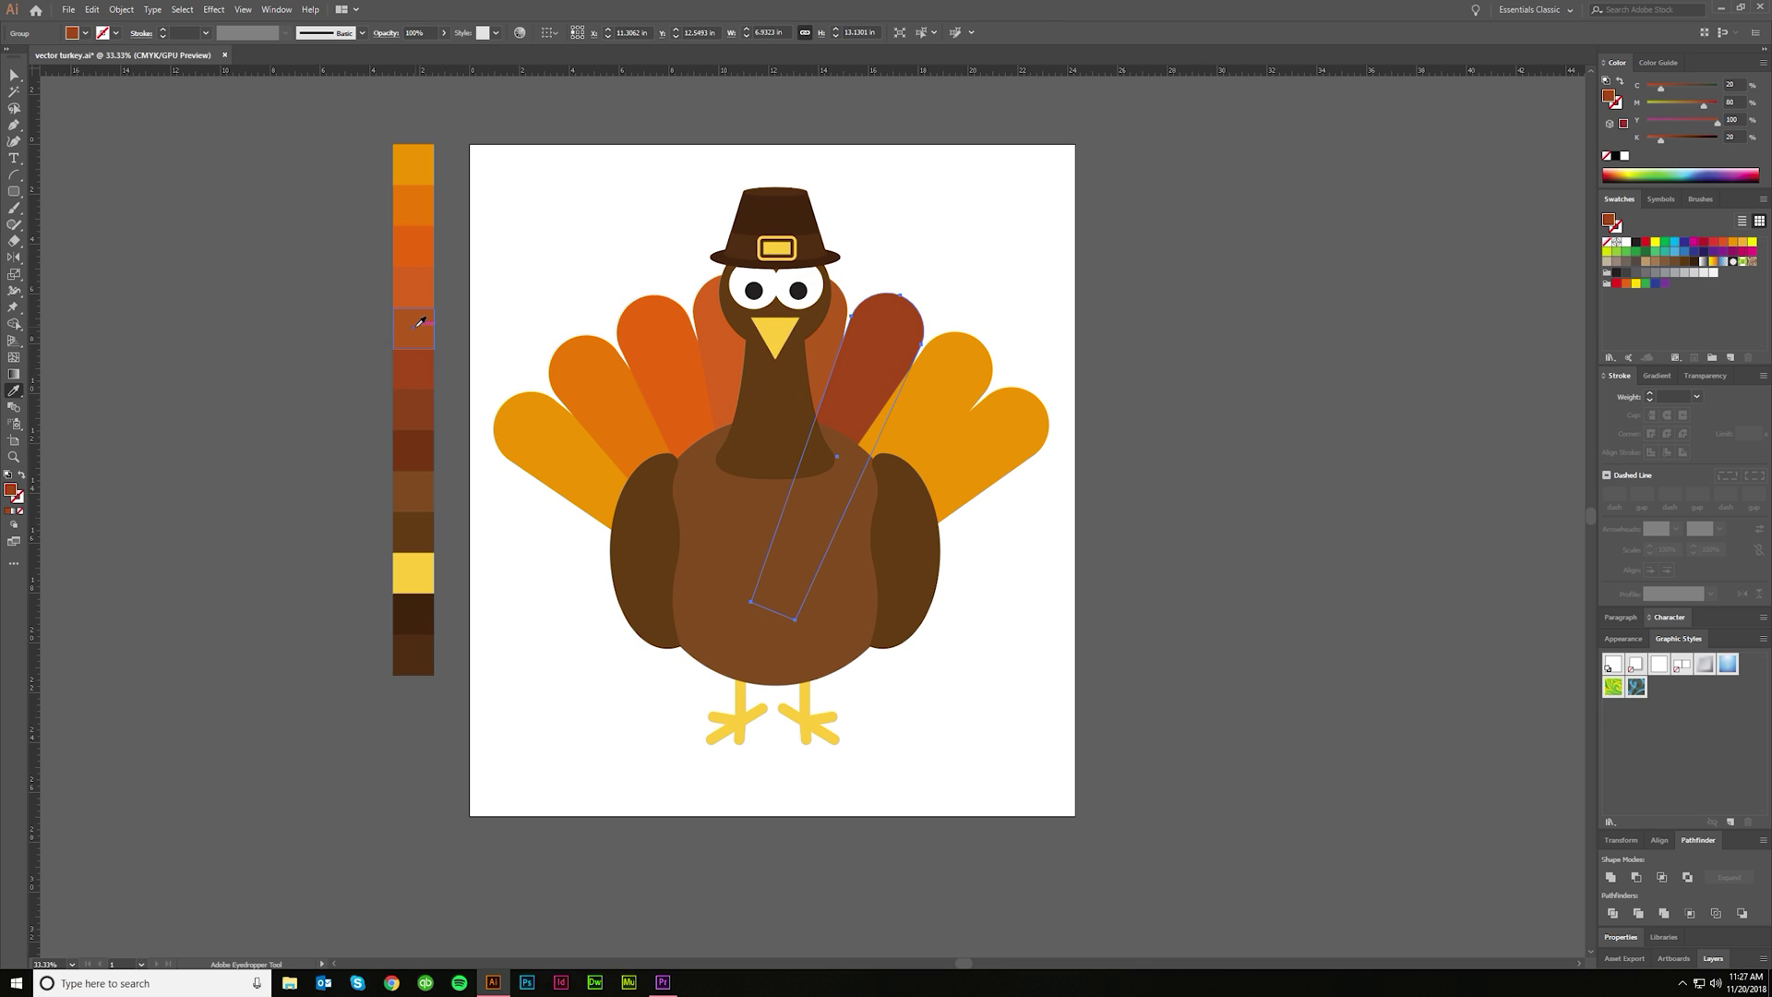
left_click(933, 400)
key("i")
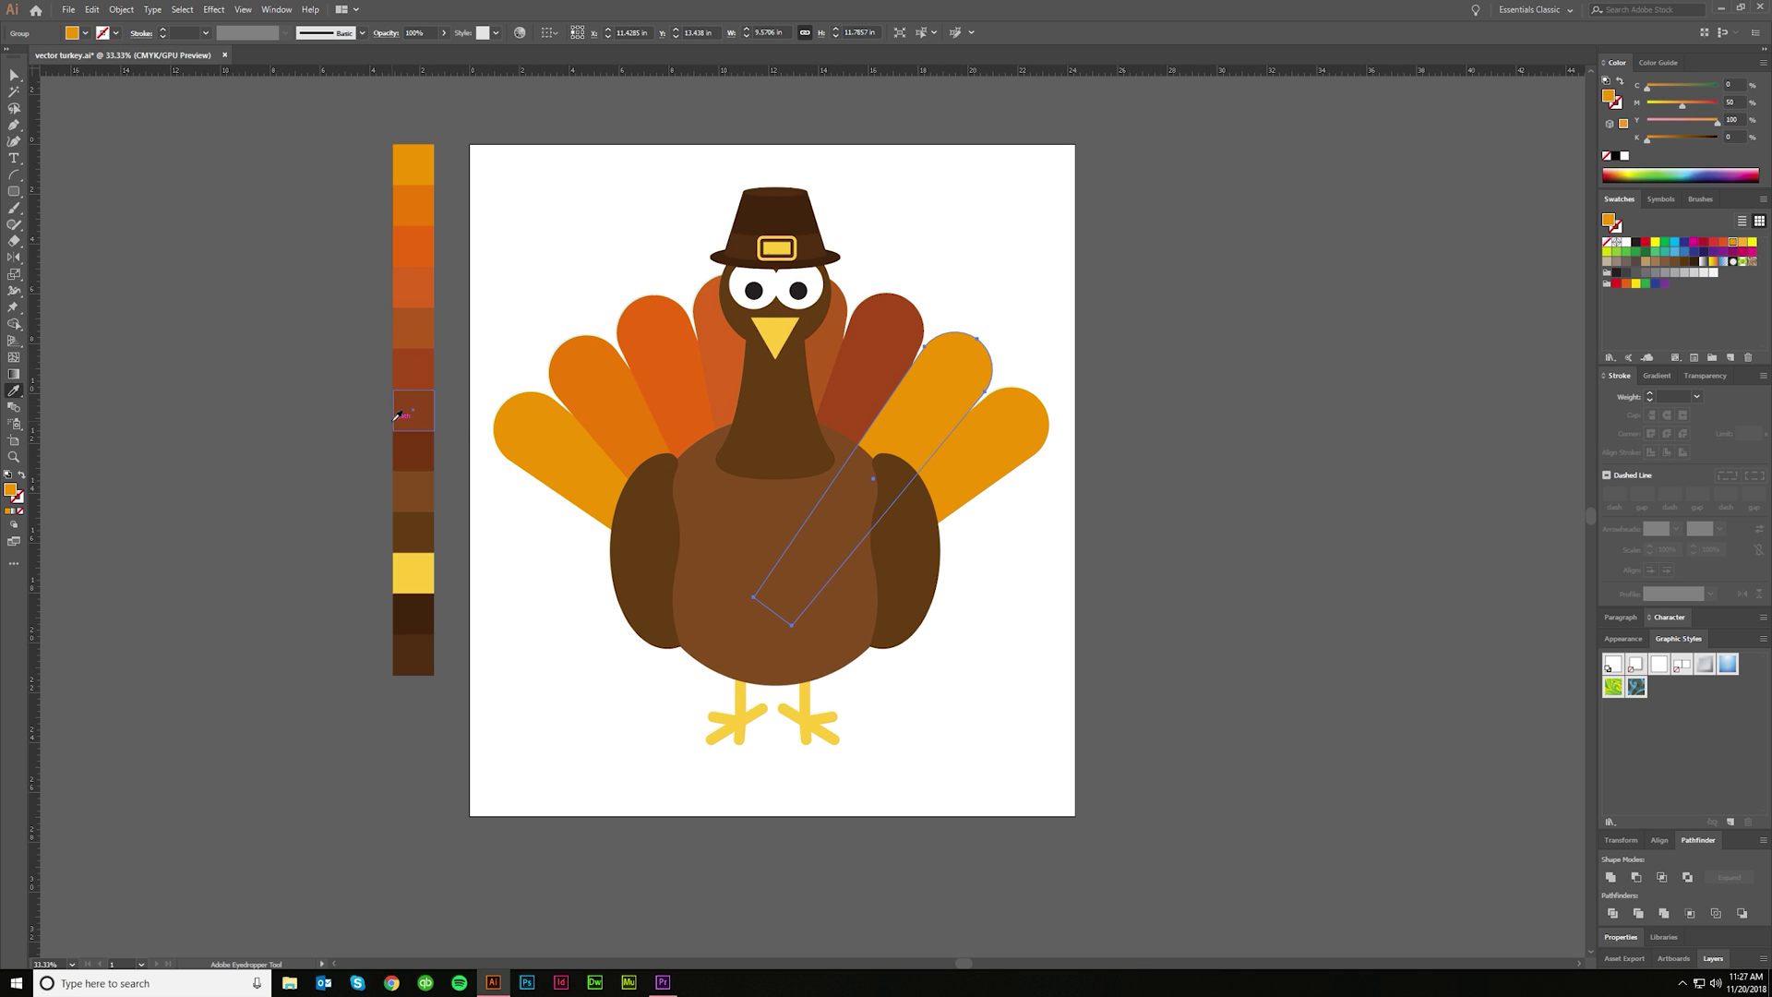
left_click(412, 407)
key("a")
left_click(1034, 406)
key("i")
left_click(413, 454)
key("a")
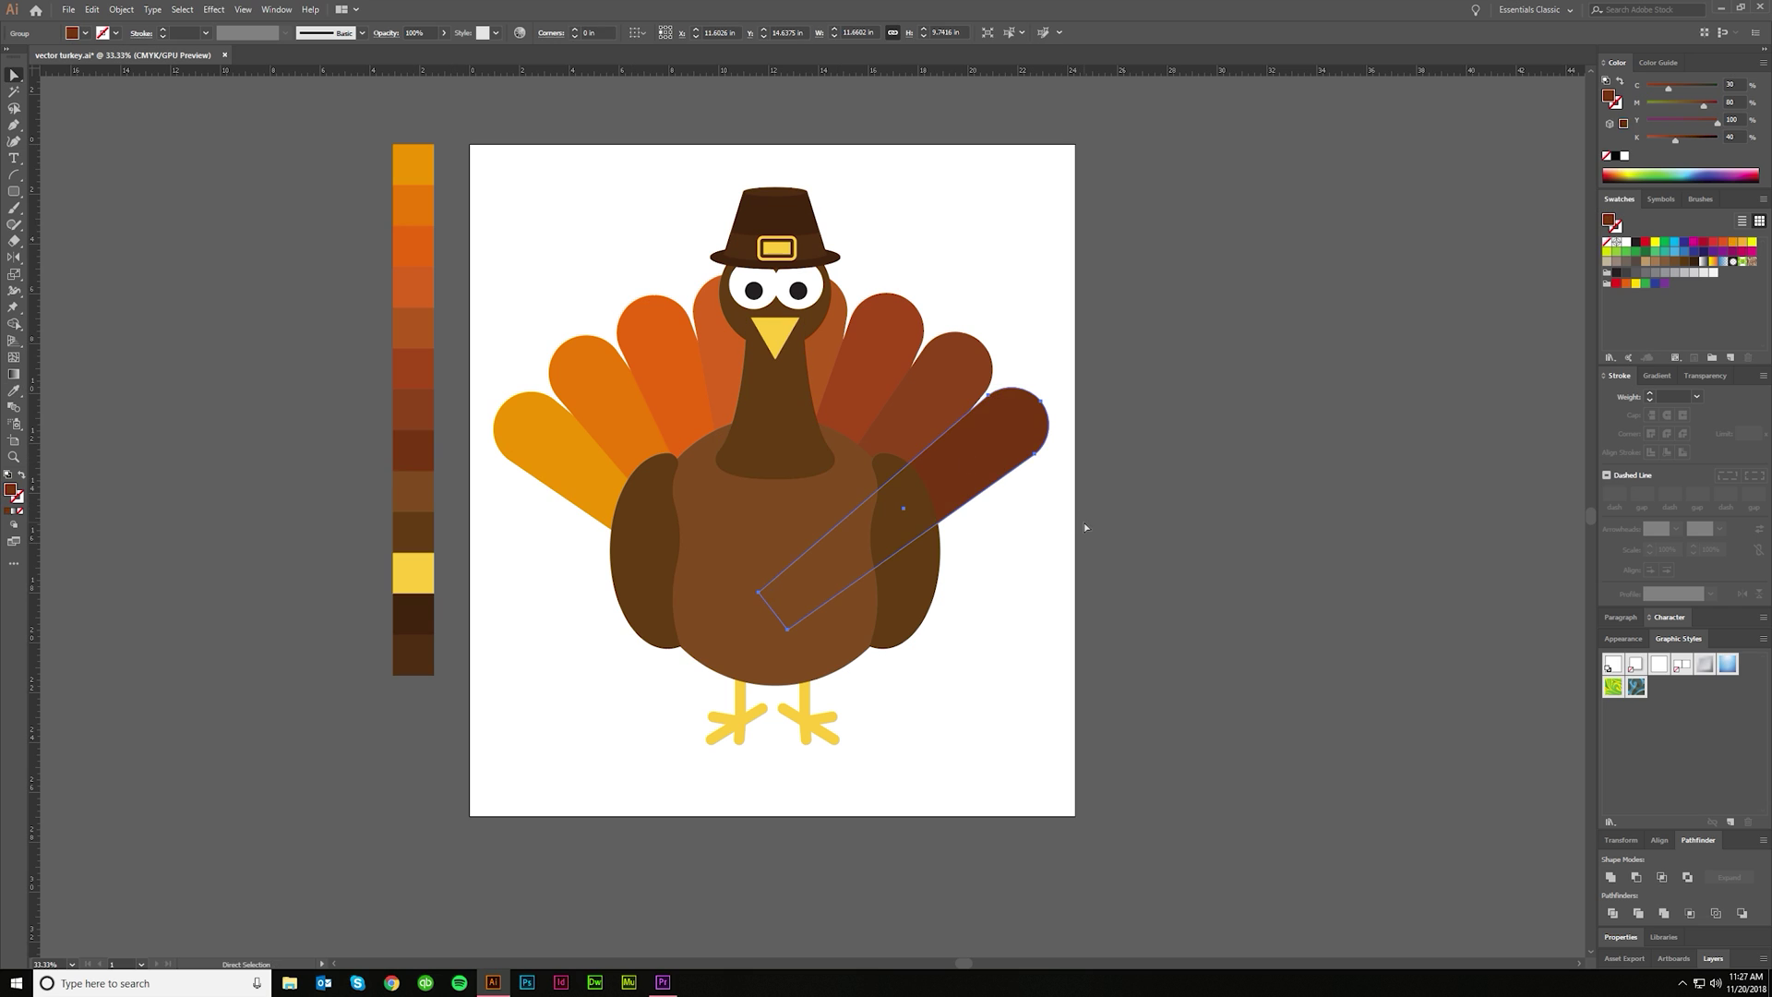
left_click(1083, 523)
scroll(1053, 538, "right", 1)
scroll(1023, 548, "right", 2)
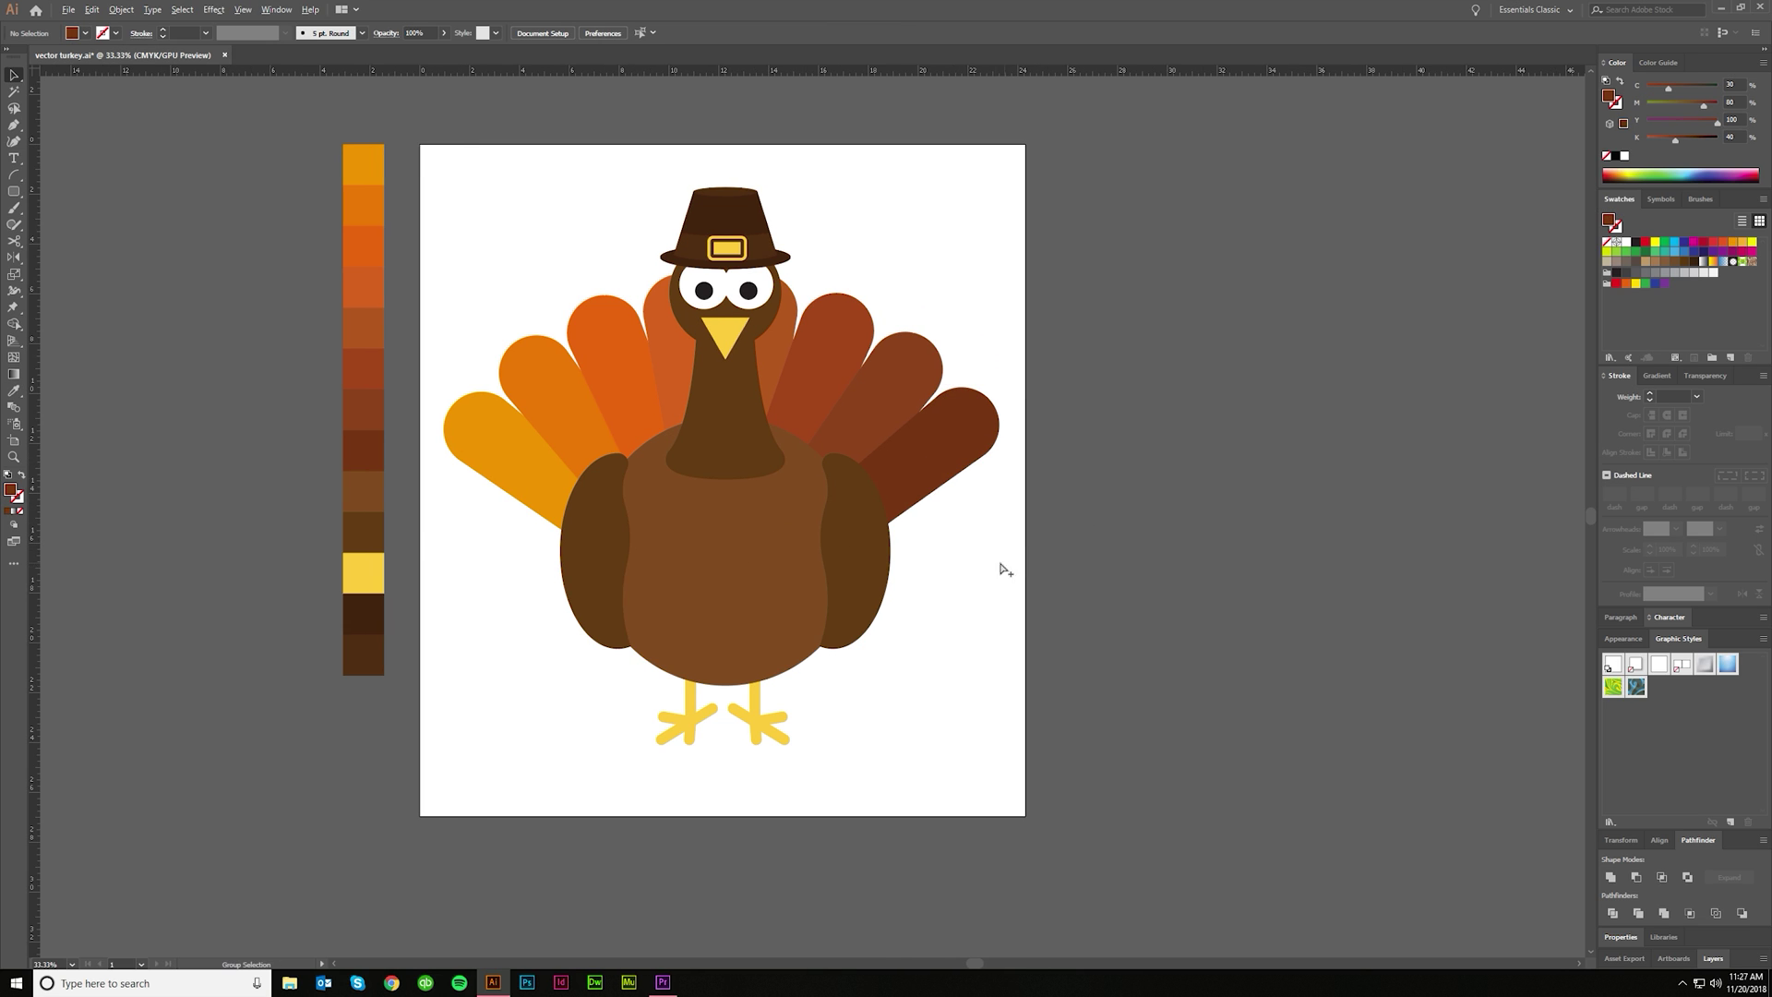
scroll(934, 570, "down", 2)
scroll(907, 626, "up", 1)
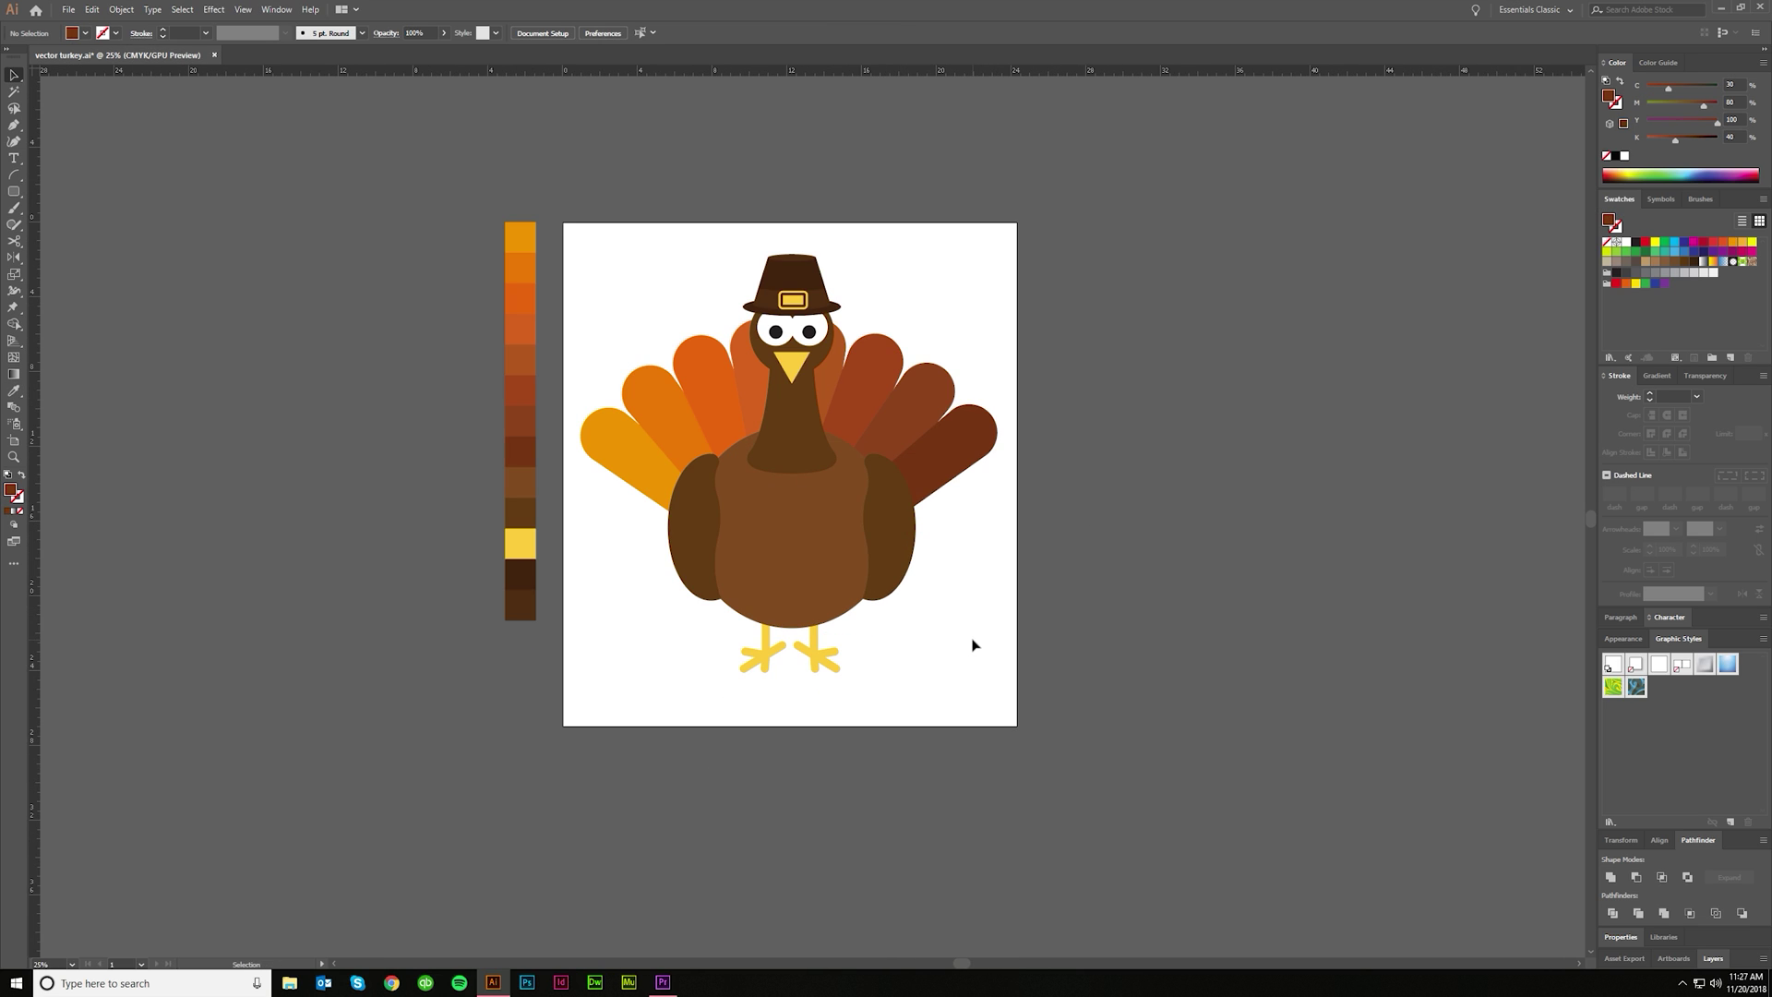
scroll(979, 651, "up", 1)
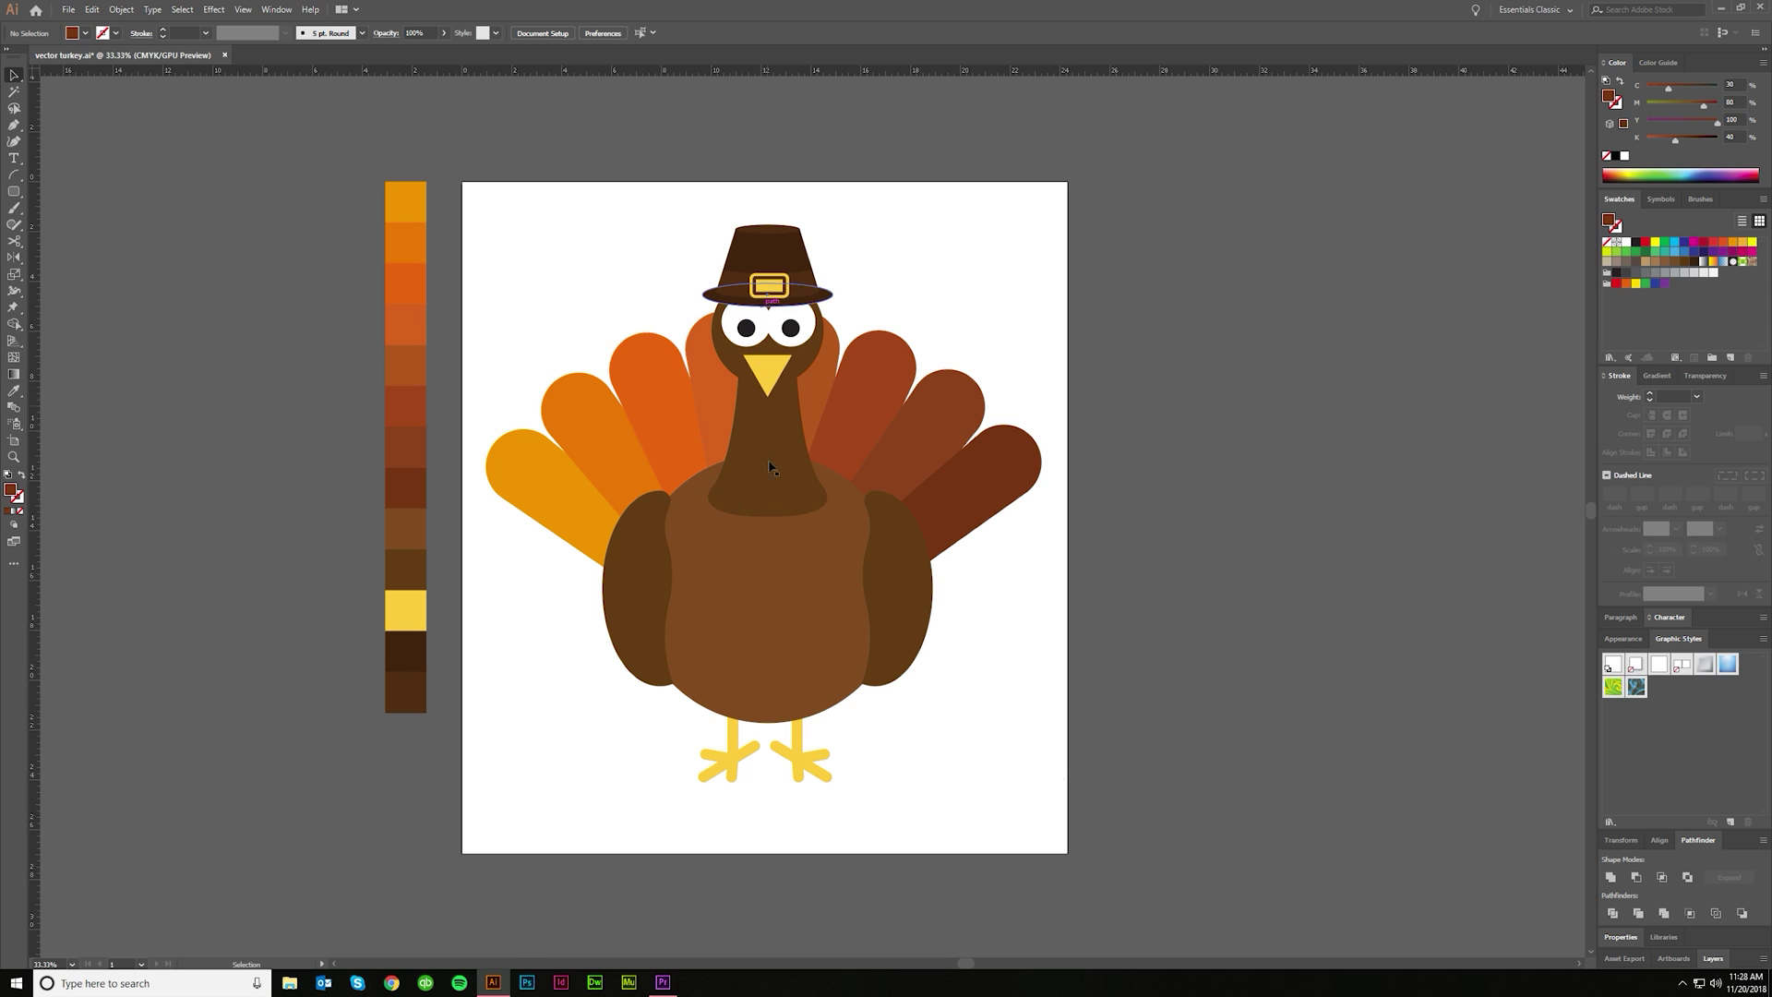
Step: Draw a closed, curved wattle draping over the right side of the beak with the Pen tool, and fill it with red
left_click(11, 127)
scroll(795, 359, "up", 6)
left_click(632, 293)
left_click_drag(699, 370, 793, 373)
left_click_drag(711, 533, 742, 563)
left_click_drag(811, 487, 817, 415)
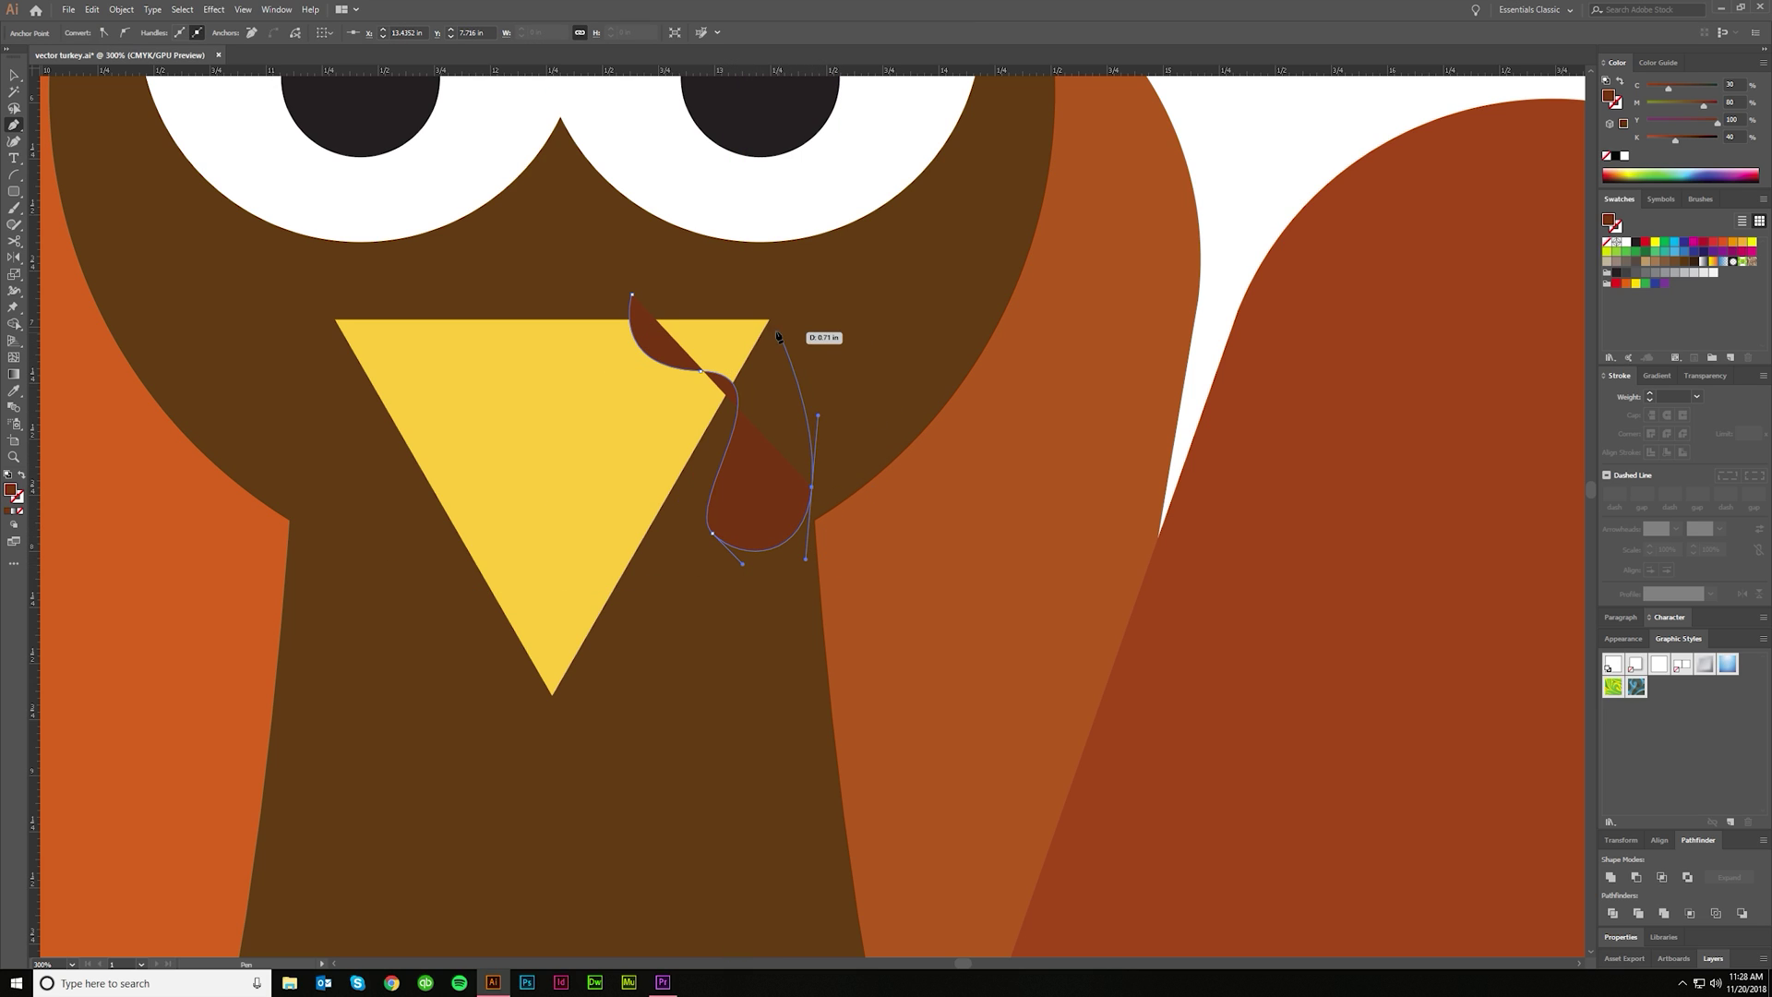
left_click_drag(758, 335, 685, 324)
left_click(632, 293)
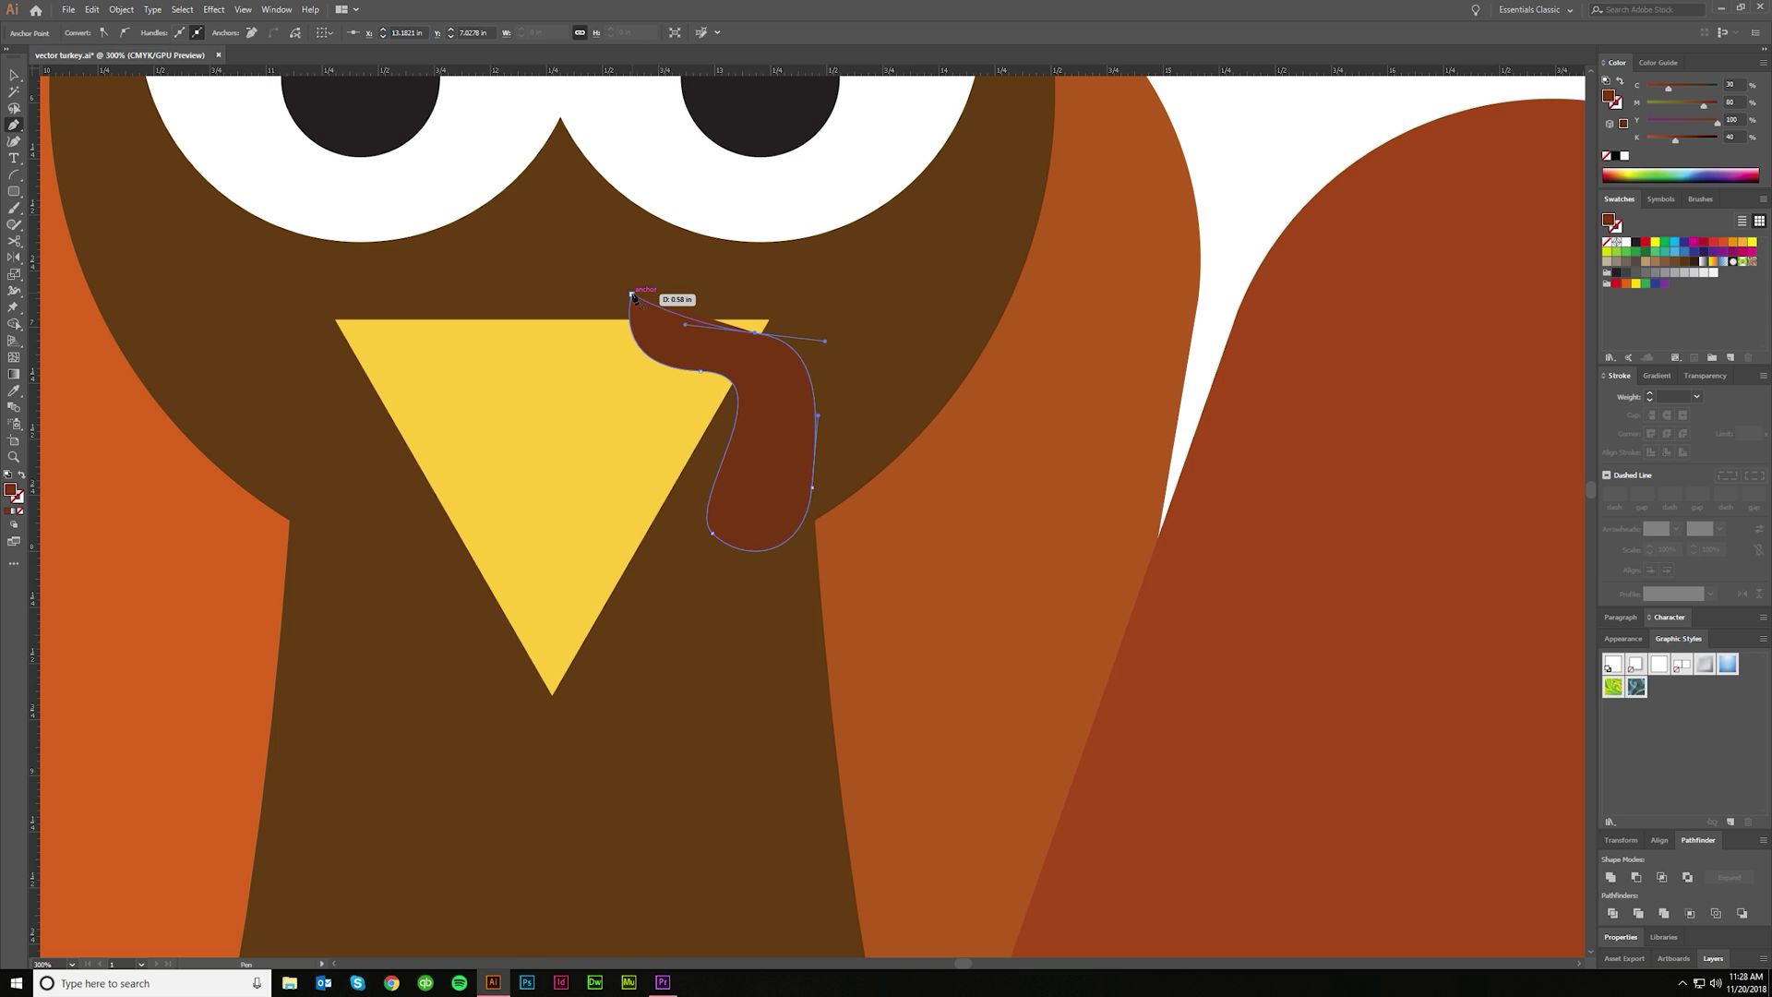
left_click(1646, 241)
Step: Examine the red wattle on the beak and the overall look of the turkey with its multicolored tail
key("ctrl+minus")
key("ctrl+minus")
key("ctrl+minus")
key("ctrl+minus")
key("ctrl+minus")
key("ctrl+minus")
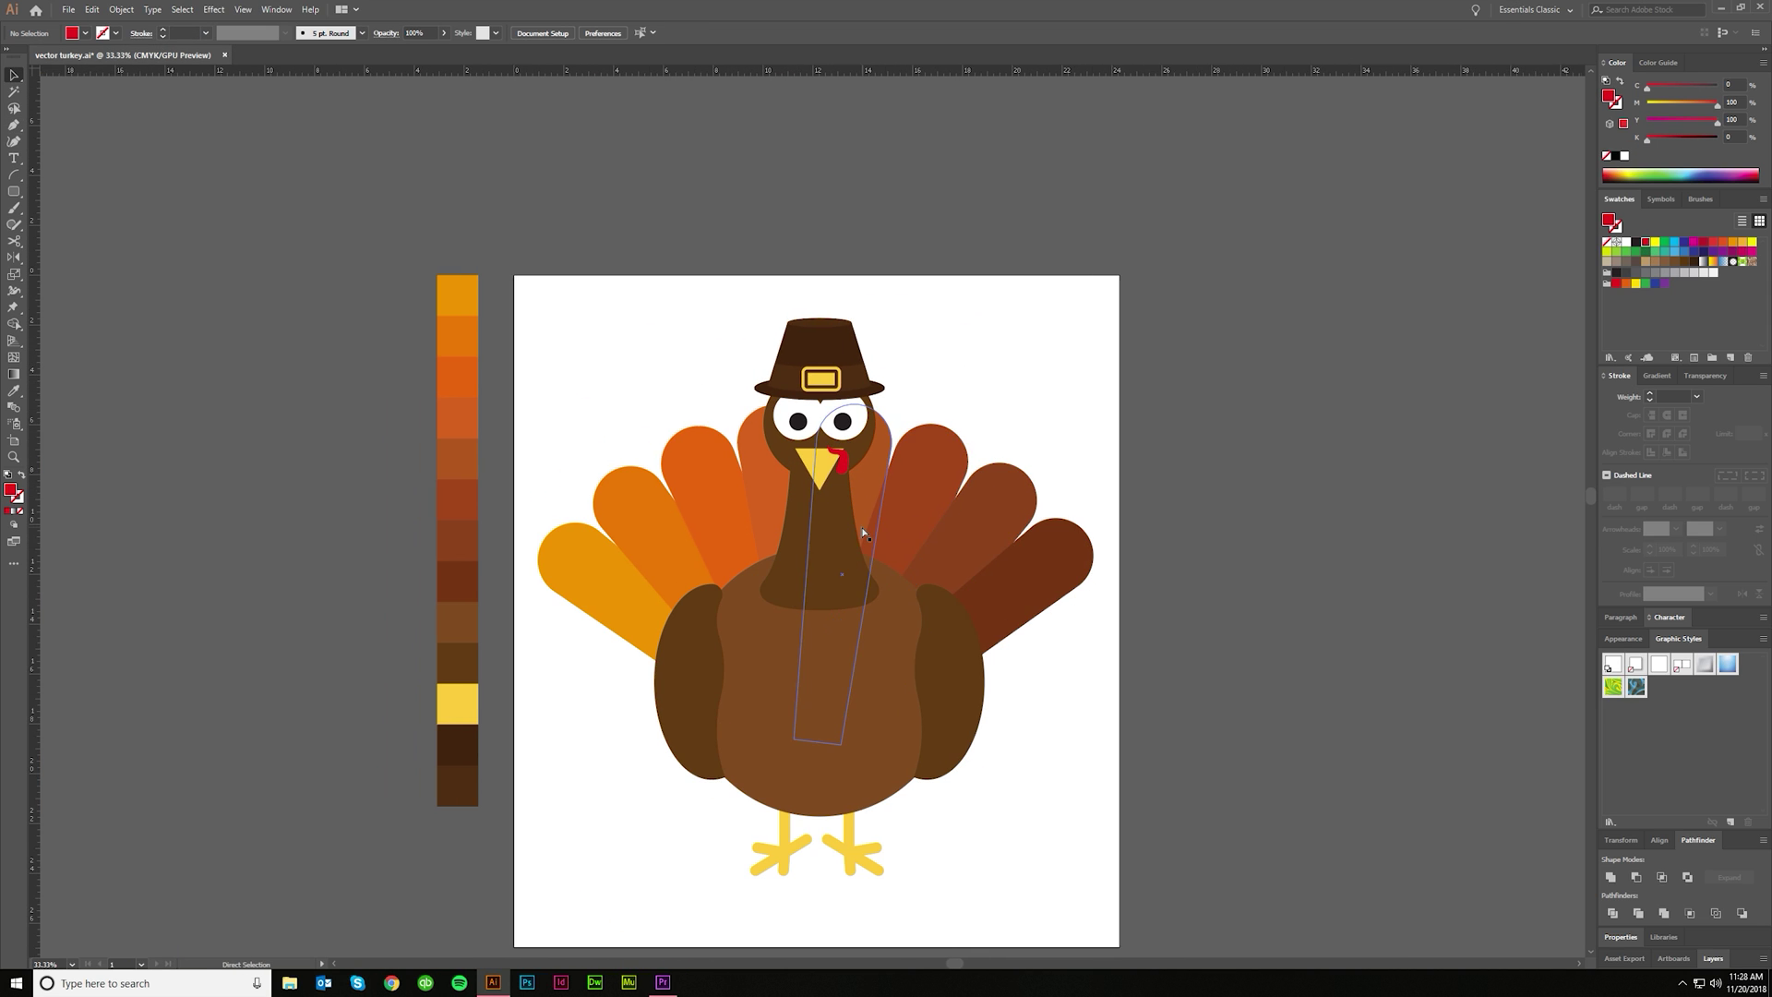
scroll(836, 467, "up", 4)
left_click(861, 419)
scroll(862, 478, "down", 4)
scroll(1044, 430, "down", 1)
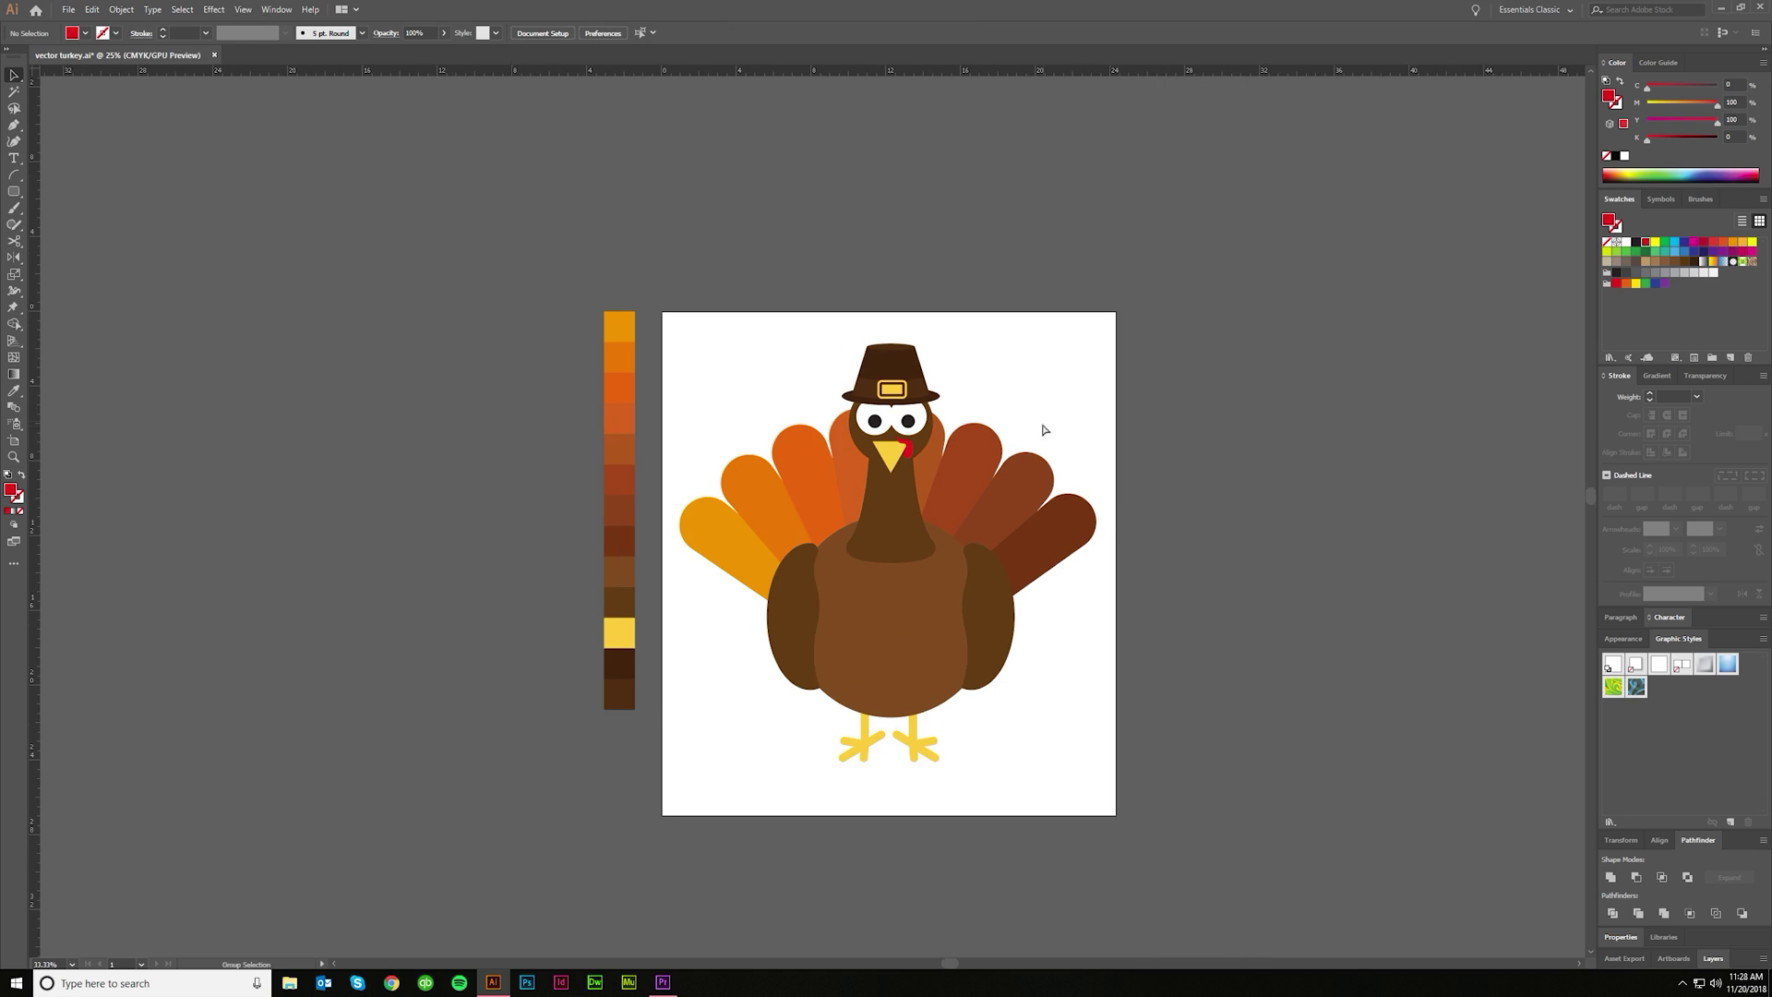
scroll(1043, 430, "right", 4)
scroll(1067, 601, "down", 5)
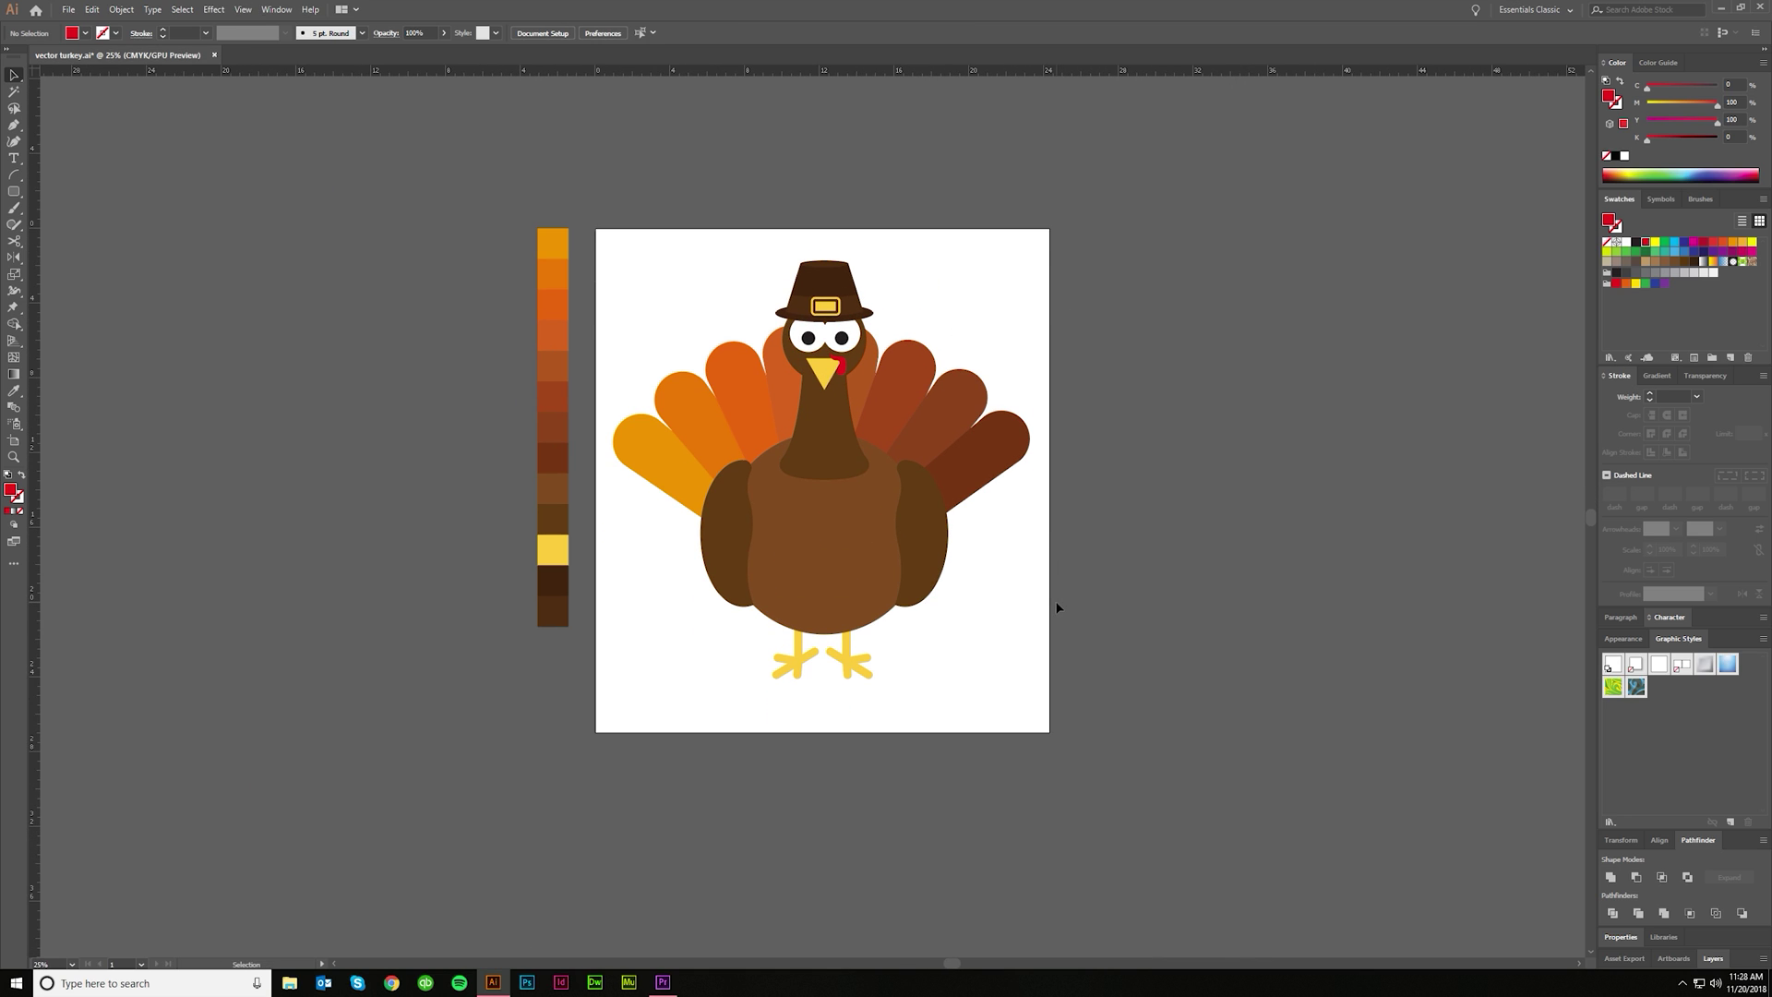
scroll(1111, 705, "up", 1)
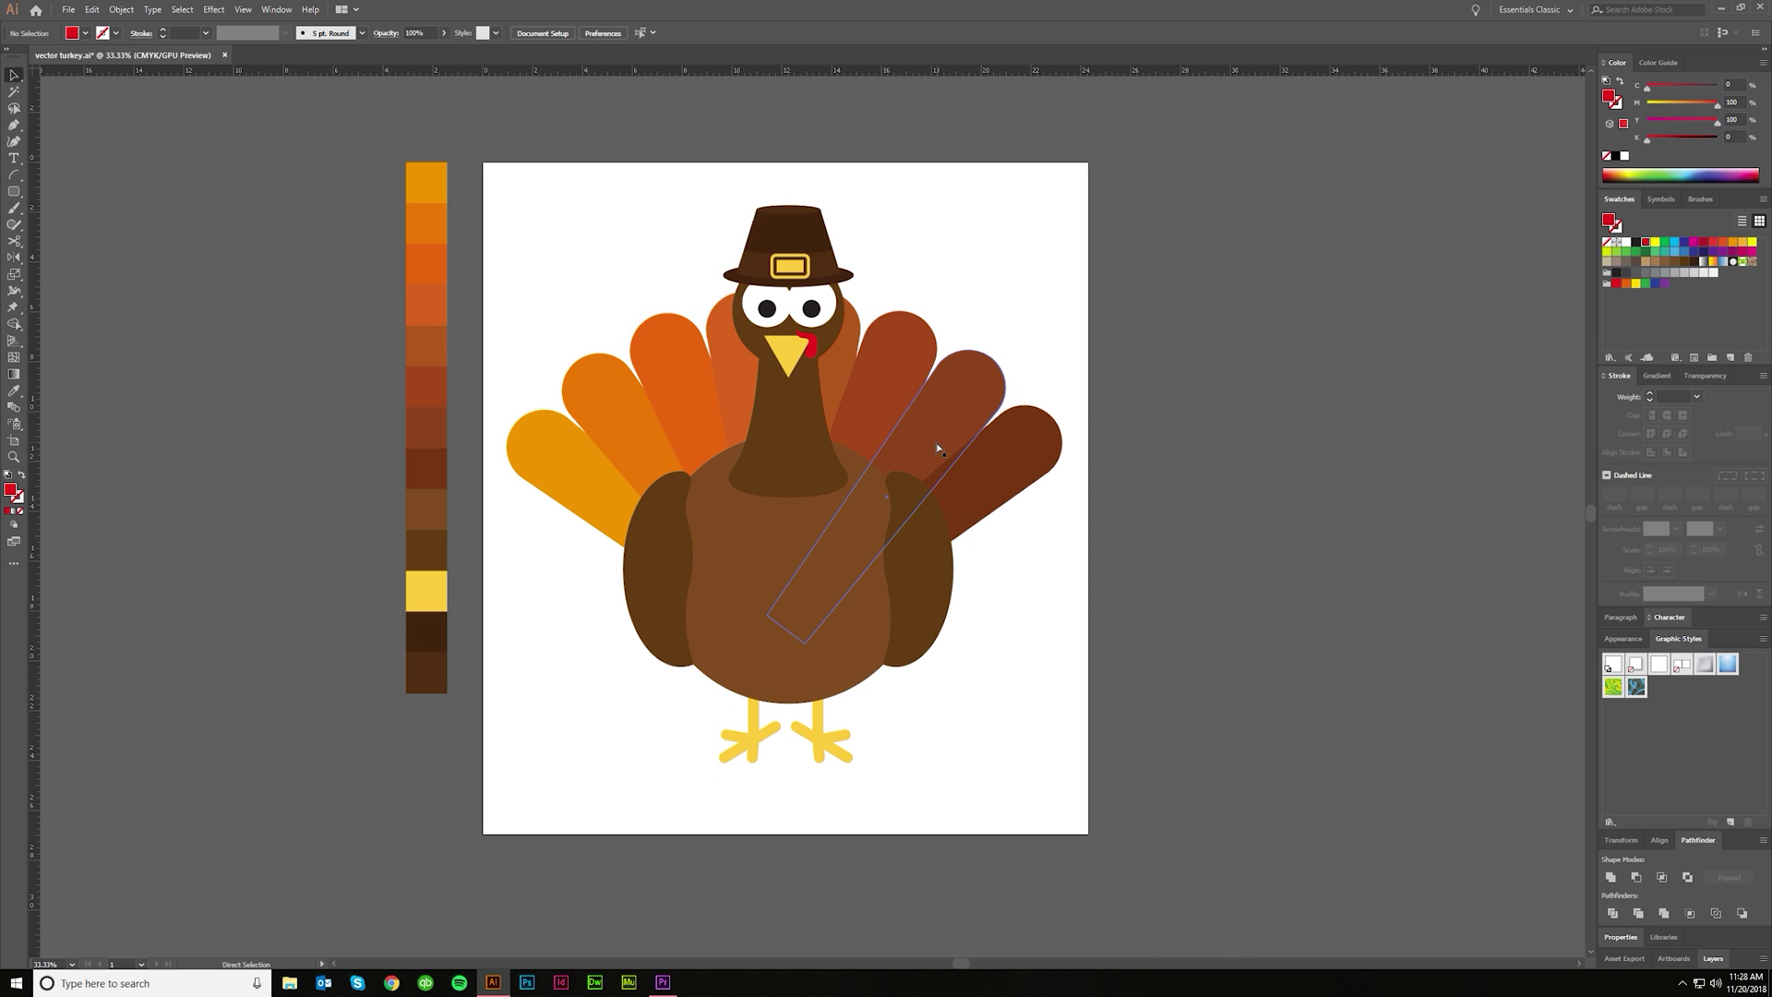